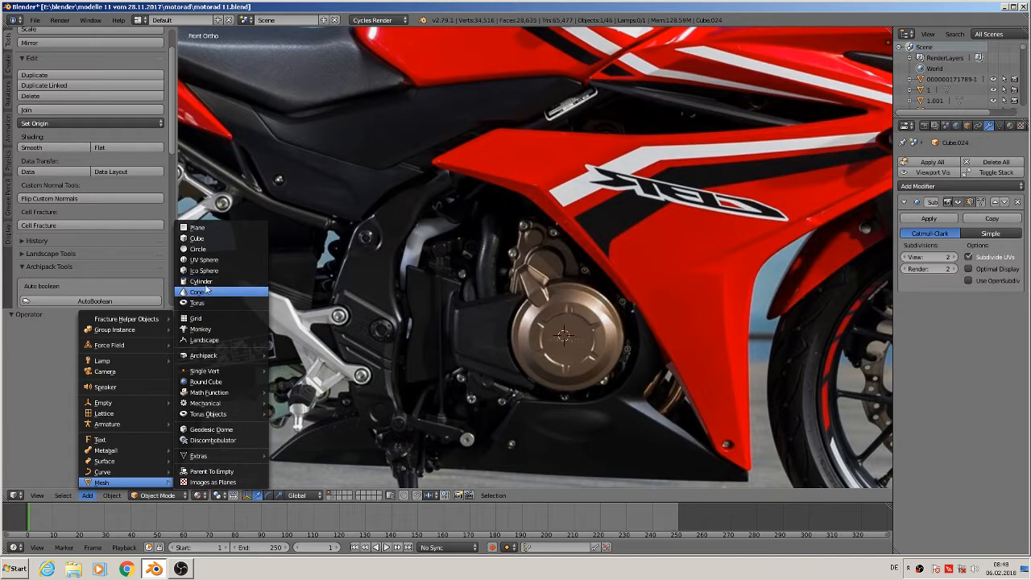
Add a 24-vertex mesh circle at the centre of the round engine cover and rotate it 90° about the X axis.
click(201, 248)
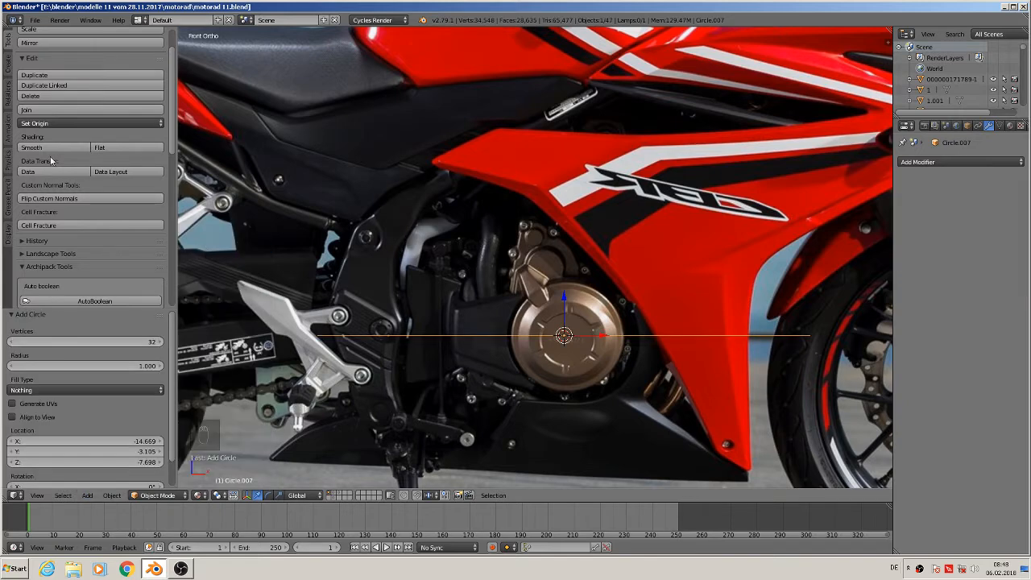
click(93, 344)
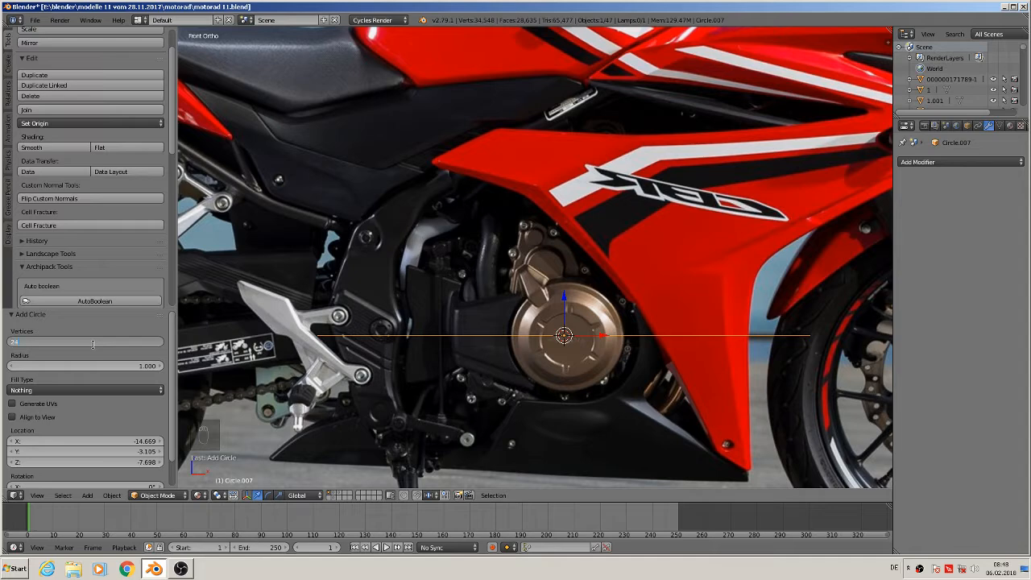
key(Return)
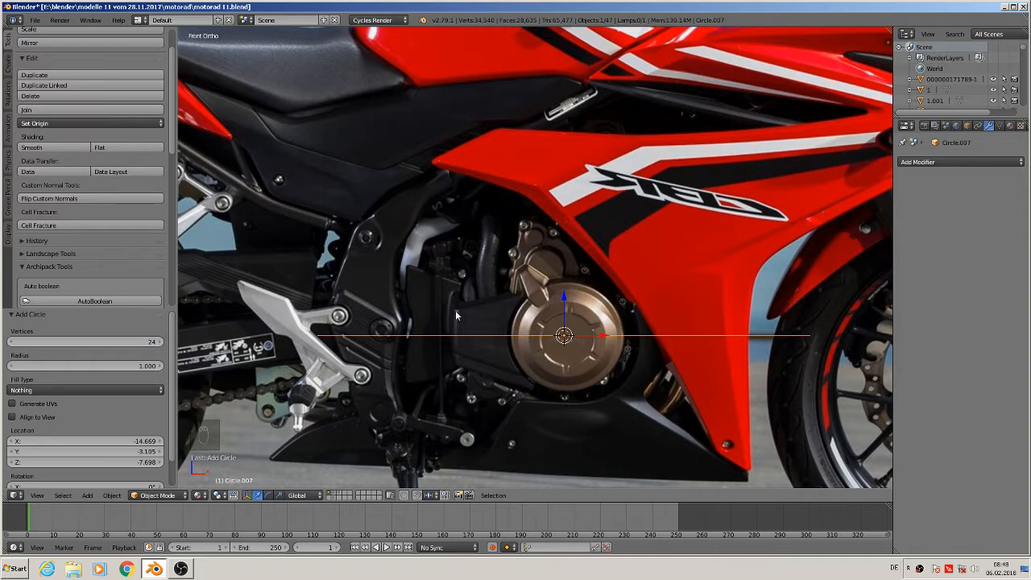
key(r)
key(x)
key(9)
key(0)
key(Return)
Scale the circle to the engine cover's outline and move it about -0.304 along the Y axis.
key(s)
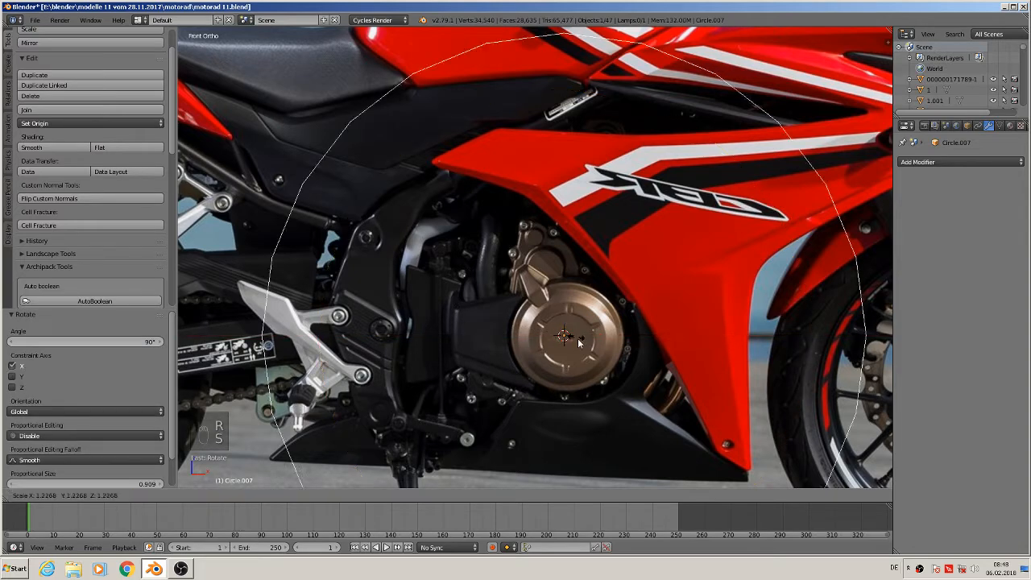
key(Return)
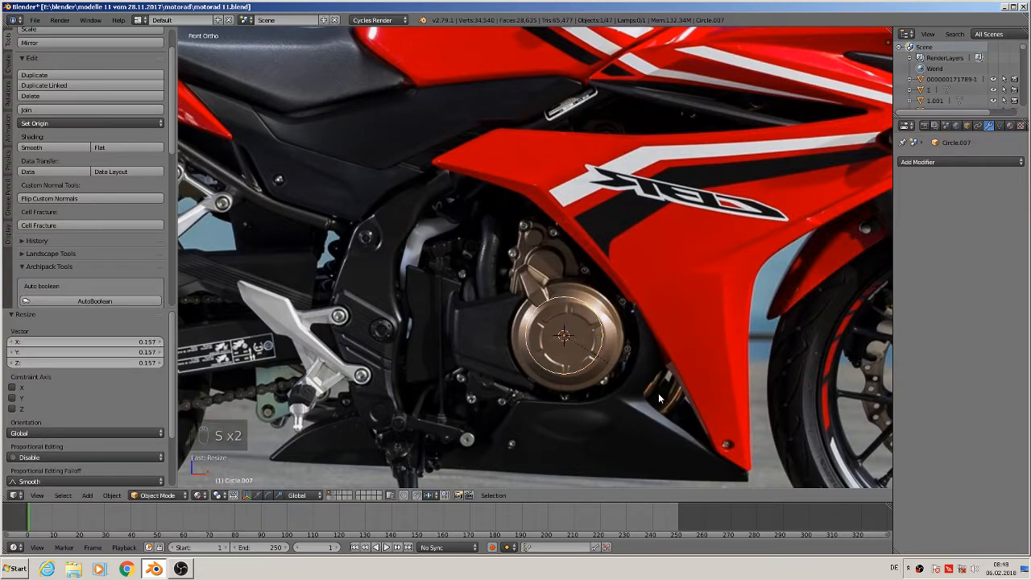
key(s)
click(702, 400)
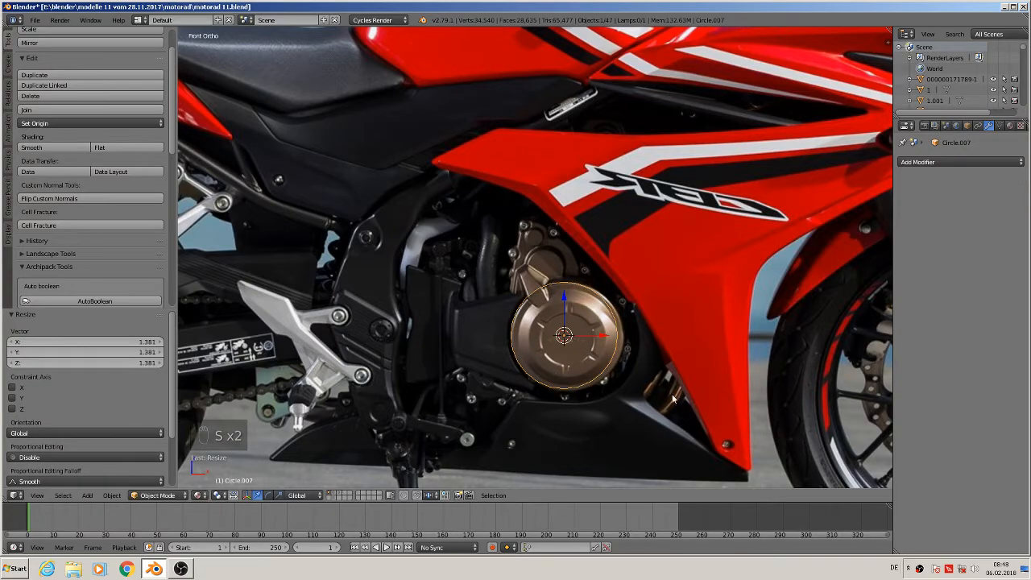
middle_drag(703, 400, 544, 365)
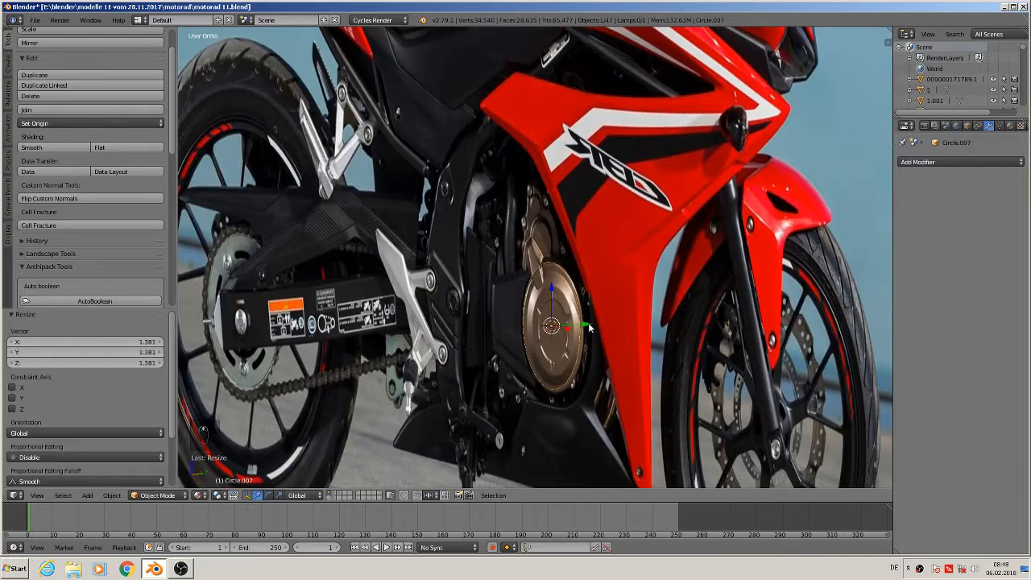
key(g)
key(y)
key(Return)
key(KP_1)
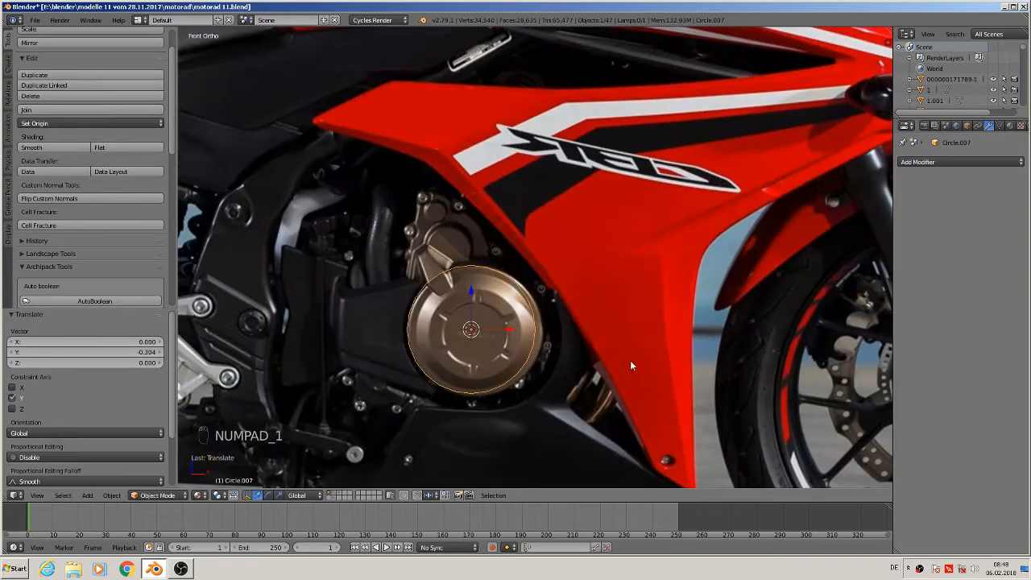
Extrude the circle's edge loop inward in Edit Mode to form a narrow flat ring along the cover's rim.
scroll(579, 372, up, 2)
scroll(531, 354, down, 1)
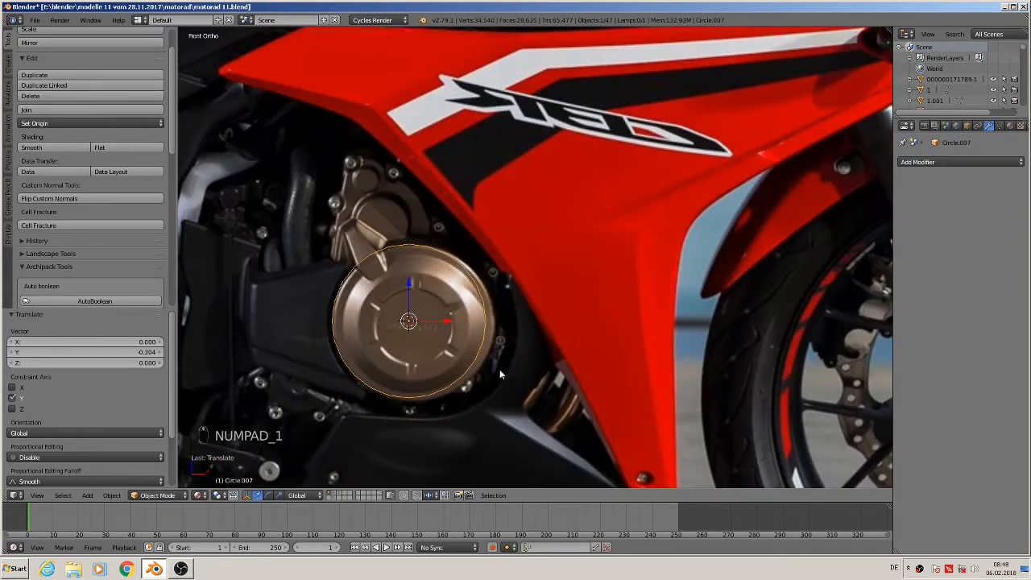
key(Tab)
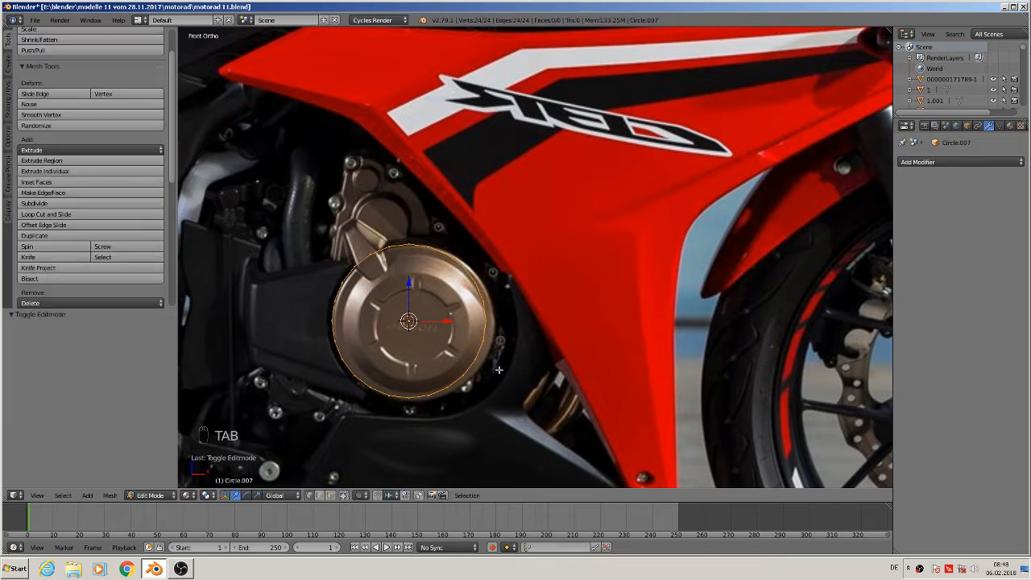
key(e)
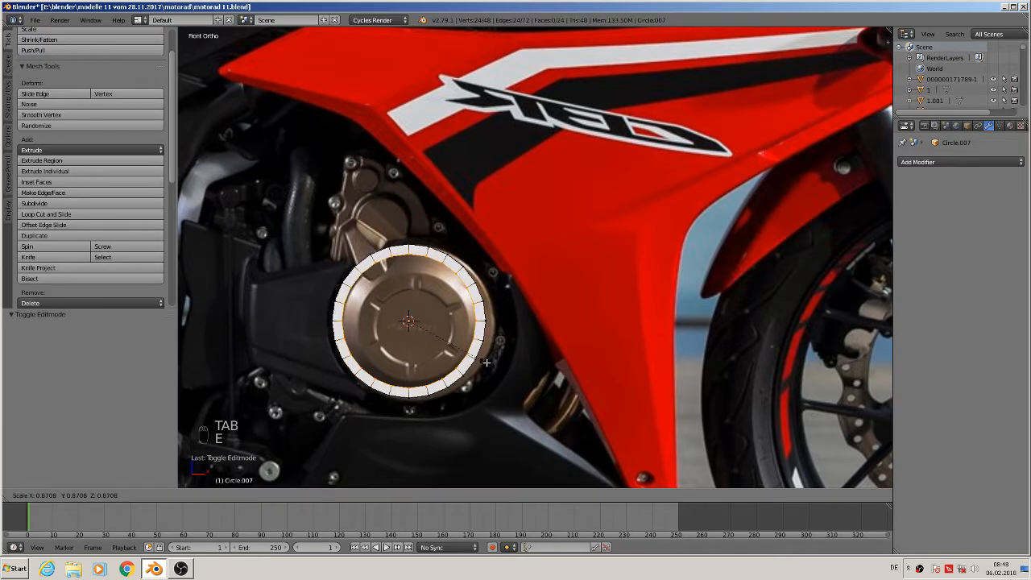
click(481, 359)
Extrude the ring's inner edge loop about -0.058 along Y and scale it by about 0.718 for a sloped surface.
middle_drag(481, 359, 428, 314)
key(e)
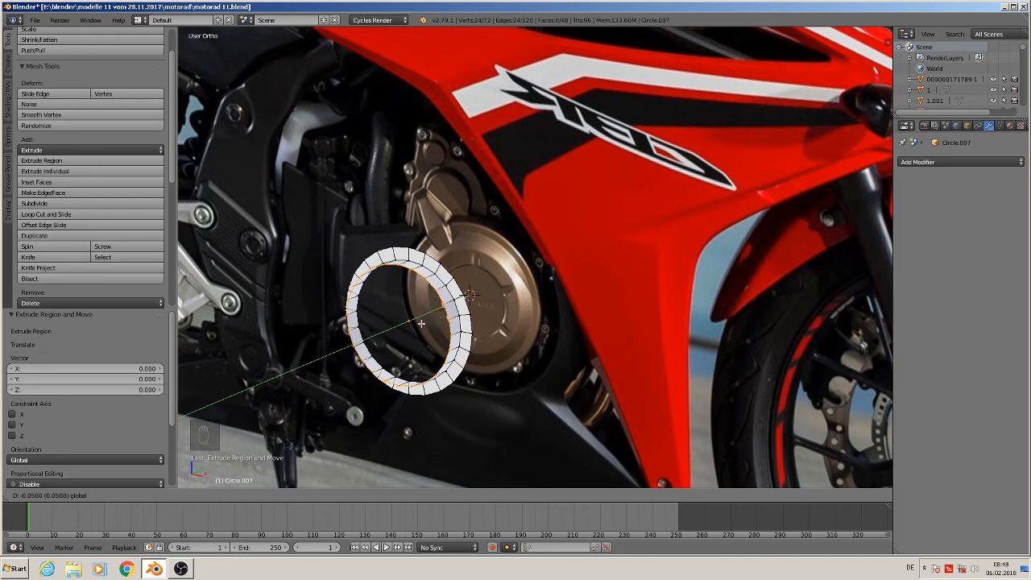
click(426, 325)
key(KP_1)
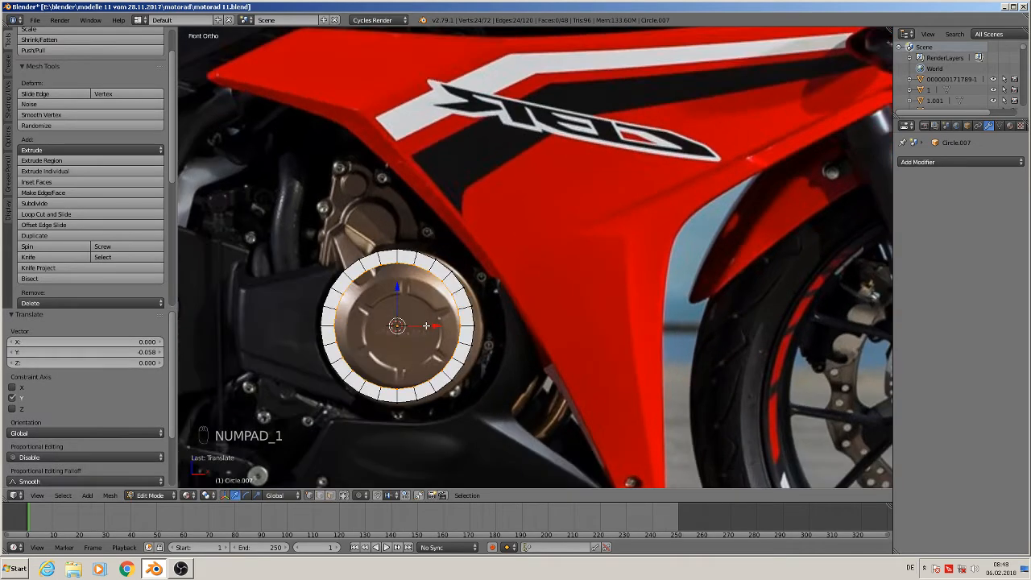
key(s)
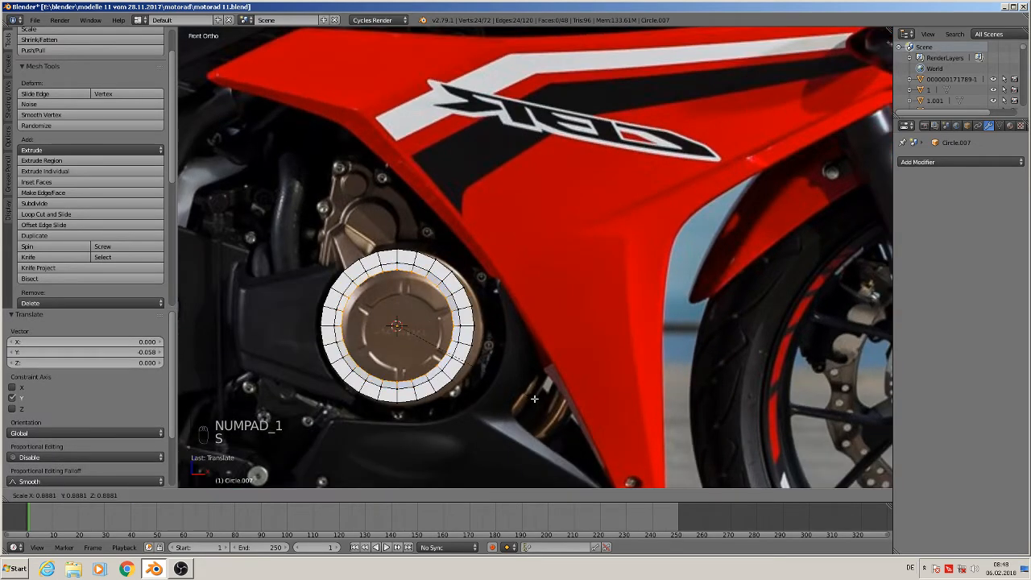
click(508, 385)
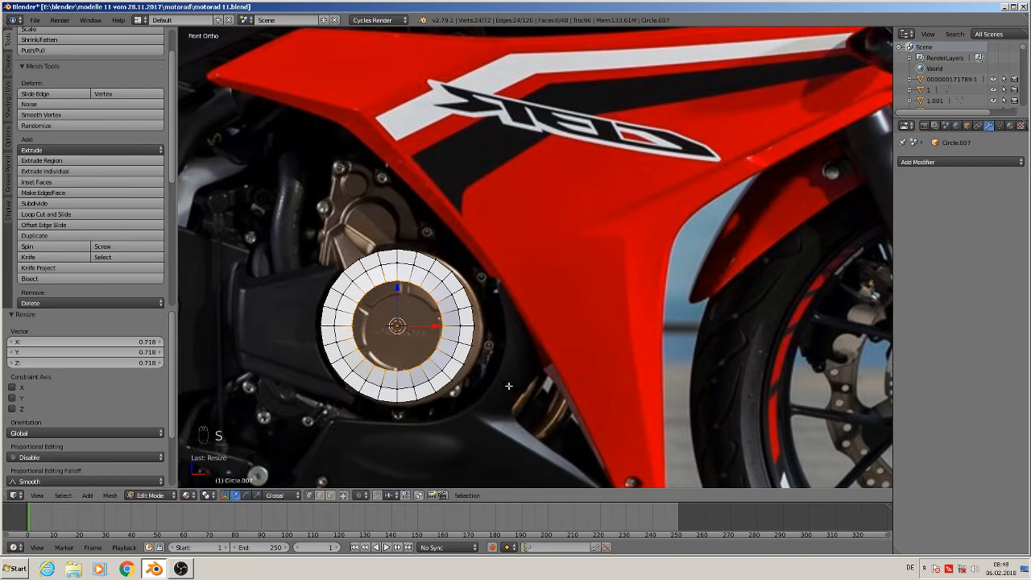
Fill the inner opening with a face and extrude the outer edge loop about 0.101 along Y as a side wall.
middle_drag(407, 332, 329, 362)
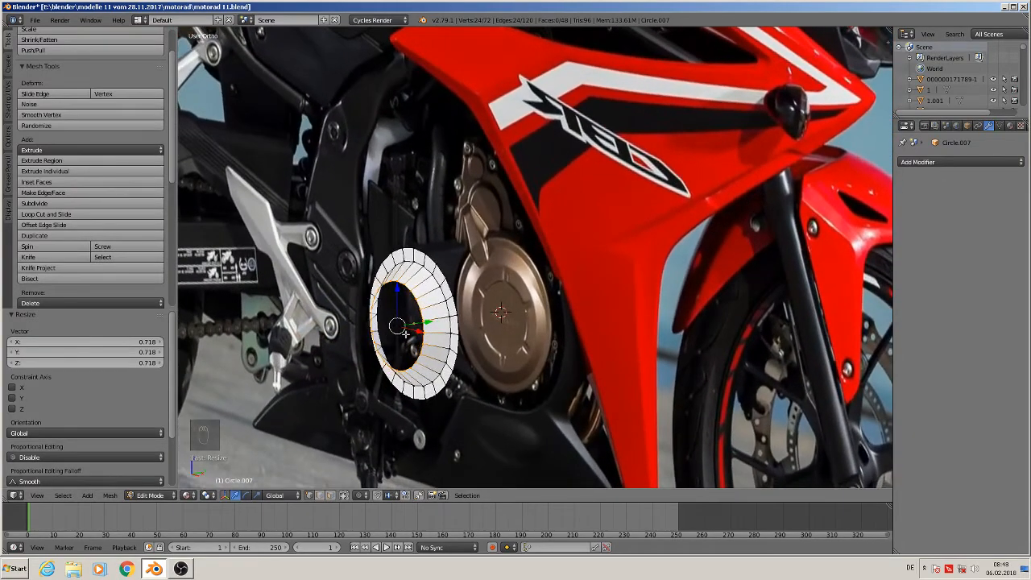
key(f)
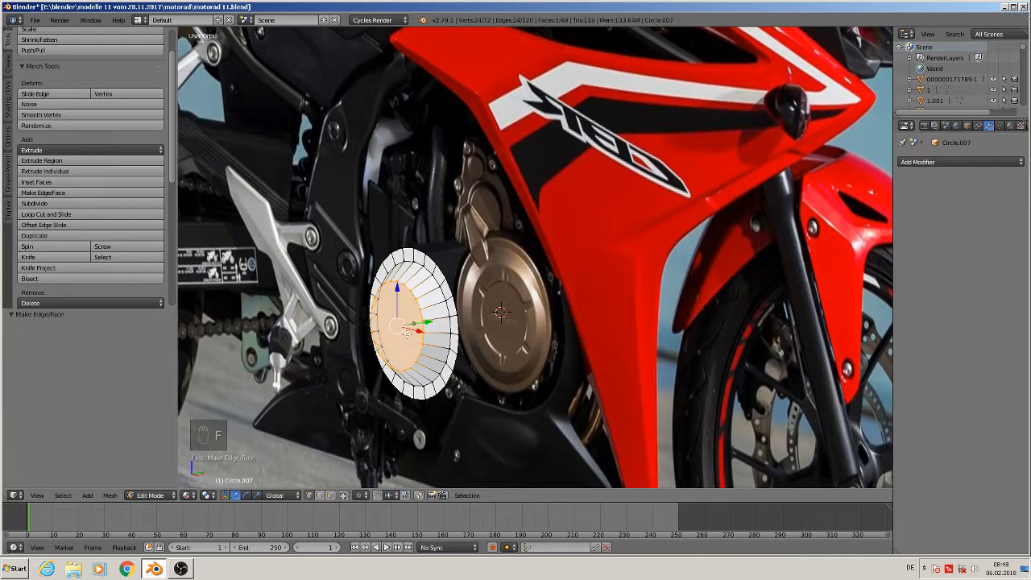
alt+right_click(441, 268)
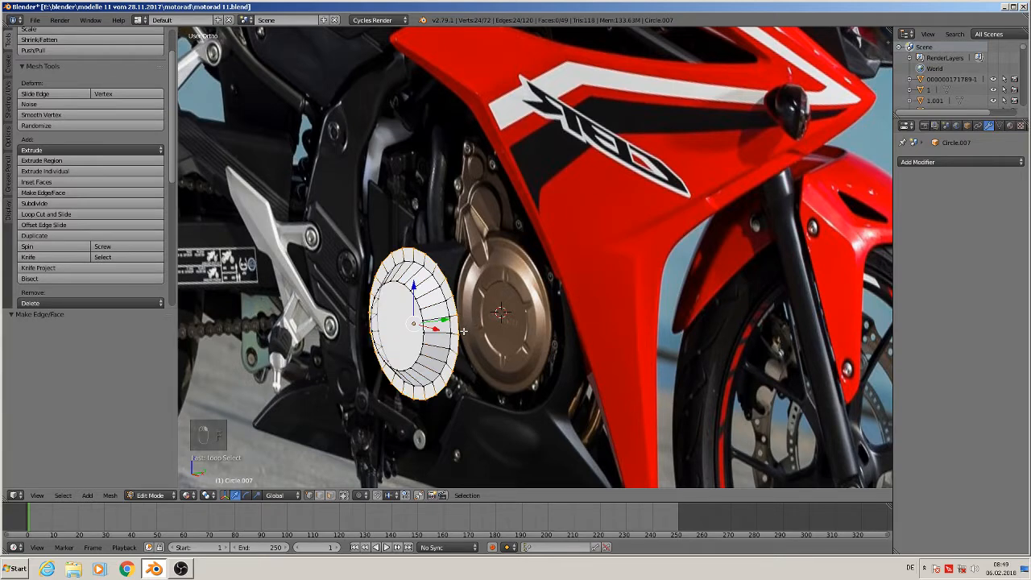
key(e)
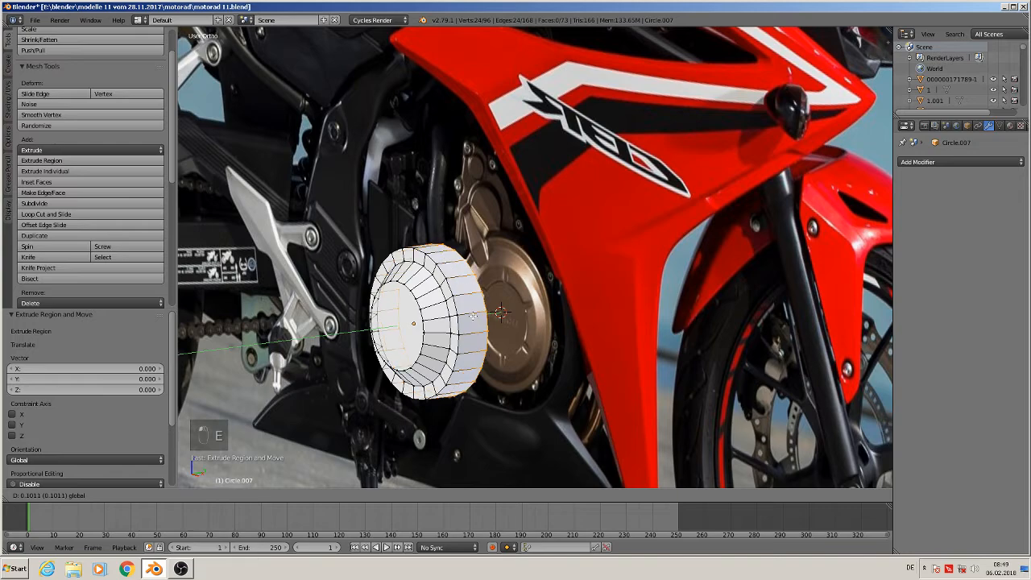
click(472, 315)
Return to Object Mode and move the cover about 0.503 along X, beside the cover in the reference photo.
scroll(473, 316, up, 3)
scroll(470, 268, up, 1)
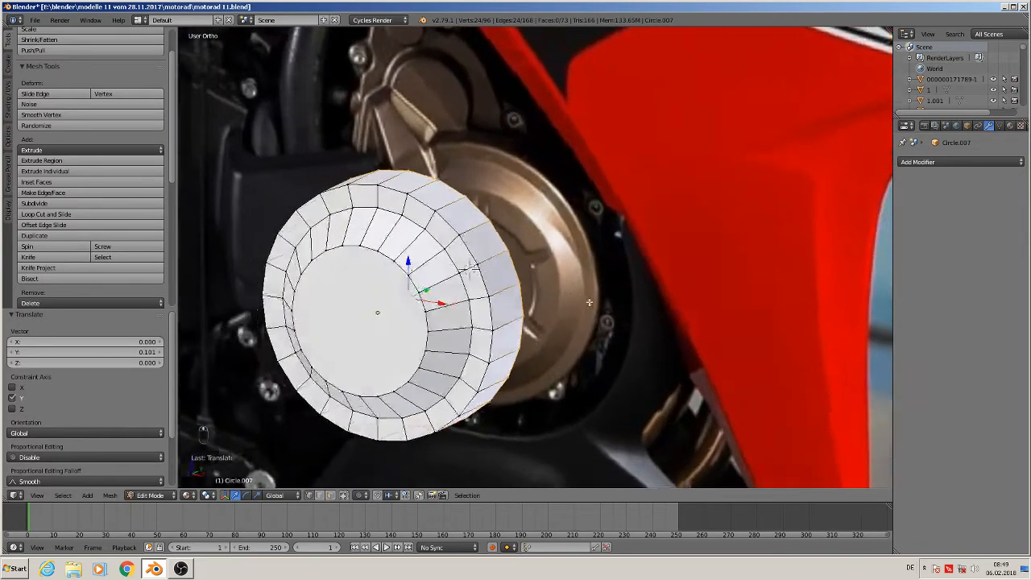
middle_drag(588, 302, 617, 284)
key(KP_1)
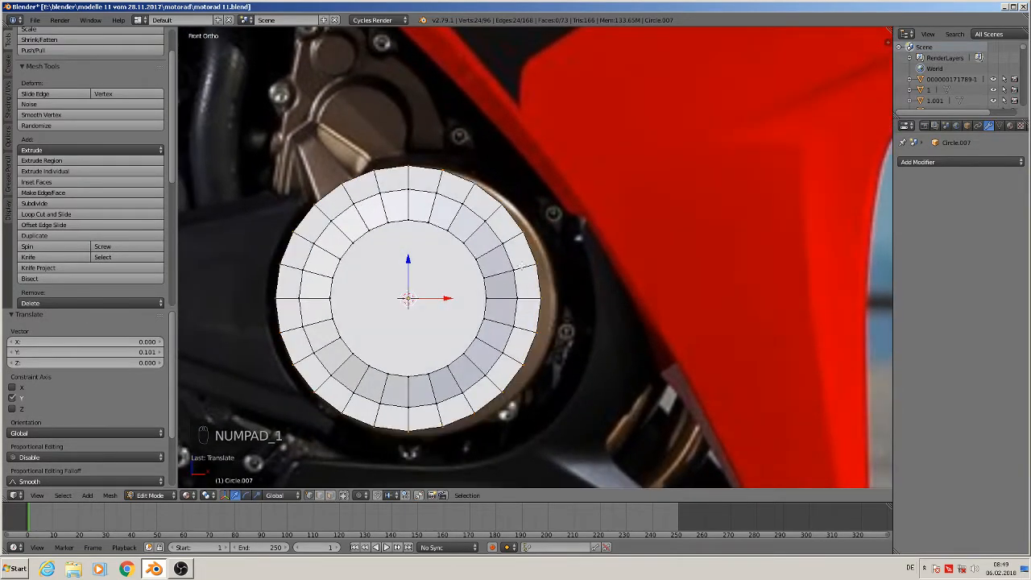
key(Tab)
scroll(471, 322, down, 4)
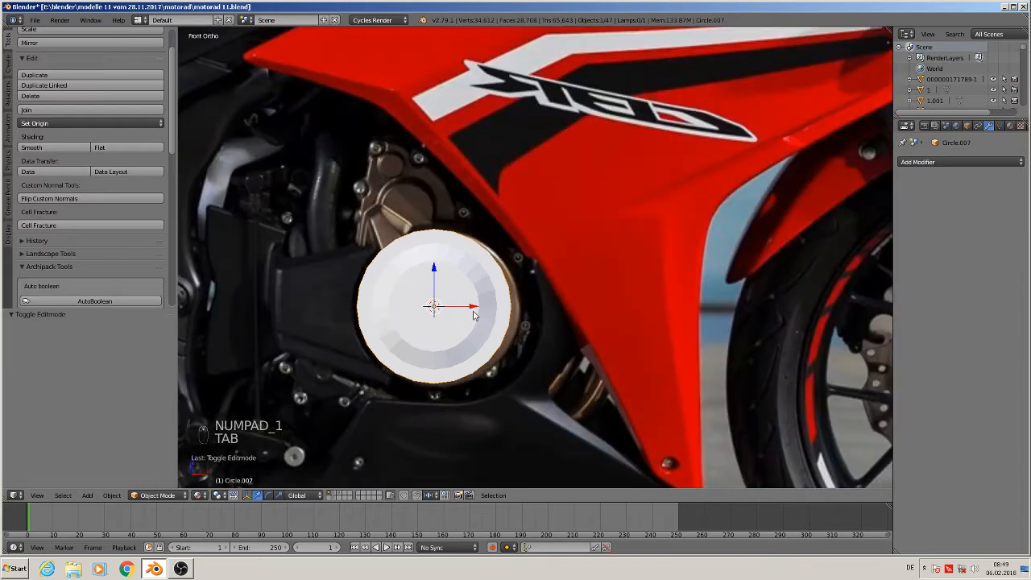
drag(475, 311, 654, 310)
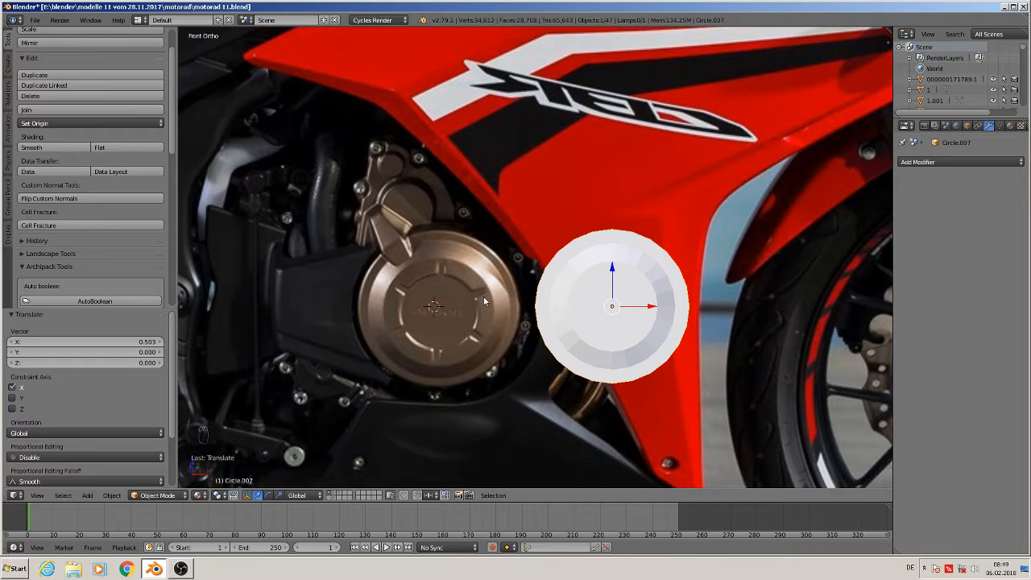
Bevel the cover's outer front edge loop with 2 segments and an offset of about 0.041.
scroll(584, 272, up, 2)
middle_drag(613, 303, 556, 310)
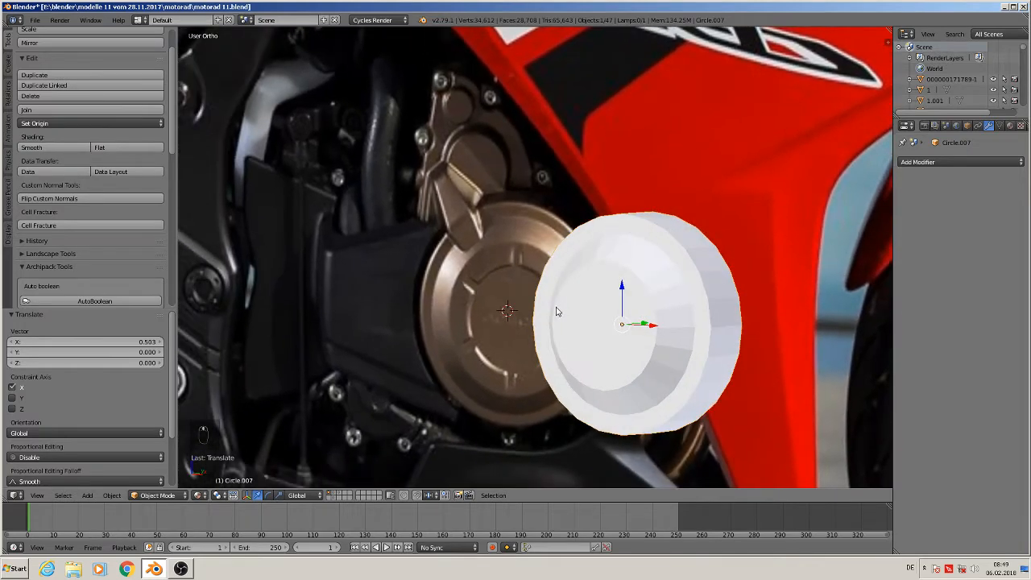
scroll(701, 304, up, 2)
scroll(715, 303, down, 1)
key(Tab)
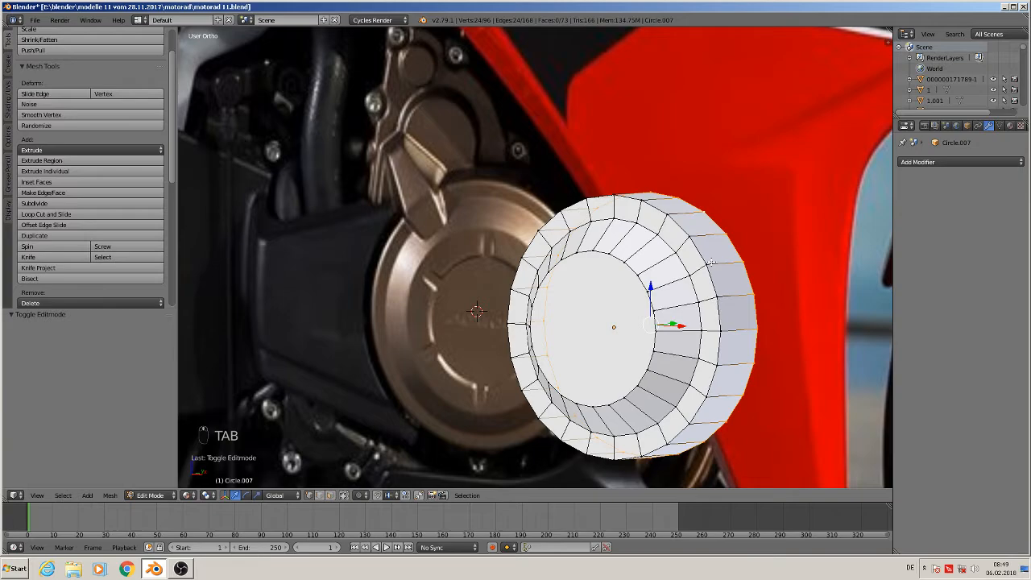
middle_drag(701, 275, 686, 291)
scroll(686, 291, down, 1)
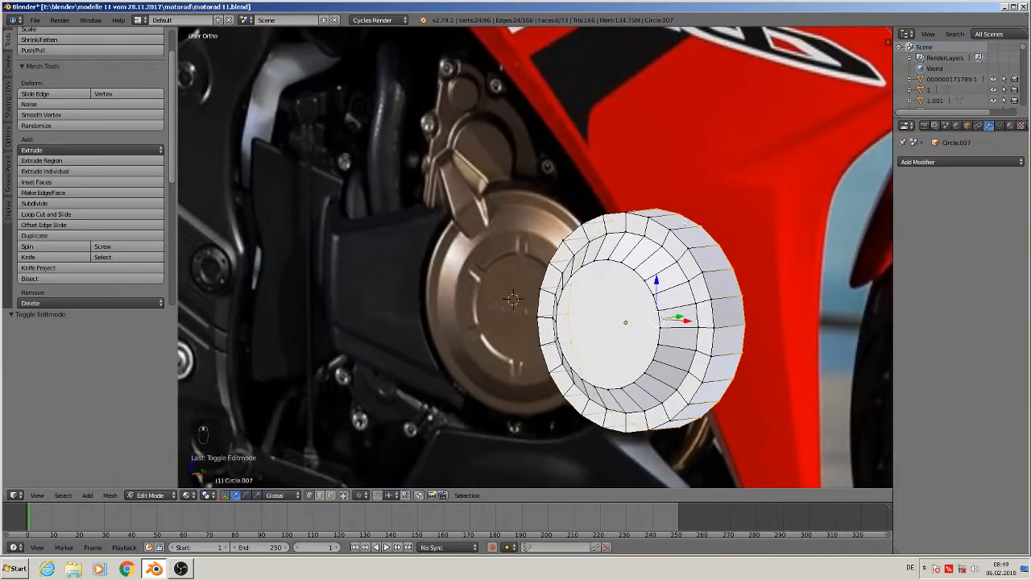
alt+right_click(698, 264)
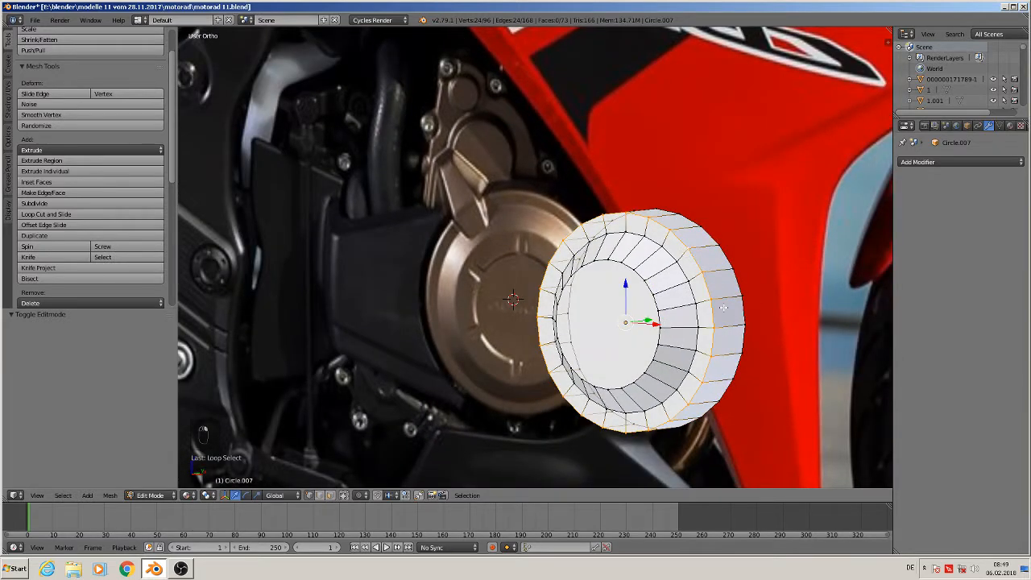
key(ctrl+b)
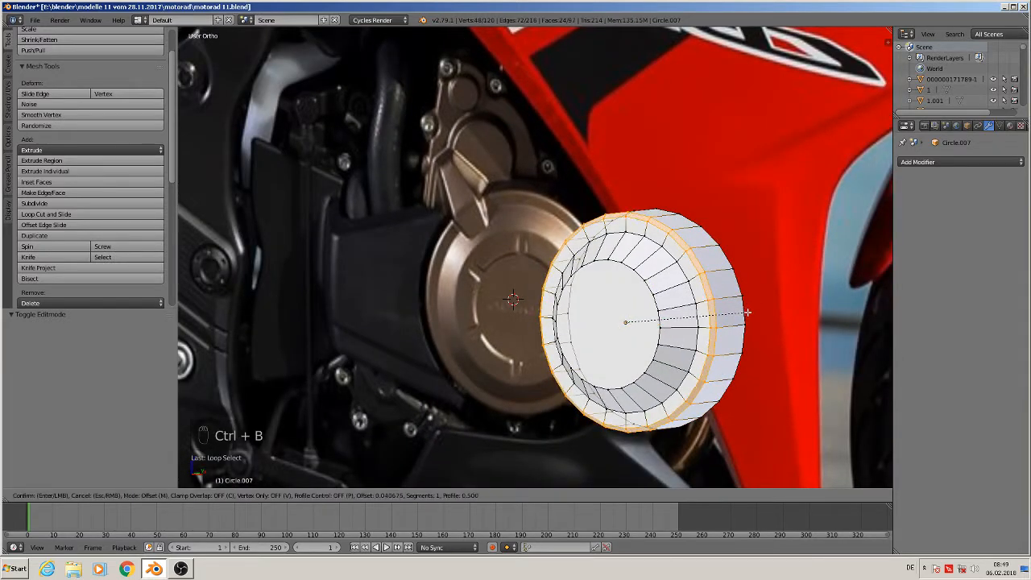
scroll(747, 312, up, 1)
click(747, 313)
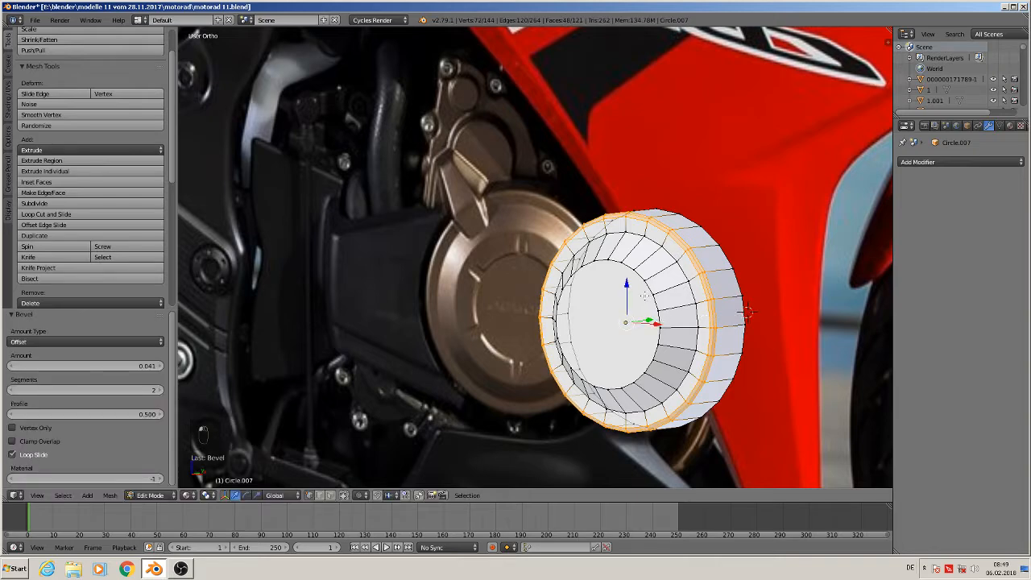
Bevel the edge loop around the flat centre face with 2 segments and an offset of about 0.019.
alt+right_click(657, 298)
key(ctrl+b)
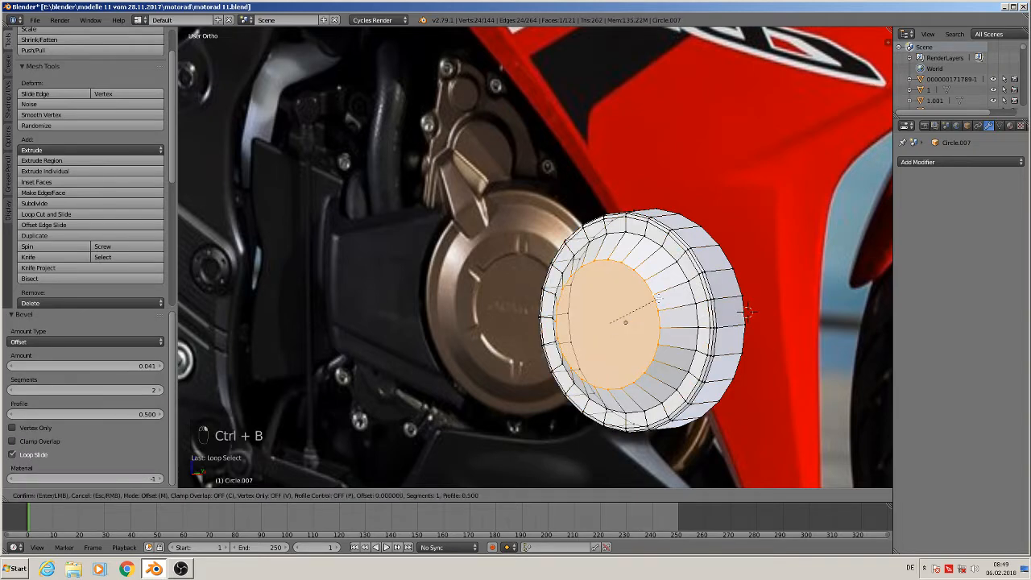
click(747, 312)
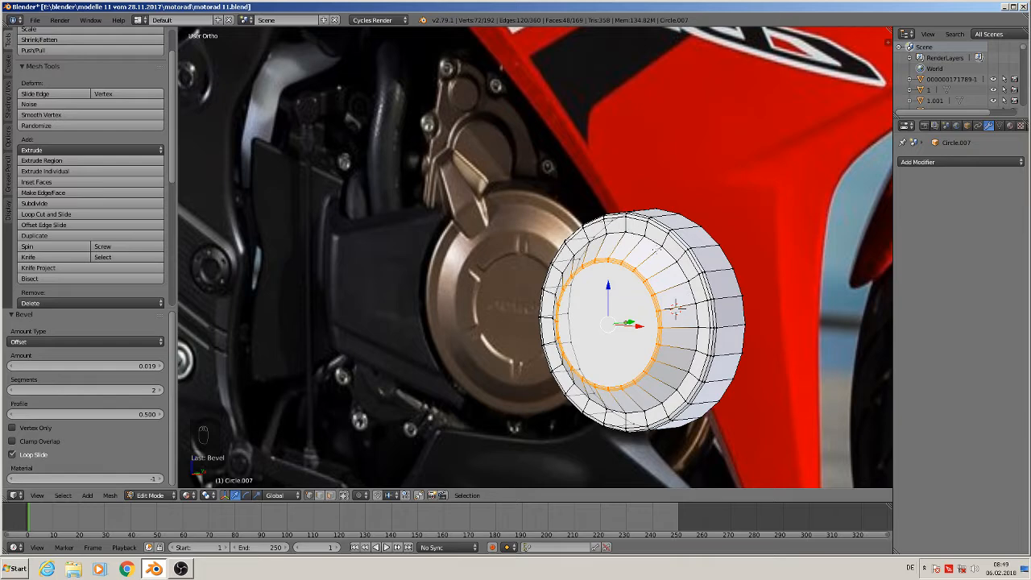
Bevel the edge loop between the flat rim and the slope with 1 segment, offset about 0.015, and return to Object Mode.
alt+right_click(657, 247)
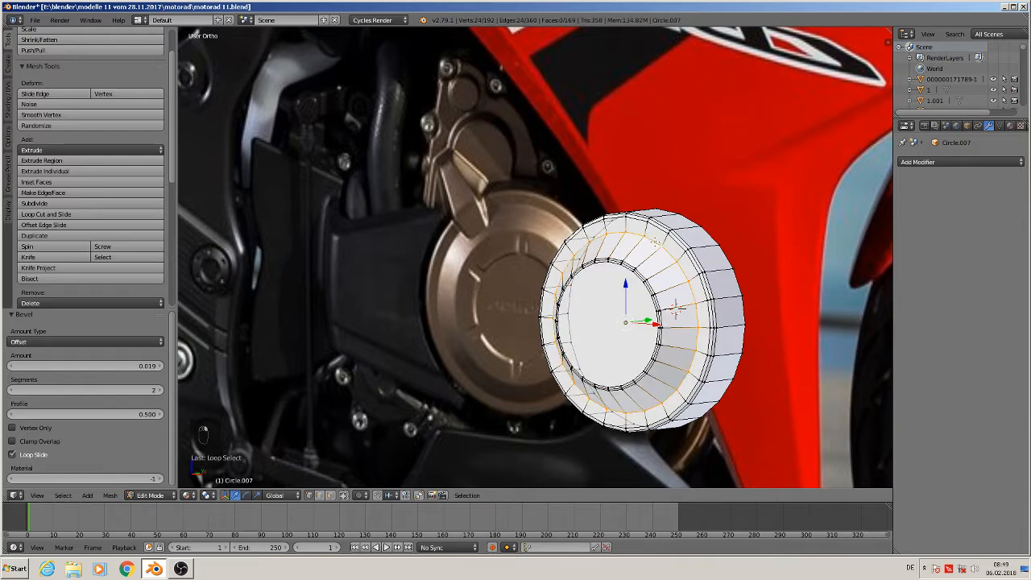
key(ctrl+b)
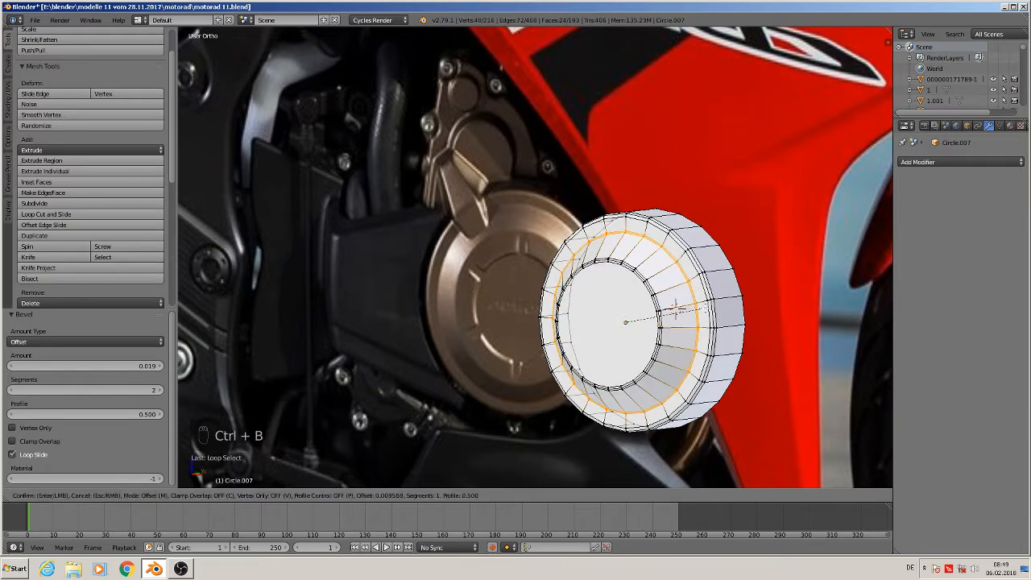
click(700, 309)
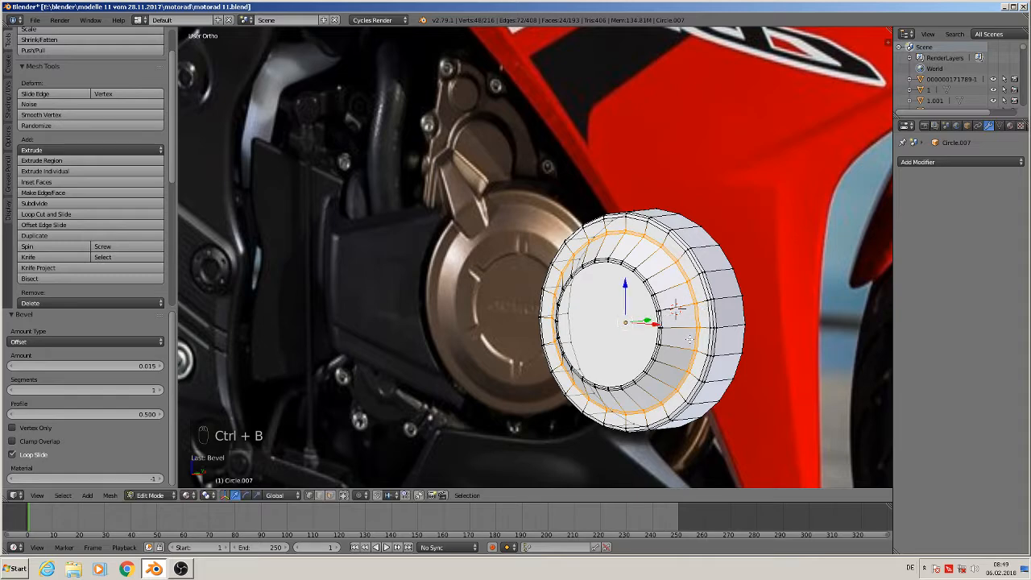
key(a)
middle_drag(689, 339, 732, 329)
key(Tab)
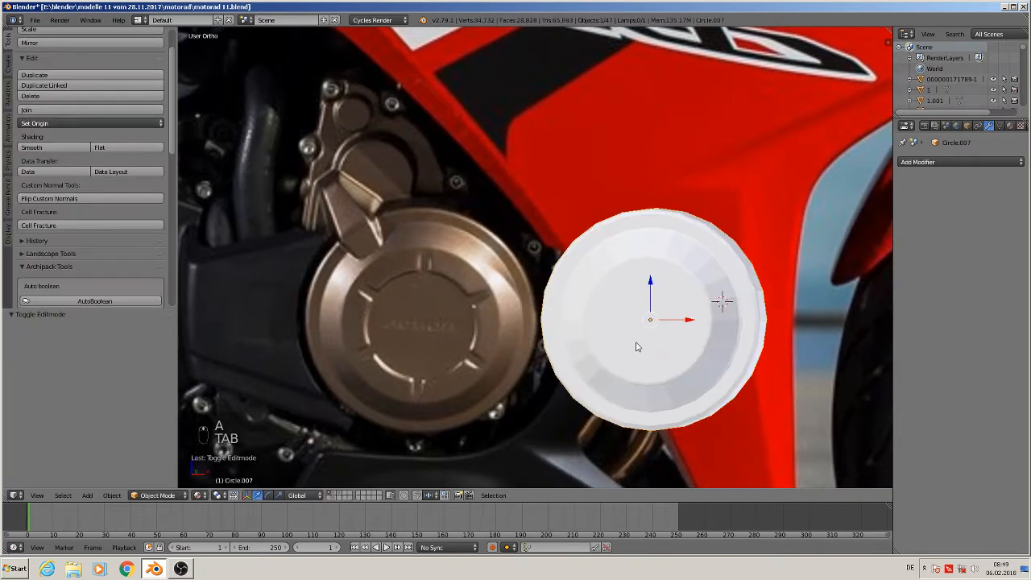
Apply smooth shading to the round cover and compare it with the cover in the reference photo.
click(49, 147)
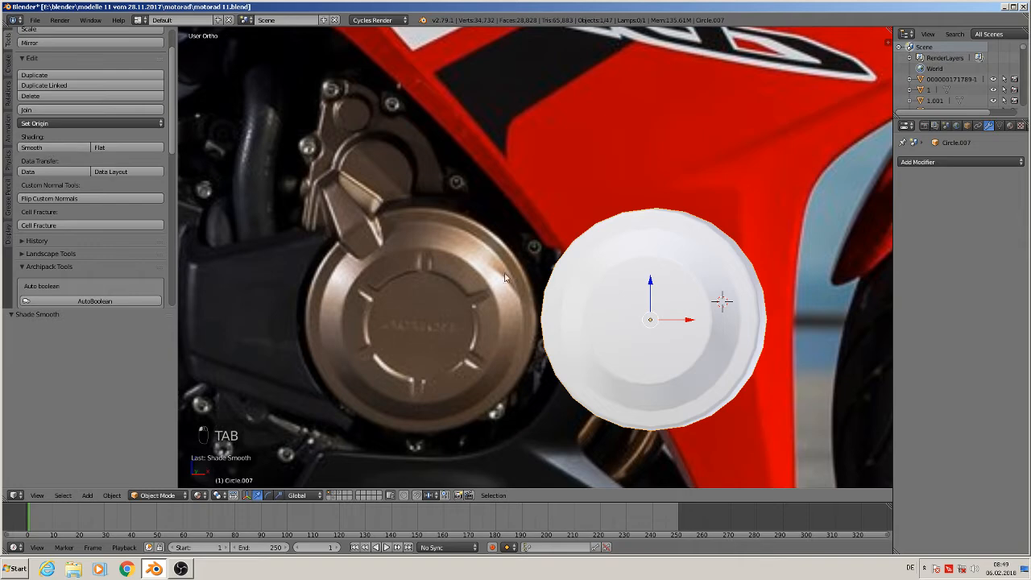
mouse_move(502, 273)
middle_down()
mouse_move(543, 278)
mouse_move(522, 271)
middle_up()
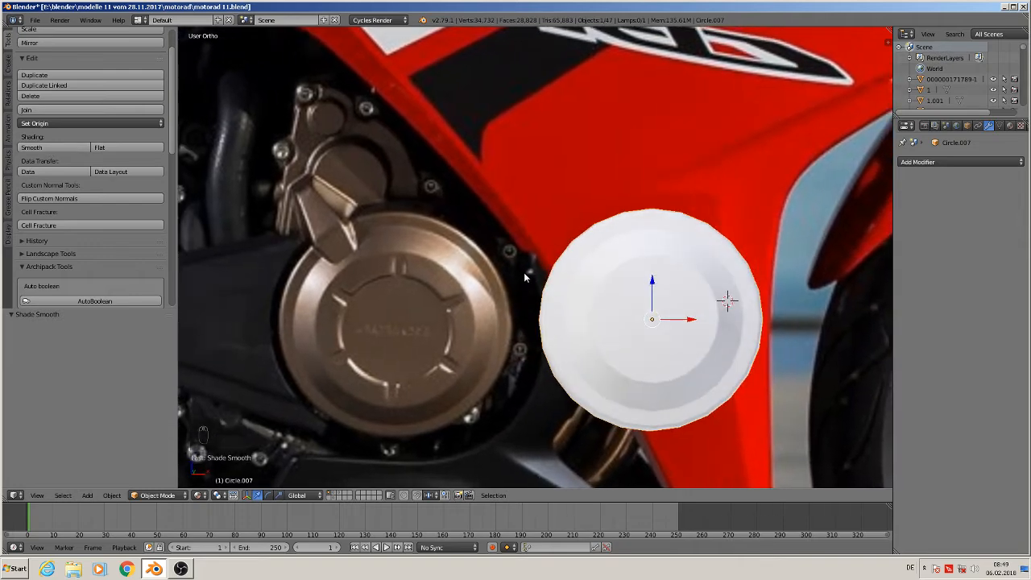
scroll(524, 274, down, 7)
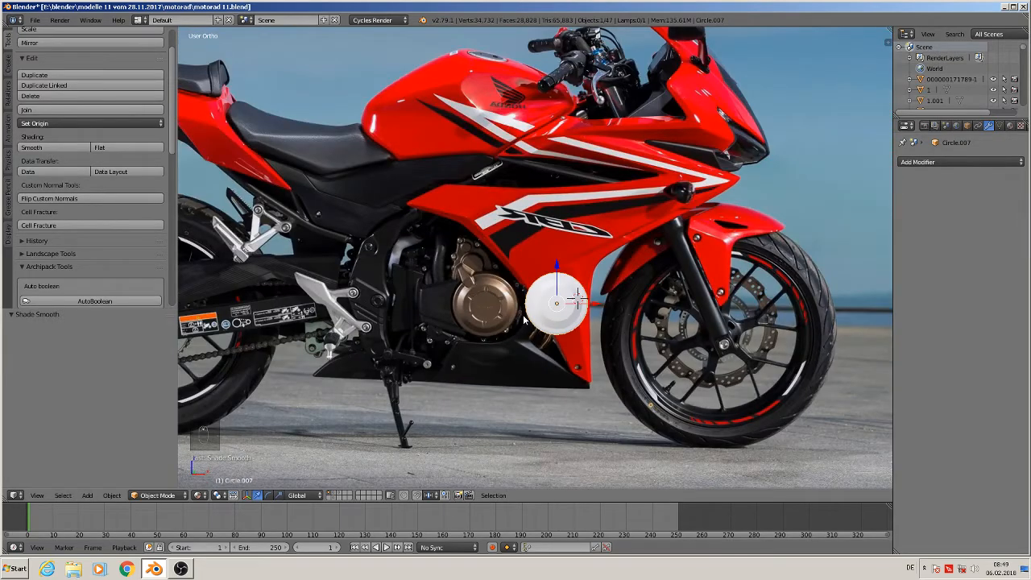
scroll(527, 324, up, 8)
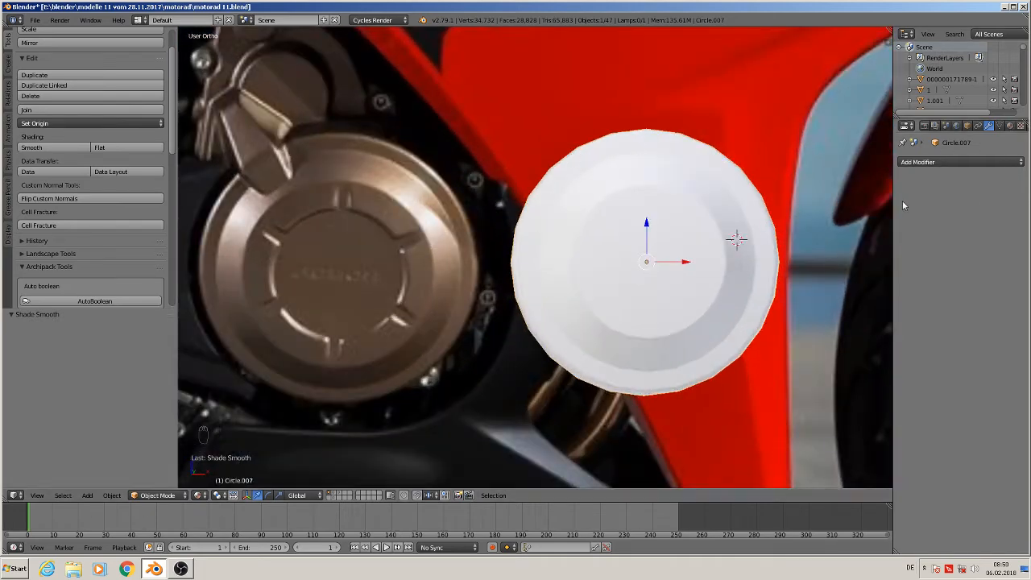
In front view, place the 3D cursor above the photo's round cover, add a cube there and scale it down to a small block.
key(KP_1)
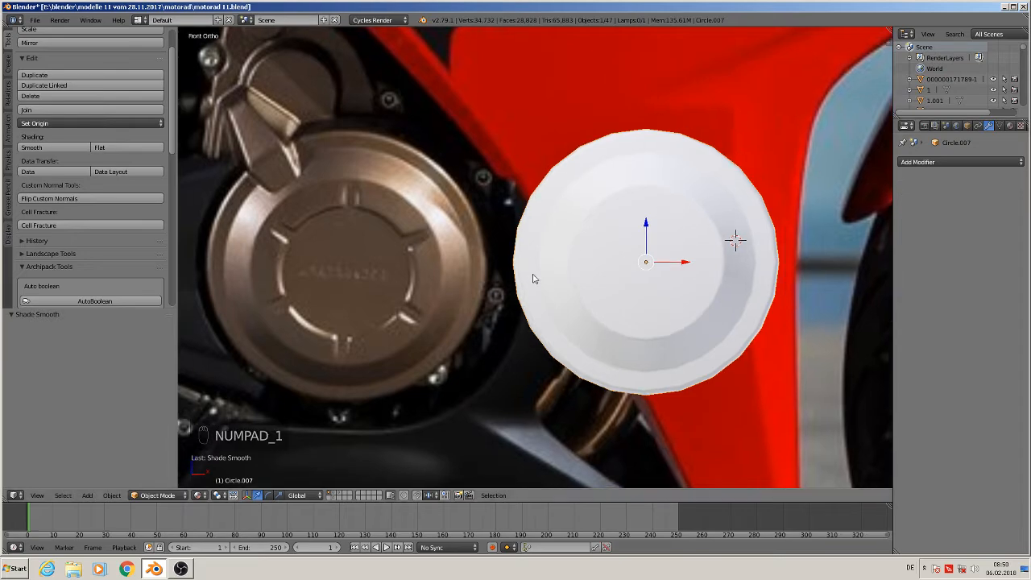
scroll(436, 275, down, 4)
shift+middle_drag(436, 276, 596, 274)
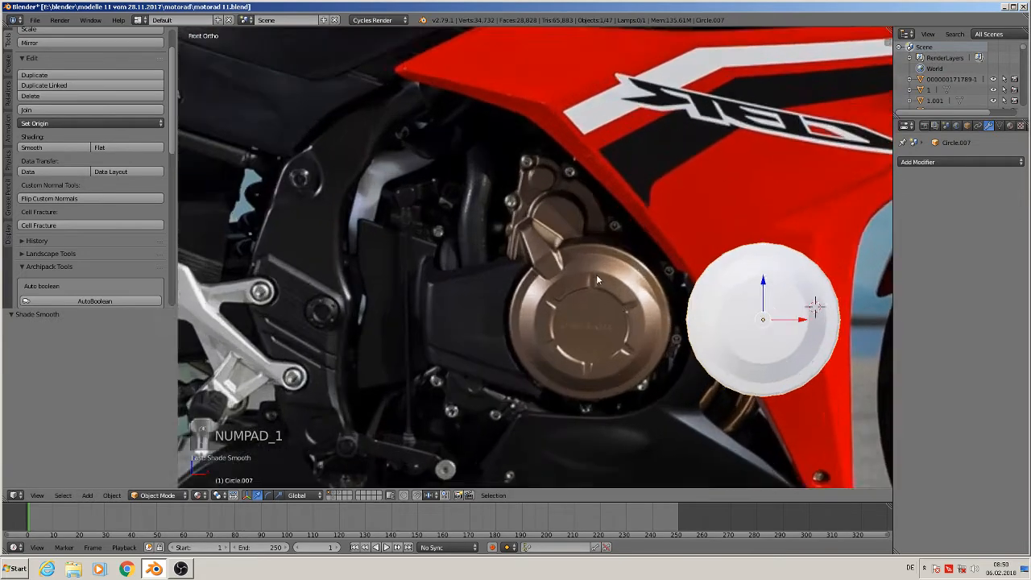
scroll(570, 256, up, 2)
click(631, 235)
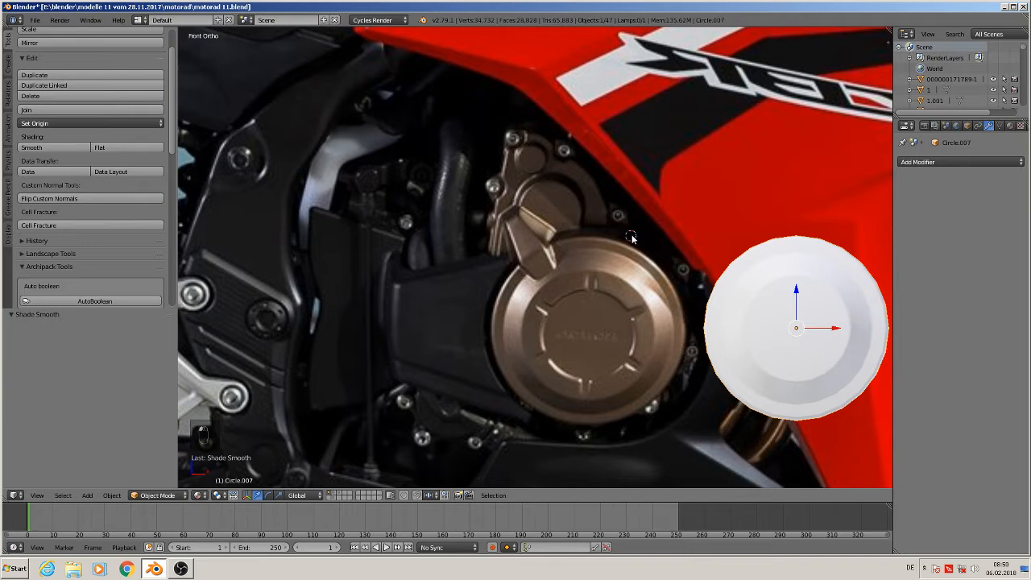
click(87, 495)
mouse_move(105, 481)
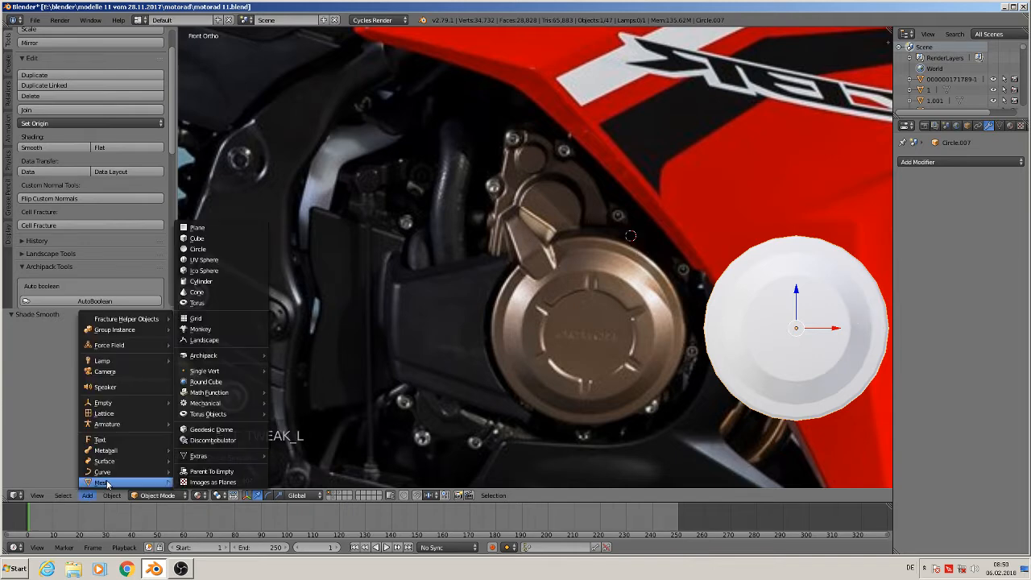
click(230, 238)
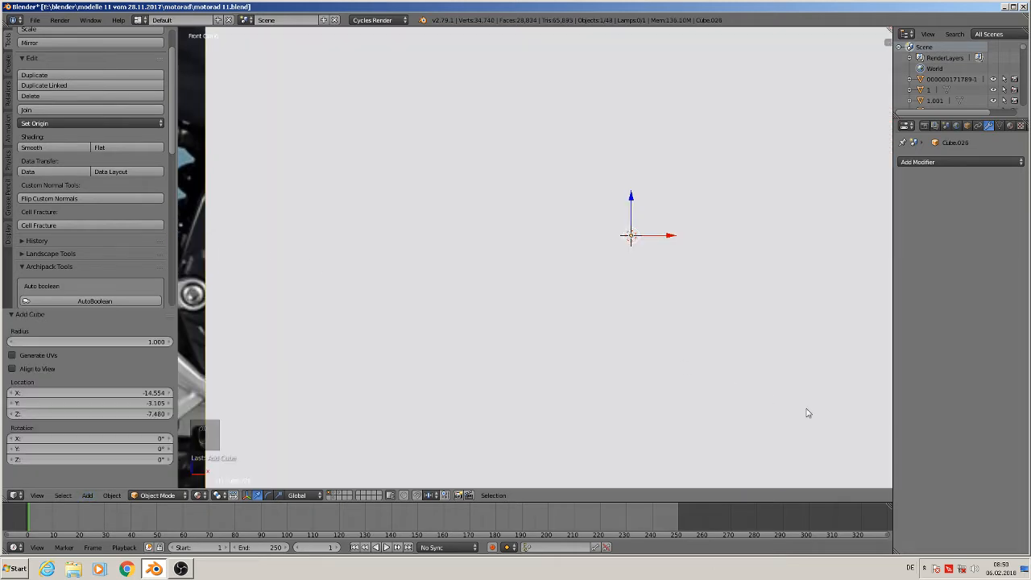
key(s)
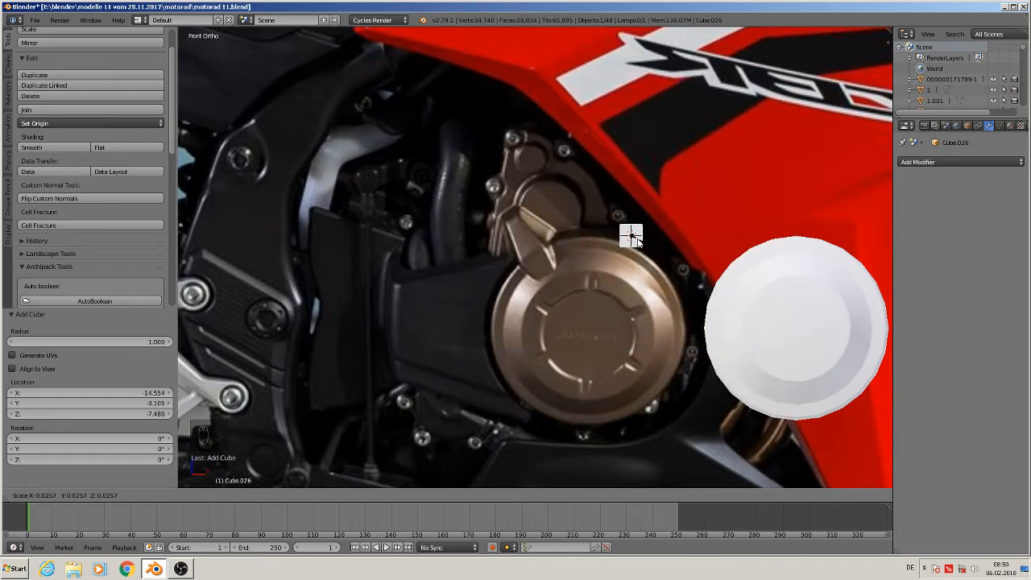
click(641, 243)
Move the small cube along X and Z onto the upper rim of the round cover in the photo.
drag(631, 203, 629, 214)
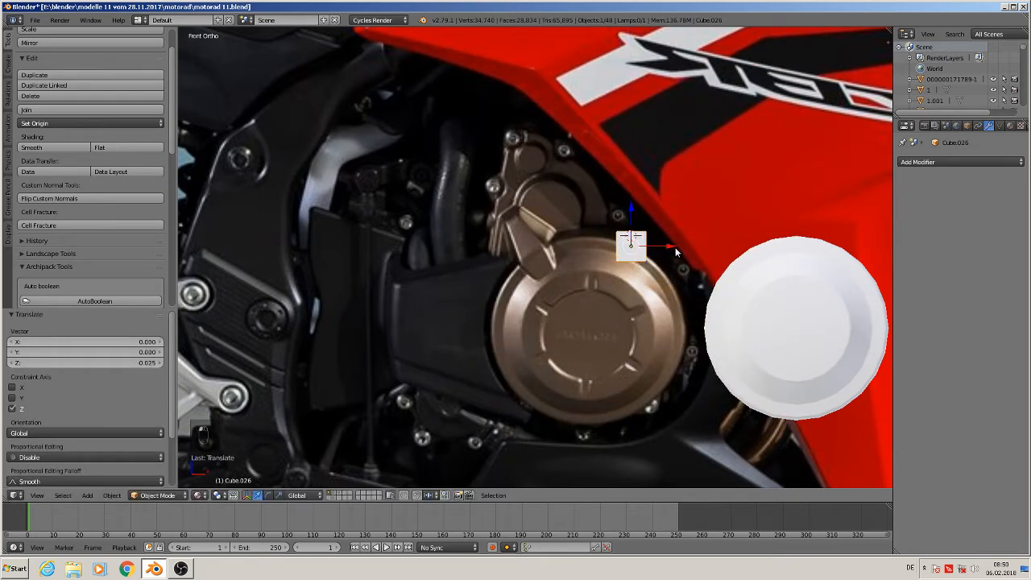
drag(676, 248, 621, 248)
drag(573, 218, 610, 256)
scroll(586, 235, up, 3)
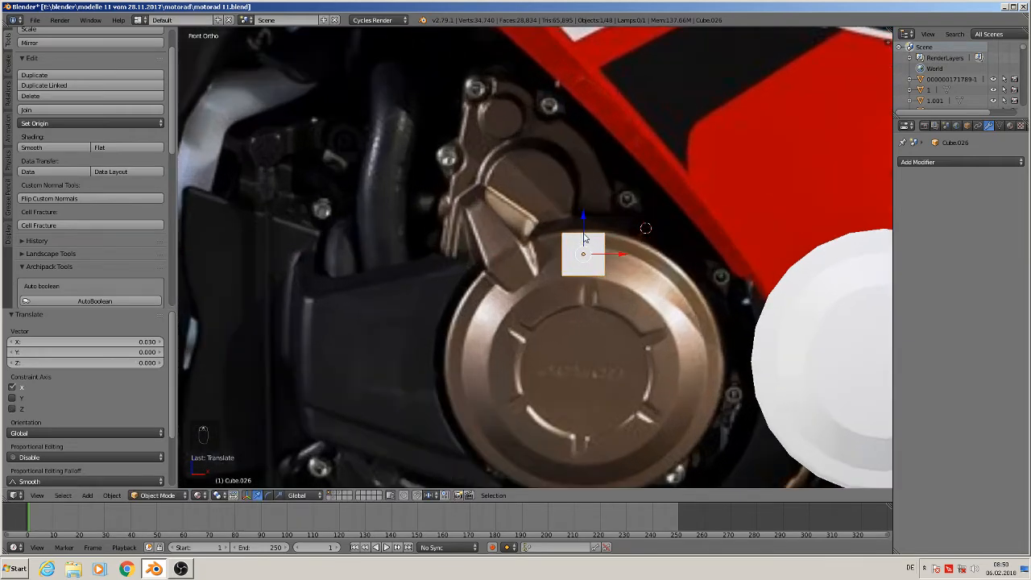
drag(585, 222, 586, 230)
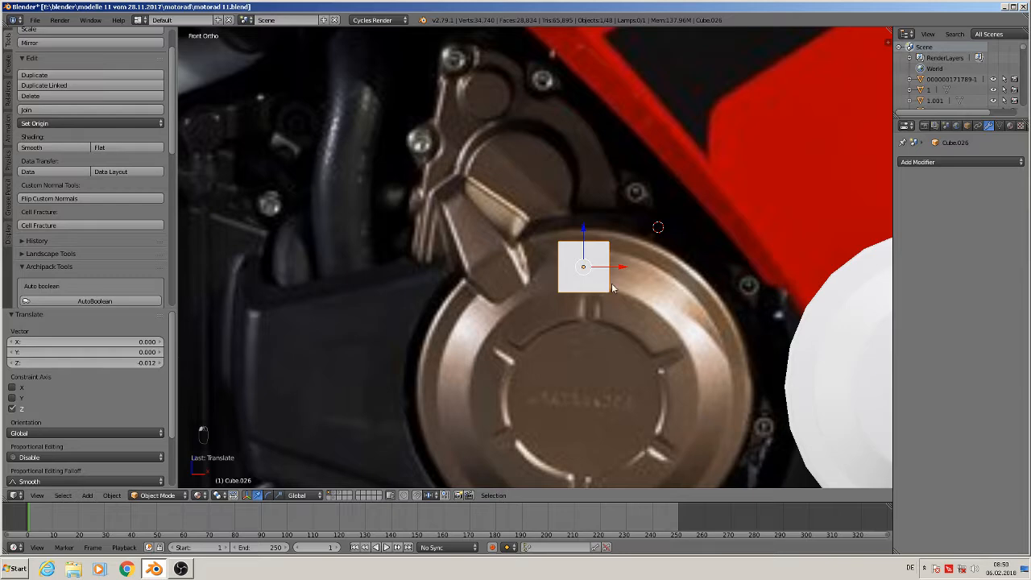
Scale the cube's mesh down slightly in Edit Mode, and in Object Mode move the cube -0.072 along Y.
key(Tab)
key(s)
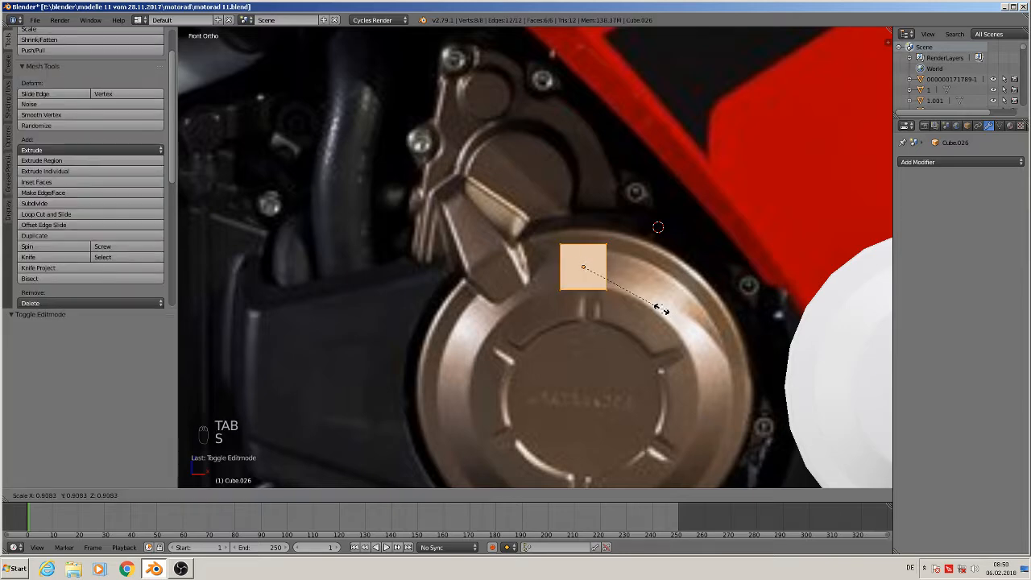
click(649, 306)
key(Tab)
middle_drag(594, 280, 630, 285)
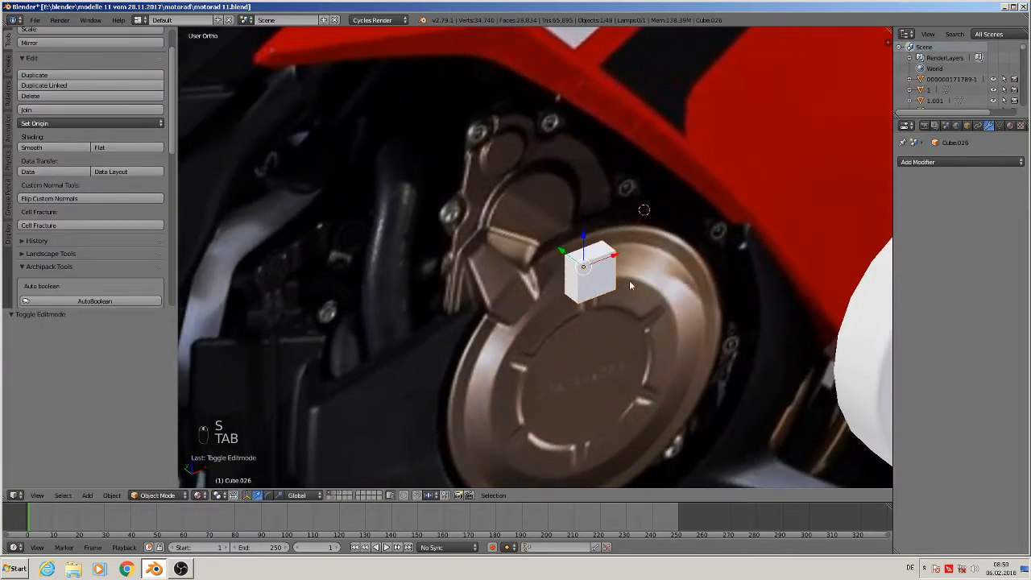
drag(563, 250, 593, 276)
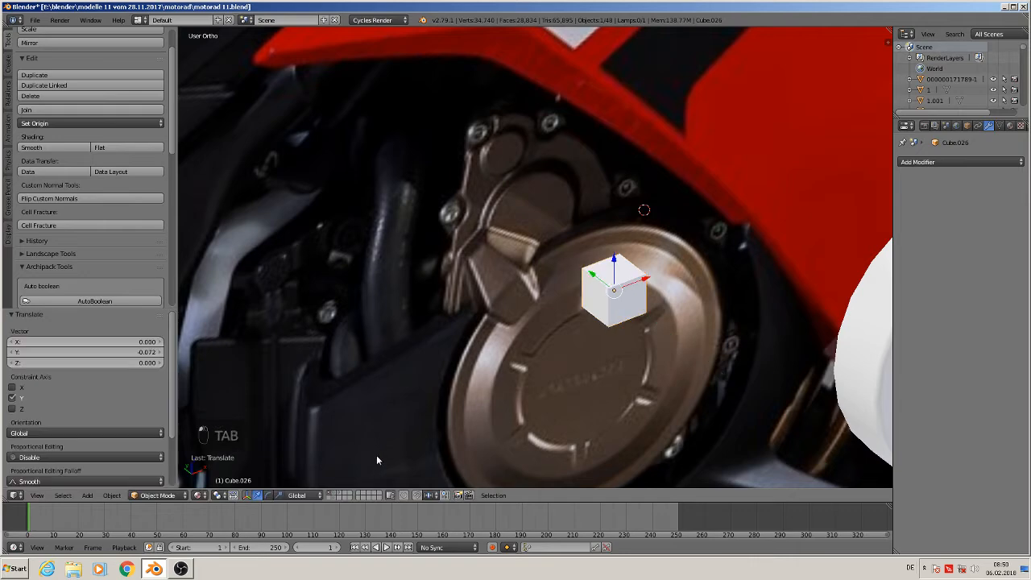
Select the cube's top face in Edit Mode and extrude it upward 0.087 along Z.
key(Tab)
click(330, 495)
right_click(611, 269)
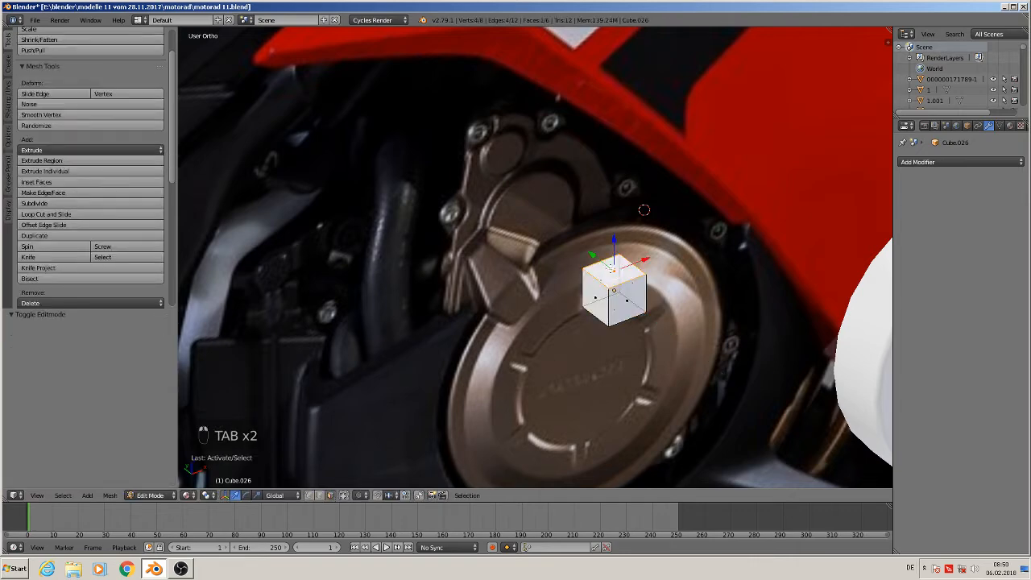
key(KP_1)
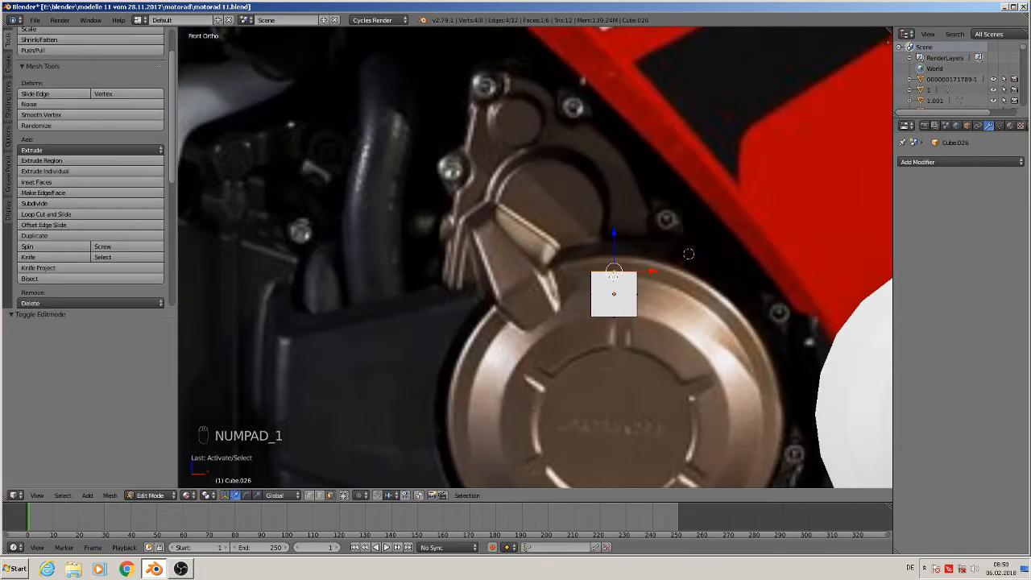
key(e)
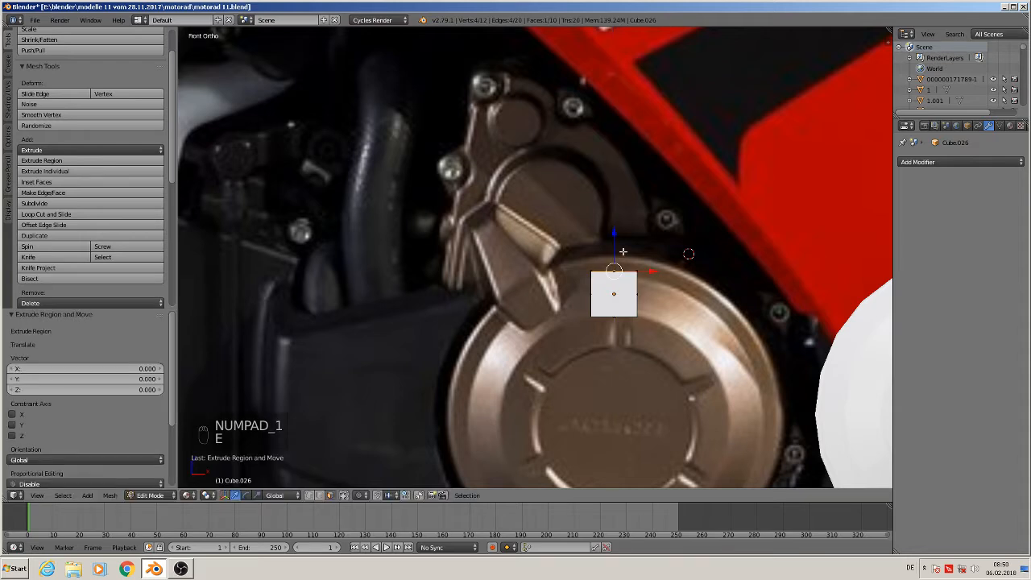
click(619, 172)
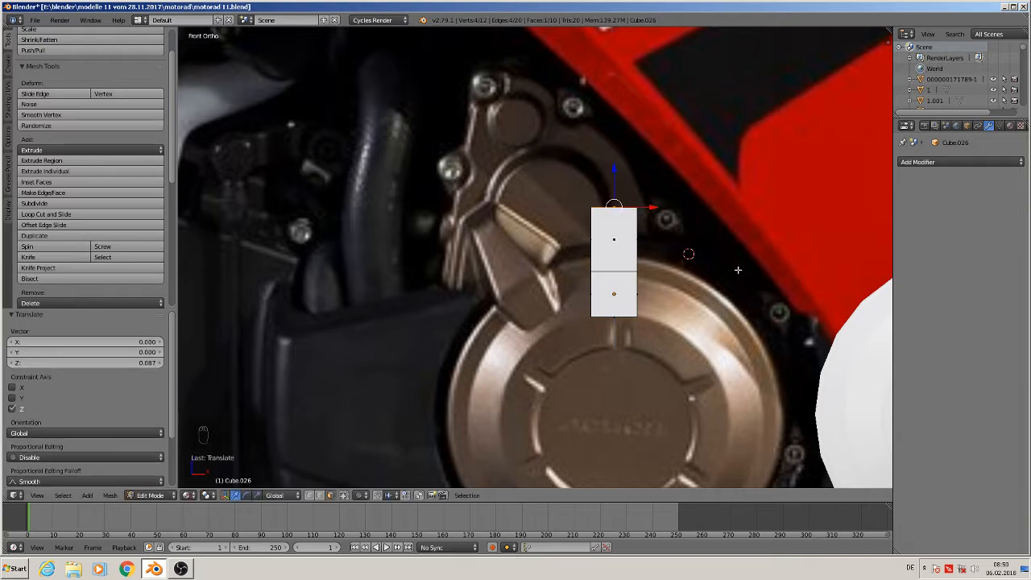
Taper the block by scaling its top face to 0.638 along X.
key(s)
key(x)
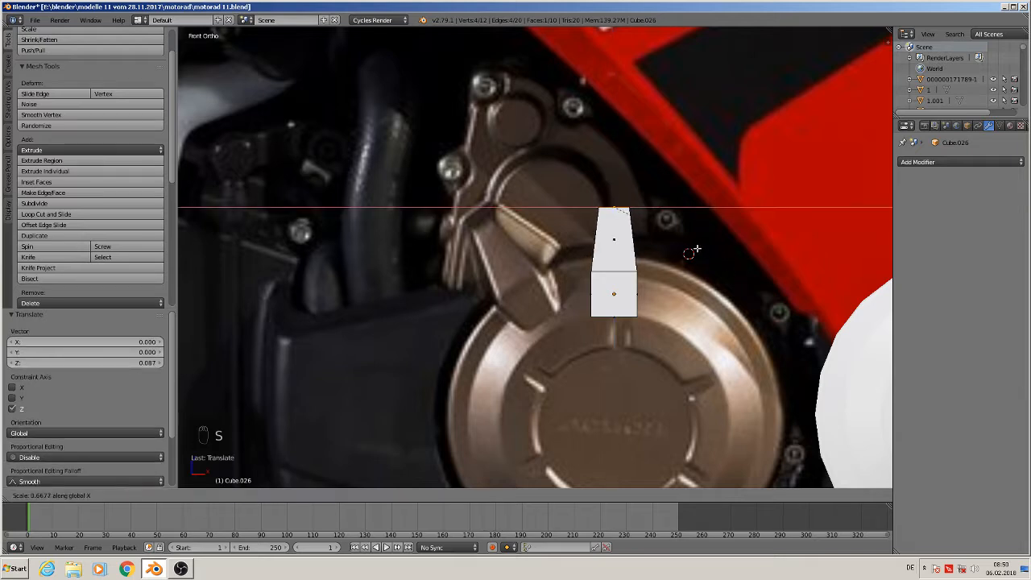
click(691, 252)
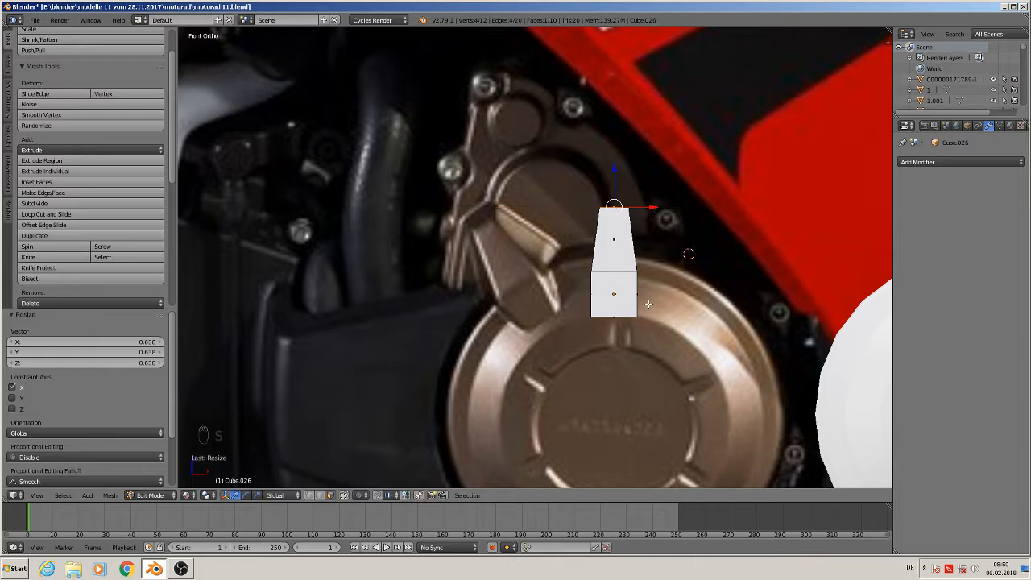
Select the block's front top edge and move it 0.029 along Y to slope the upper front face.
middle_drag(503, 242, 567, 308)
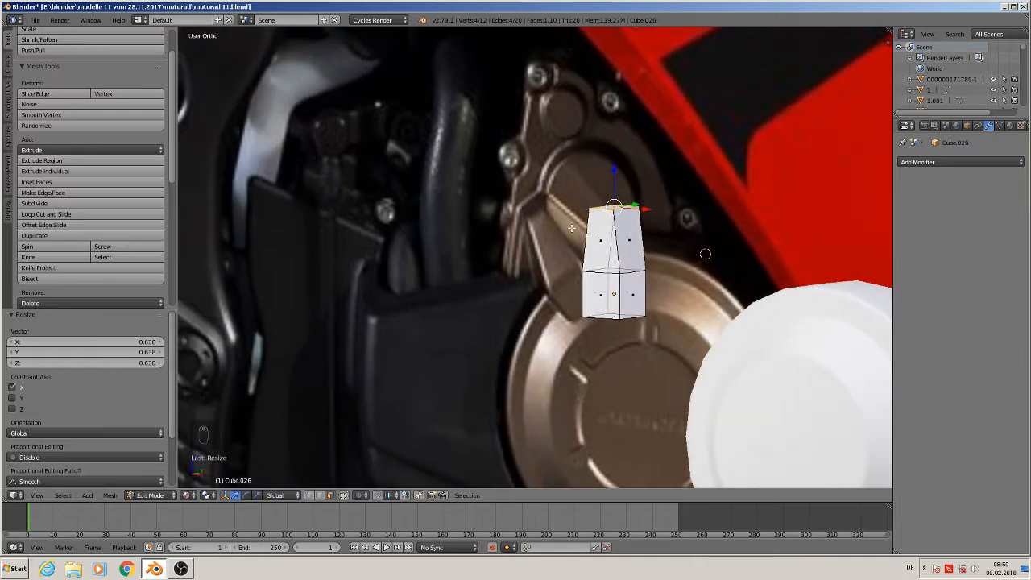
click(320, 495)
right_click(599, 210)
middle_drag(633, 283, 580, 288)
drag(632, 208, 654, 208)
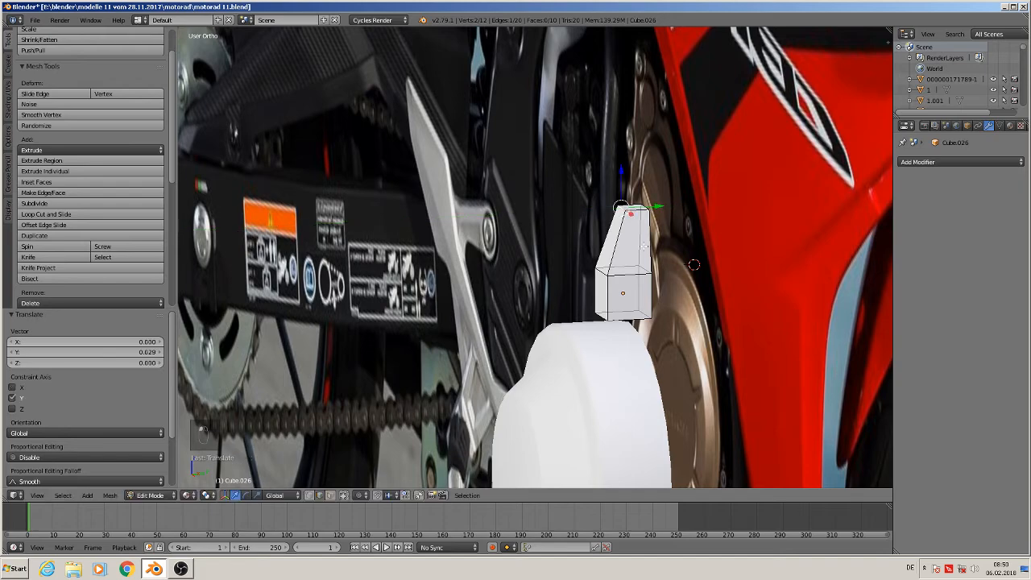
Select the block's front bottom edge and move it 0.010 along Y.
middle_drag(640, 292, 541, 267)
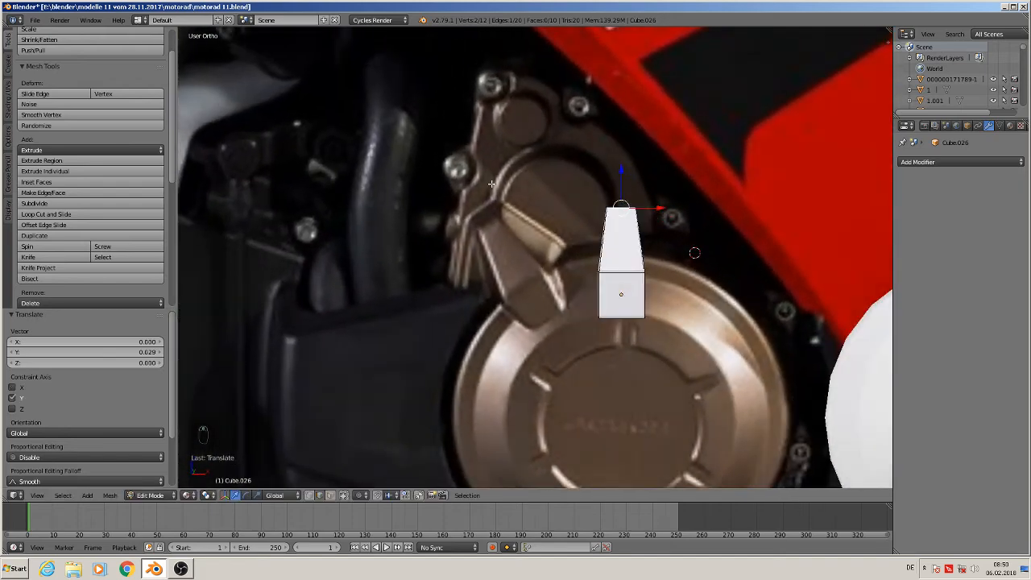
middle_drag(642, 363, 595, 360)
right_click(611, 271)
drag(653, 270, 660, 270)
middle_drag(663, 292, 761, 271)
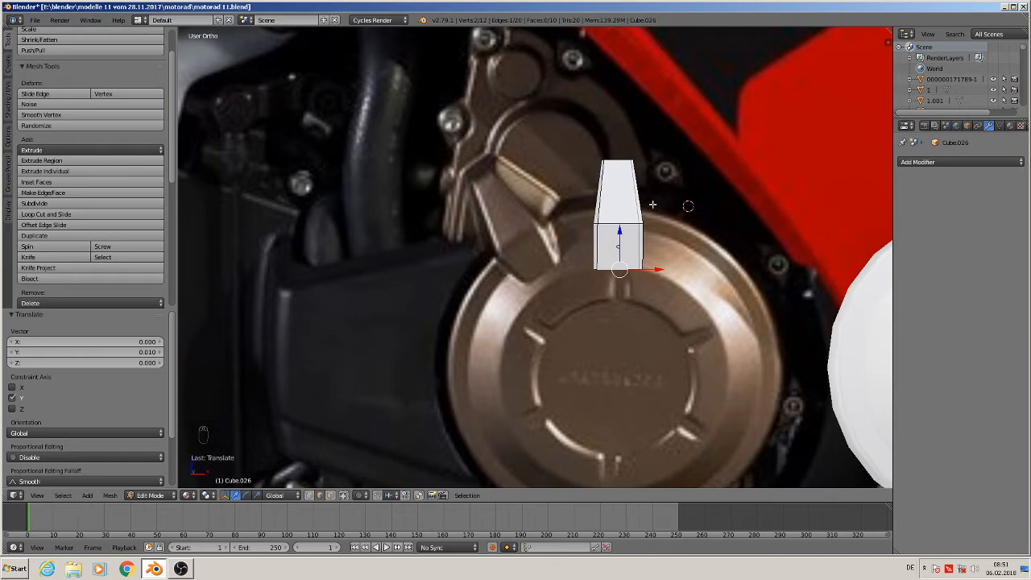
middle_drag(652, 204, 672, 241)
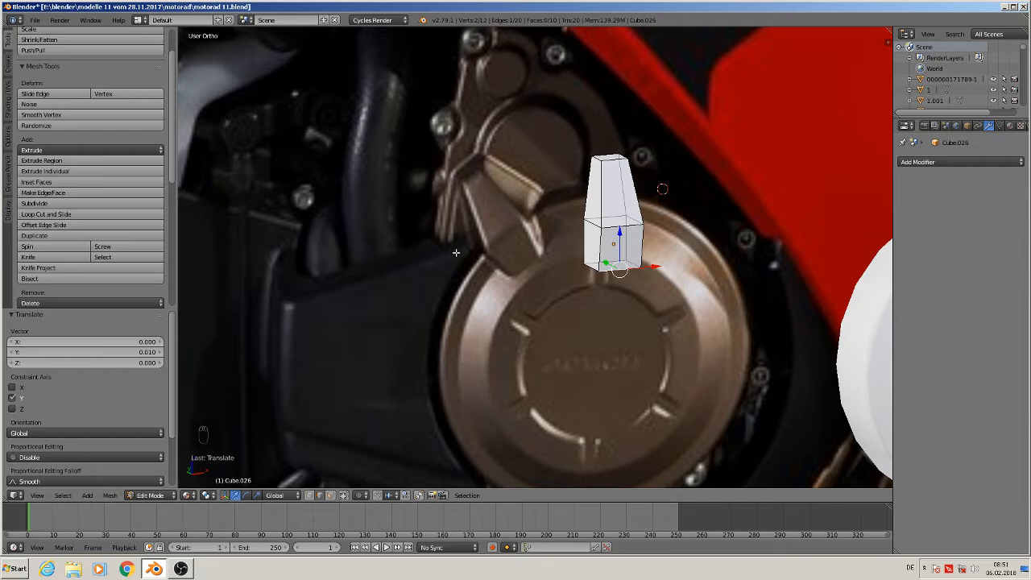
Return to Object Mode and move the tapered block -0.776 along Y, away from the reference photo.
scroll(564, 258, down, 3)
key(Tab)
scroll(580, 252, down, 4)
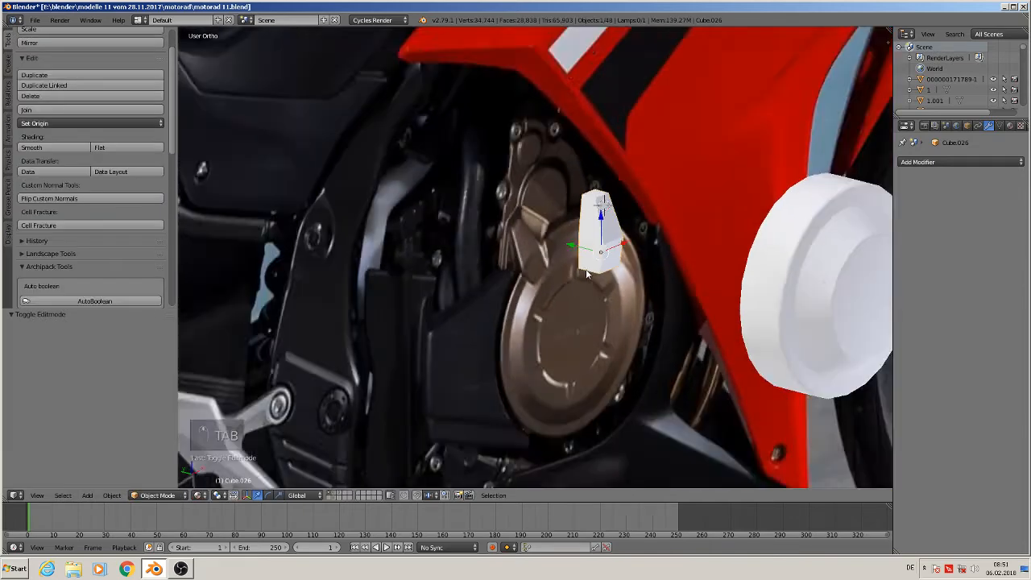
drag(568, 252, 780, 342)
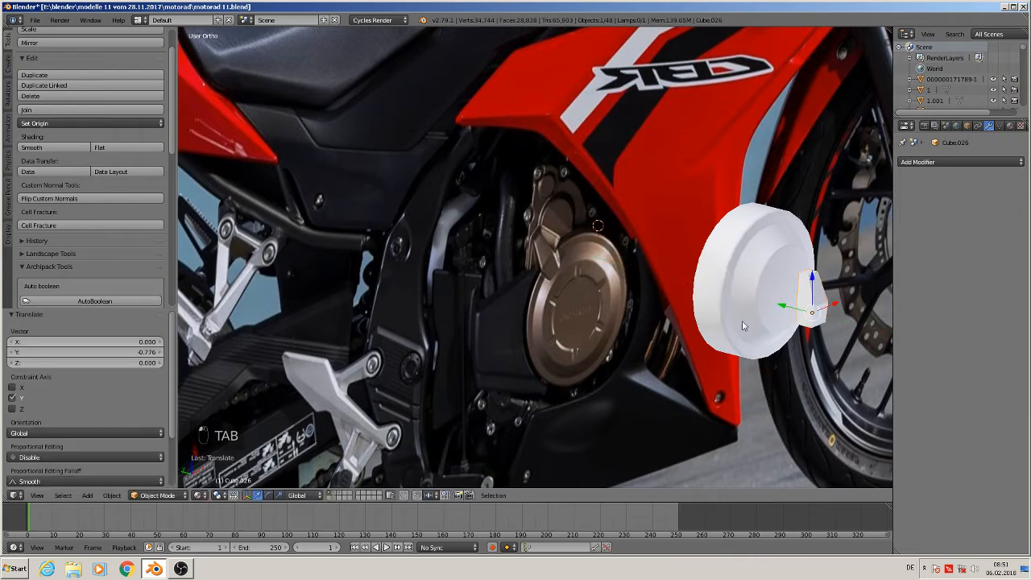
Select the block's upper and lower back faces in Edit Mode and extrude them 0.012 along Y.
middle_drag(742, 325, 515, 276)
scroll(515, 276, up, 6)
key(Tab)
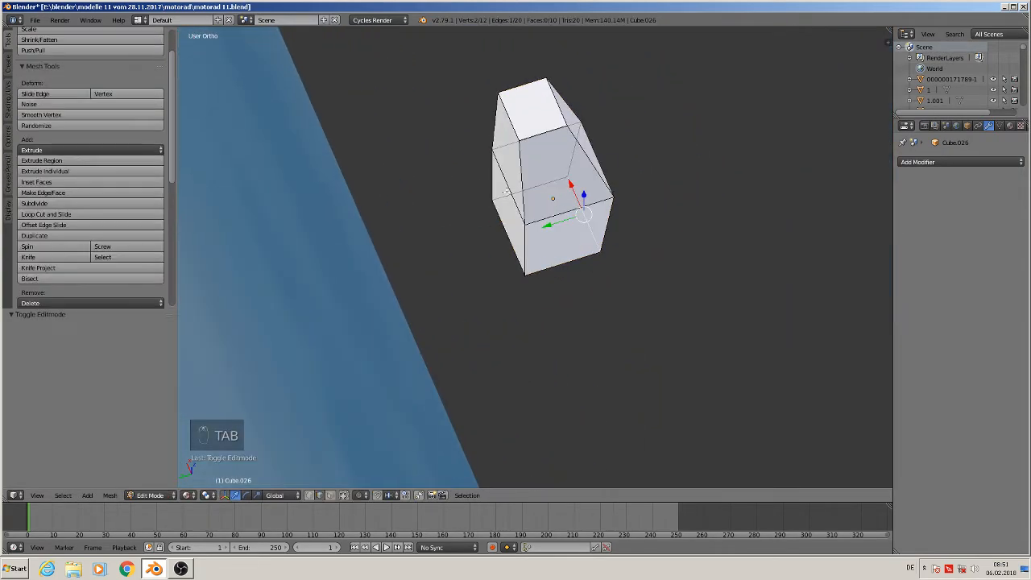
click(331, 495)
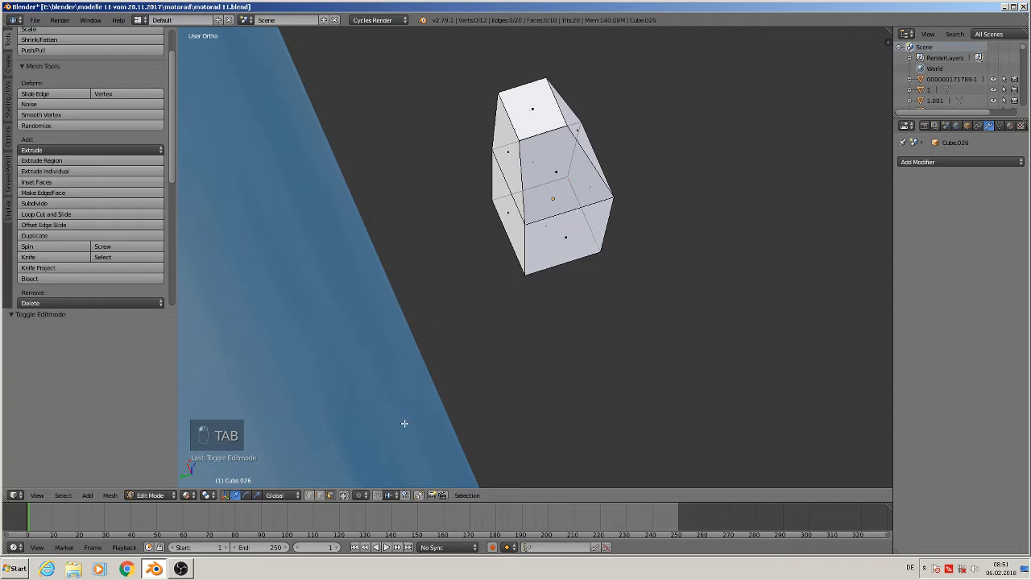
click(507, 146)
shift+click(496, 228)
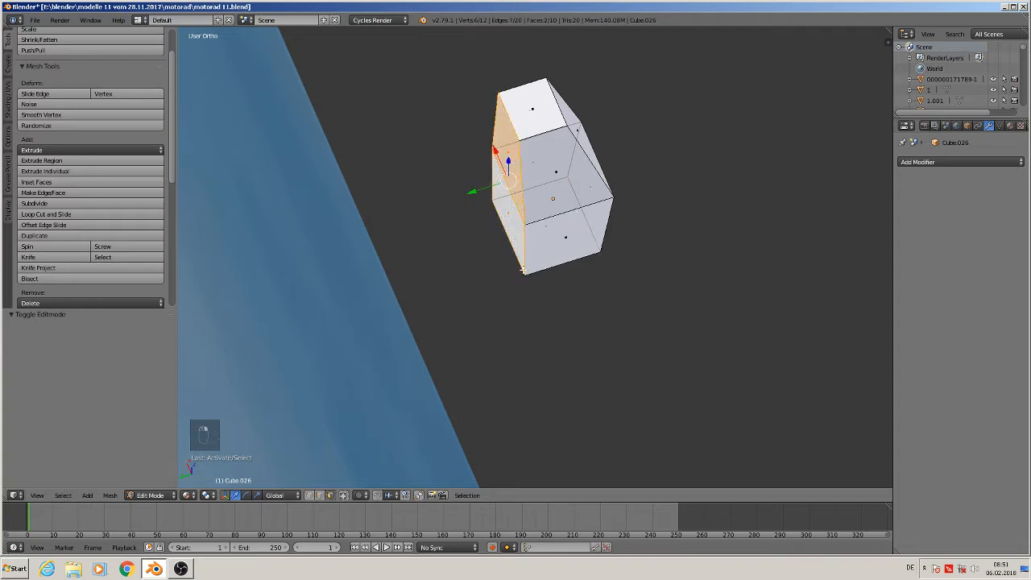
key(e)
drag(478, 195, 459, 205)
Select the two narrow upper side faces of the block's rear extrusion and extrude them individually with an offset of -1.550.
middle_drag(460, 206, 370, 168)
scroll(366, 182, down, 9)
shift+middle_drag(323, 199, 401, 258)
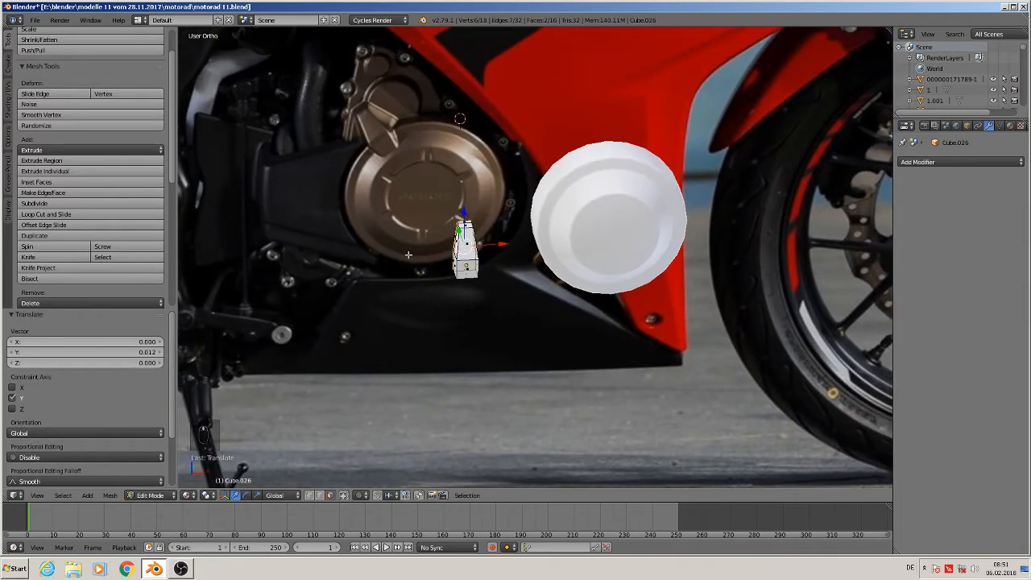
scroll(371, 208, up, 3)
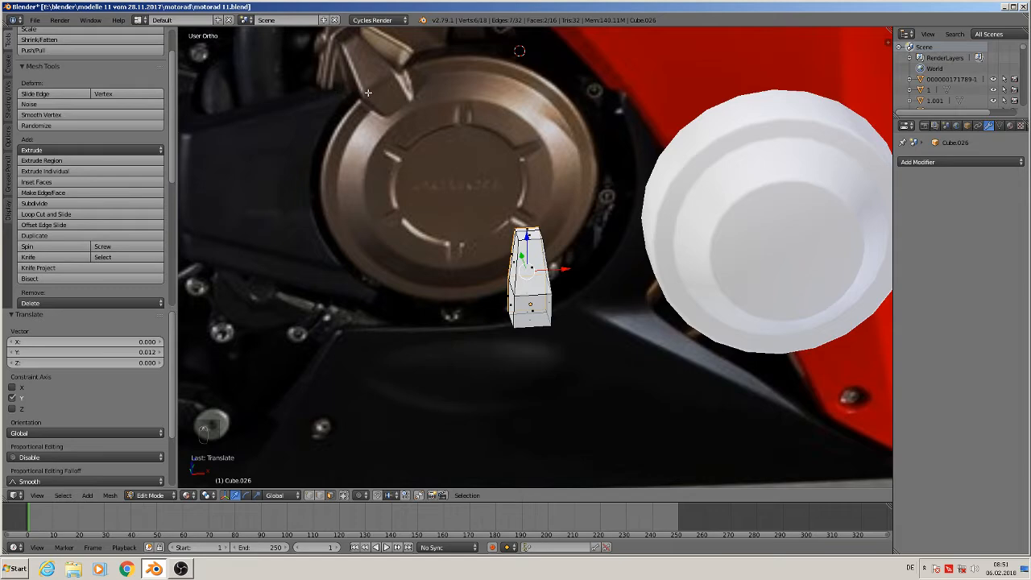
middle_drag(532, 256, 444, 307)
right_click(514, 254)
scroll(499, 265, up, 8)
shift+right_click(557, 203)
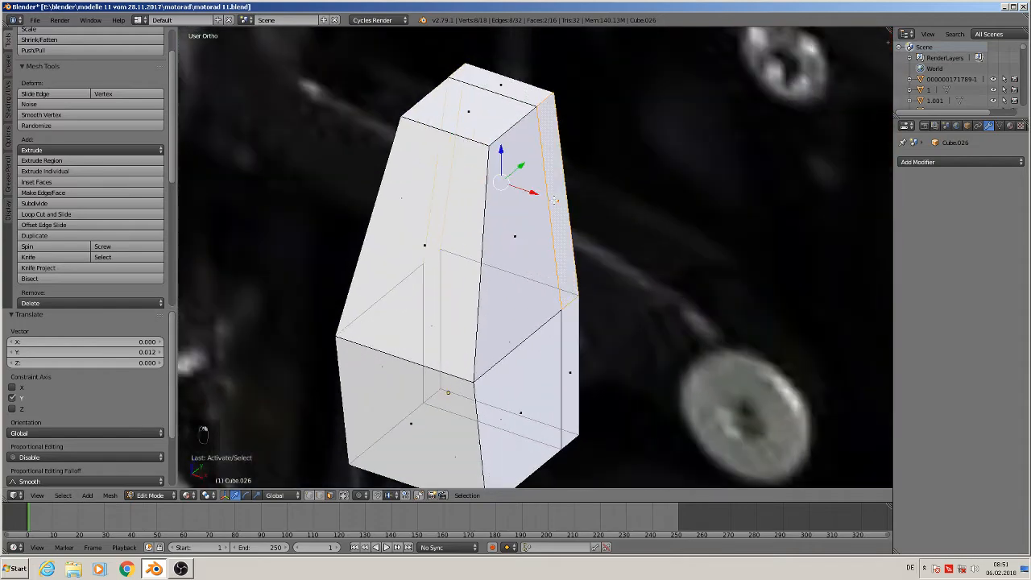
scroll(607, 264, down, 6)
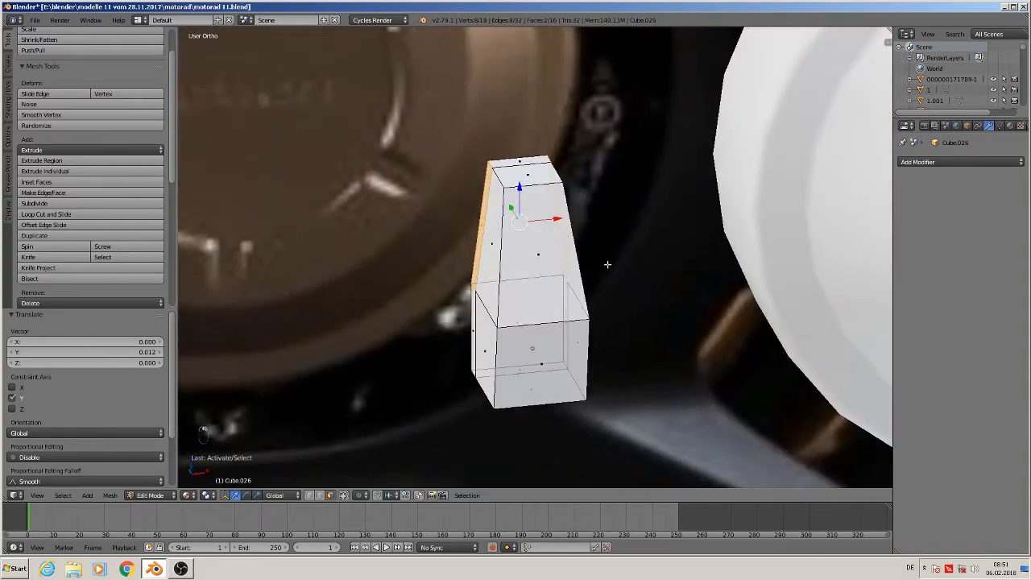
middle_drag(607, 264, 588, 256)
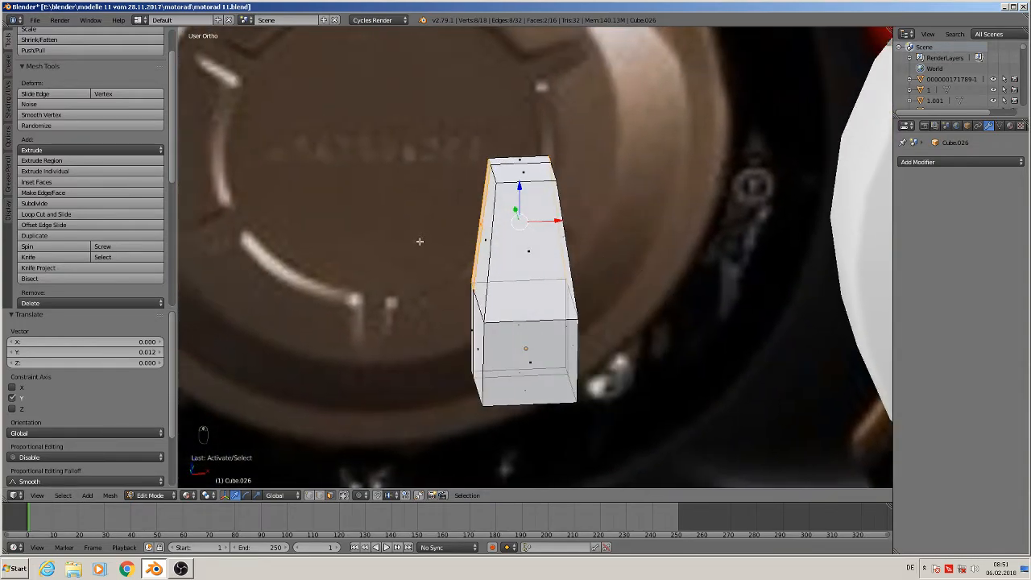
click(65, 174)
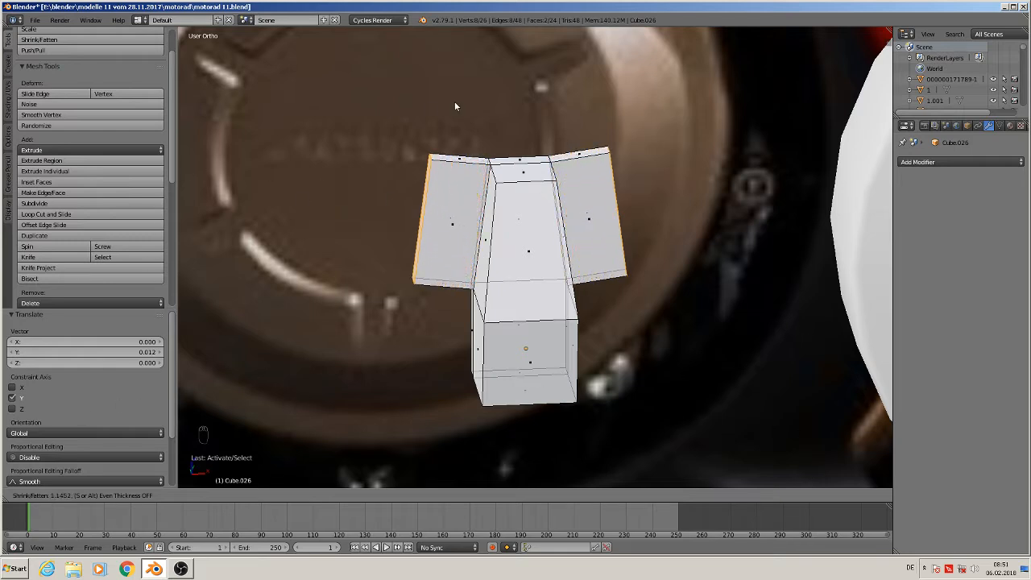
click(713, 409)
In front view, move the left wing's upper outer vertices inward along X to the block's top corner and -0.009 along Z.
scroll(483, 374, down, 5)
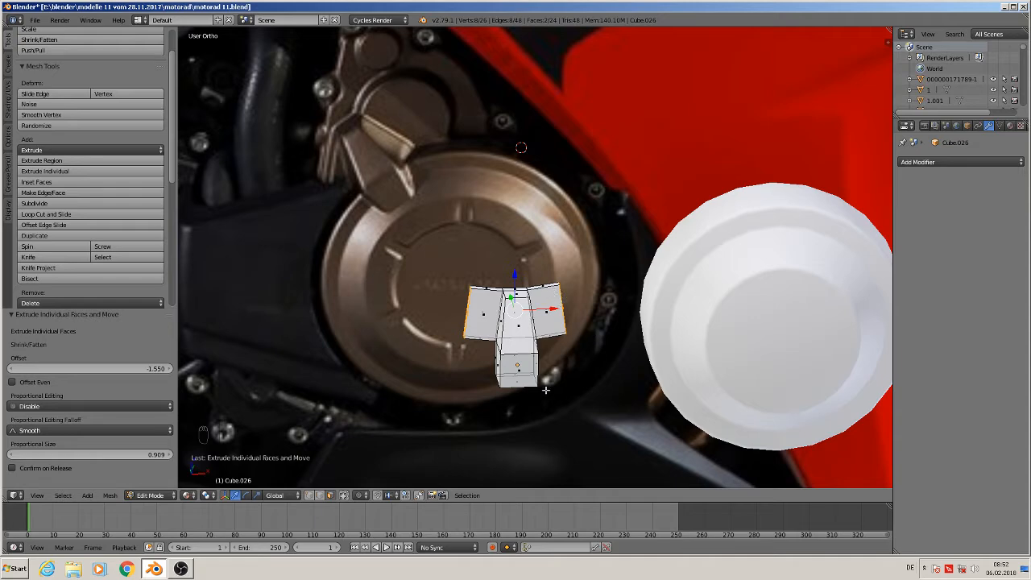
key(KP_1)
scroll(544, 368, up, 3)
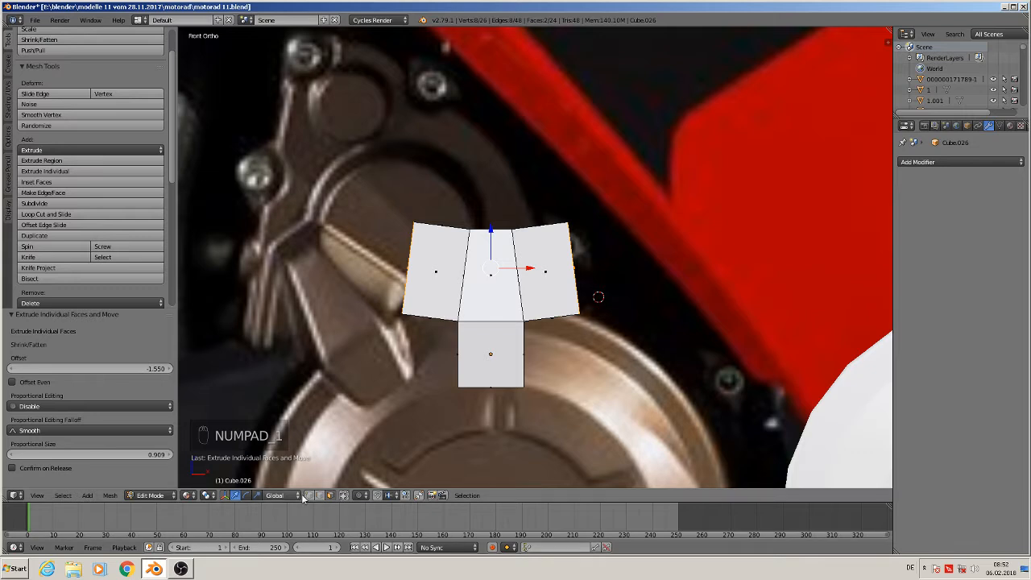
key(a)
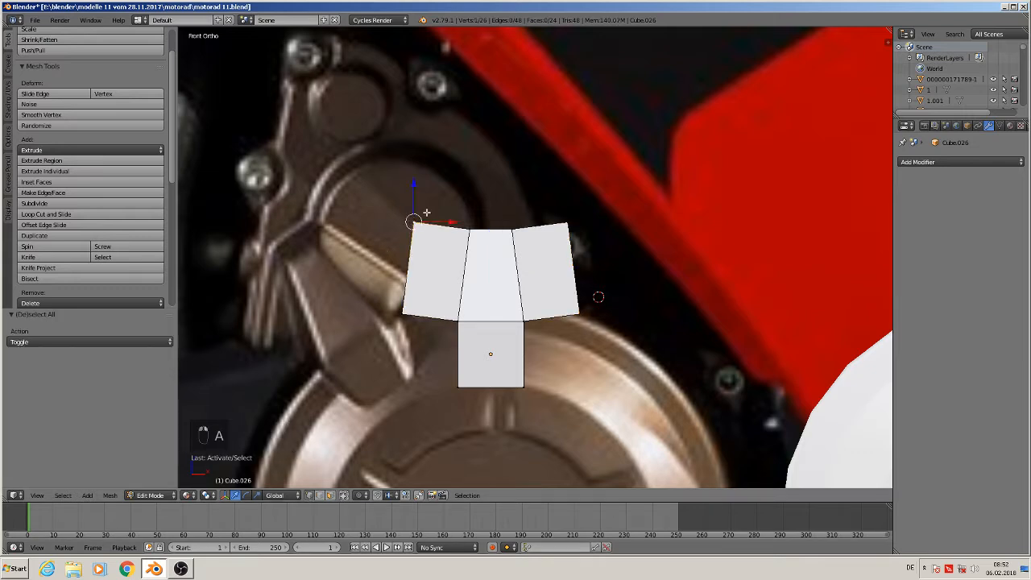
key(c)
click(412, 222)
right_click(432, 228)
drag(432, 229, 487, 233)
drag(459, 183, 459, 193)
right_click(460, 193)
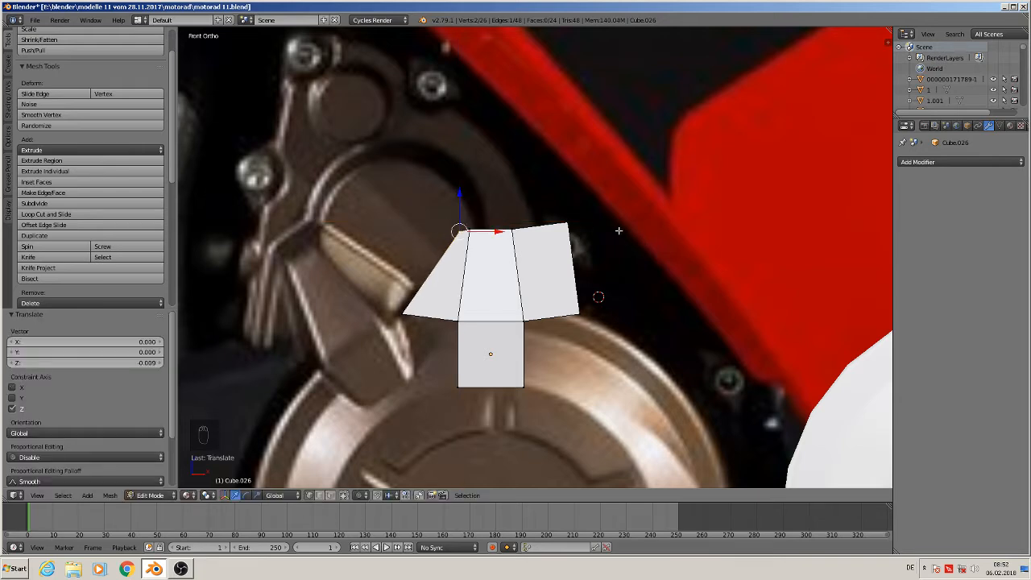
Move the right wing's upper outer vertices down along Z and -0.042 along X, matching the left wing.
key(a)
key(c)
click(568, 222)
right_click(568, 222)
drag(569, 193, 571, 205)
drag(604, 238, 561, 240)
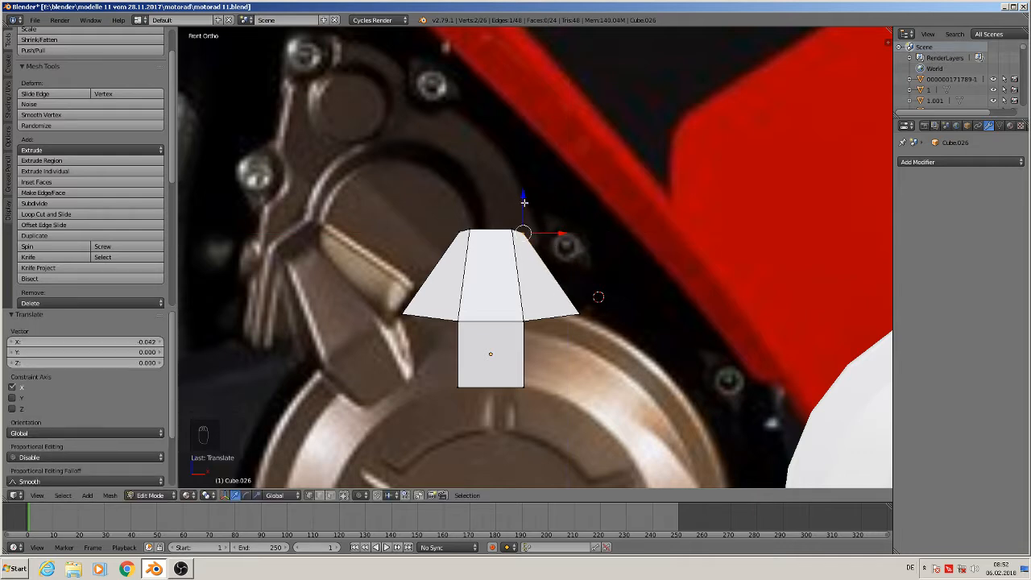
click(523, 202)
key(a)
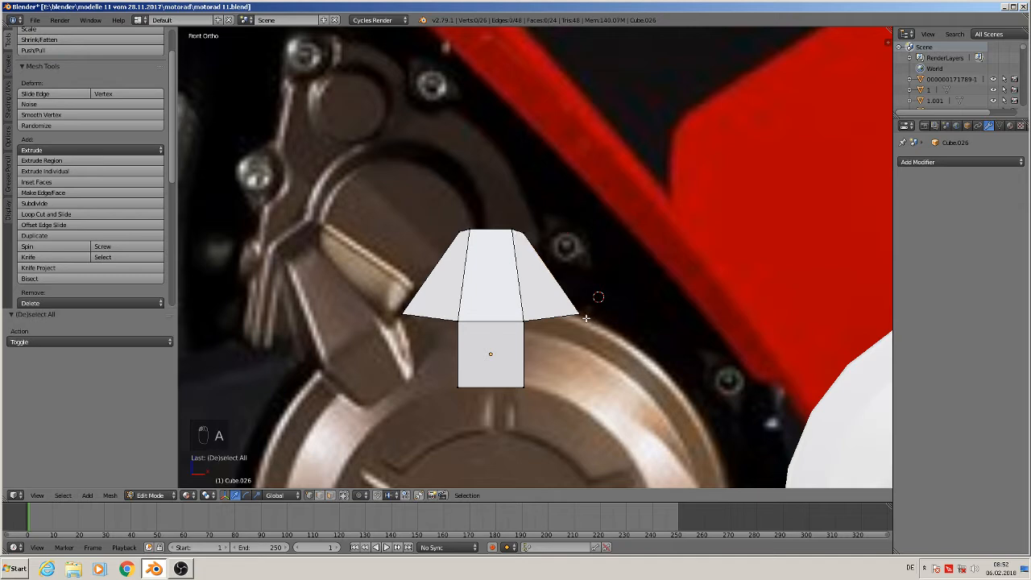
Move the right wing's lower outer vertices about -0.011 along X.
key(c)
click(580, 316)
key(Escape)
key(g)
key(x)
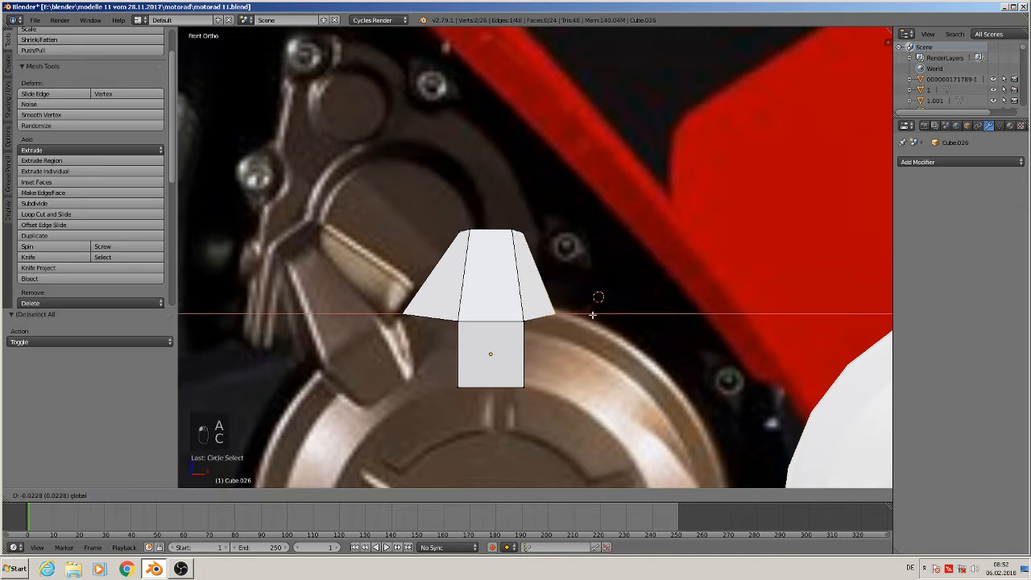
drag(593, 315, 605, 311)
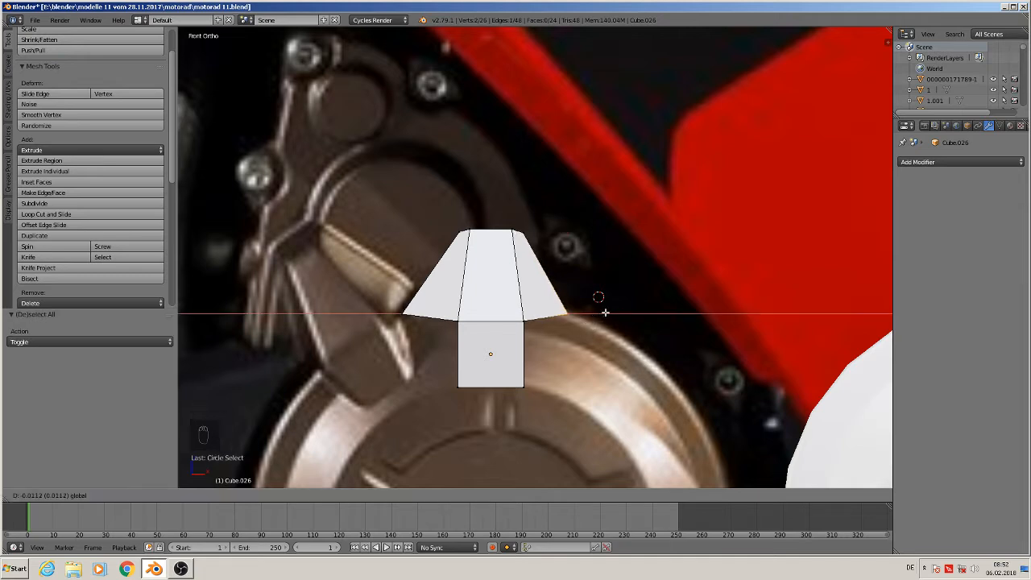
click(605, 312)
Move the left wing's lower outer vertices 0.014 along X.
key(a)
key(c)
click(400, 314)
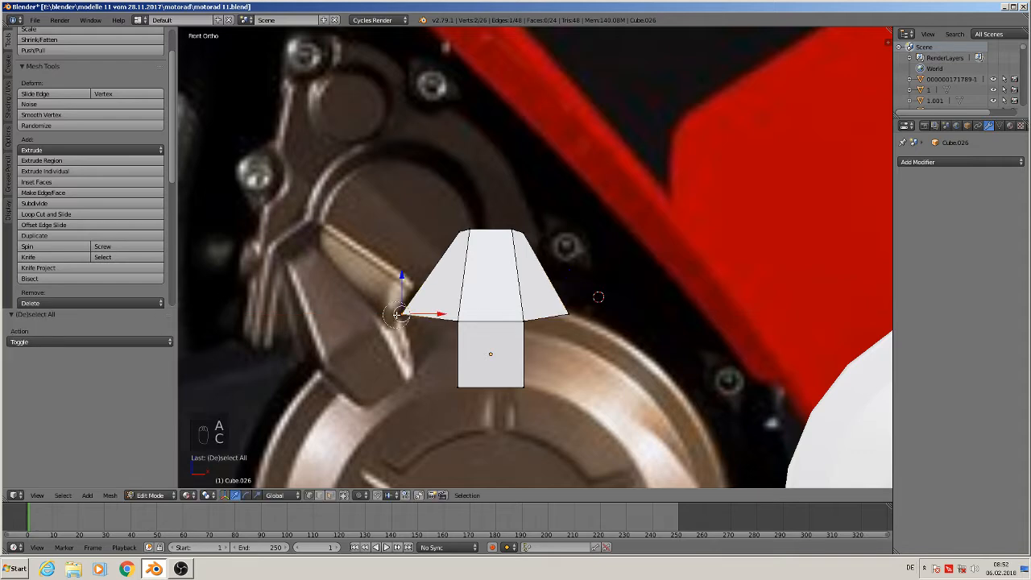
key(Escape)
key(g)
key(x)
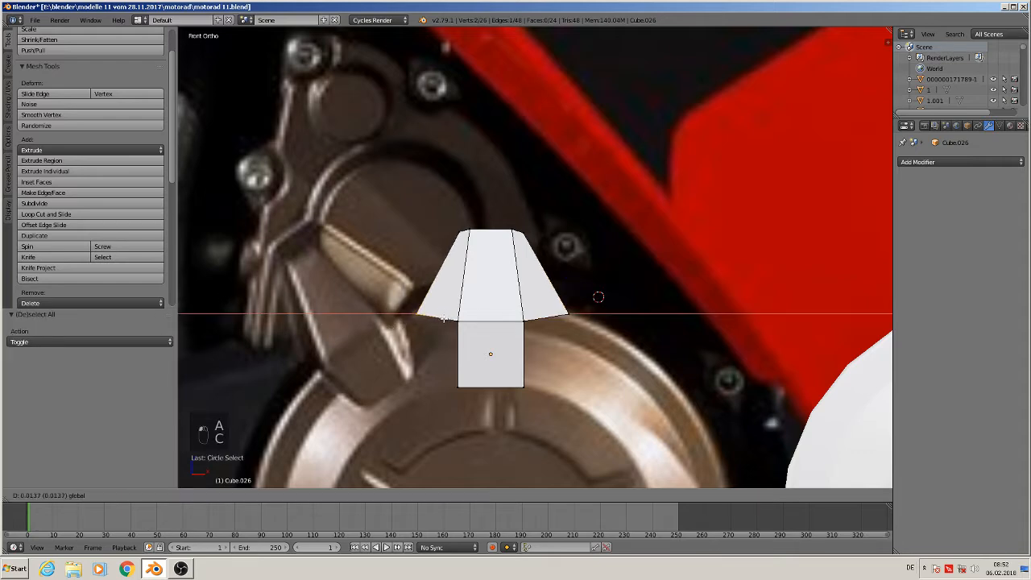
click(443, 319)
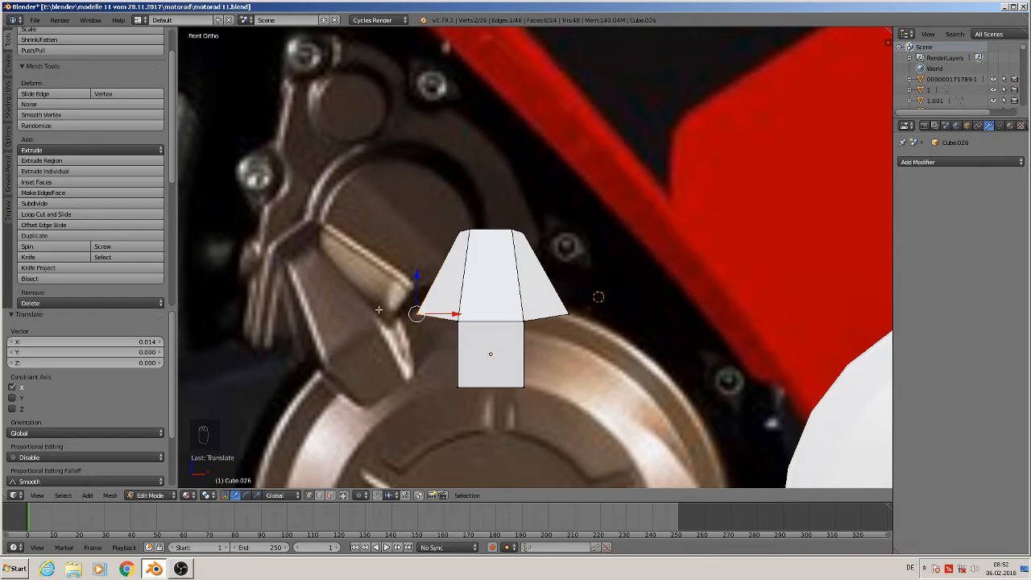
Bevel the lower outer corner edges of both wings by 0.142 with 4 segments.
middle_drag(465, 342, 544, 365)
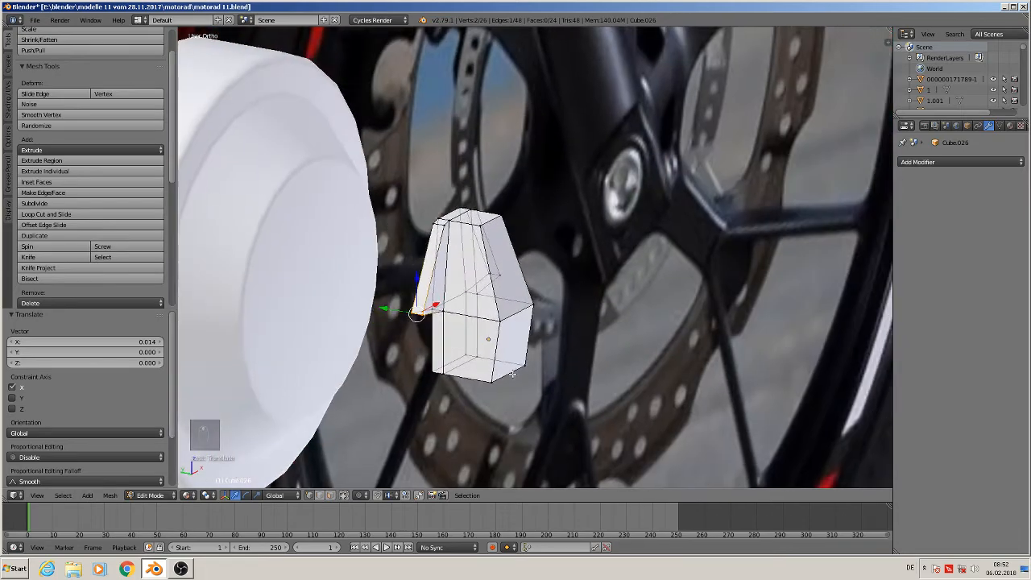
scroll(494, 368, up, 3)
scroll(380, 336, up, 3)
middle_drag(363, 330, 233, 254)
shift+right_click(605, 199)
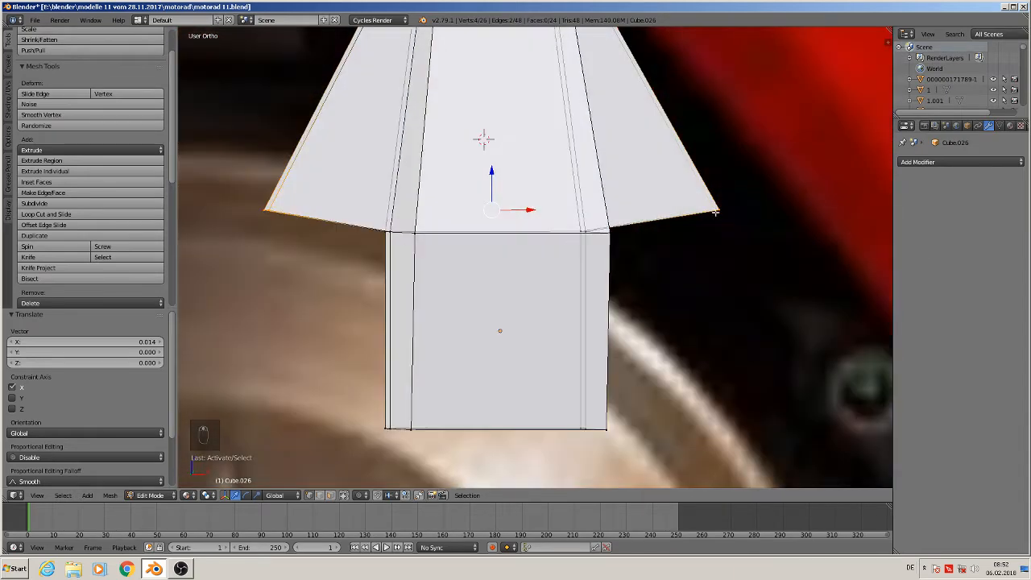
mouse_move(433, 354)
middle_down()
mouse_move(299, 346)
mouse_move(312, 325)
mouse_move(302, 336)
middle_up()
key(ctrl+b)
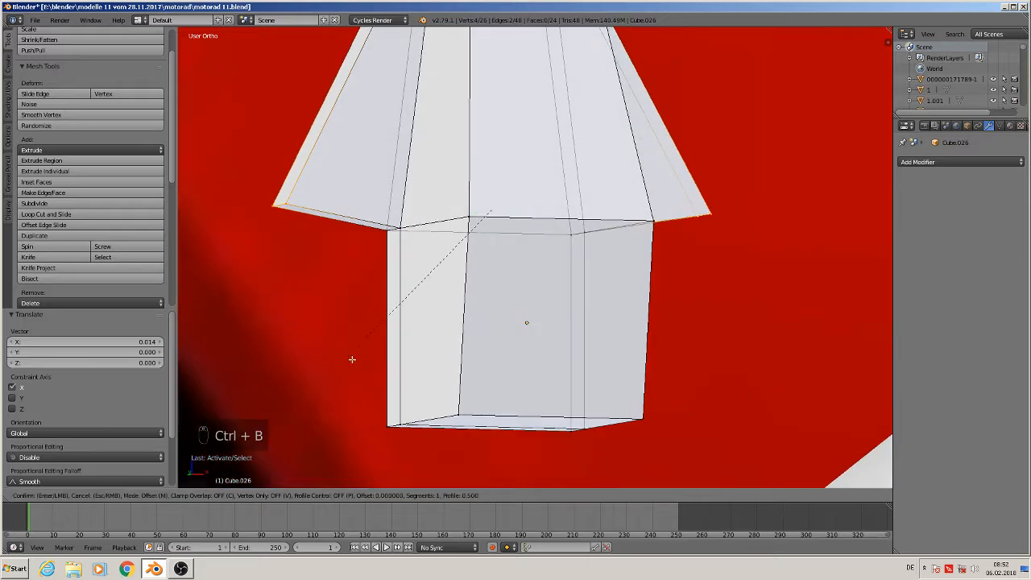
scroll(642, 125, up, 1)
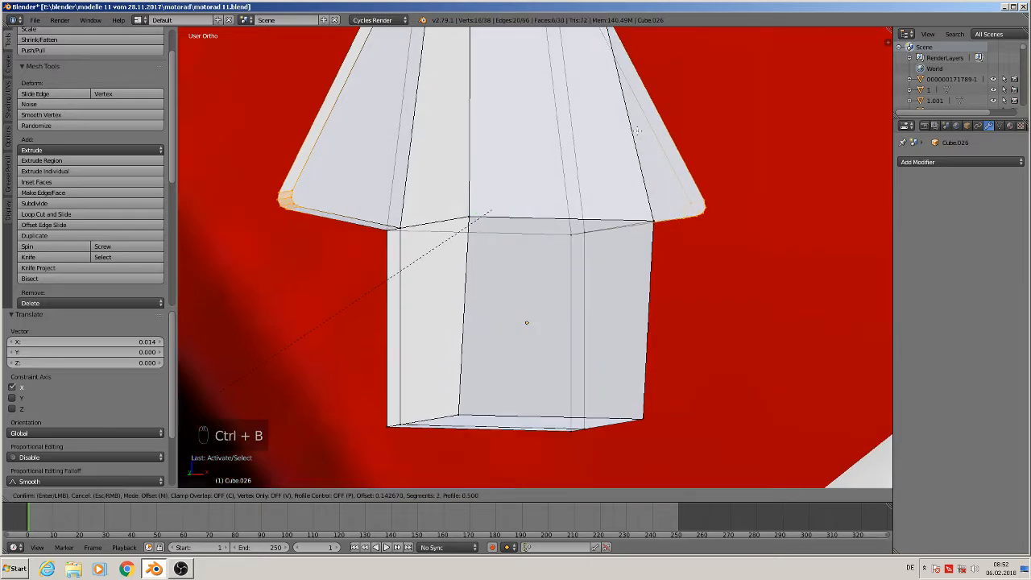
click(637, 129)
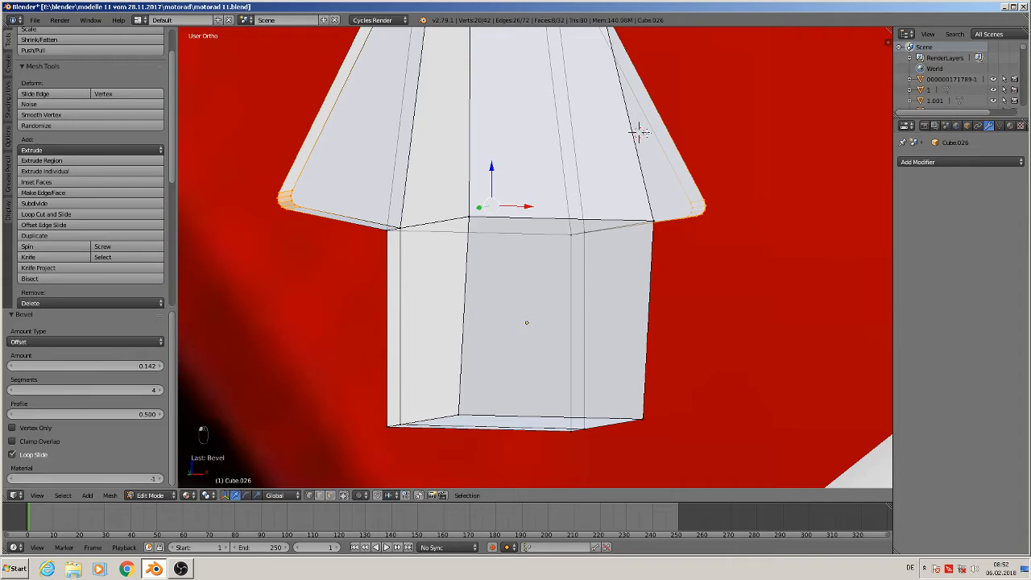
key(a)
Bevel the outlines of the block's upper and lower front faces together with the side edges of its top and bottom, using multiple segments.
scroll(724, 150, down, 4)
key(Tab)
middle_drag(564, 242, 560, 287)
key(Tab)
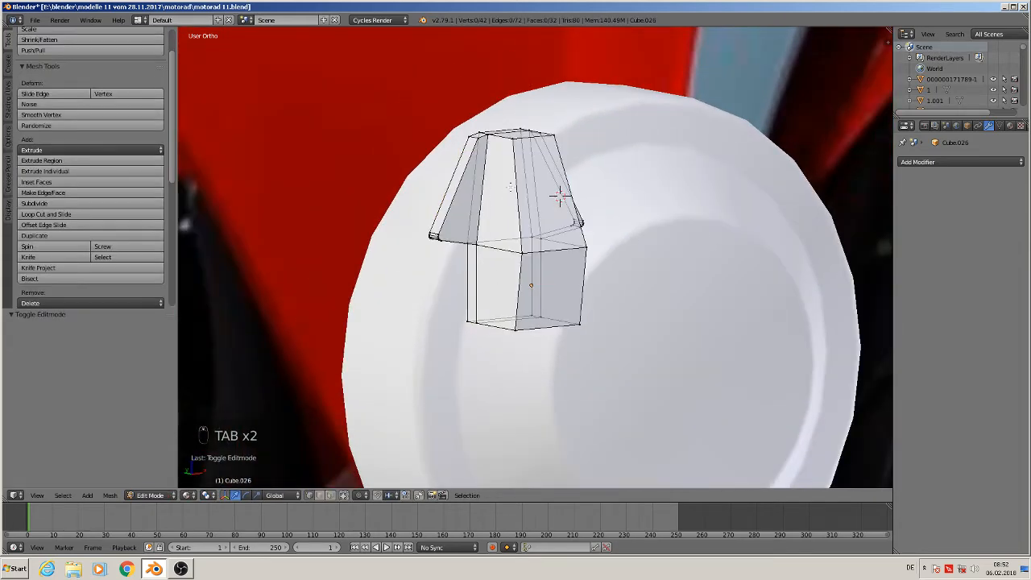
alt+right_click(516, 190)
mouse_move(514, 248)
middle_down()
mouse_move(451, 258)
mouse_move(509, 244)
middle_up()
alt+shift+right_click(582, 184)
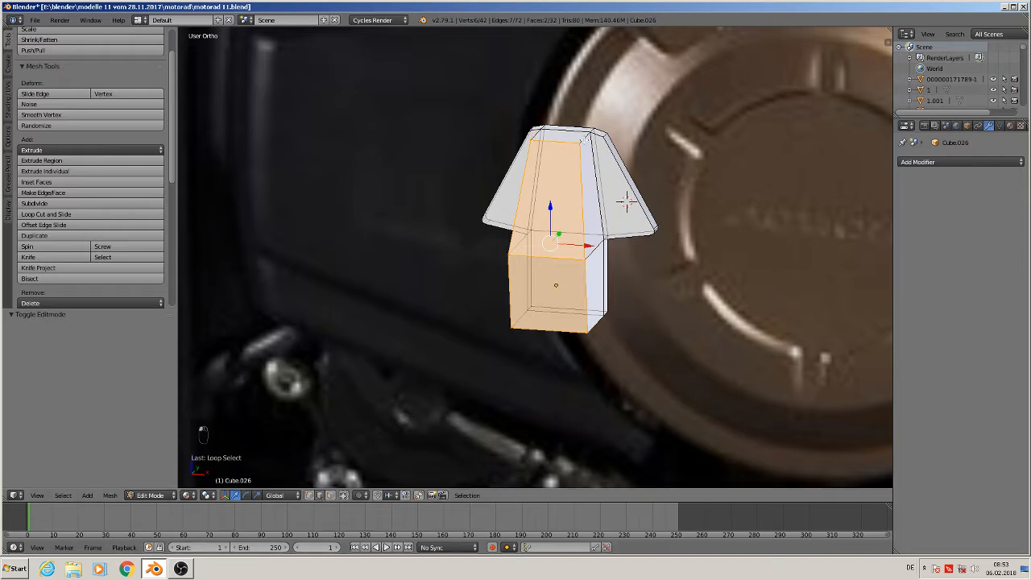
shift+right_click(626, 201)
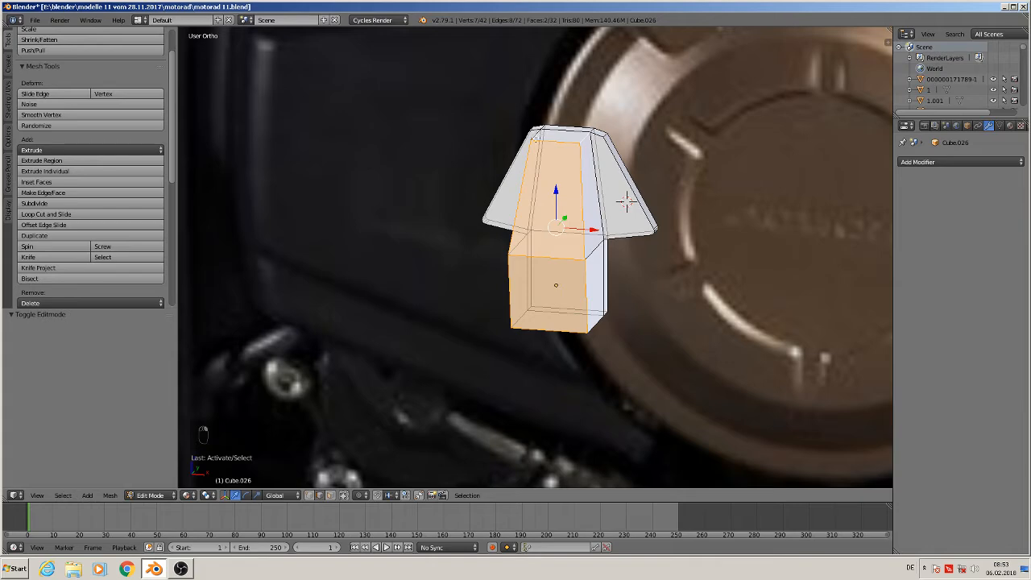
shift+right_click(626, 202)
shift+right_click(599, 326)
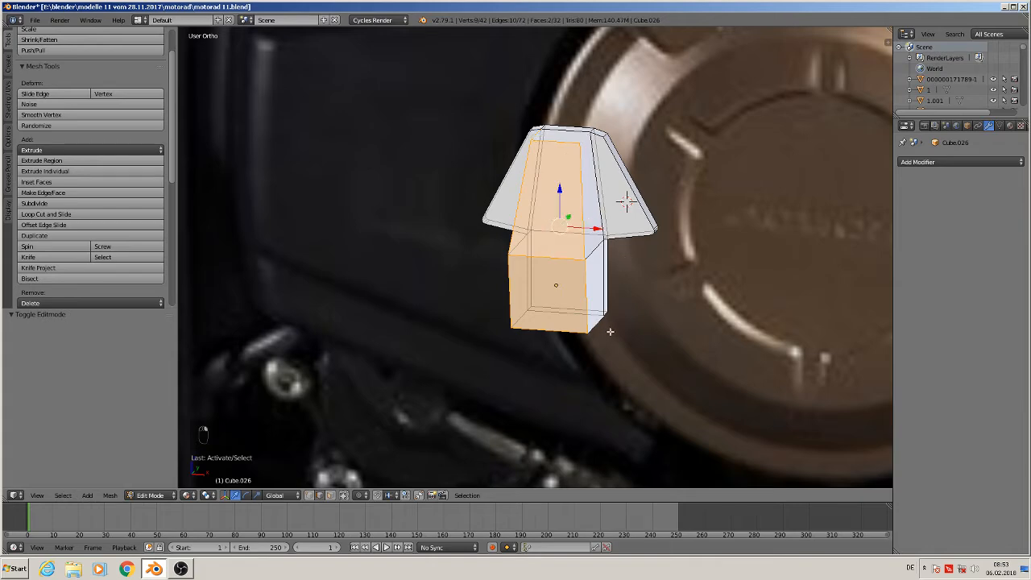
middle_drag(609, 327, 676, 311)
shift+right_click(548, 330)
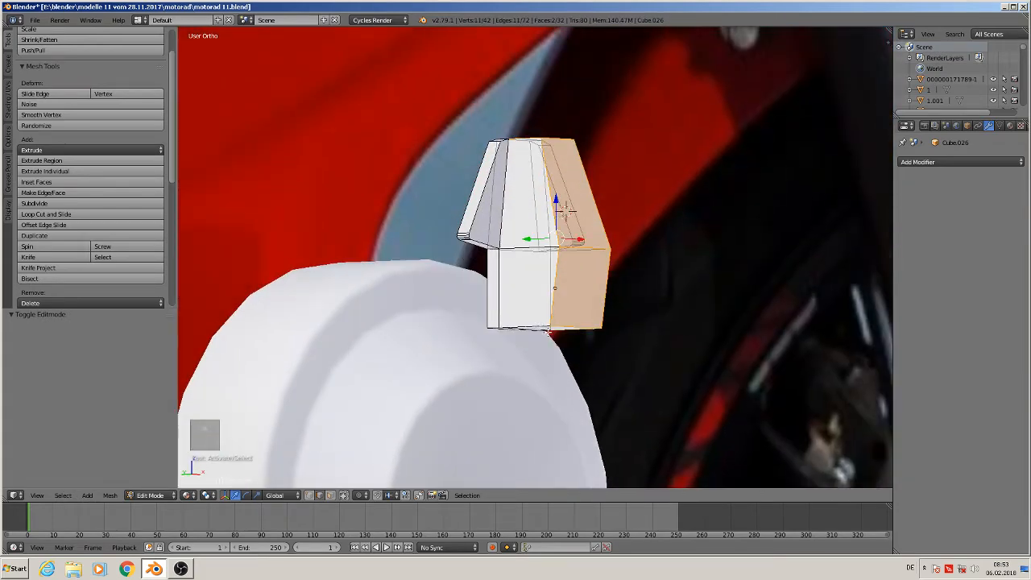
middle_drag(537, 326, 529, 301)
key(ctrl+z)
shift+right_click(532, 306)
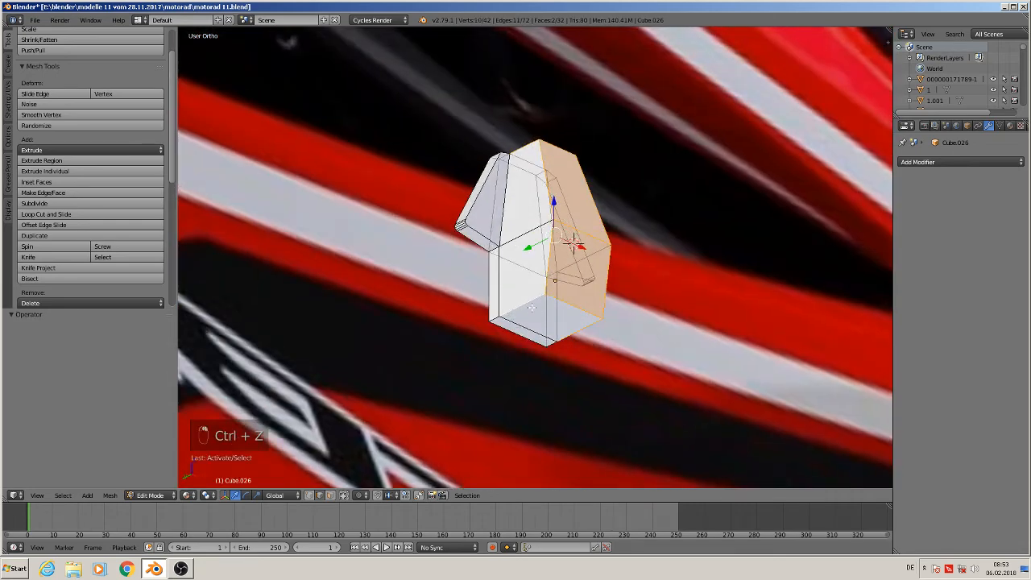
scroll(629, 378, up, 1)
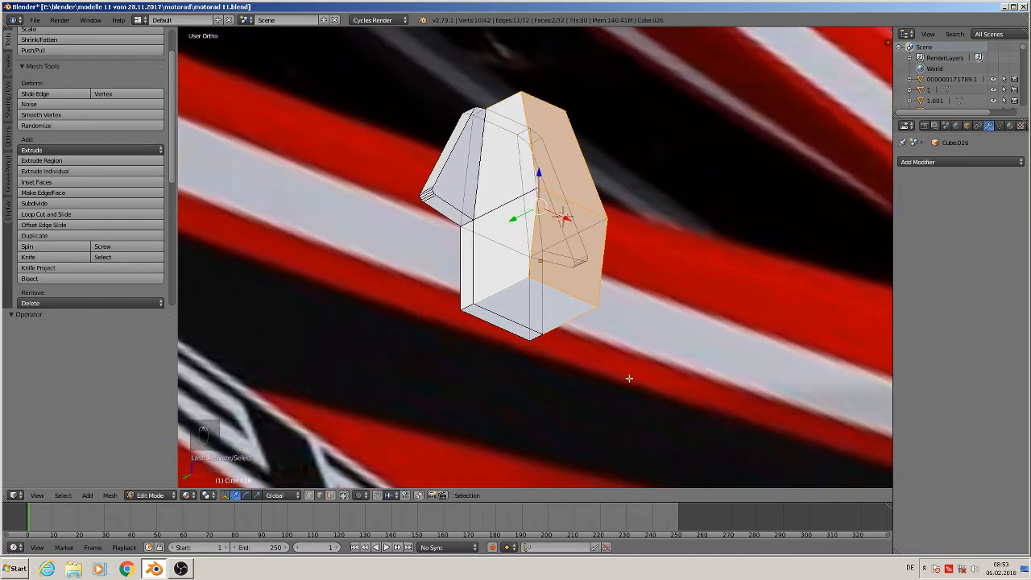
key(ctrl+b)
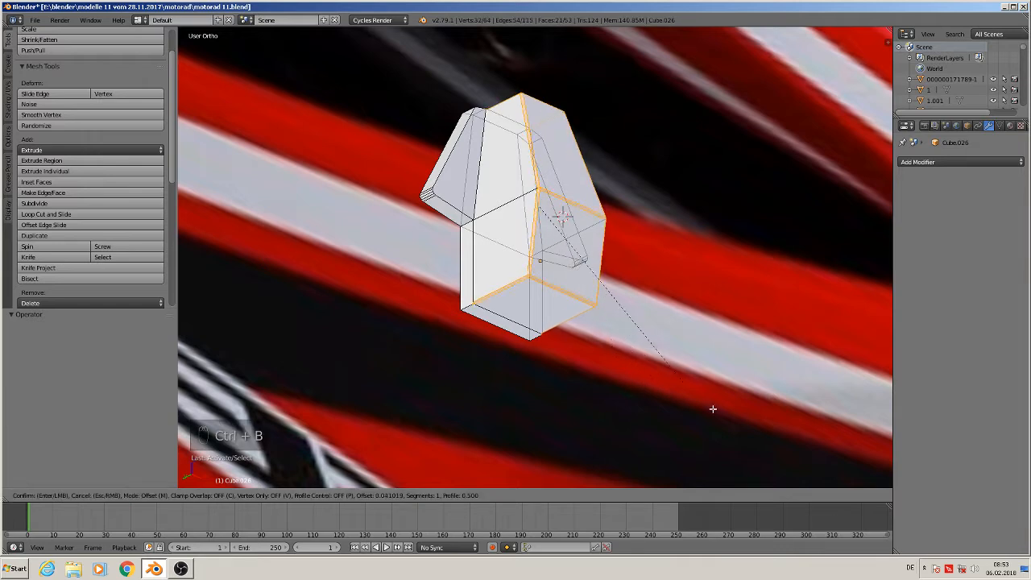
scroll(782, 419, up, 1)
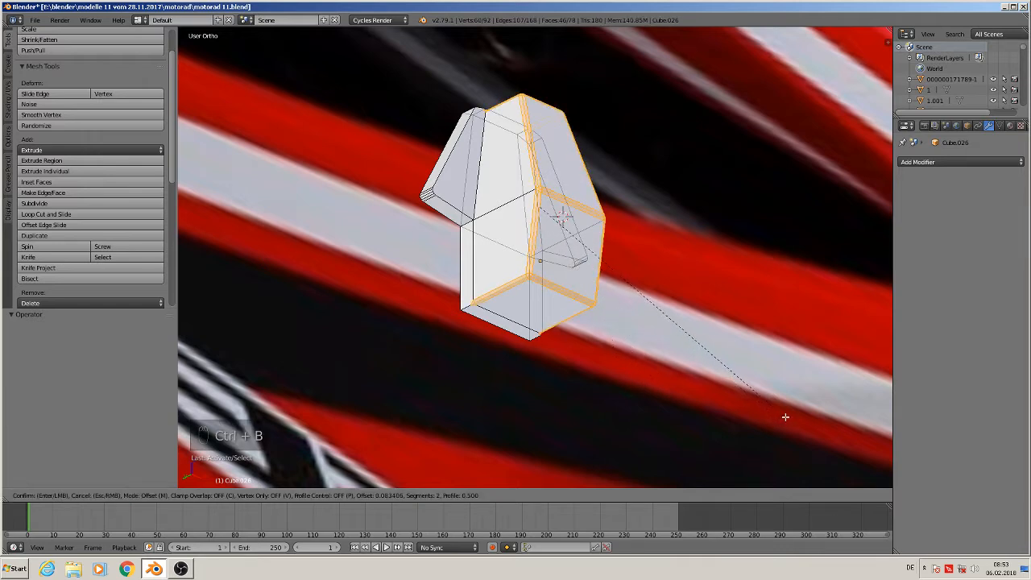
click(274, 461)
Check the bevelled piece in Object Mode against the reference cover, then return to Edit Mode with all geometry deselected.
key(Tab)
middle_drag(275, 461, 374, 307)
scroll(372, 306, down, 4)
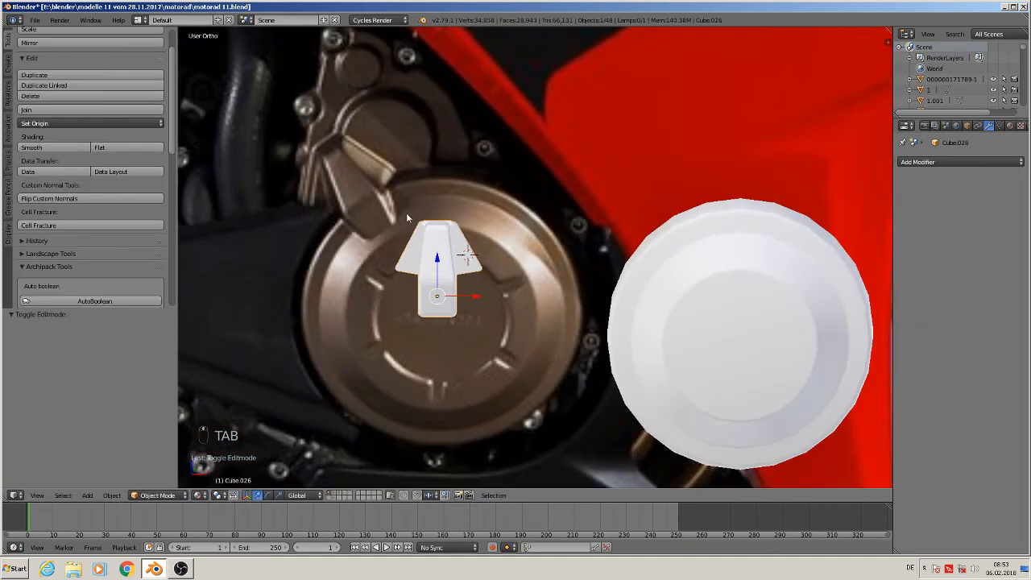
scroll(434, 326, up, 2)
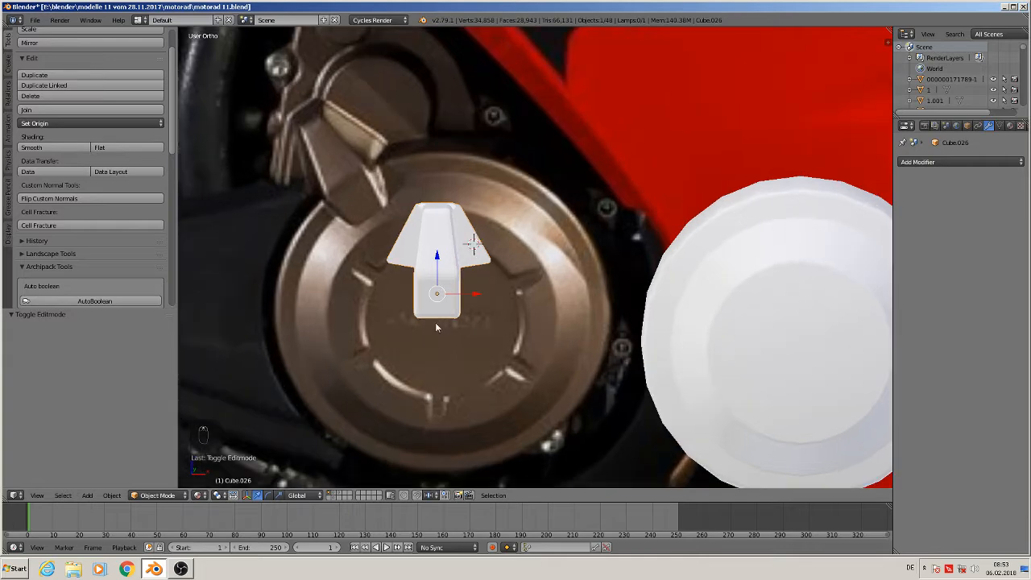
key(Tab)
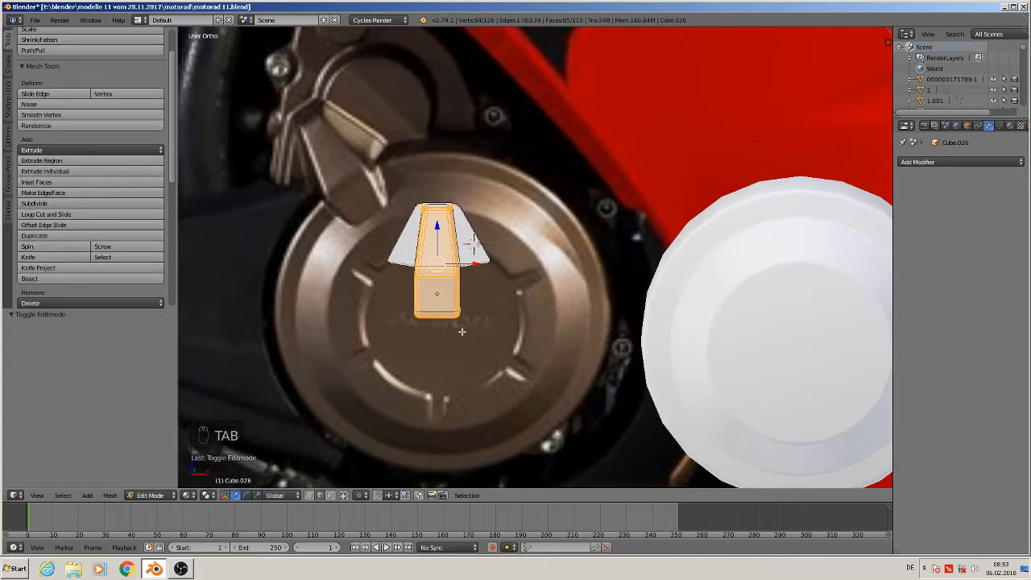
key(a)
key(a)
scroll(479, 340, up, 1)
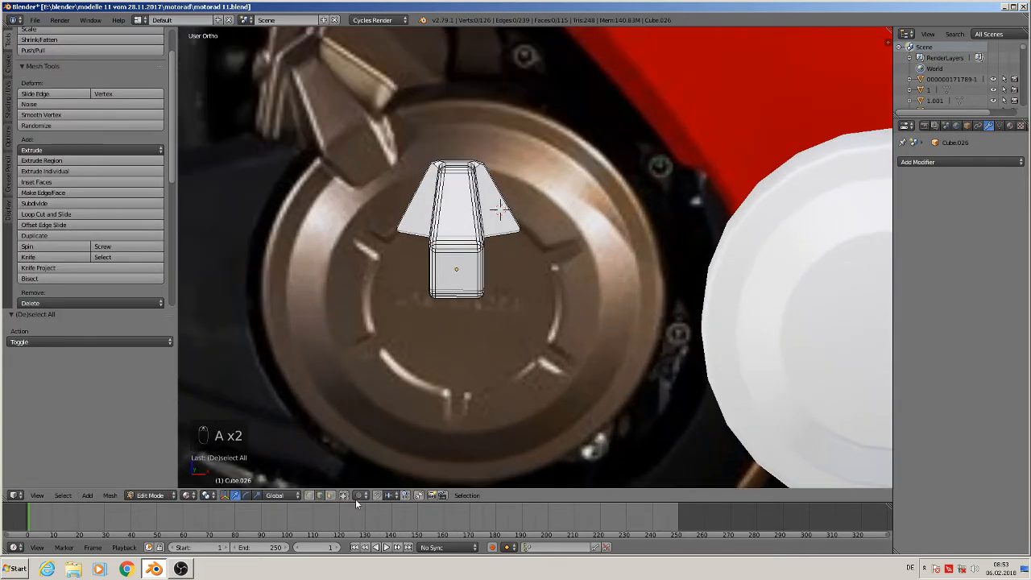
Narrow the block's lower end by scaling its bottom vertices to about 0.74 along X, and raise them 0.010 along Z.
key(b)
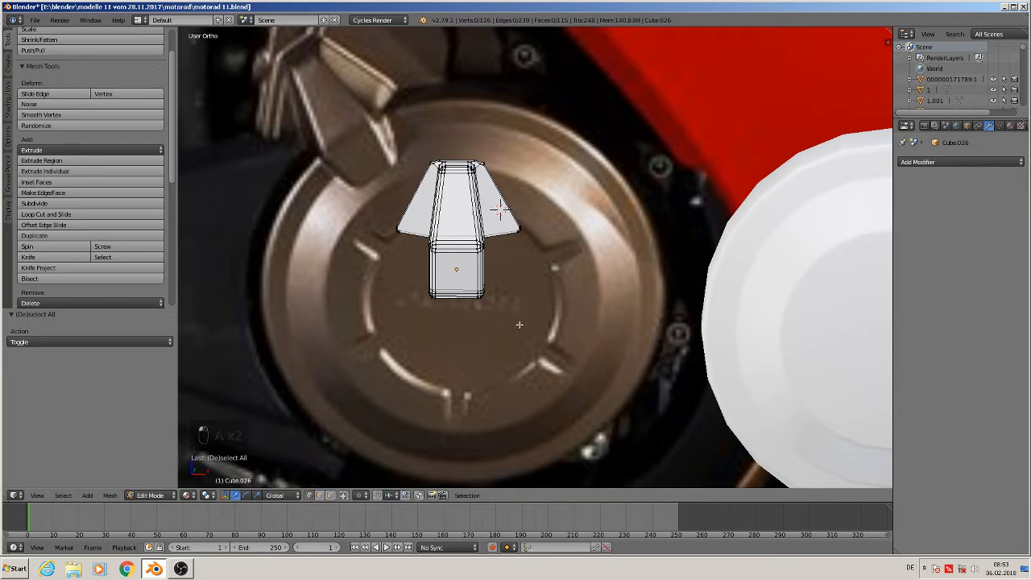
drag(504, 323, 421, 278)
key(s)
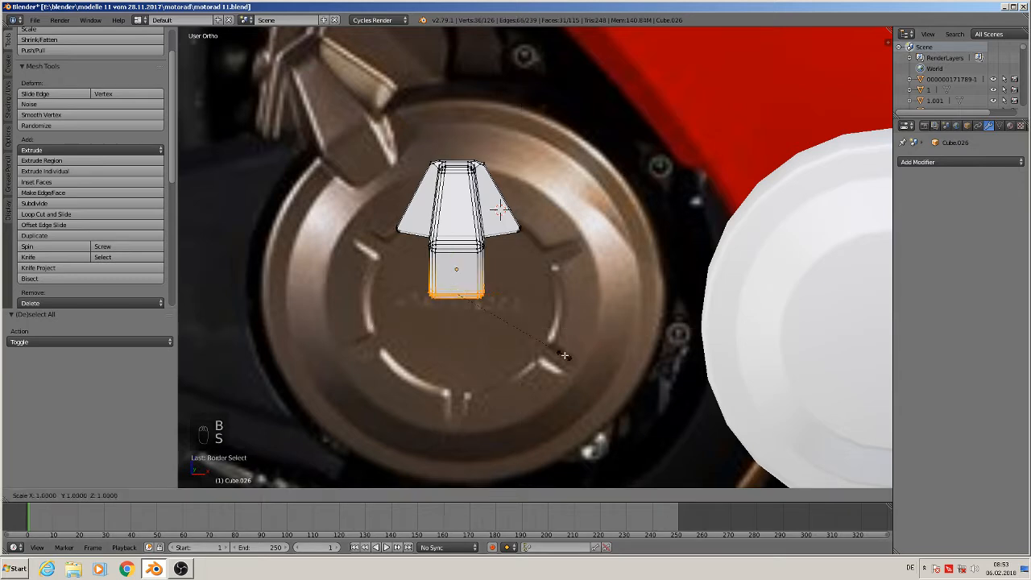
key(x)
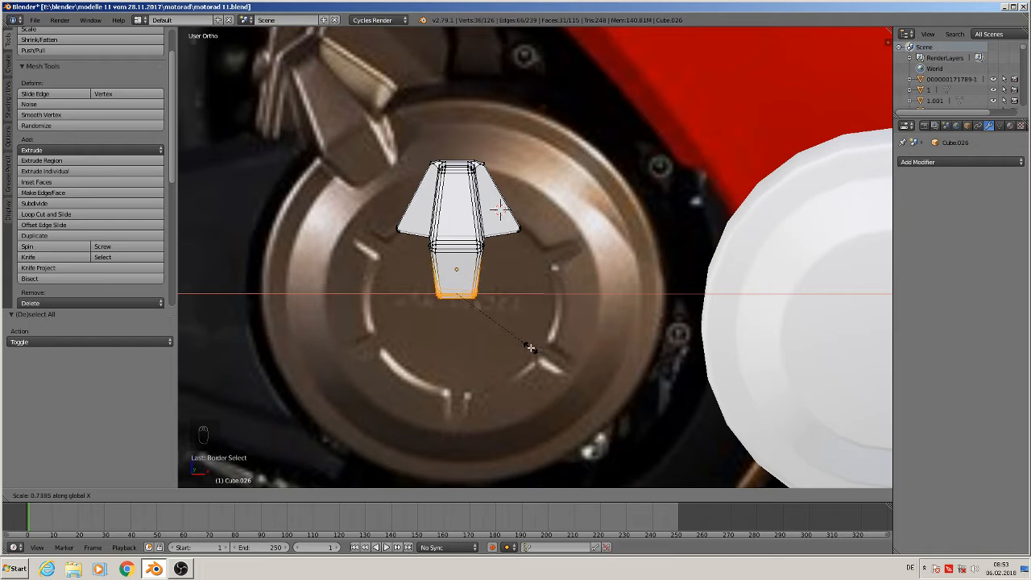
click(530, 347)
drag(457, 263, 459, 251)
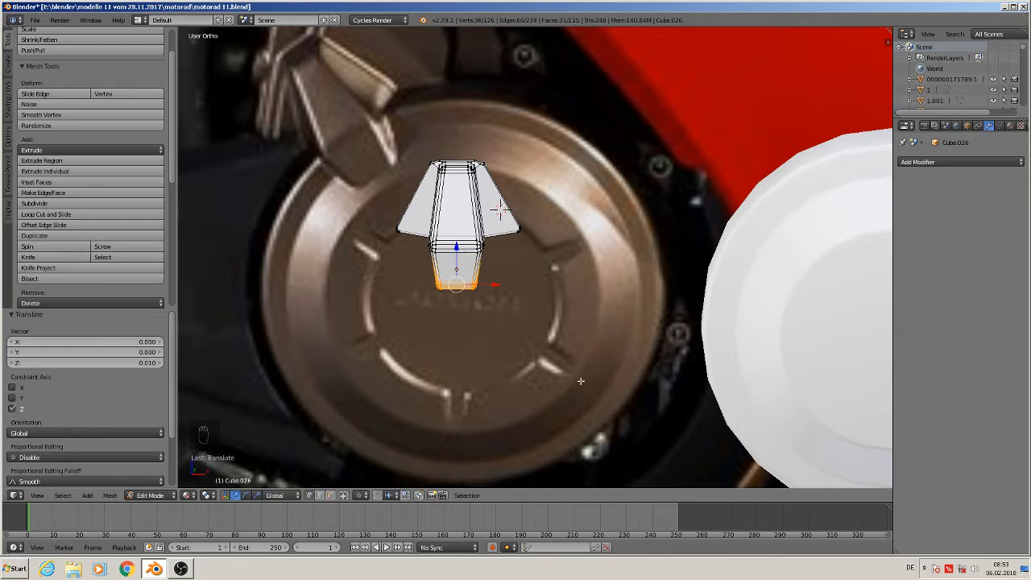
Return to Object Mode, move the winged piece along X onto the modelled round cover, and deselect everything.
key(Tab)
scroll(483, 345, down, 4)
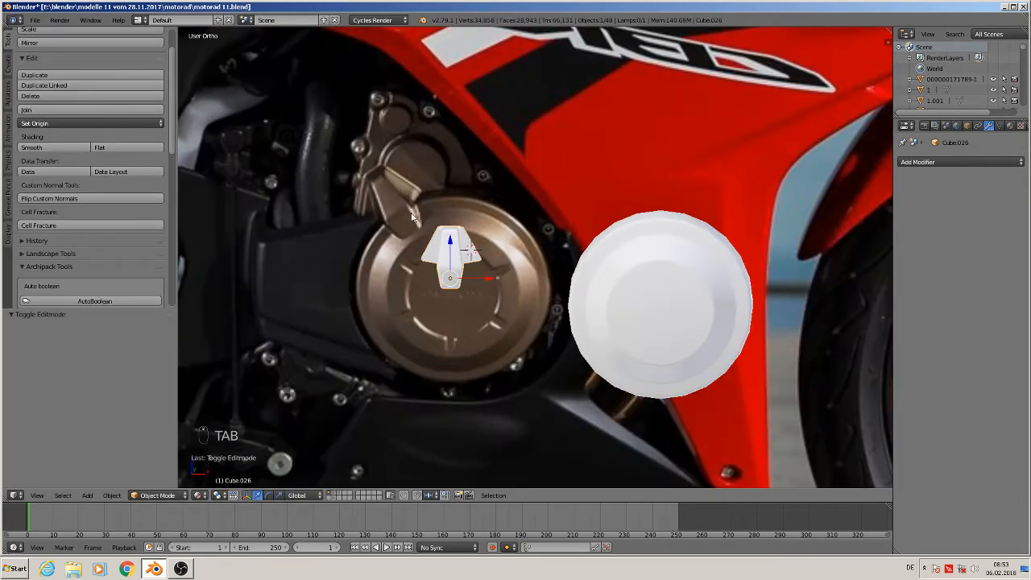
drag(496, 276, 677, 294)
key(a)
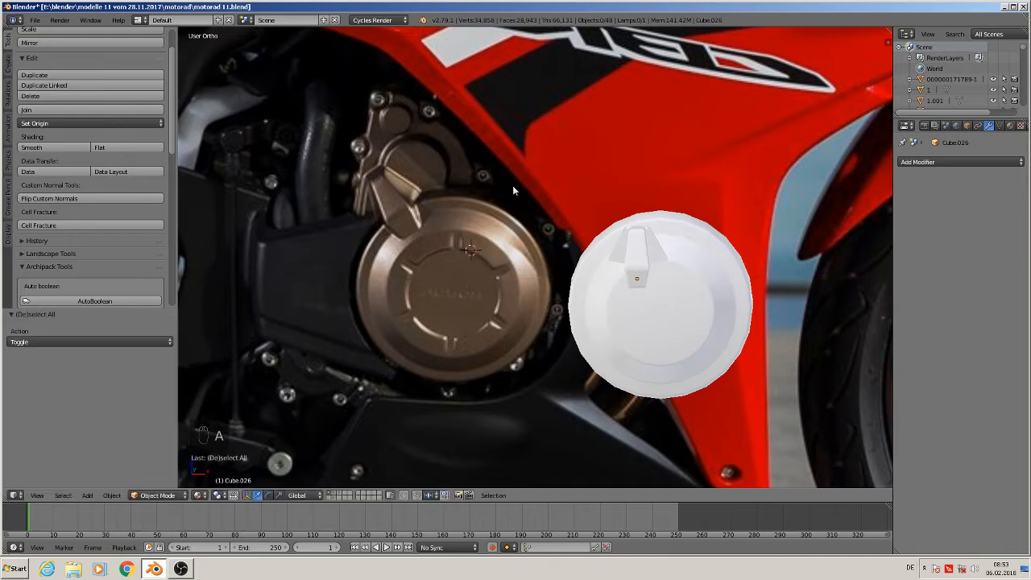
In front view, place the 3D cursor at the centre of the photo's small round housing above the cover and add a 24-vertex circle.
key(KP_1)
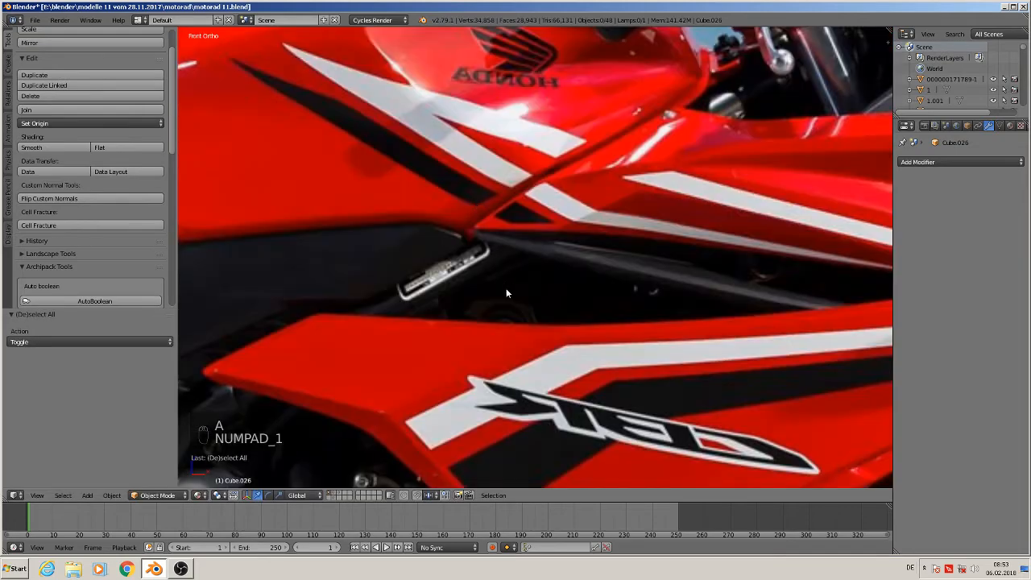
scroll(503, 287, down, 6)
scroll(516, 339, up, 4)
scroll(522, 378, up, 6)
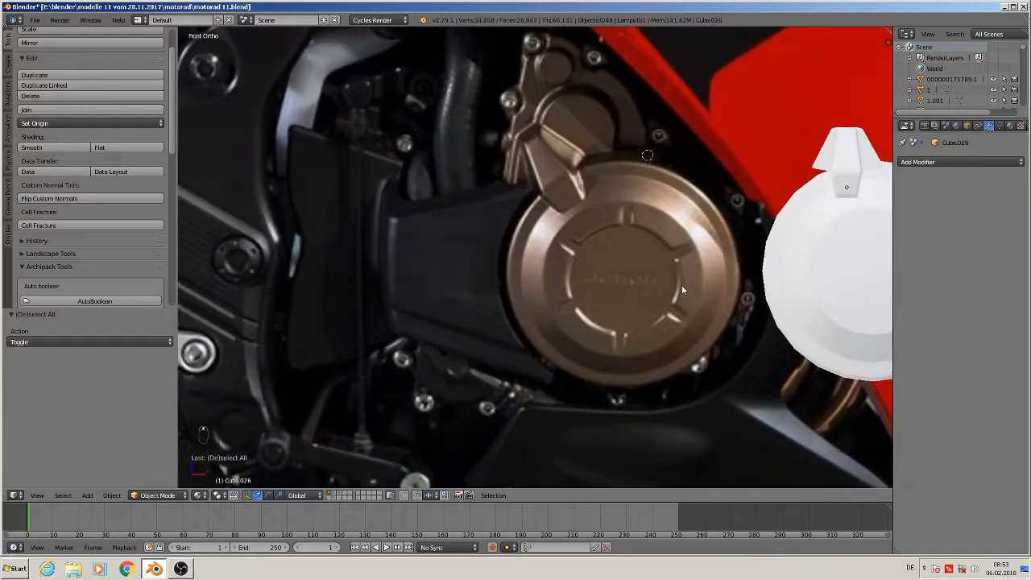
shift+middle_drag(682, 286, 591, 367)
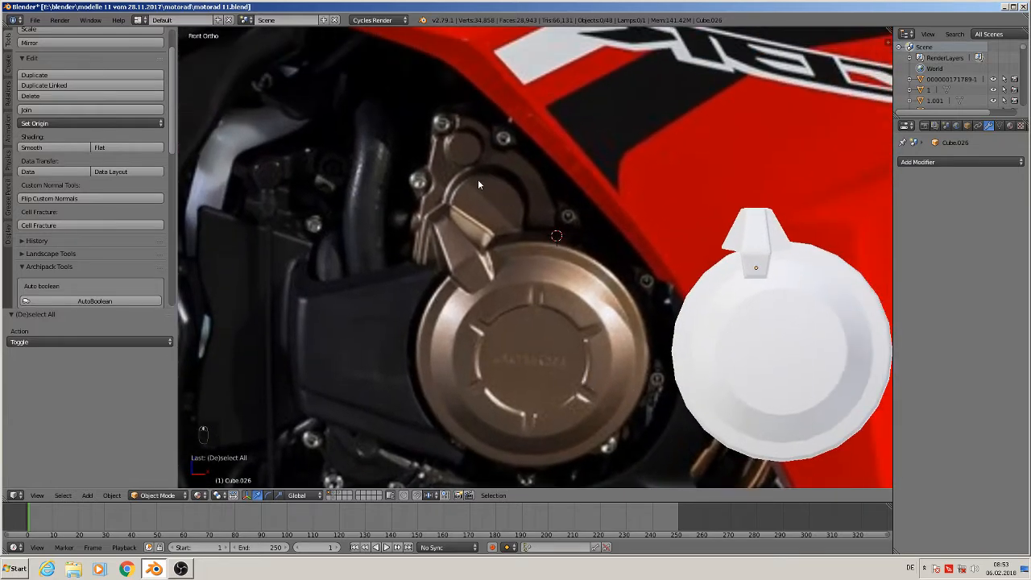
click(482, 213)
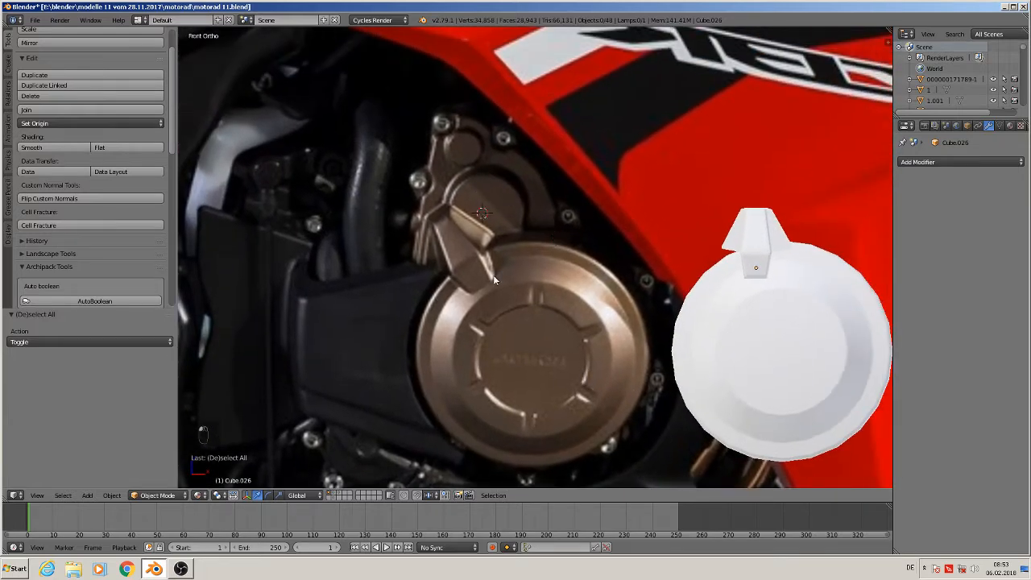
click(484, 205)
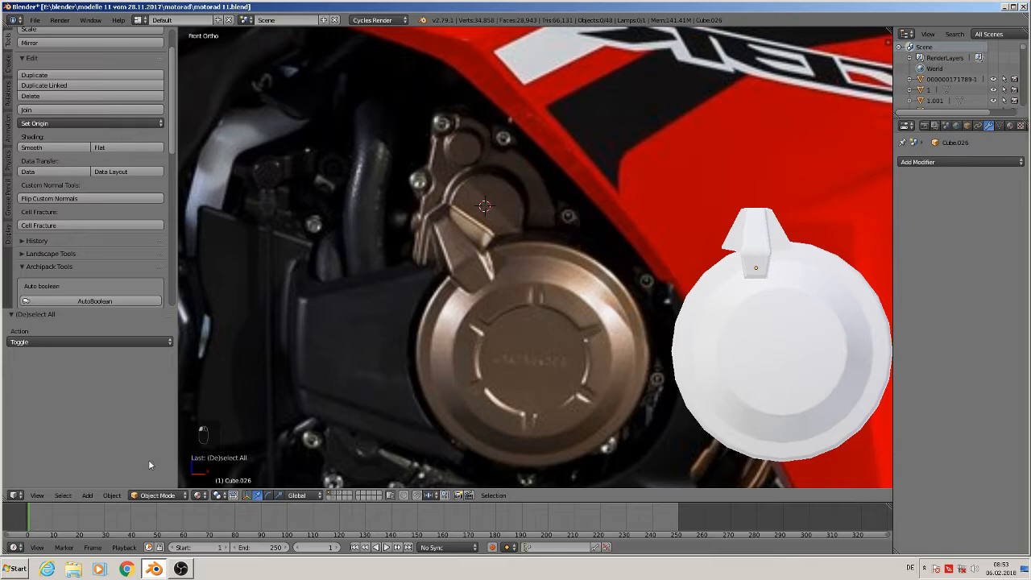
click(87, 495)
mouse_move(105, 481)
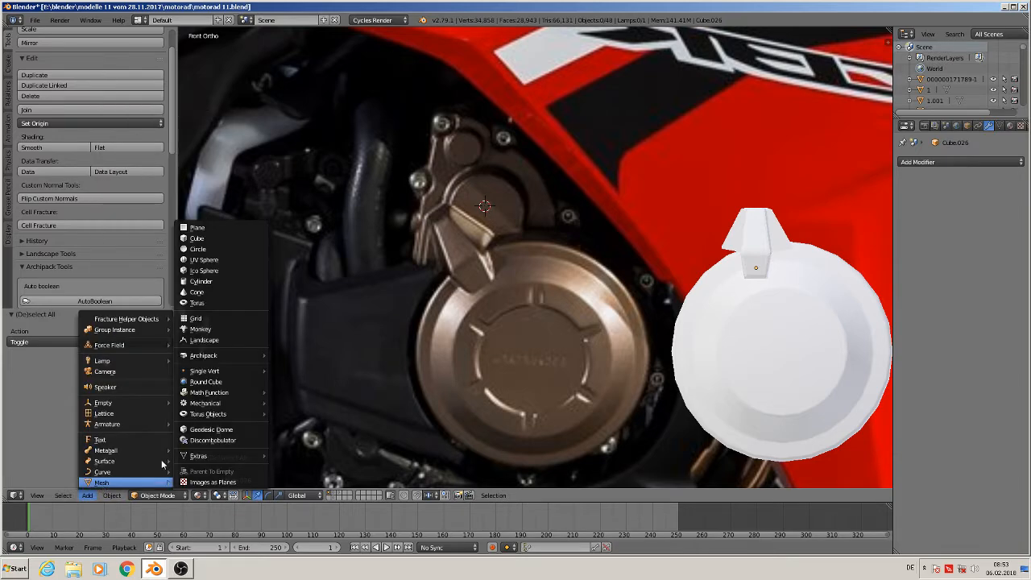
click(231, 250)
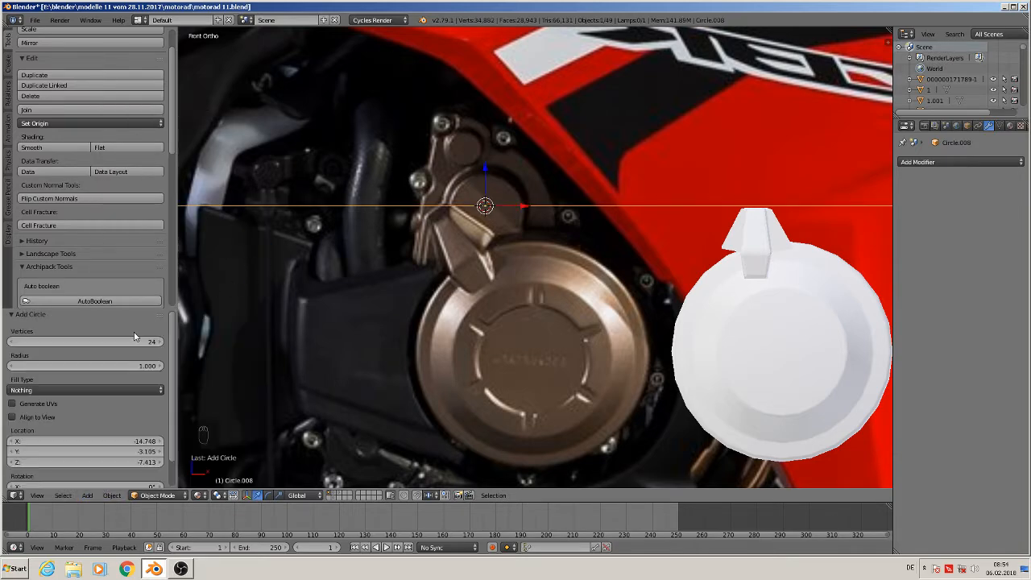
Rotate the circle 90° about X and scale it to 0.055 to match the small round housing in the photo.
text(r)
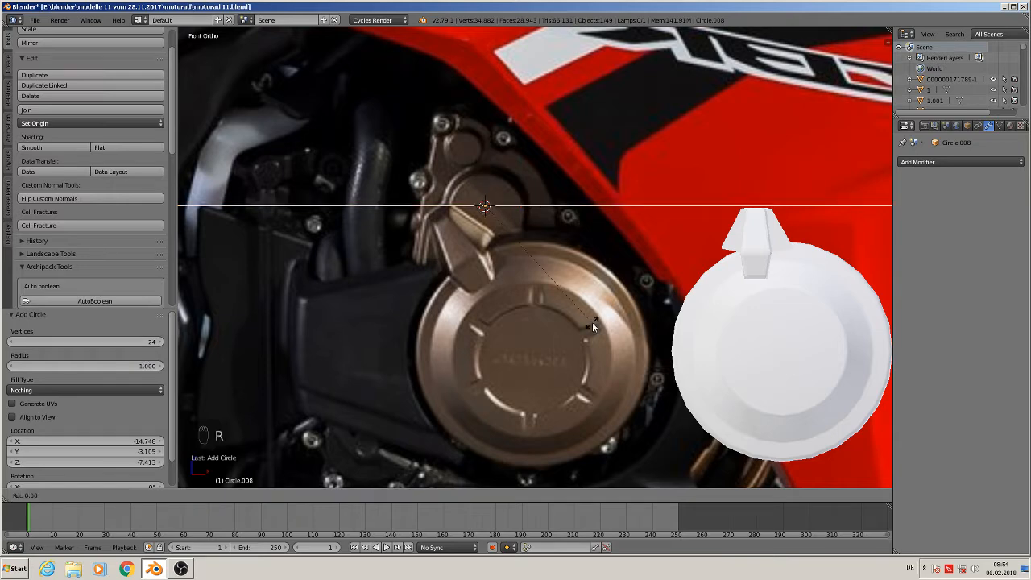
text(x90)
key(Return)
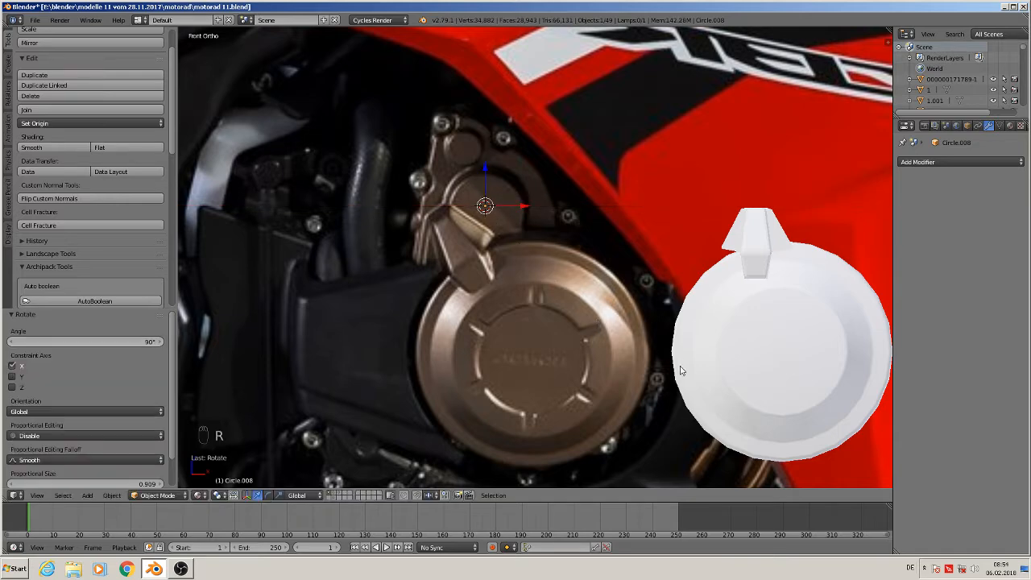
key(s)
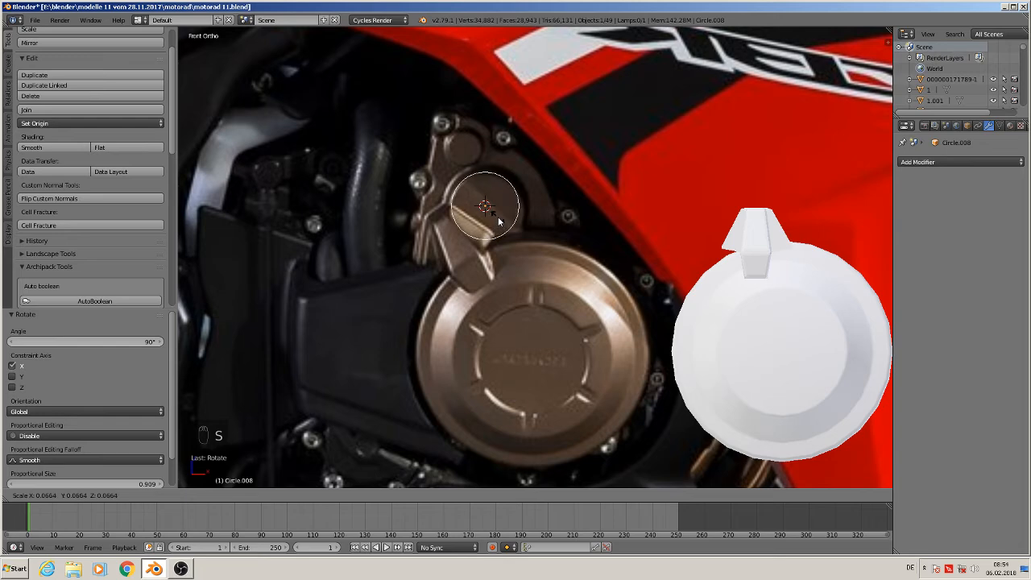
click(495, 219)
Move the circle along Y away from the reference photo, and extrude its outline outward at a scale of 1.495.
middle_drag(495, 219, 444, 253)
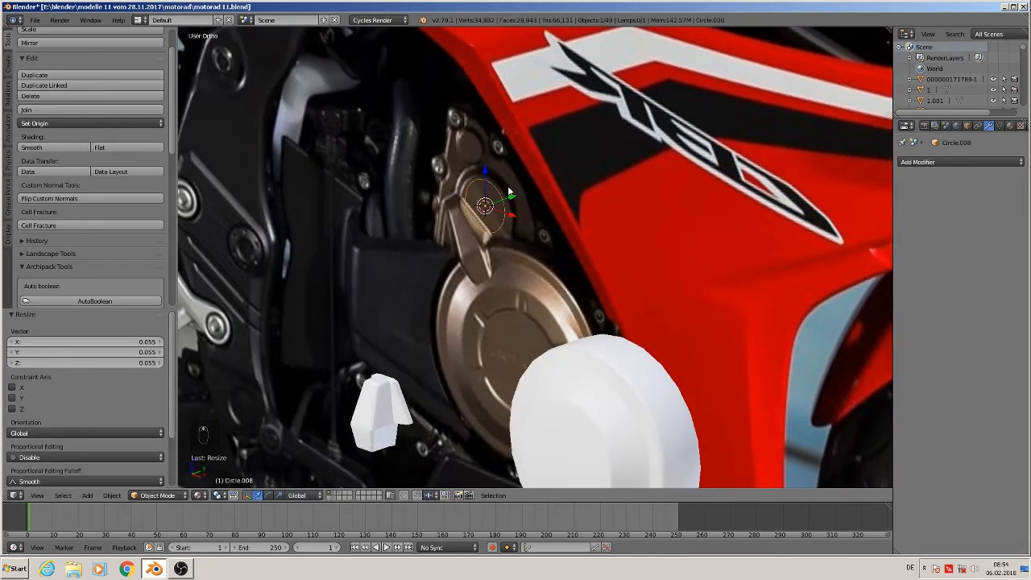
drag(509, 193, 379, 225)
key(Tab)
scroll(390, 254, up, 2)
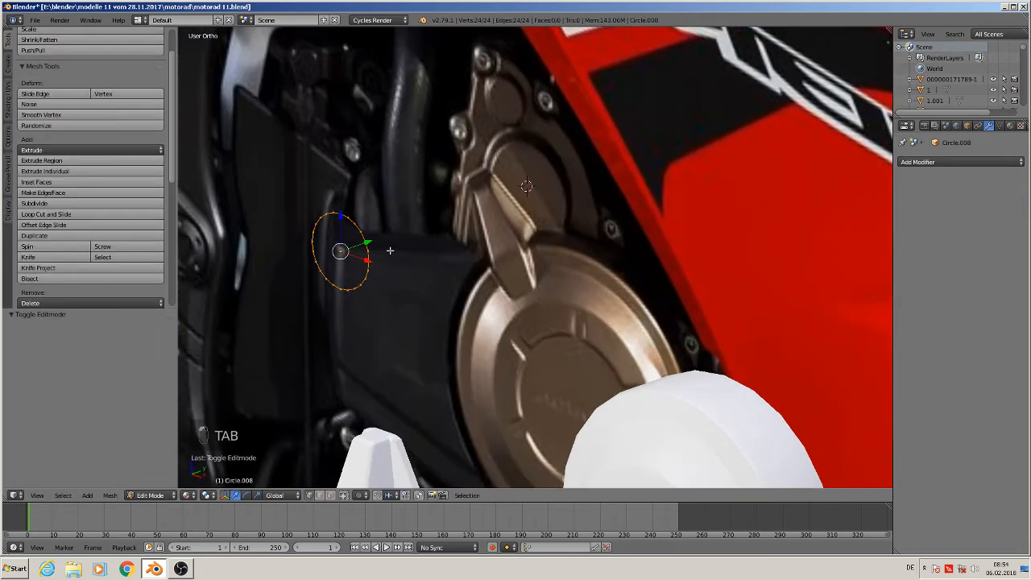
key(e)
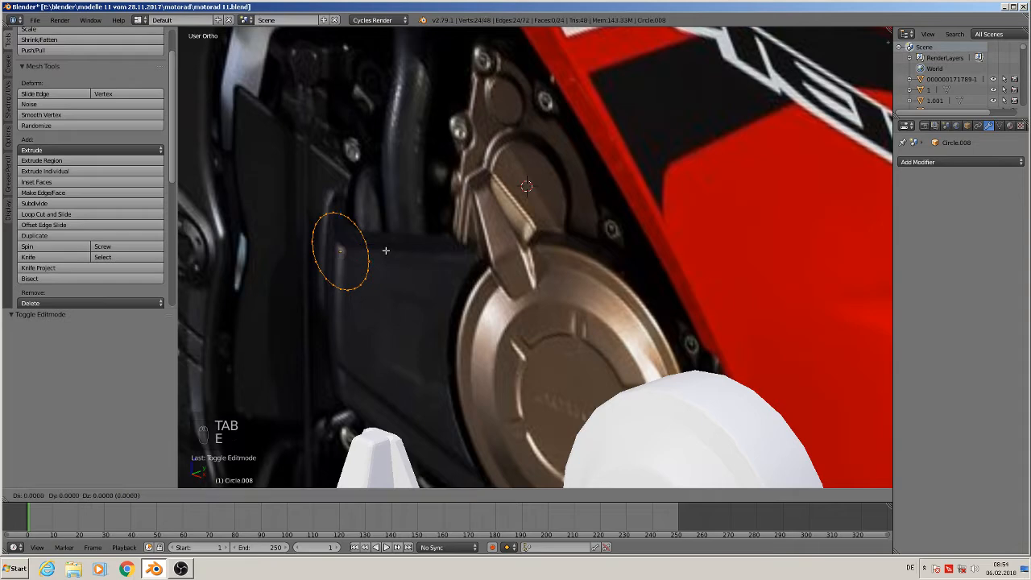
key(s)
click(393, 259)
Shape the outer loop into a narrow side wall, scaling it to 0.761 and shifting it along Y by 0.006 and 0.015.
key(g)
key(y)
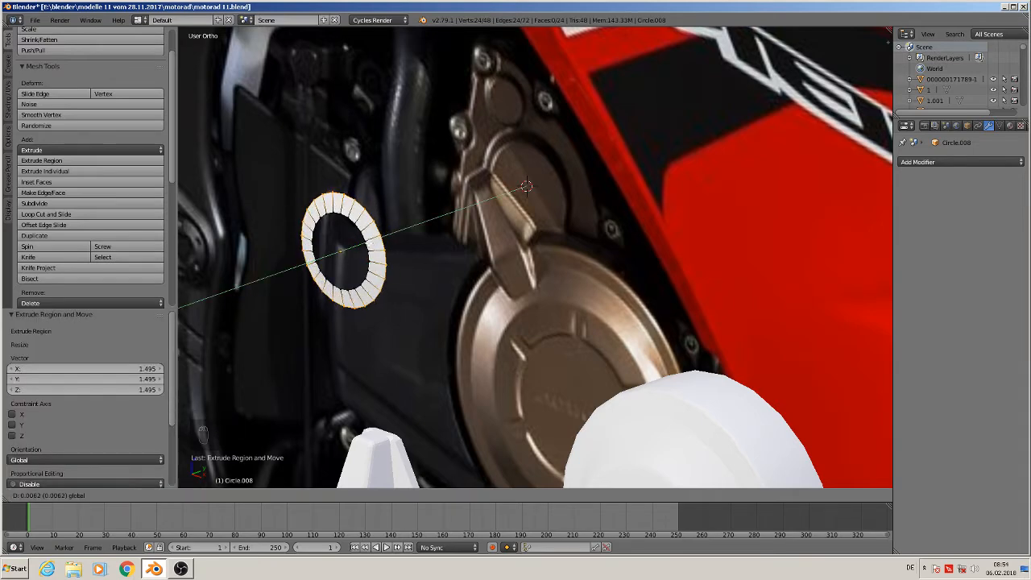
click(382, 245)
middle_drag(383, 245, 457, 277)
key(s)
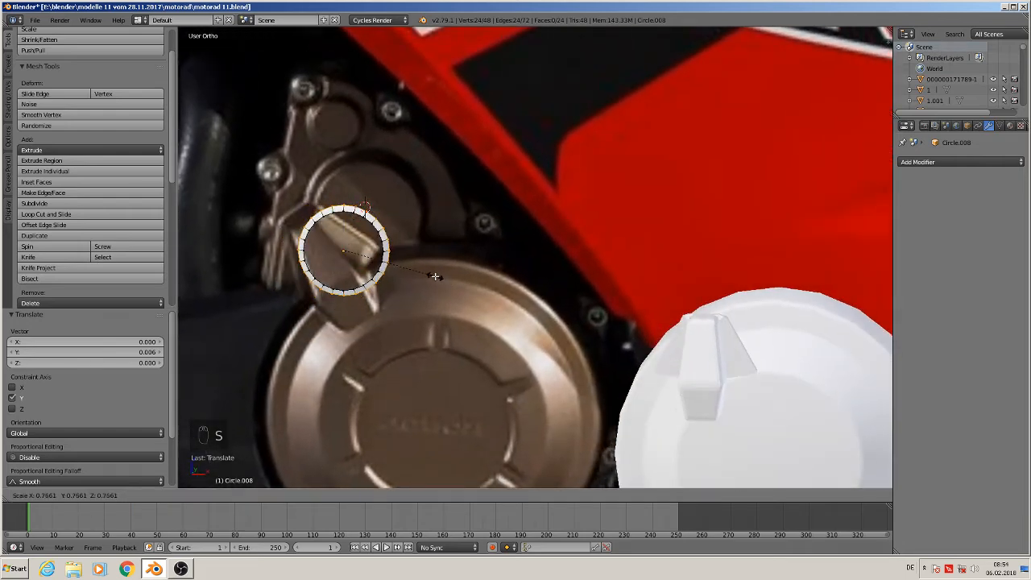
click(435, 277)
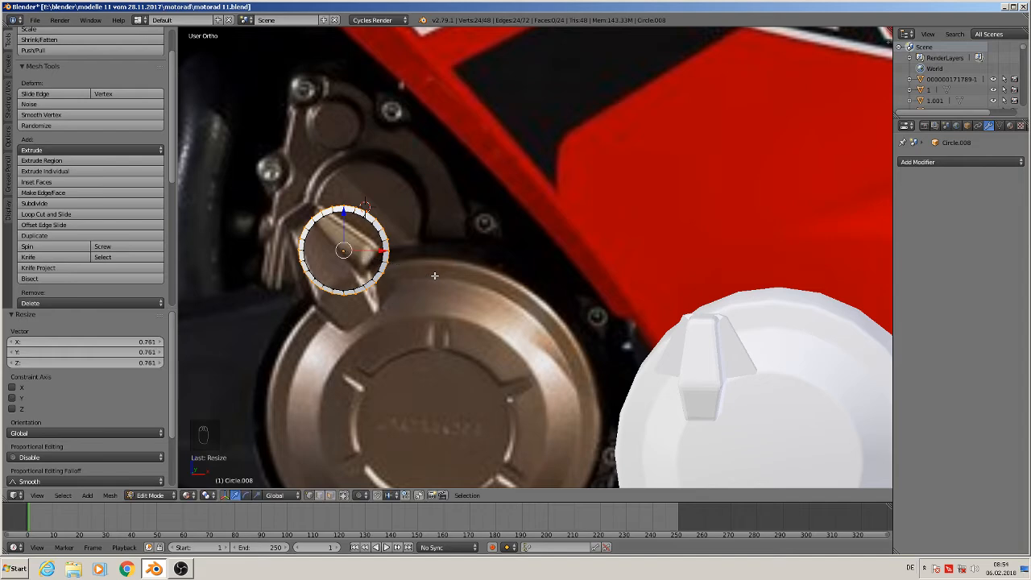
middle_drag(435, 276, 361, 282)
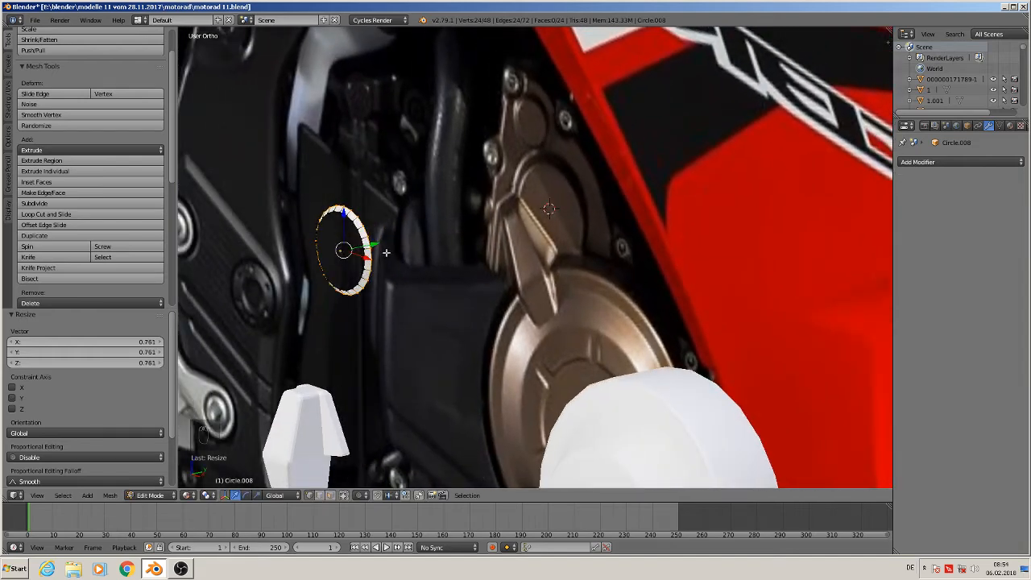
key(e)
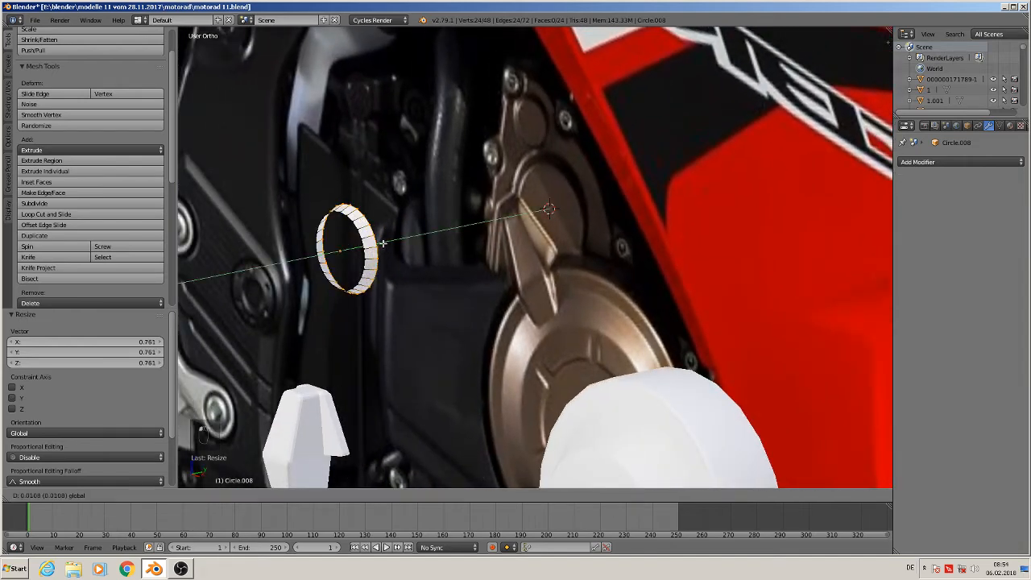
click(385, 243)
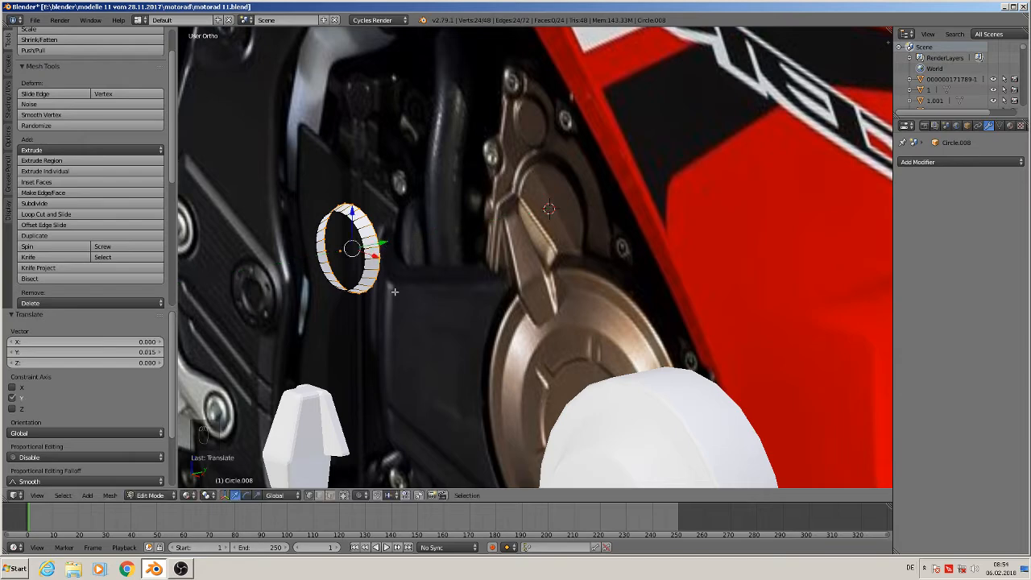
Fill the disc's front loop with a face and bevel that loop's edges by 0.063 with 2 segments.
scroll(394, 292, up, 3)
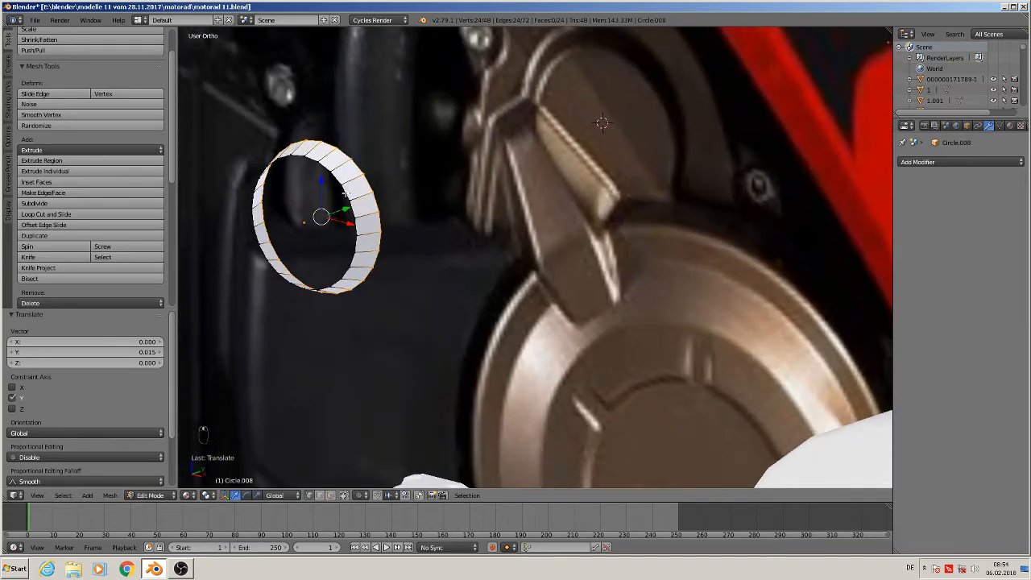
alt+right_click(344, 194)
key(f)
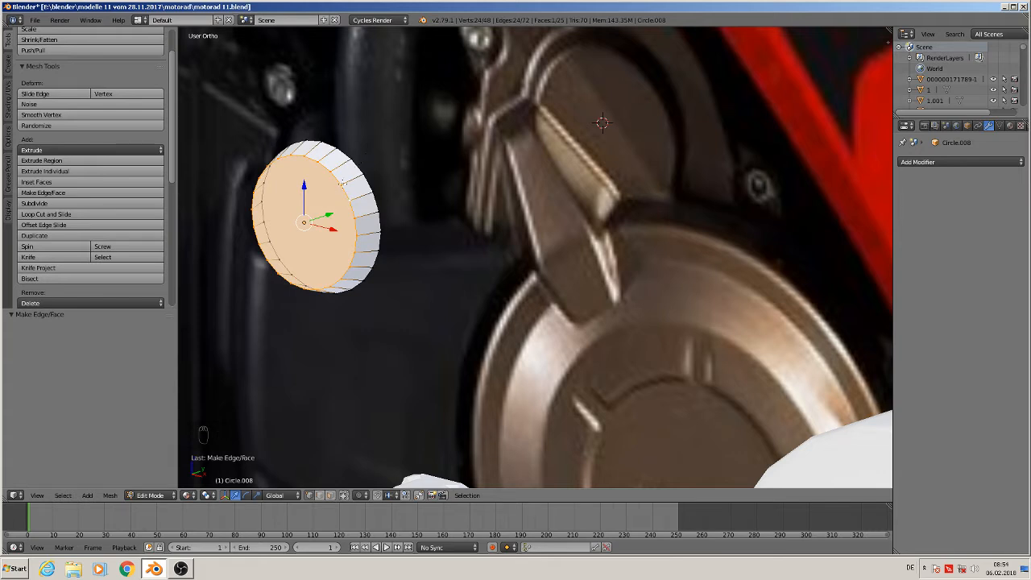
alt+right_click(339, 178)
alt+right_click(334, 176)
key(ctrl+b)
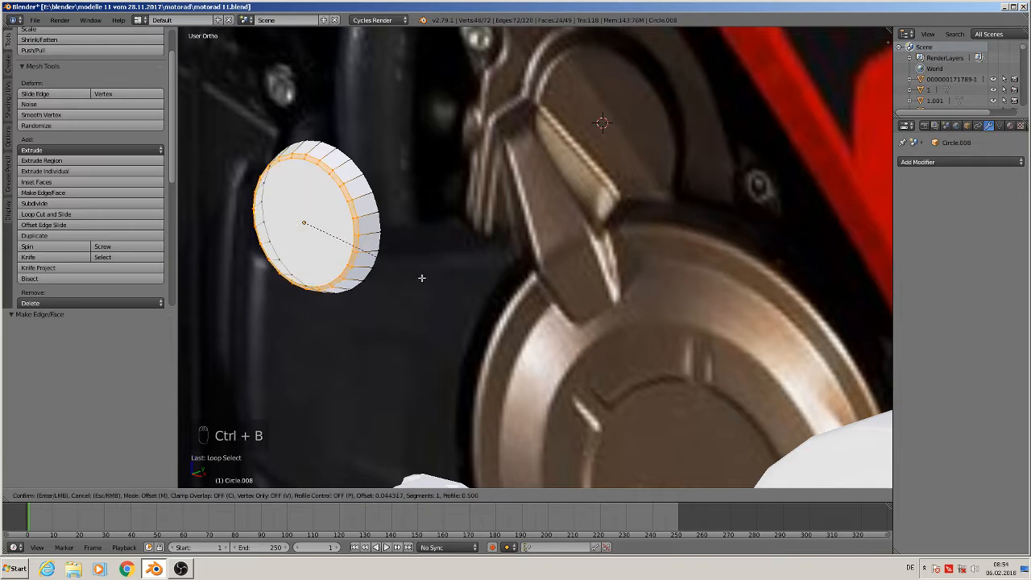
scroll(441, 291, up, 1)
click(439, 291)
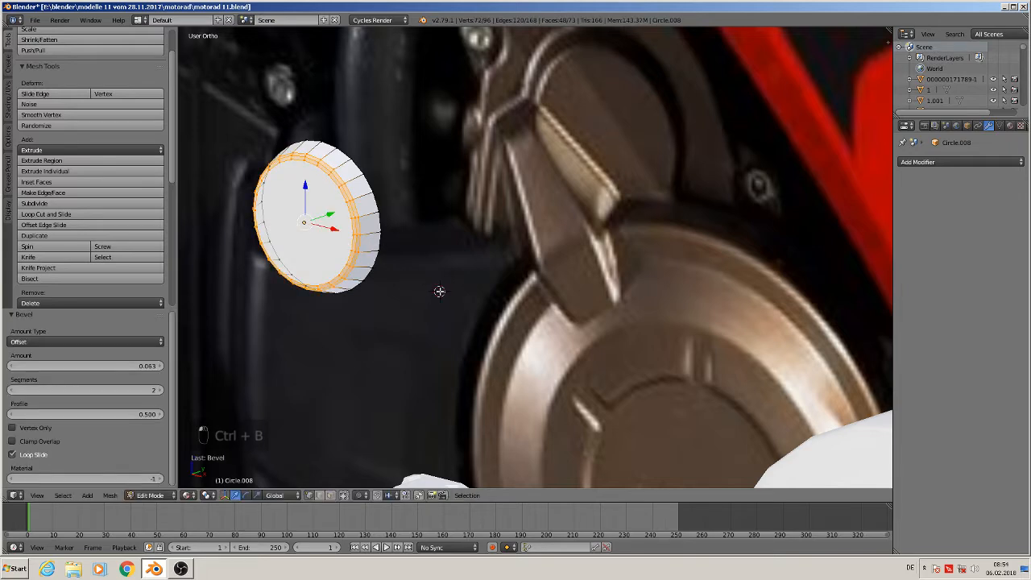
Leave Edit Mode and apply smooth shading to the bevelled disc.
key(Tab)
scroll(462, 280, up, 3)
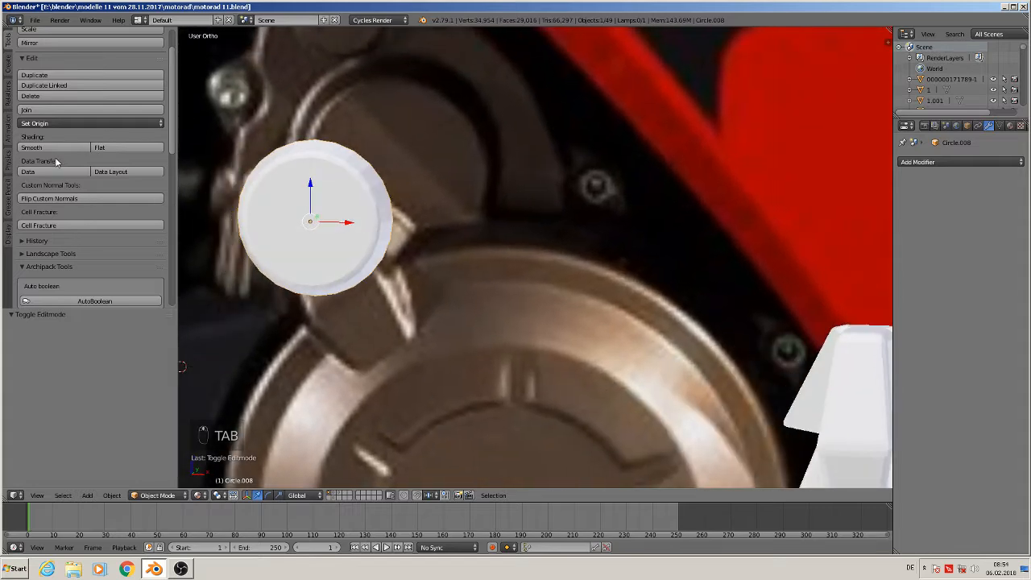
click(53, 147)
middle_drag(346, 235, 351, 192)
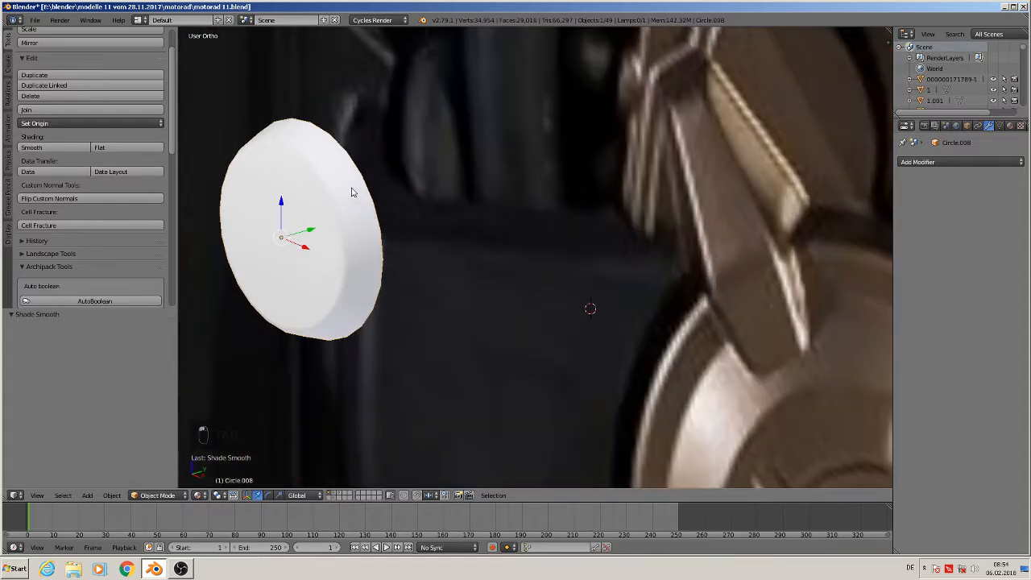
Add a loop cut around the disc's side wall, slid close to its rear edge, and return to Object Mode.
key(Tab)
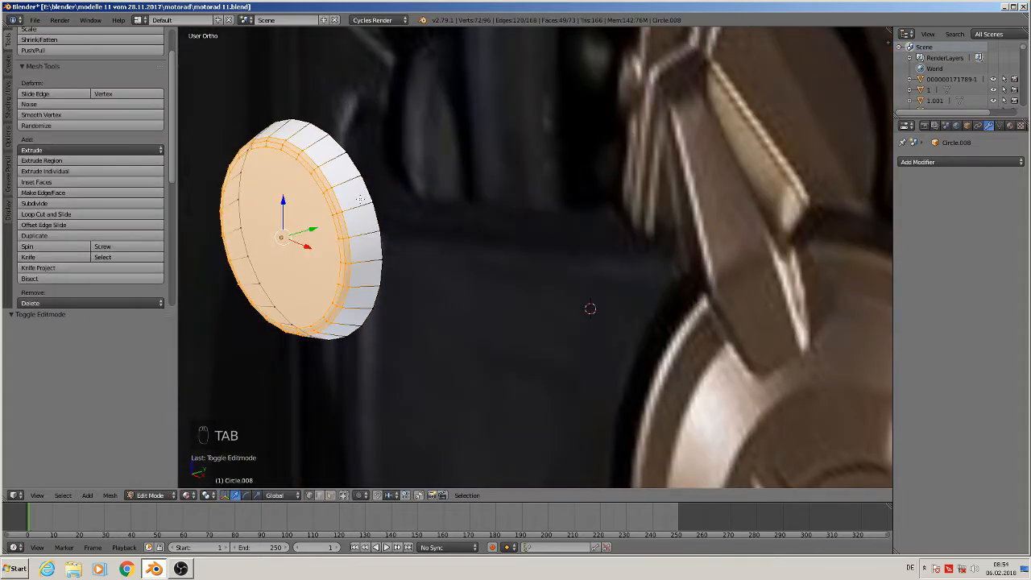
key(ctrl+r)
click(364, 197)
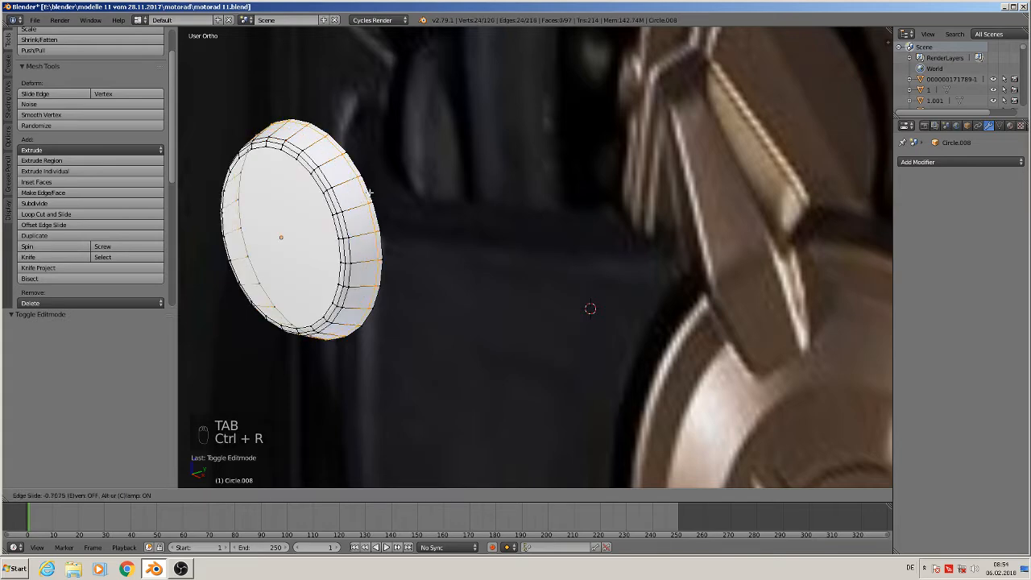
click(371, 191)
key(Tab)
In front view, move the disc 0.603 along X to sit above the modelled round cover beside the winged piece.
scroll(389, 247, down, 6)
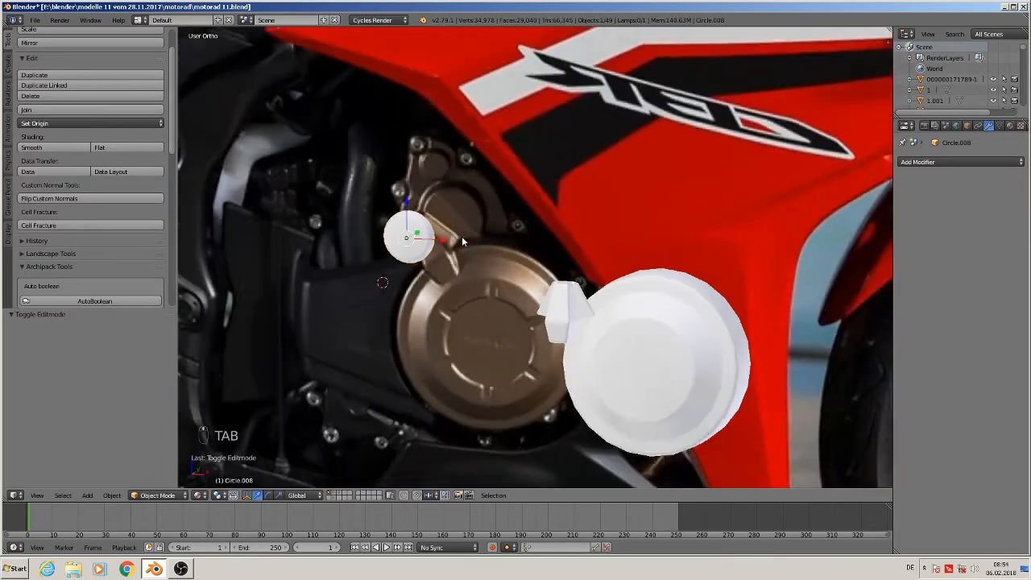
key(KP_1)
drag(458, 242, 634, 235)
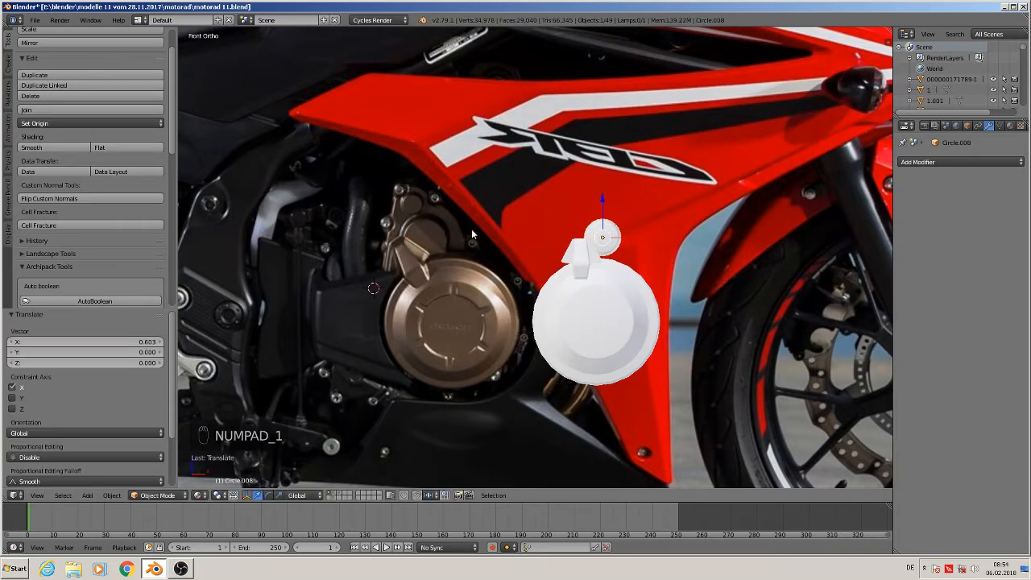
Add a duplicate of the small disc, scaled to 0.602, above the modelled winged piece over the red fairing.
scroll(473, 228, up, 2)
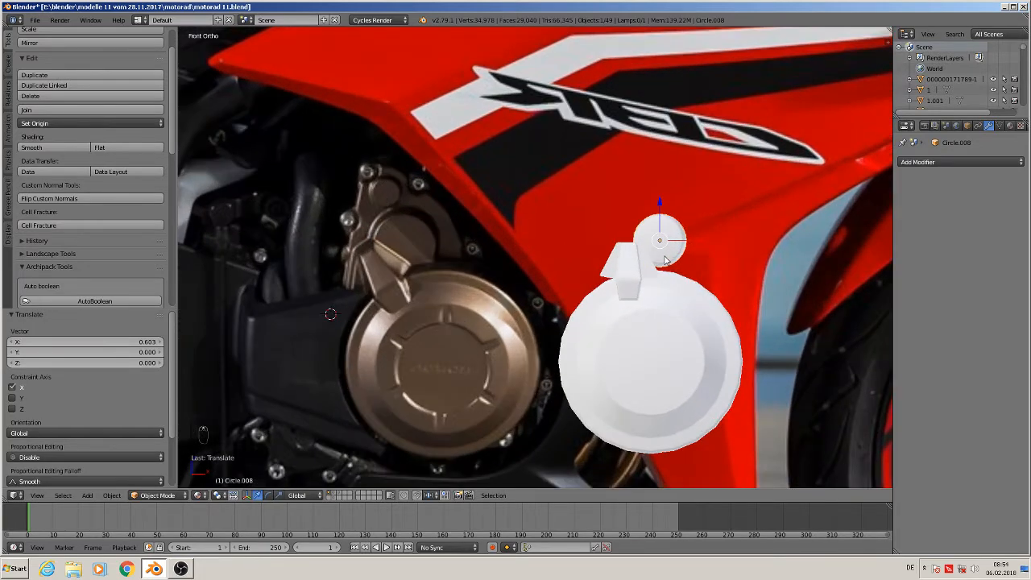
key(shift+d)
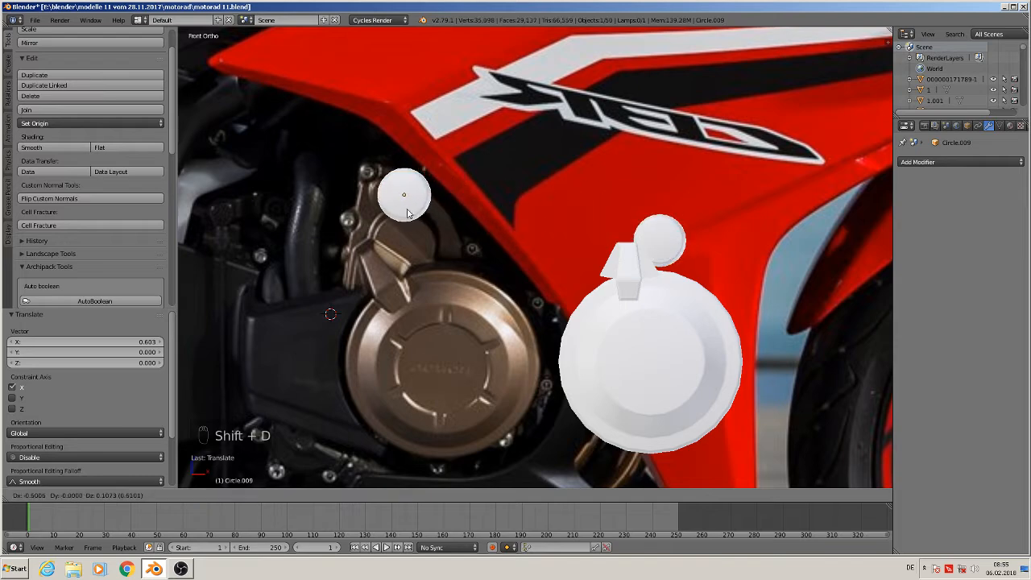
click(389, 211)
key(s)
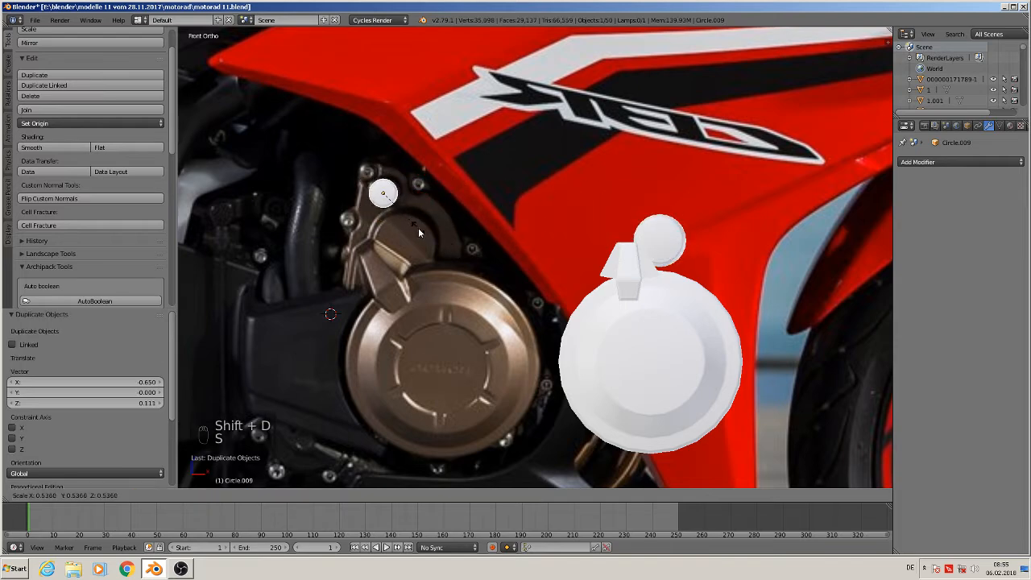
click(422, 232)
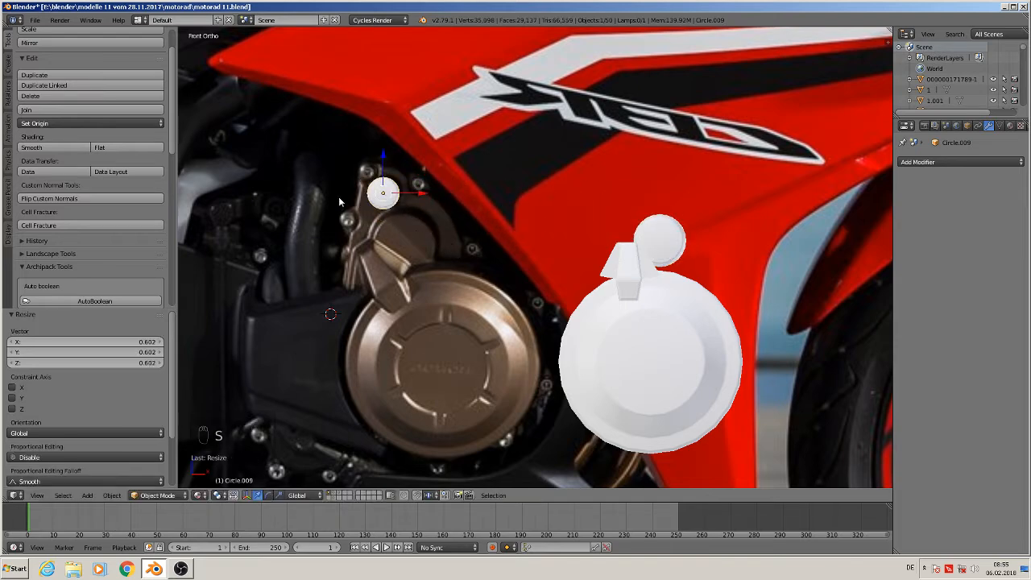
key(g)
click(559, 208)
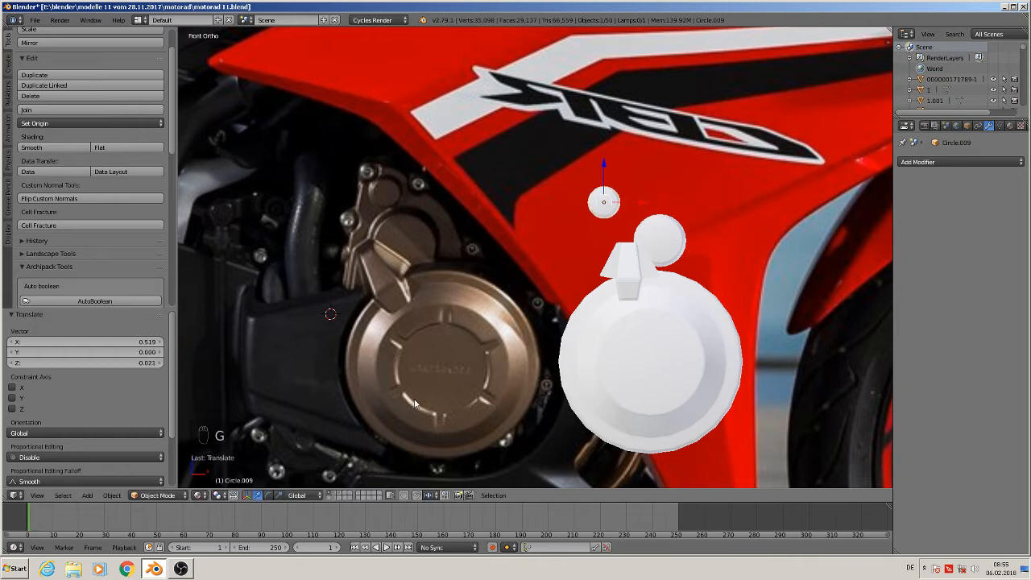
Place the 3D cursor at the centre of the photo's round cover and add a cylinder there, scaled to 0.106.
shift+middle_drag(461, 355, 491, 236)
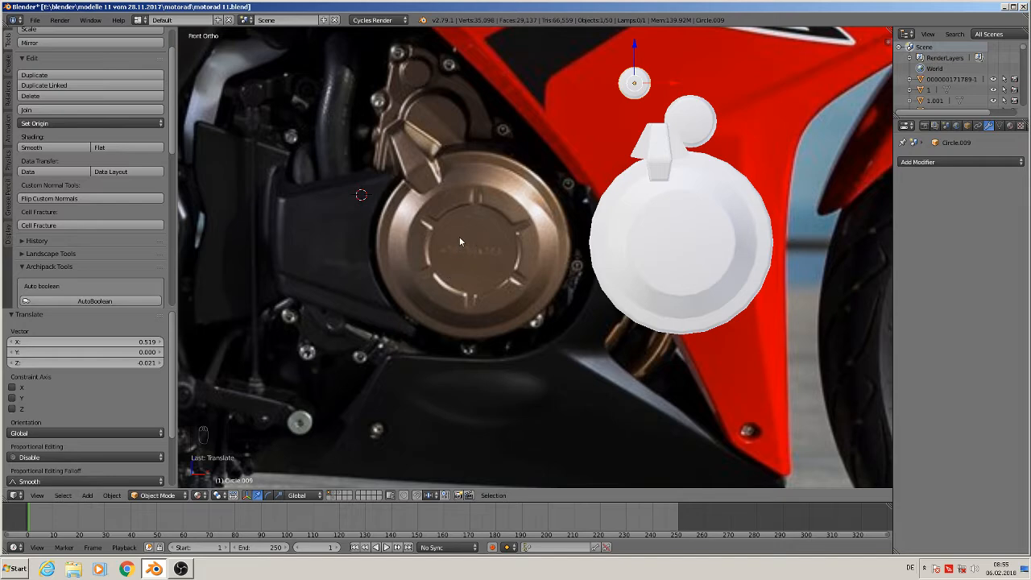
click(471, 248)
click(87, 495)
mouse_move(102, 481)
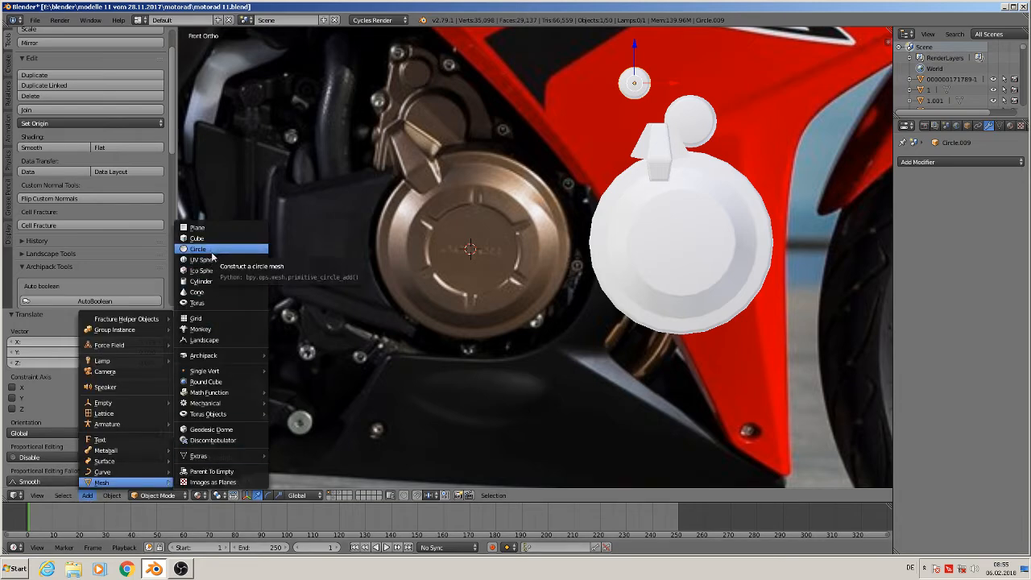
click(210, 281)
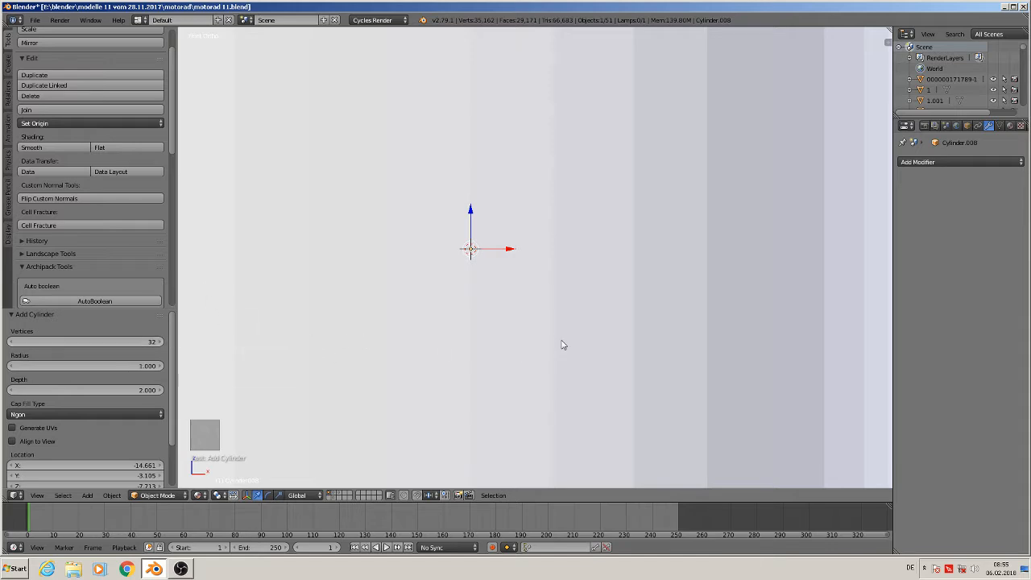
key(s)
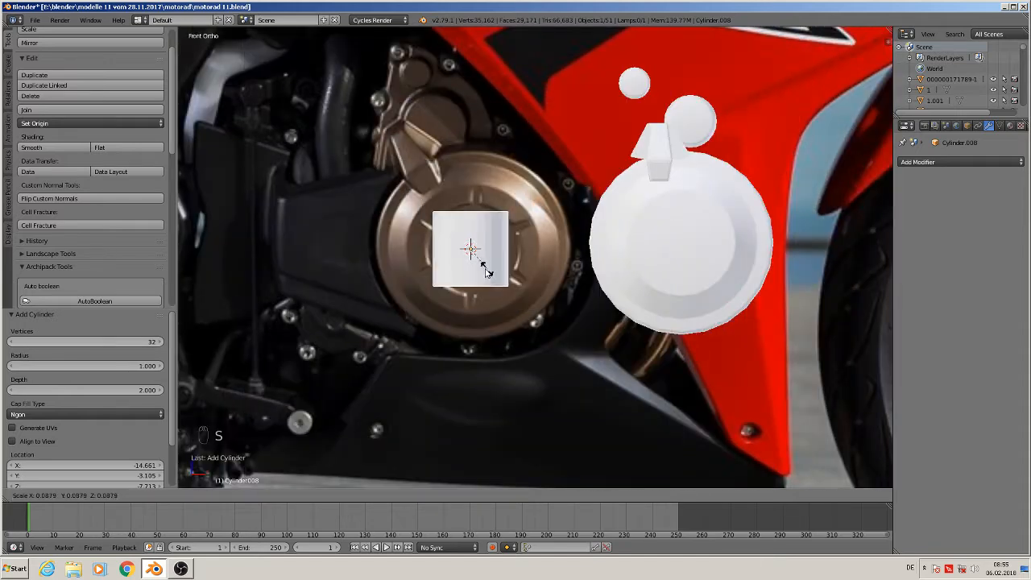
click(497, 275)
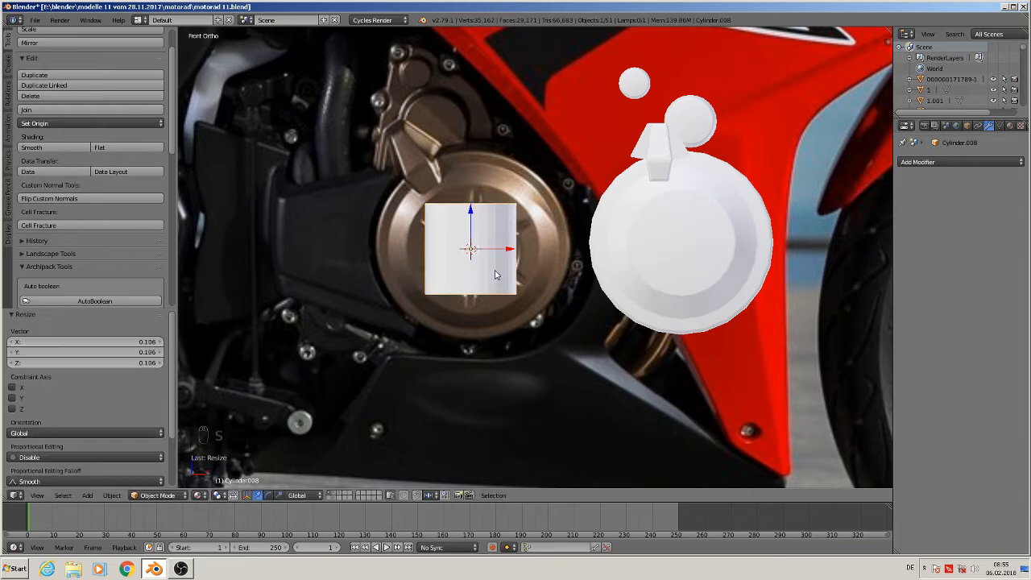
Rotate the cylinder 90° about X and move it 0.004 along X and -0.221 along Y, in front of the photo.
key(r)
key(x)
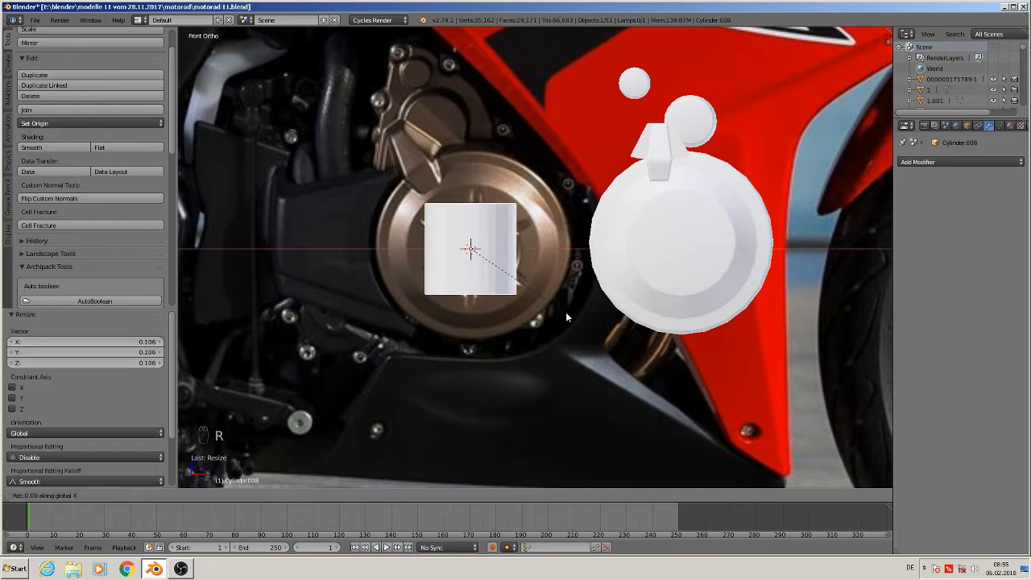
key(9)
key(0)
key(Return)
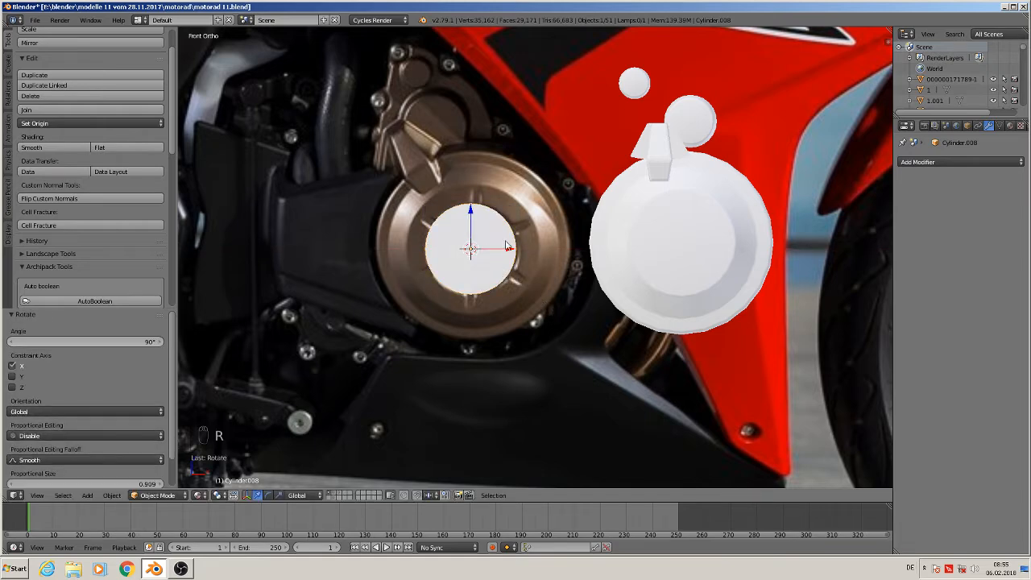
drag(507, 246, 502, 243)
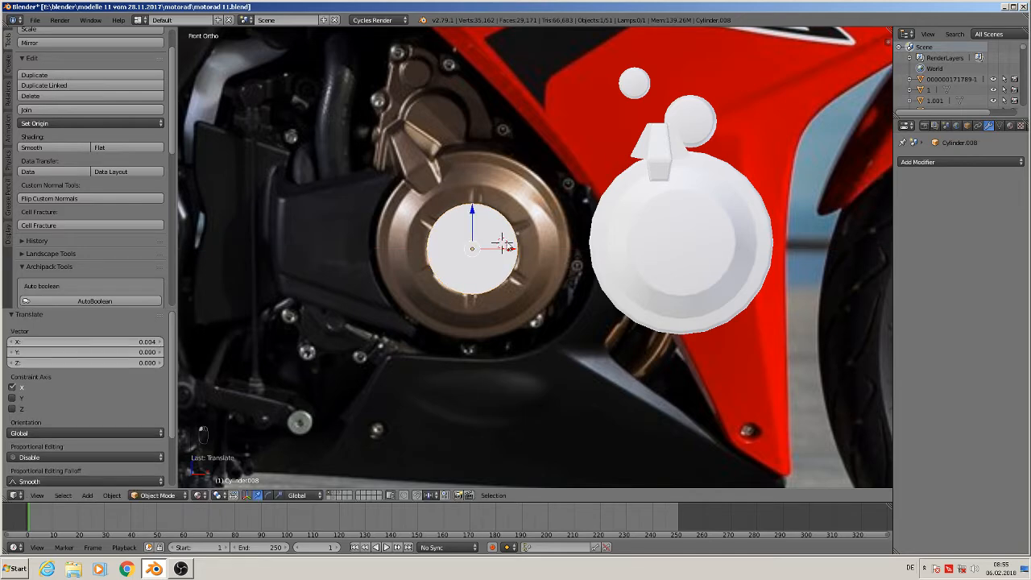
scroll(501, 241, up, 3)
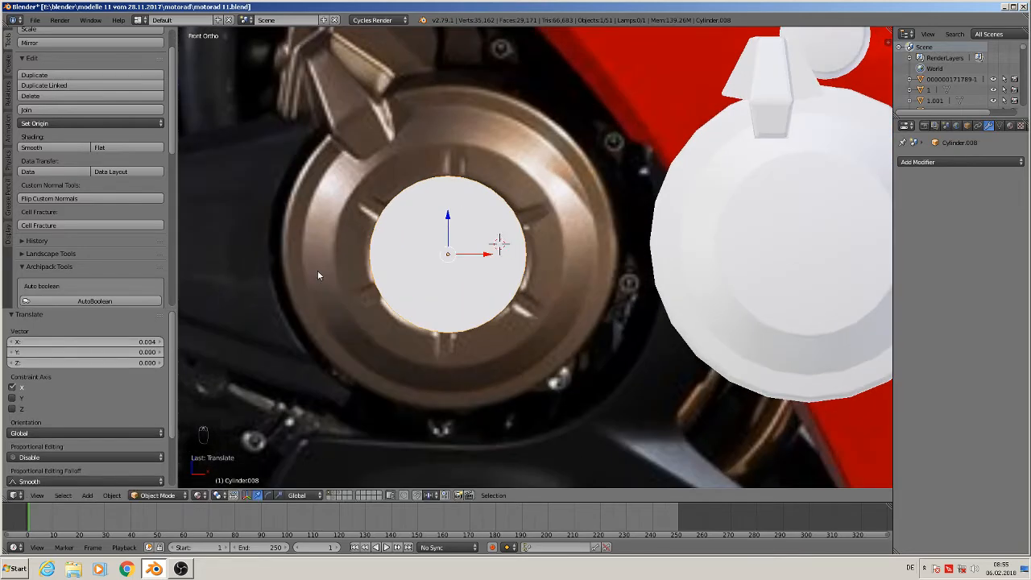
middle_drag(443, 290, 501, 325)
middle_drag(441, 252, 522, 321)
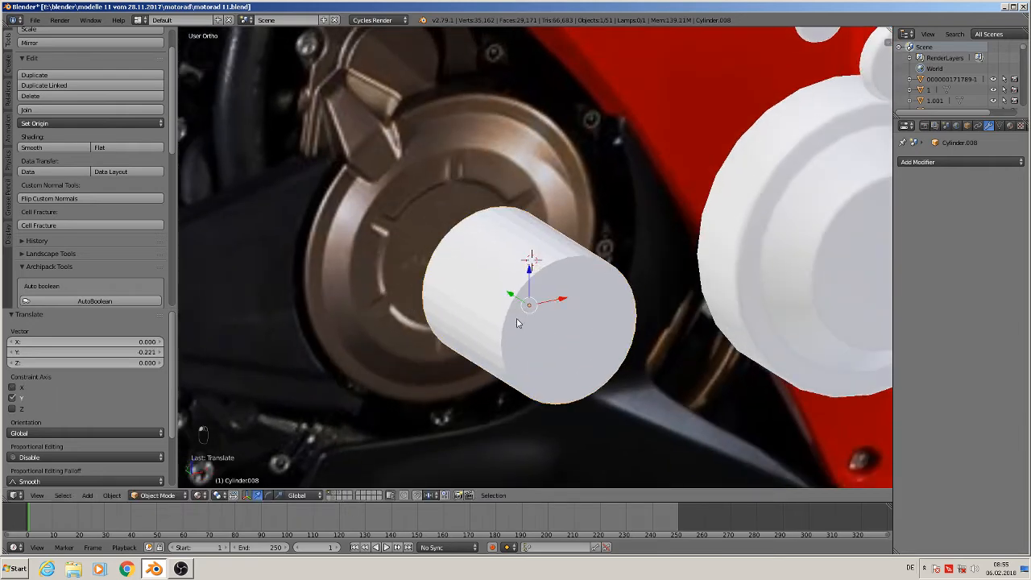
Enter Edit Mode on the cylinder with face selection active and select its whole ring of side faces.
key(Tab)
middle_drag(531, 256, 486, 332)
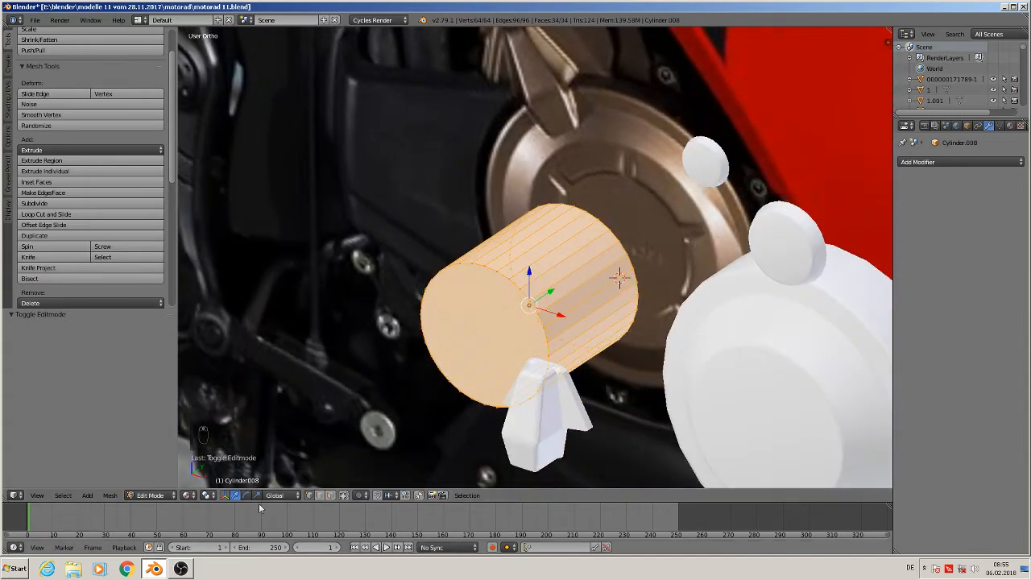
click(330, 494)
alt+right_click(587, 261)
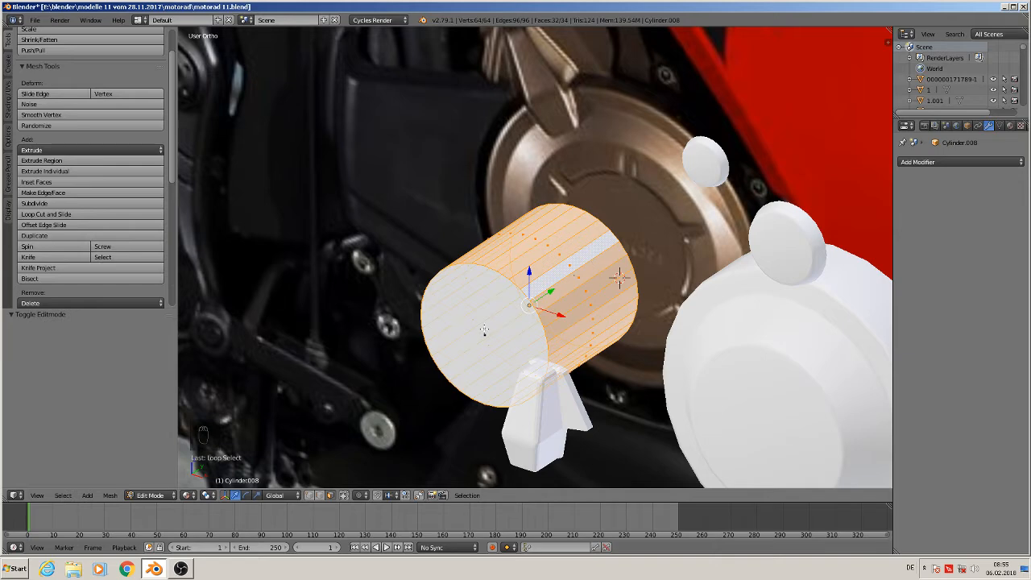
Try a Checker Deselect on the cylinder's side faces with Skip set to 3.
click(62, 496)
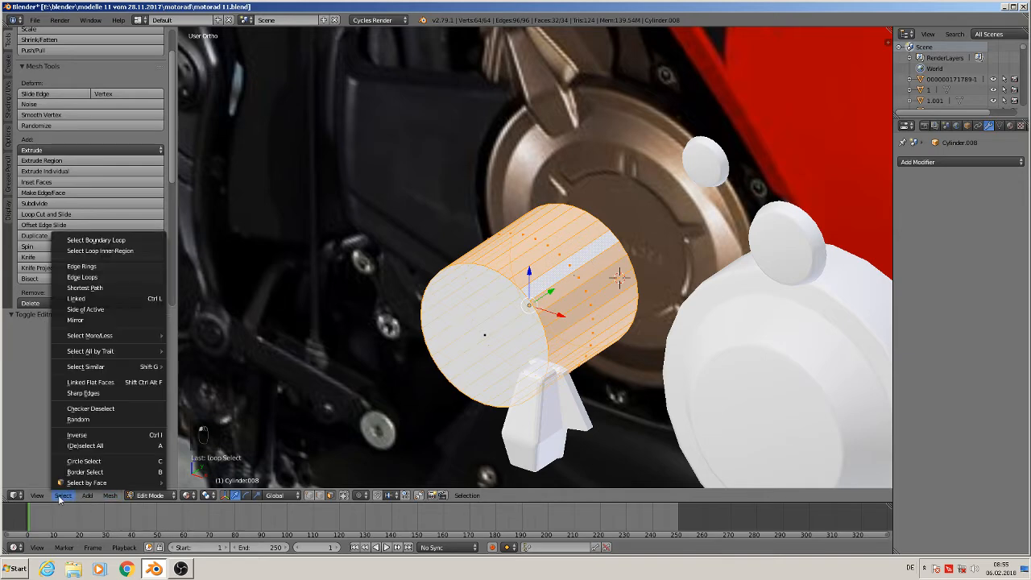
click(114, 409)
middle_drag(368, 405, 223, 385)
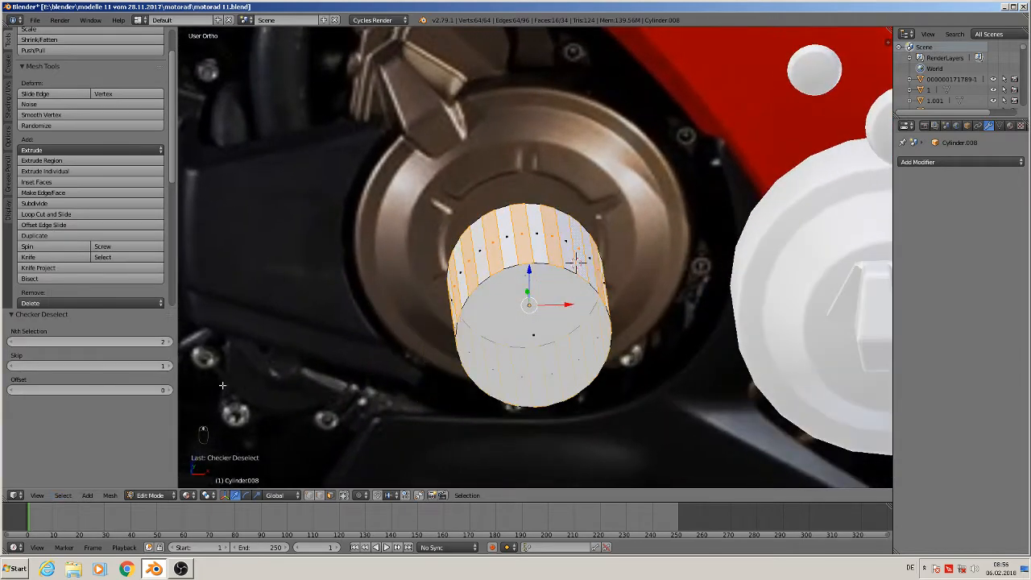
click(168, 366)
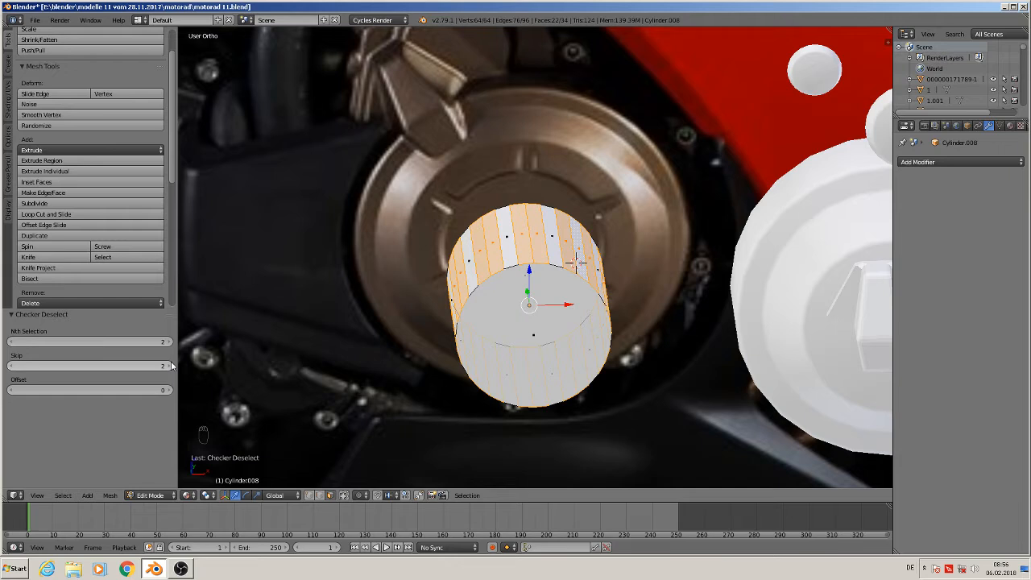
click(169, 365)
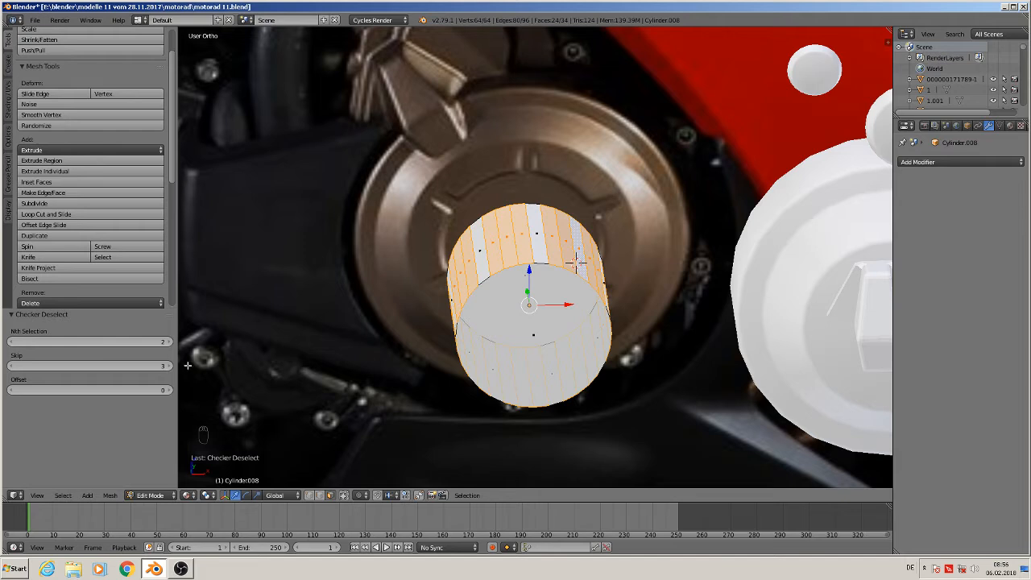
Set the Checker Deselect to an Nth Selection of 7 and a Skip of 4.
click(169, 342)
click(169, 343)
click(170, 342)
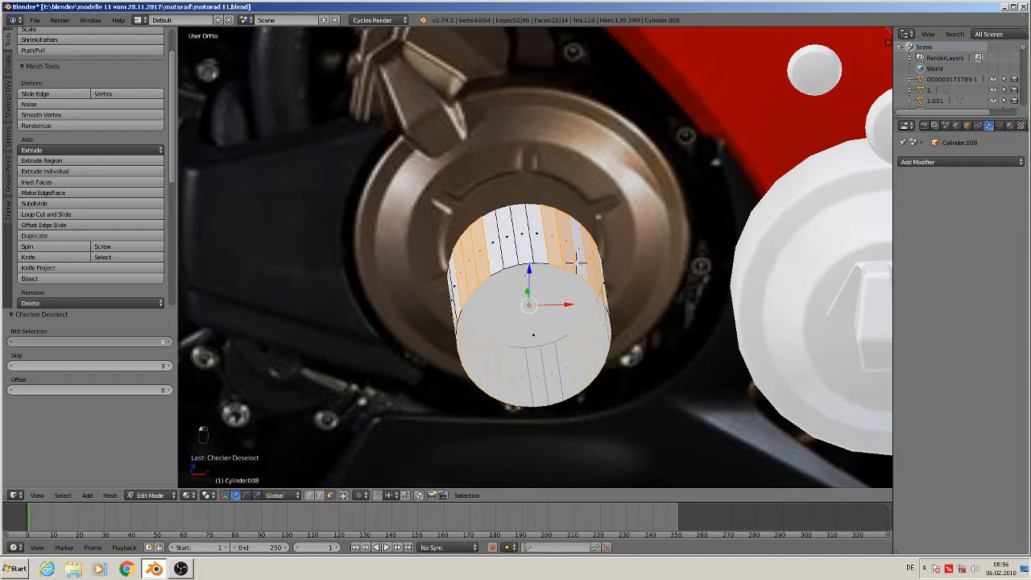
click(170, 343)
click(169, 342)
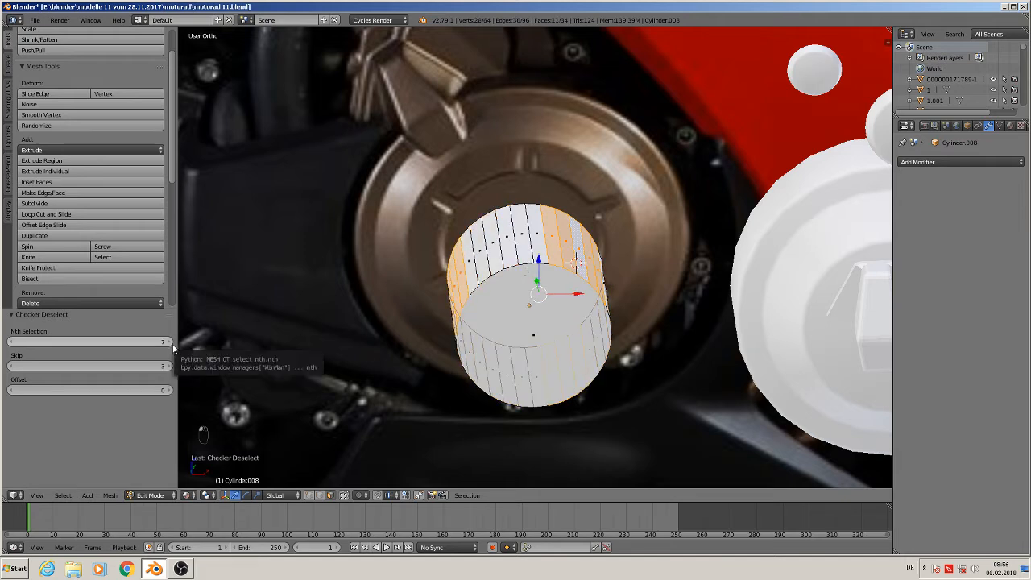
middle_drag(422, 321, 387, 314)
click(169, 366)
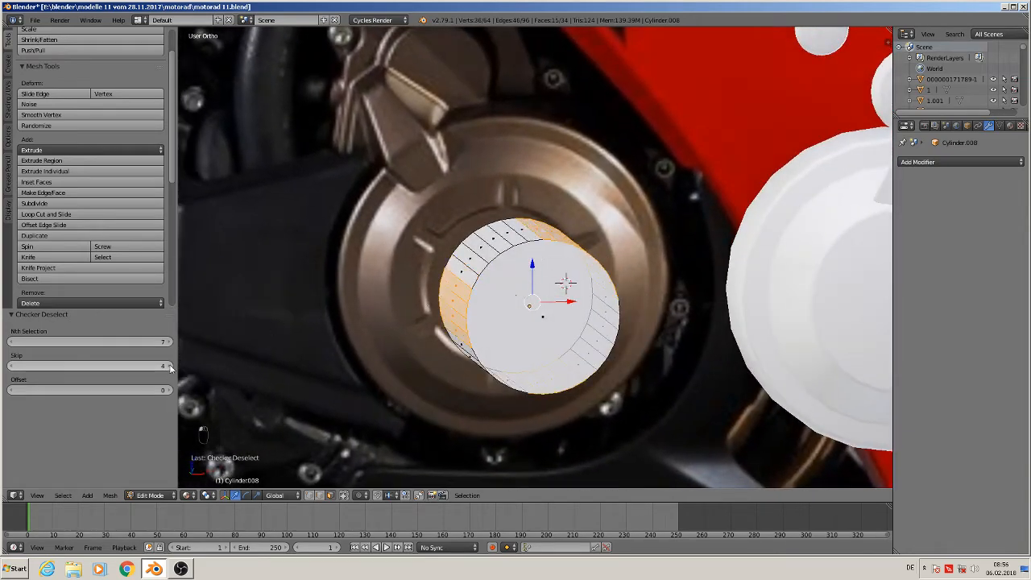
middle_drag(287, 355, 325, 340)
scroll(466, 311, up, 1)
Select pairs of adjacent side faces at the cylinder's left, right and top in place of the checker selection.
right_click(455, 299)
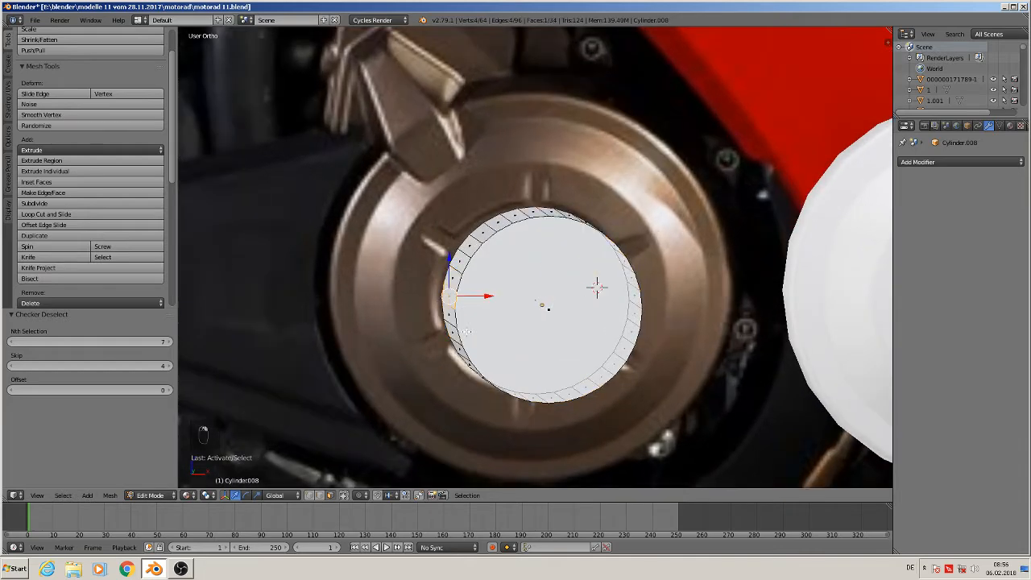
middle_drag(463, 335, 549, 311)
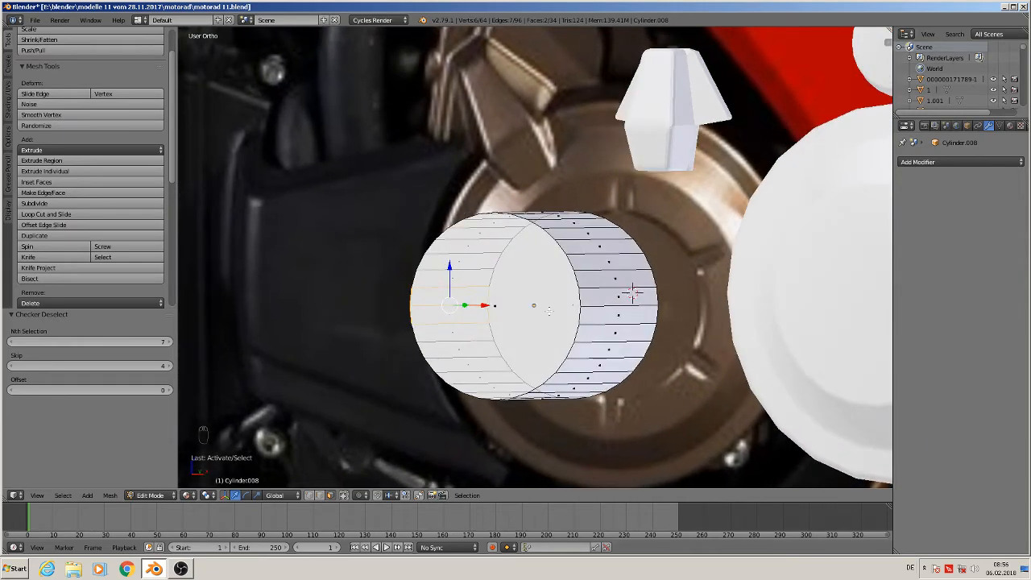
shift+right_click(619, 304)
shift+right_click(621, 317)
middle_drag(596, 344, 620, 322)
shift+right_click(523, 213)
shift+right_click(545, 213)
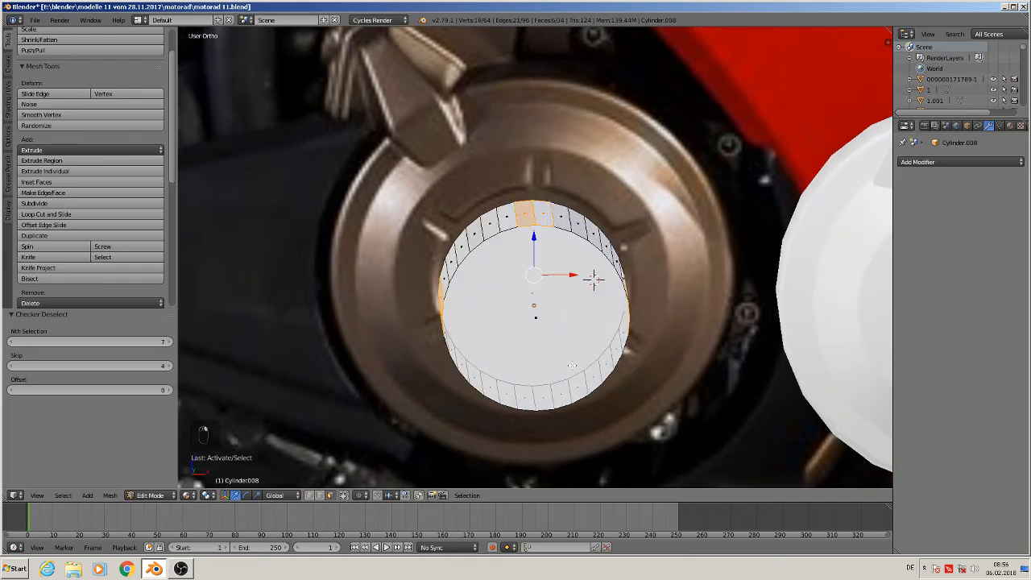
Extend the selection with the two adjacent side faces at the cylinder's underside.
middle_drag(571, 364, 563, 359)
shift+right_click(550, 355)
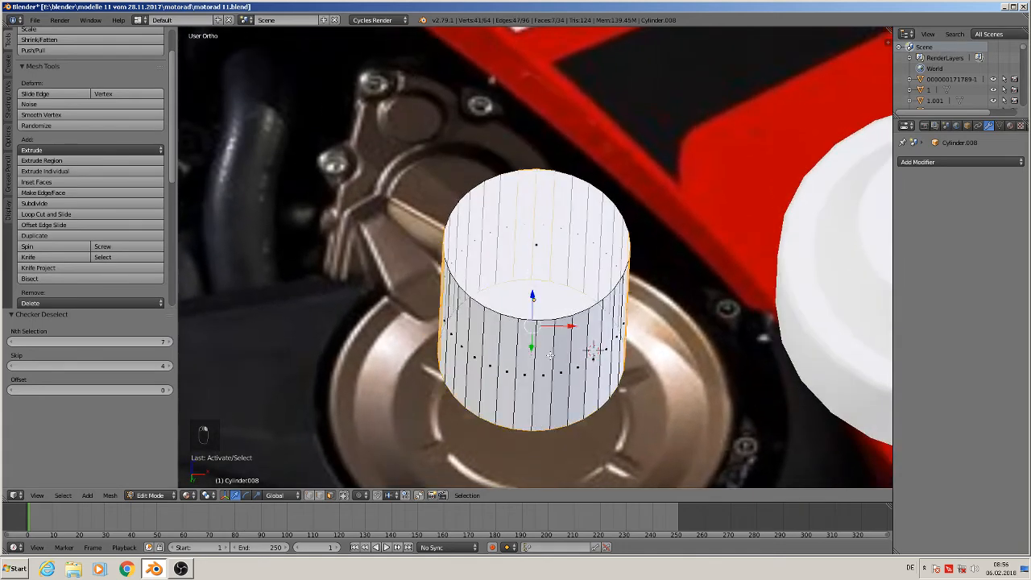
key(ctrl+z)
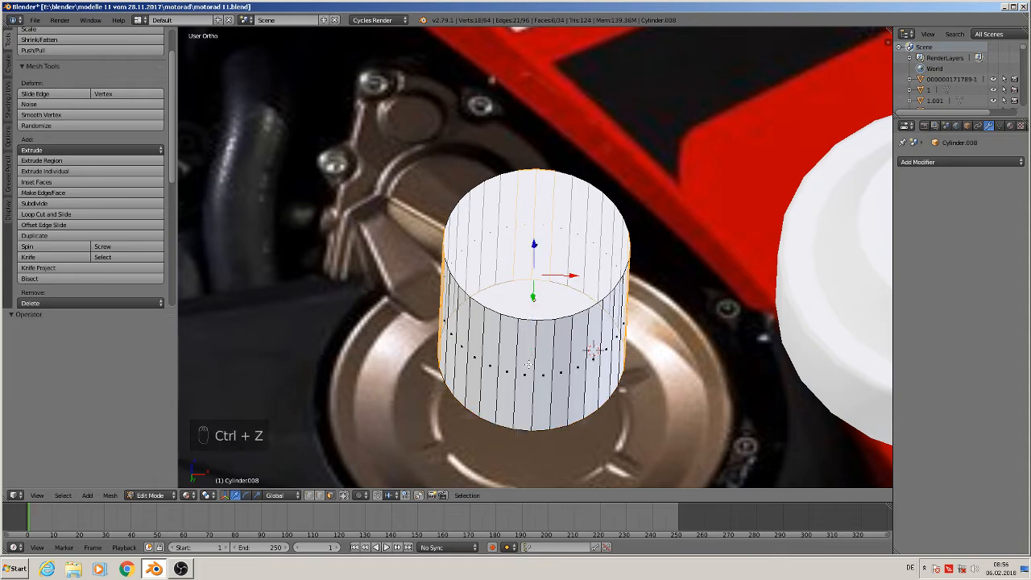
shift+right_click(525, 377)
shift+right_click(545, 370)
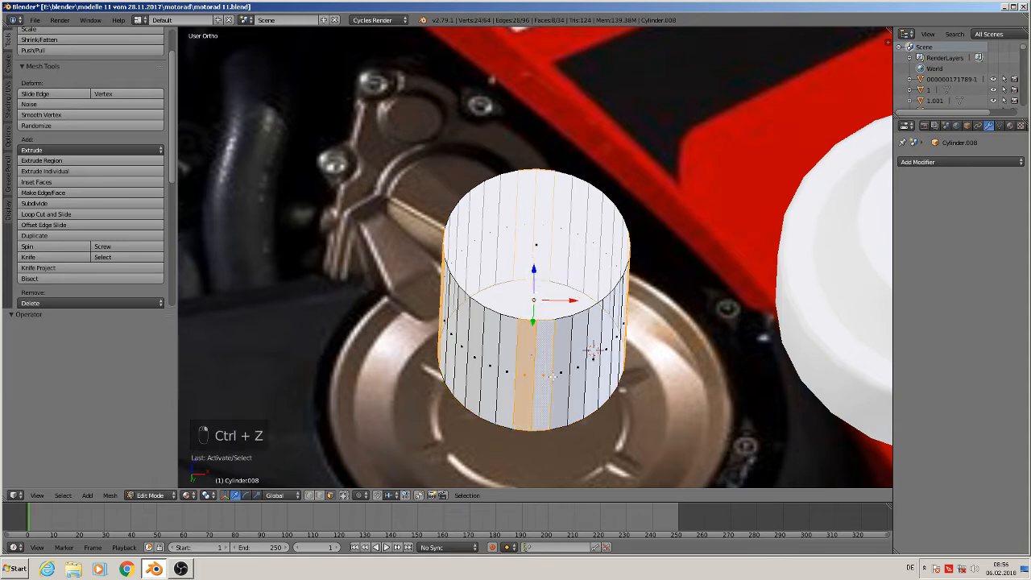
middle_drag(552, 378, 550, 430)
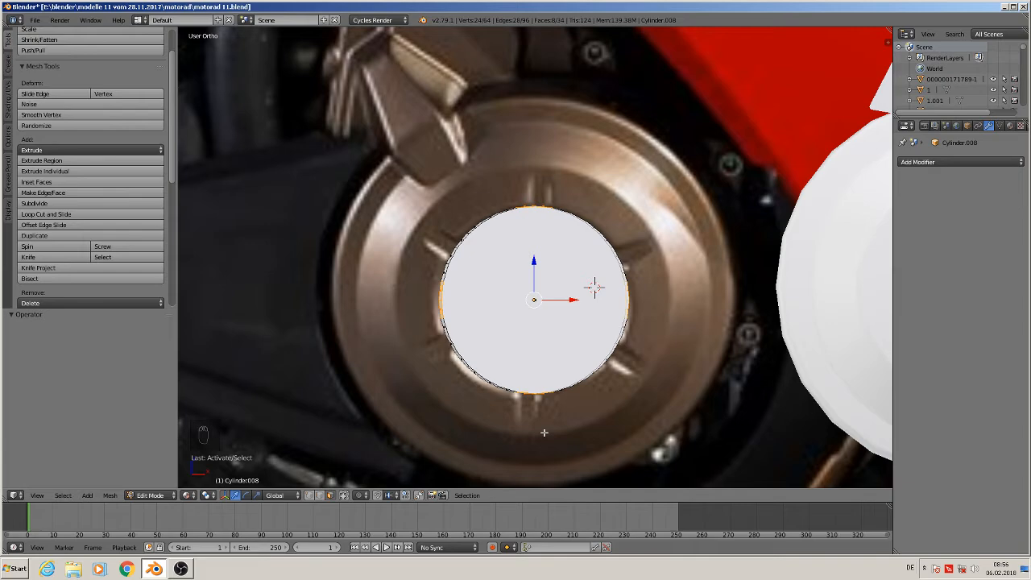
Replace the selection with two pairs of adjacent side faces at the cylinder's right and lower right.
middle_drag(522, 412, 541, 272)
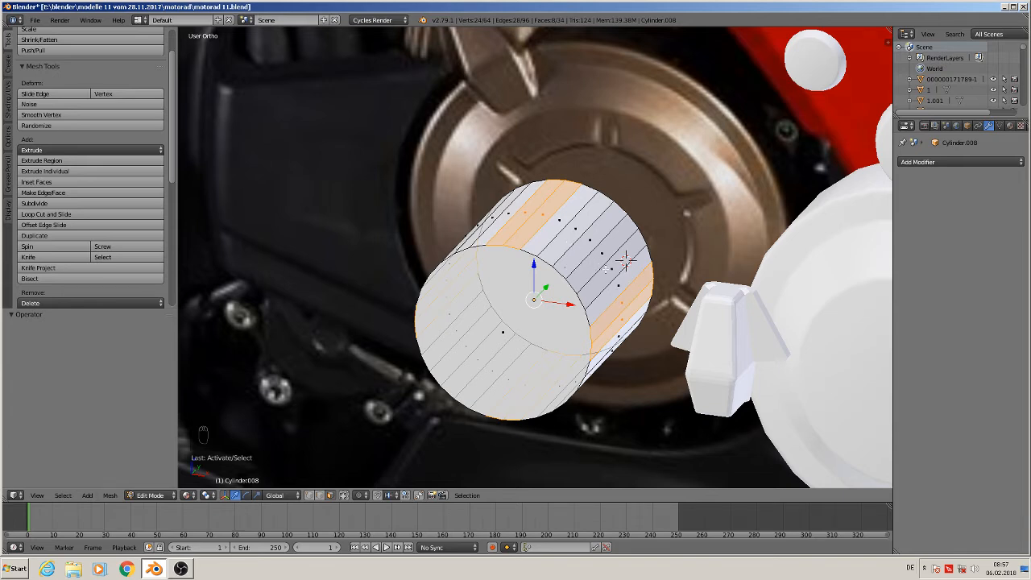
right_click(613, 268)
shift+right_click(618, 283)
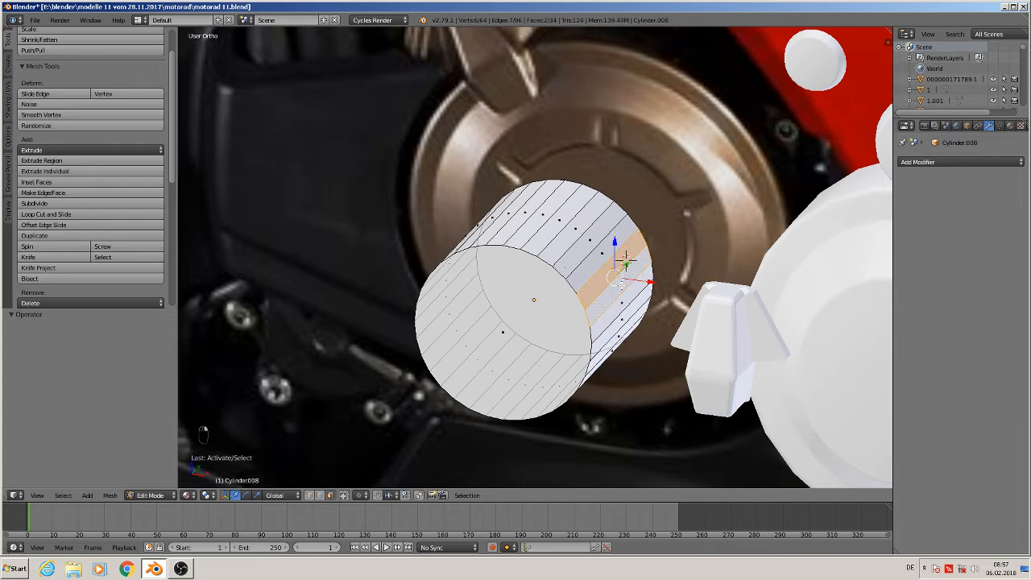
middle_drag(614, 280, 604, 293)
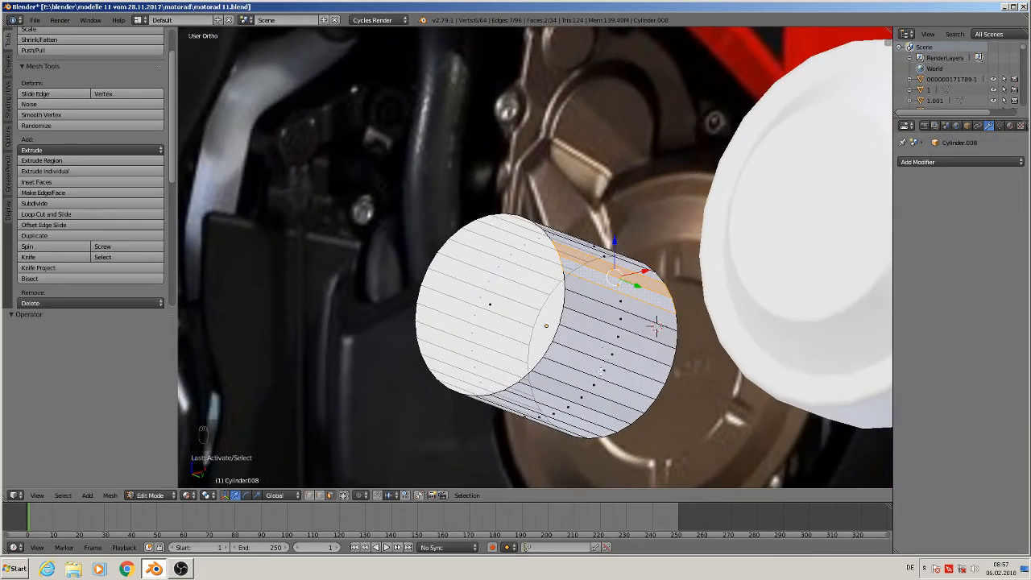
shift+right_click(601, 372)
shift+right_click(592, 385)
Add pairs of adjacent side faces at the cylinder's underside and left side to the selection.
middle_drag(575, 403, 595, 388)
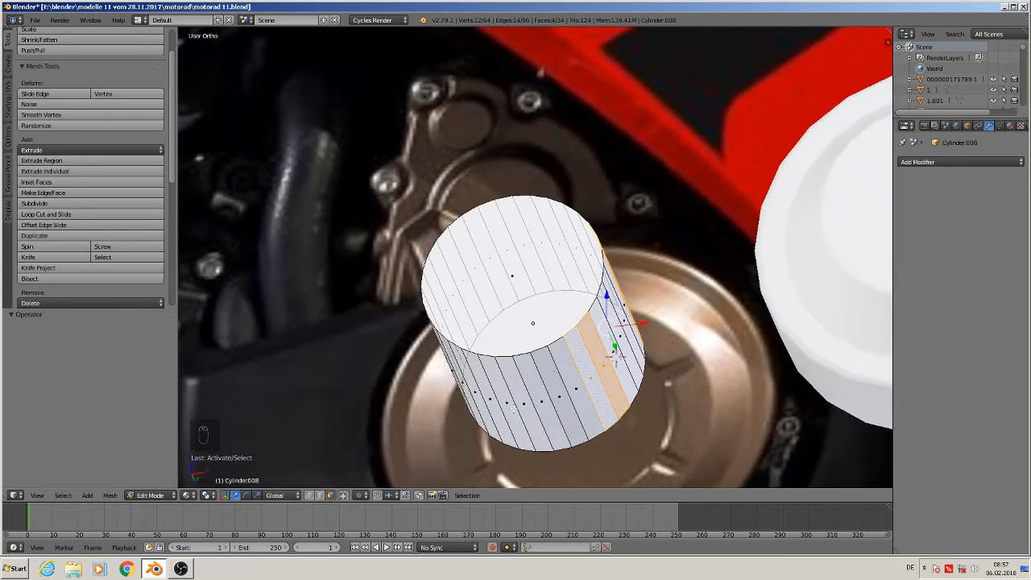
shift+right_click(504, 403)
shift+right_click(491, 402)
middle_drag(493, 403, 536, 412)
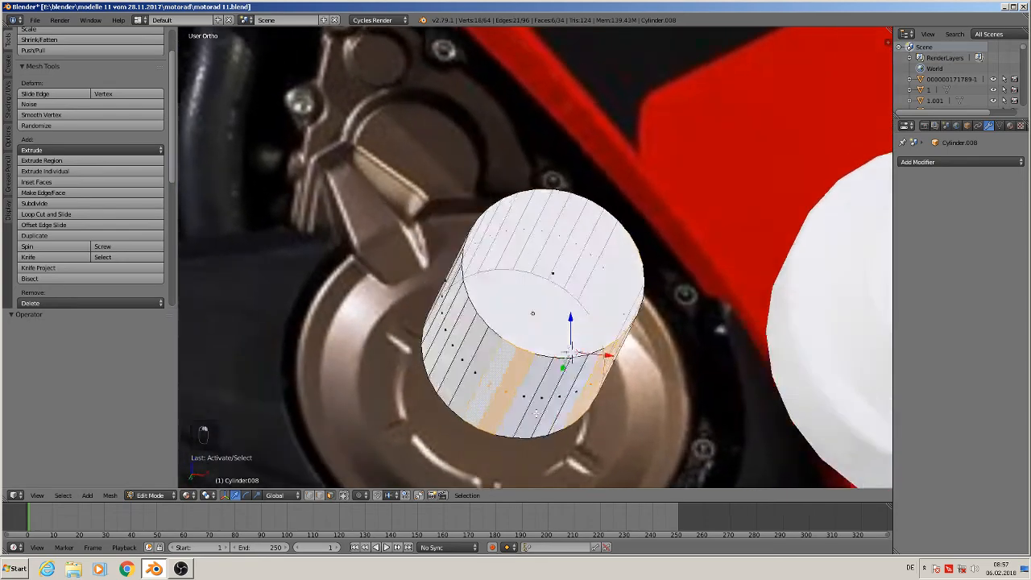
middle_drag(568, 352, 552, 325)
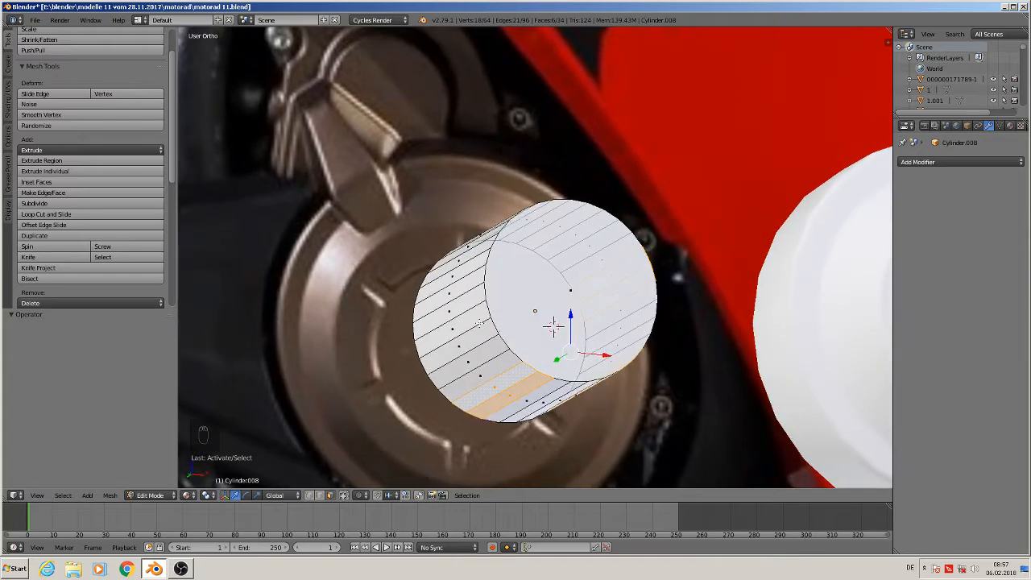
shift+right_click(453, 313)
shift+right_click(444, 294)
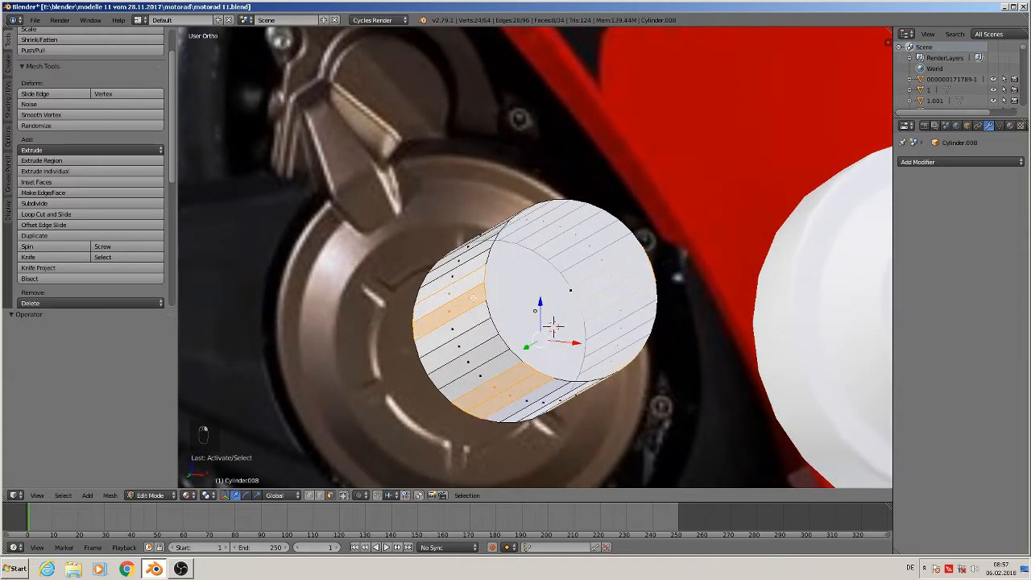
Extend the selection with two adjacent side faces at the cylinder's upper left.
middle_drag(504, 319, 474, 350)
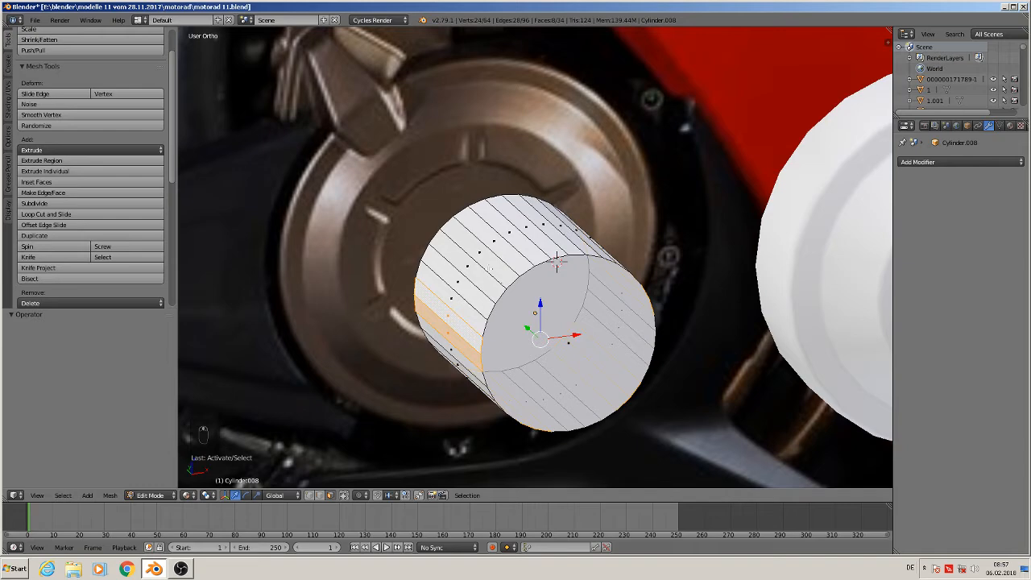
shift+right_click(494, 239)
shift+right_click(514, 232)
middle_drag(554, 299, 517, 307)
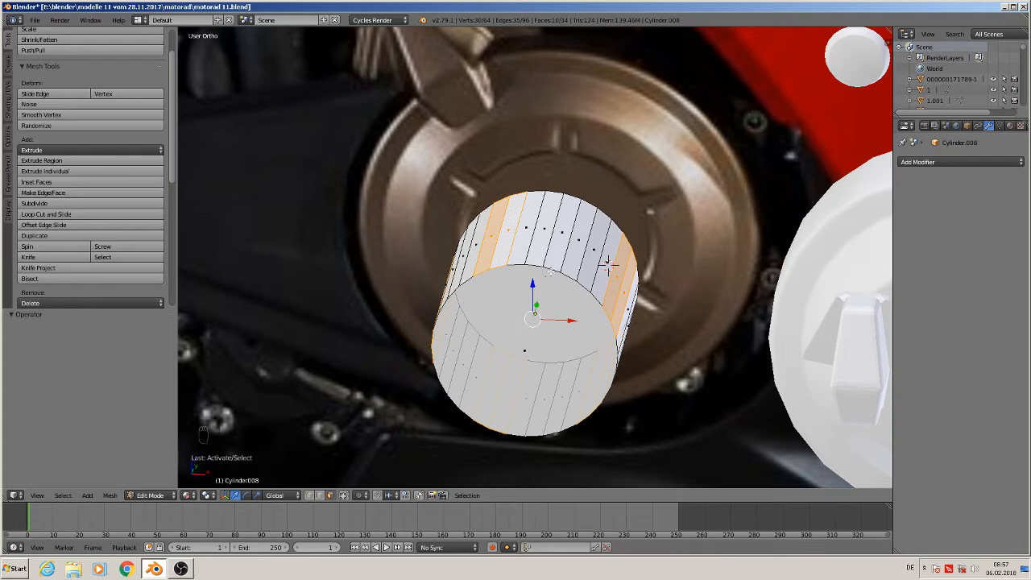
mouse_move(608, 264)
middle_down()
mouse_move(599, 301)
mouse_move(588, 290)
mouse_move(600, 280)
middle_up()
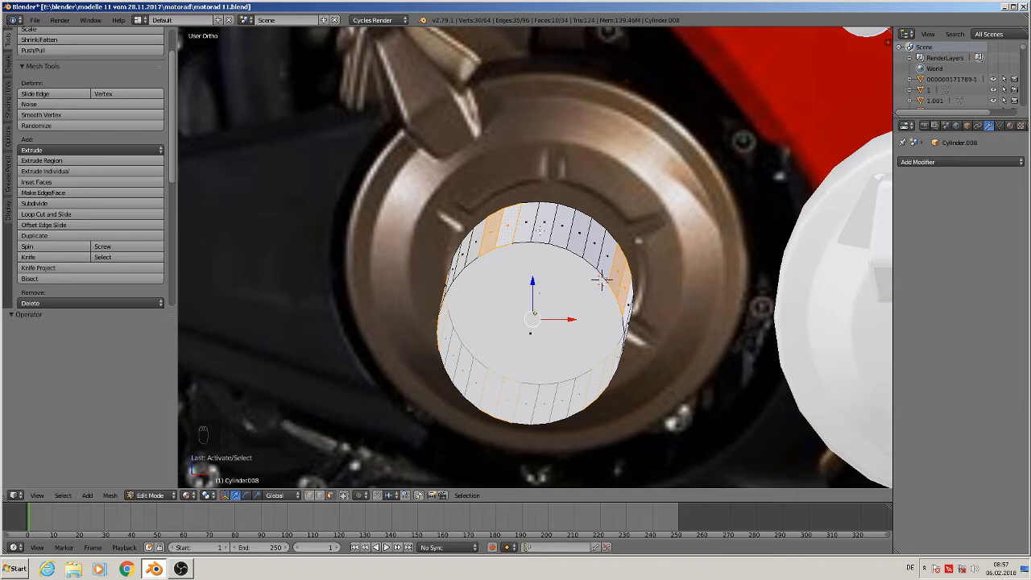
middle_drag(601, 279, 578, 262)
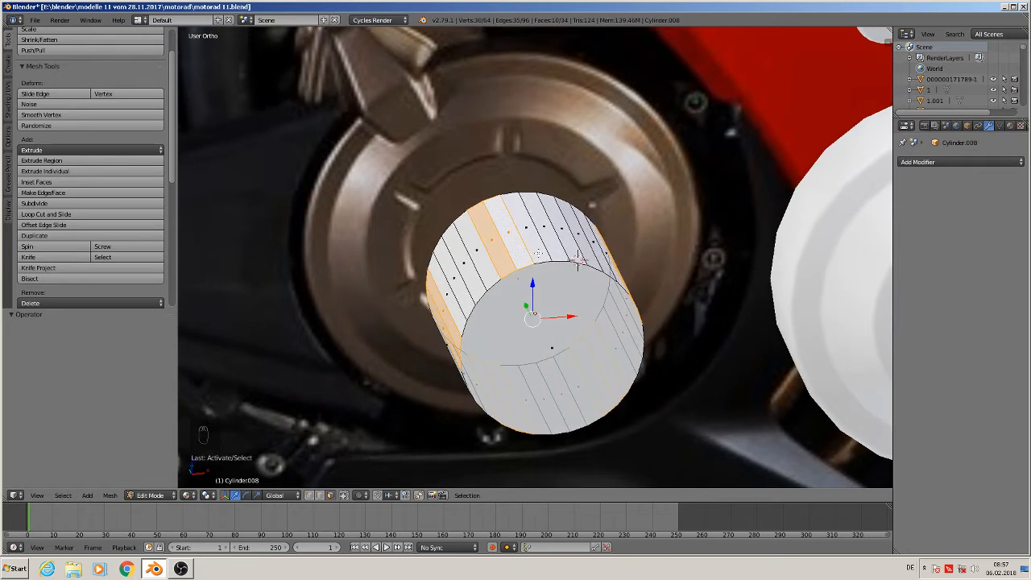
Try an Extrude Individual on the selected pairs of side faces, then undo it.
click(72, 172)
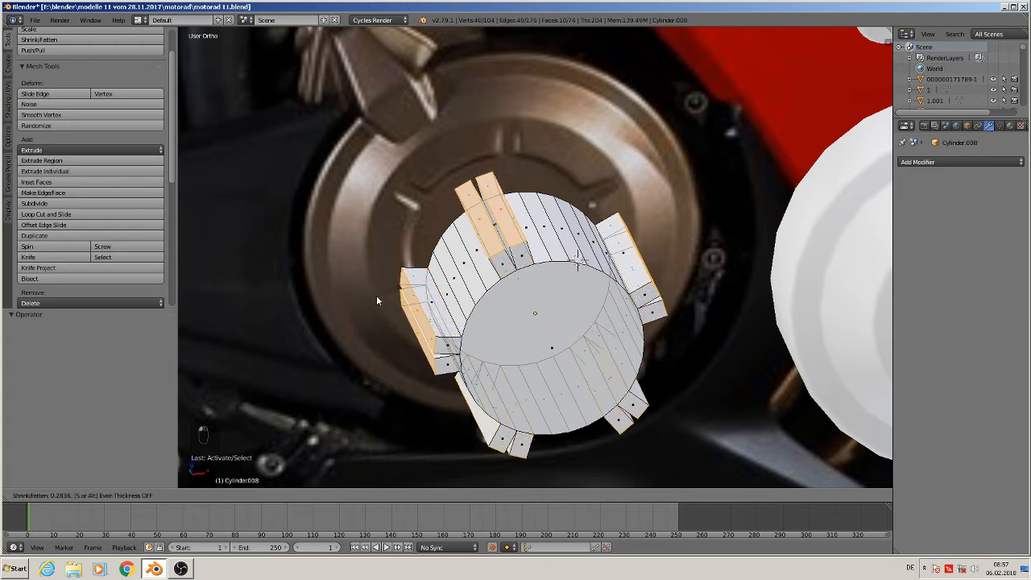
right_click(439, 322)
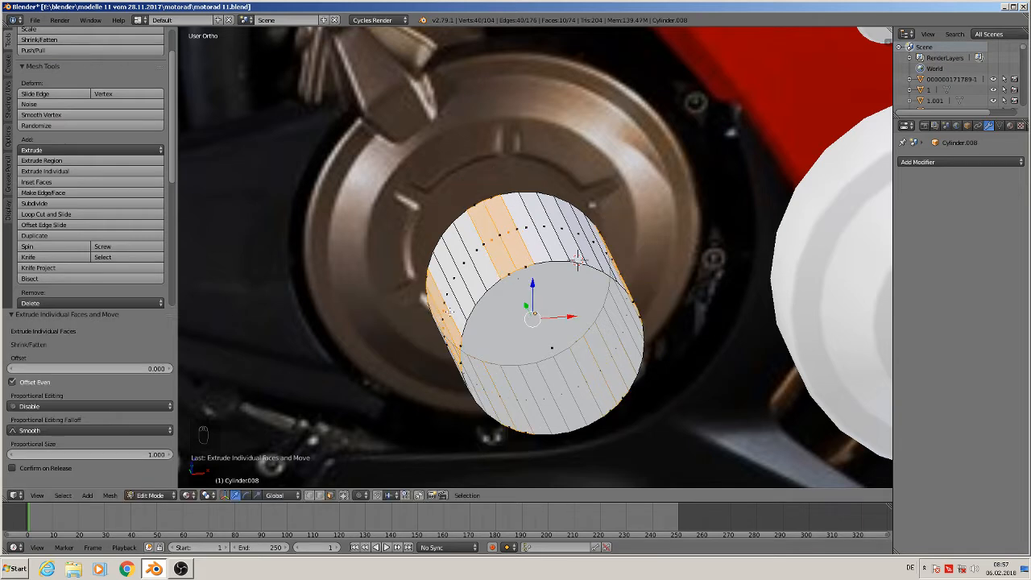
key(ctrl+z)
key(ctrl+z)
key(ctrl+z)
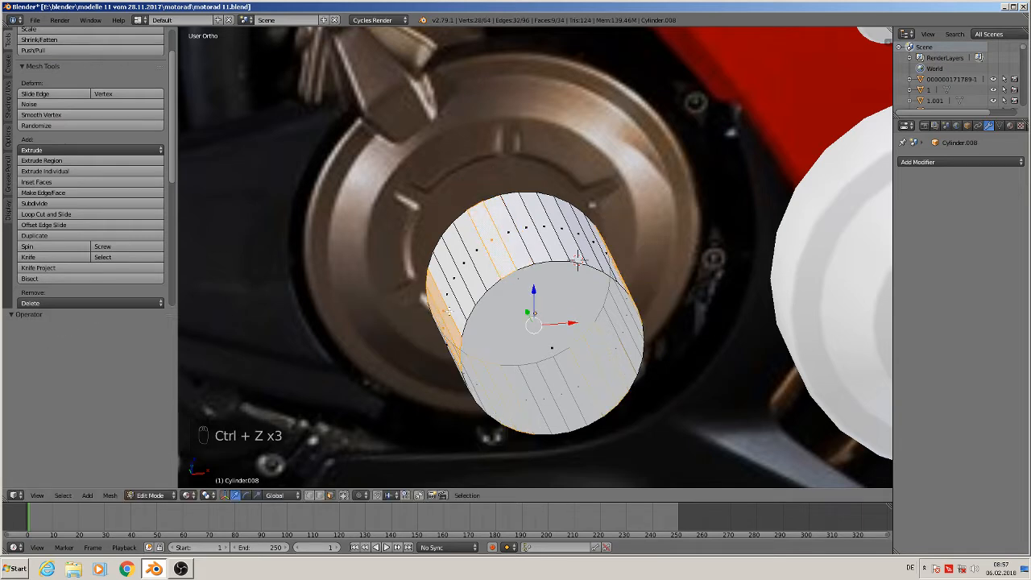
Clear the selection and extrude the two adjacent top side faces of the cylinder upward along Z by about 0.031.
middle_drag(578, 262, 598, 290)
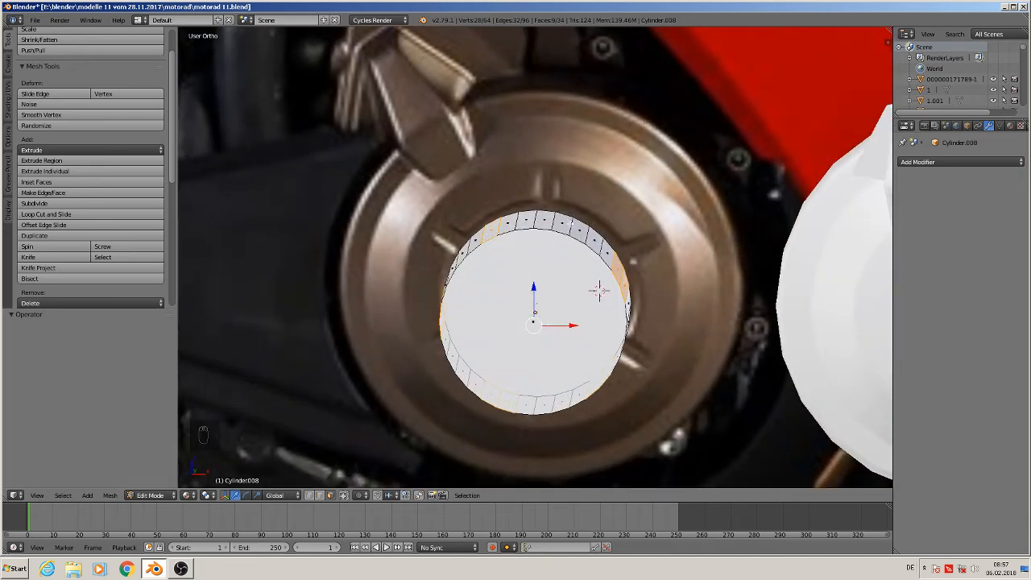
key(a)
right_drag(526, 218, 529, 224)
right_click(529, 219)
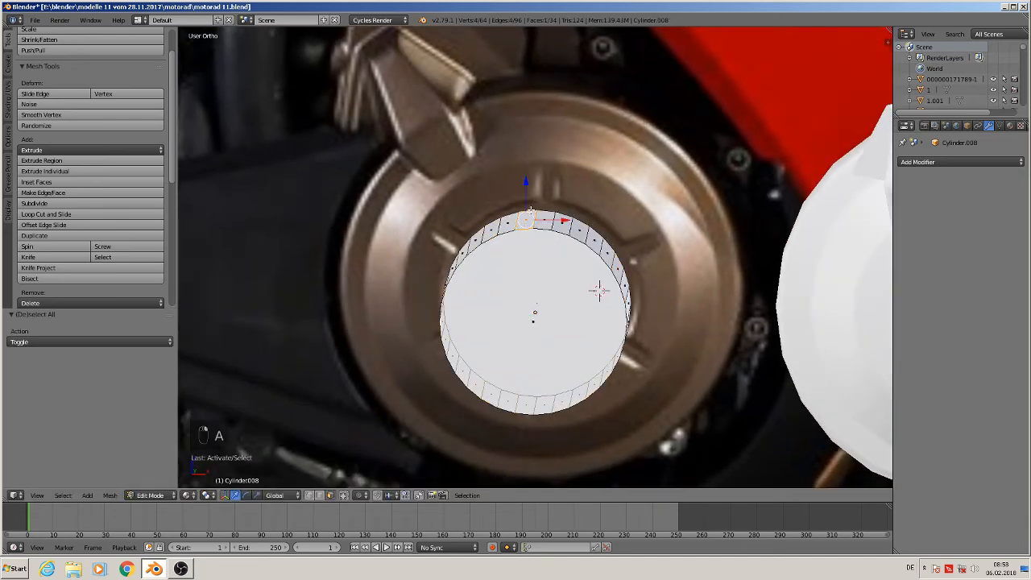
shift+right_click(545, 220)
key(e)
right_click(533, 213)
drag(535, 196, 536, 167)
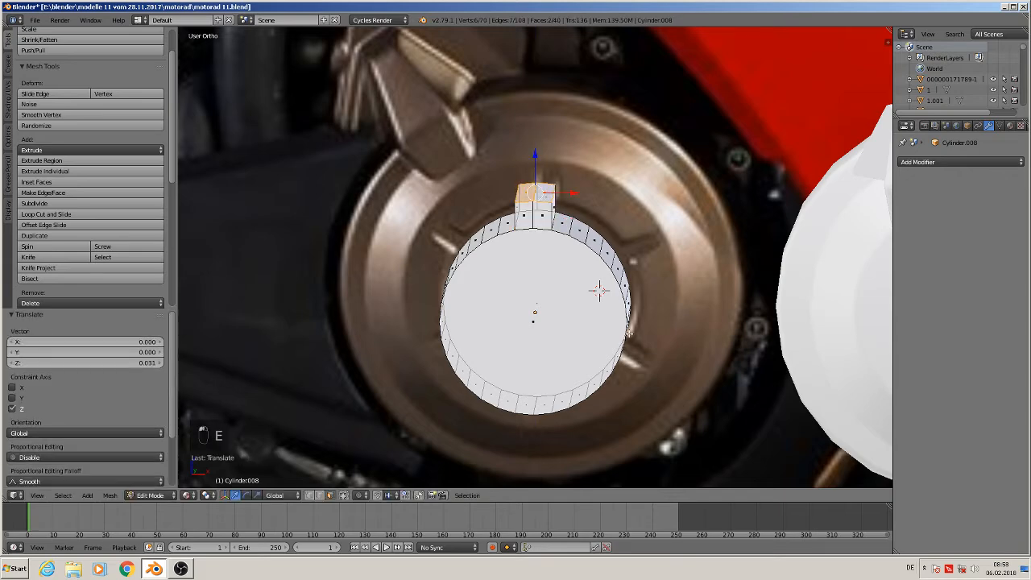
Extrude the two adjacent side faces at the cylinder's right outward along X by about 0.044.
middle_drag(629, 334, 611, 304)
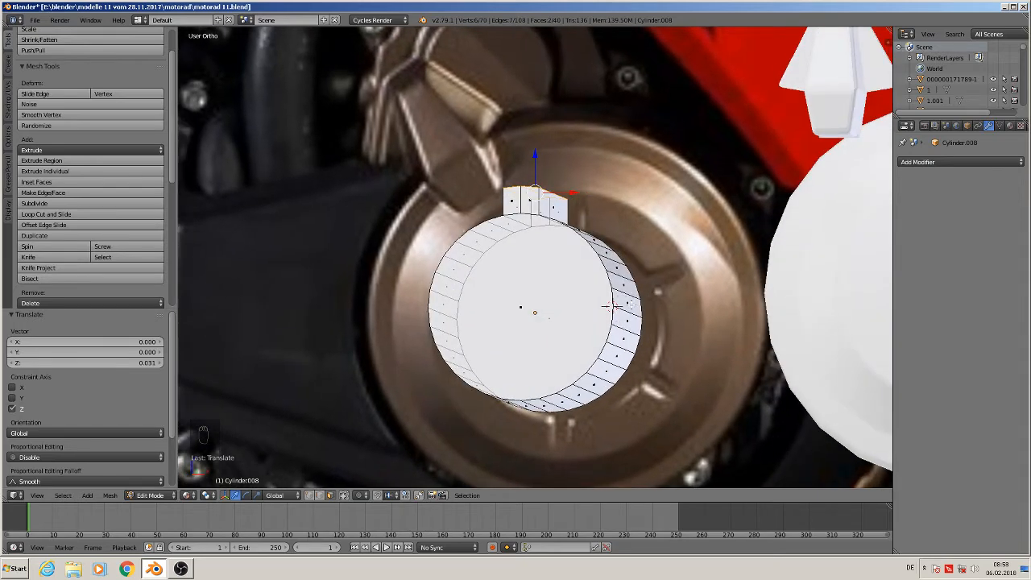
right_click(632, 305)
shift+right_click(632, 322)
key(e)
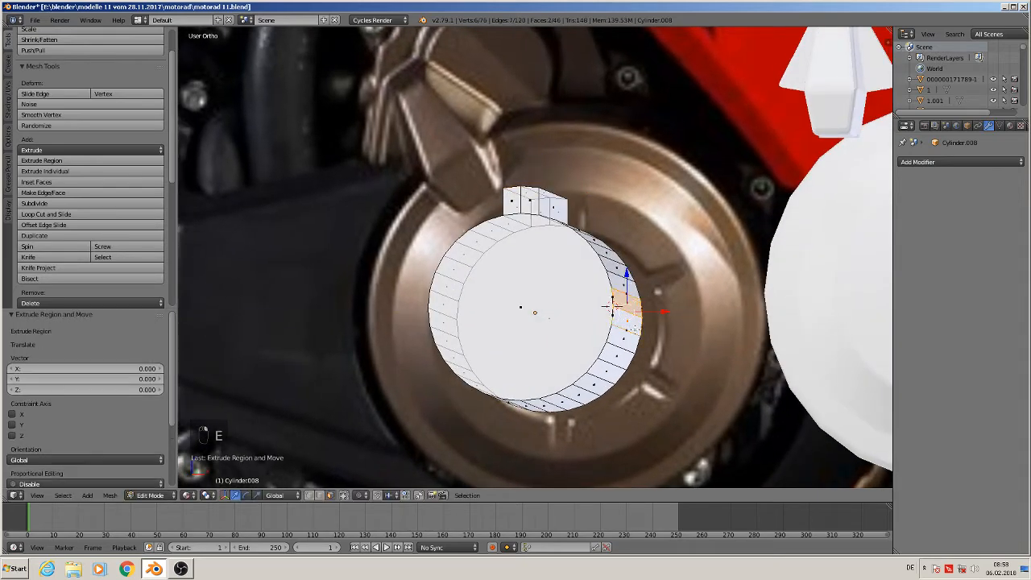
drag(664, 313, 701, 323)
Extrude the two adjacent side faces at the cylinder's underside downward along Z by about 0.062.
middle_drag(642, 358, 561, 399)
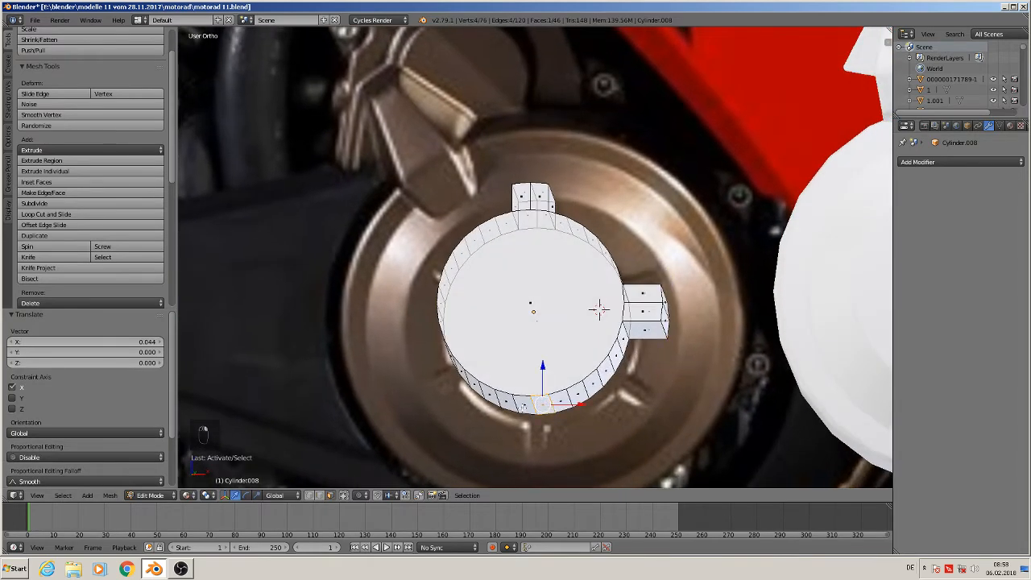
shift+right_click(523, 407)
key(e)
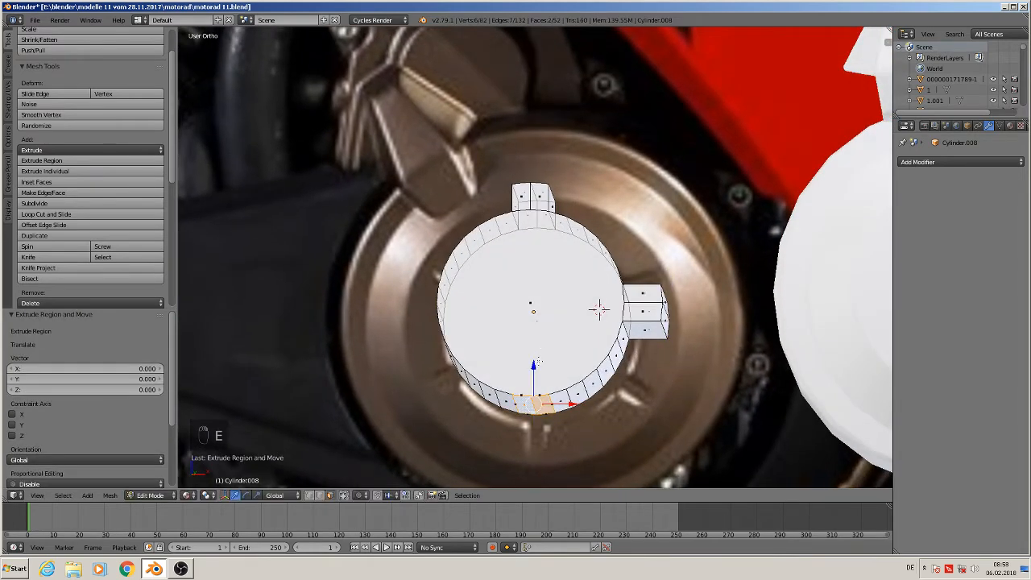
drag(535, 365, 536, 418)
Extrude the two adjacent side faces at the cylinder's left outward along X by about 0.038.
middle_drag(506, 315, 459, 310)
right_click(445, 304)
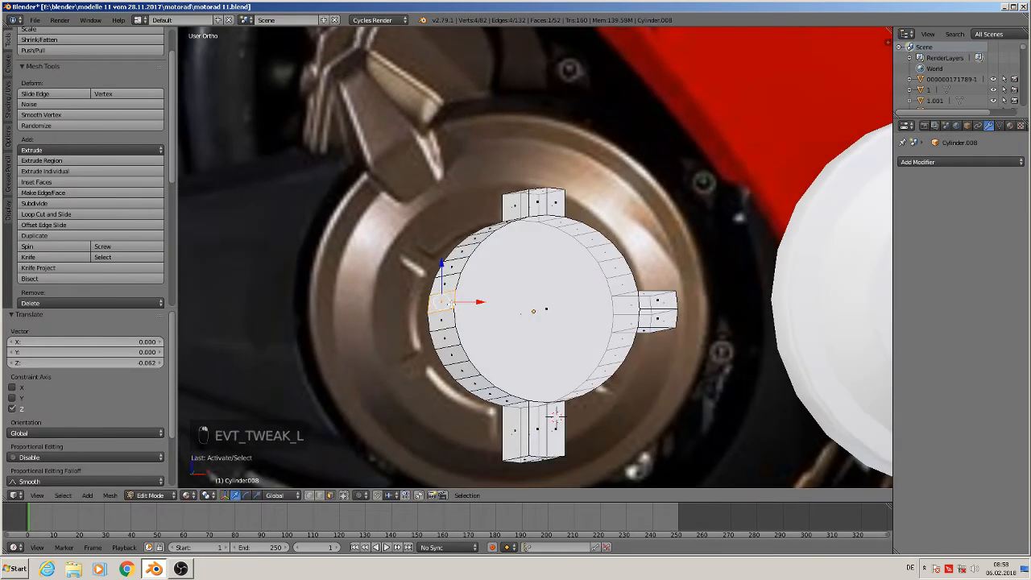
shift+right_click(447, 320)
key(e)
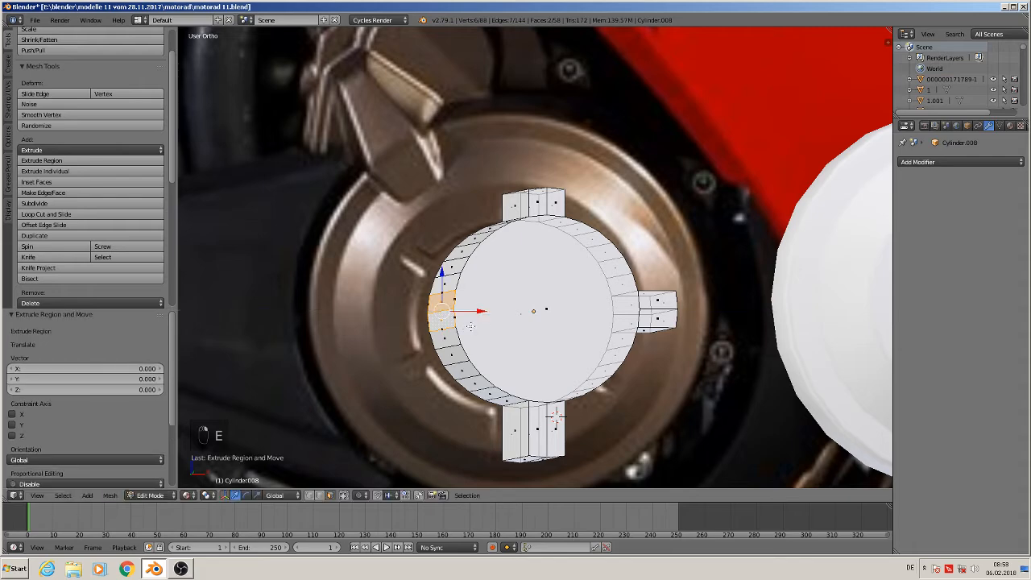
key(g)
key(x)
click(466, 311)
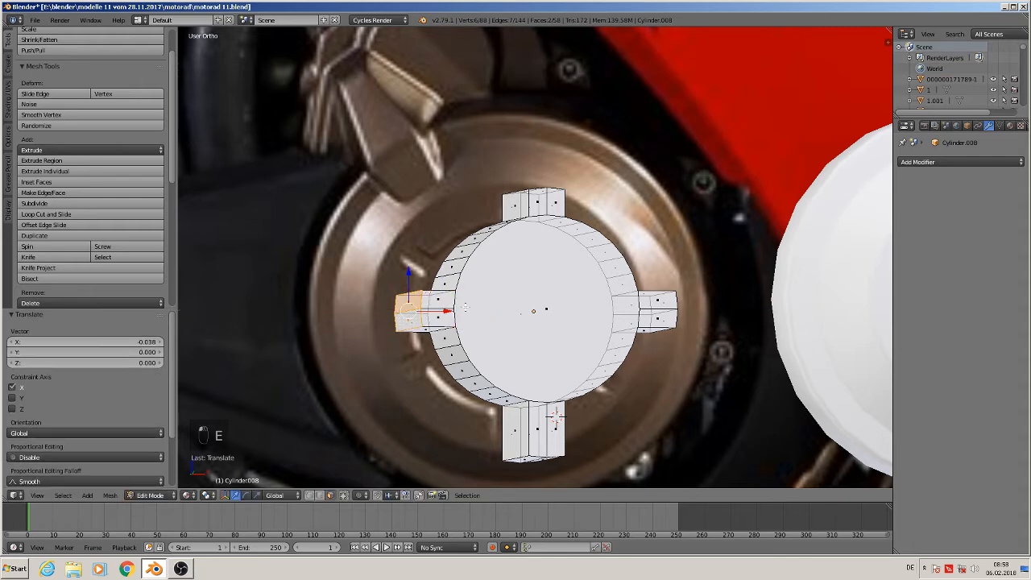
Set the transform orientation to Normal and extrude the two adjacent side faces at the cylinder's upper left outward.
middle_drag(466, 311, 483, 302)
right_click(481, 242)
shift+right_click(471, 252)
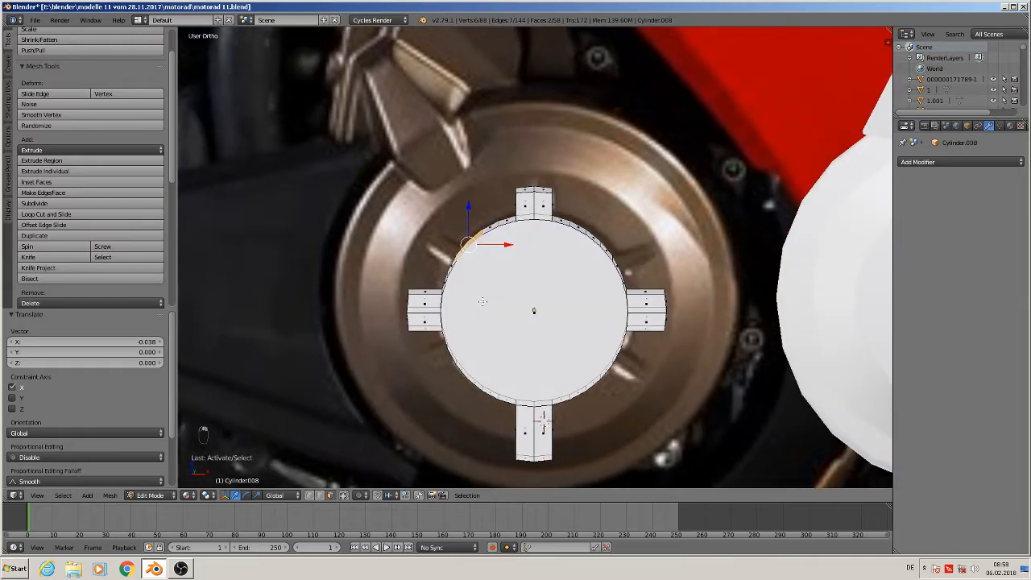
click(276, 495)
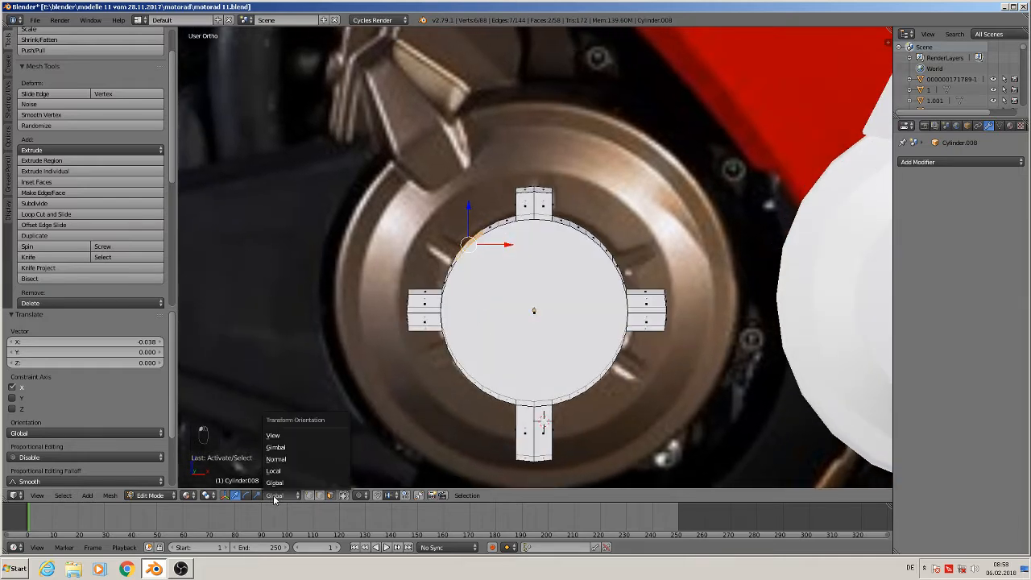
click(302, 459)
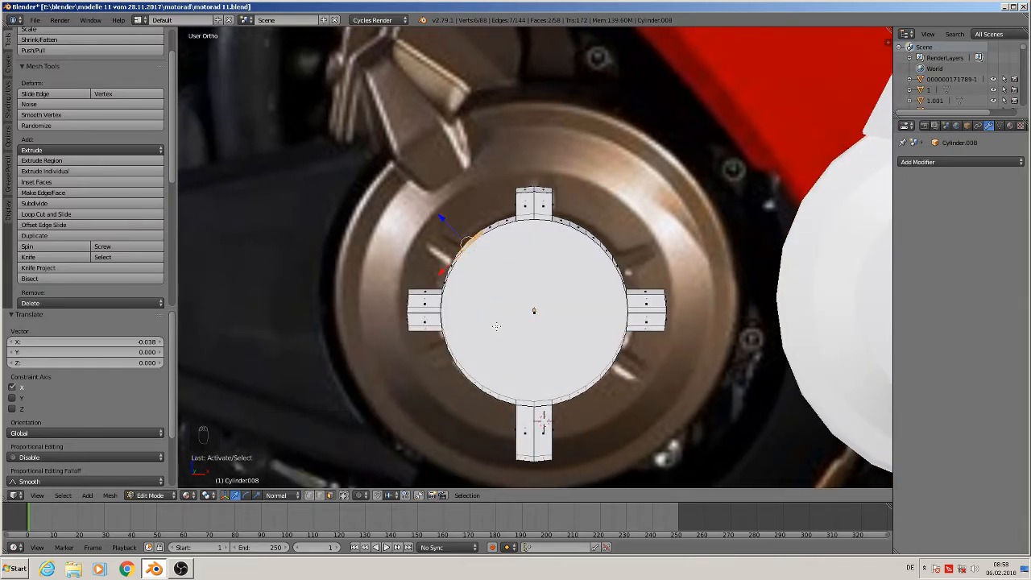
key(e)
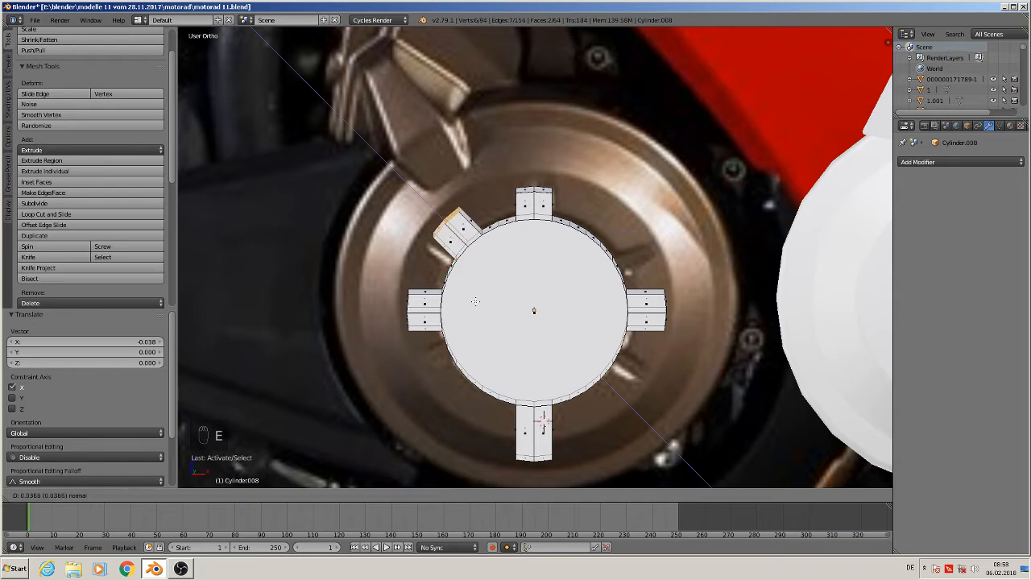
click(501, 303)
Extrude the two adjacent side faces at the cylinder's upper right outward along their normal by about 0.039.
middle_drag(501, 304, 563, 315)
right_click(600, 259)
key(e)
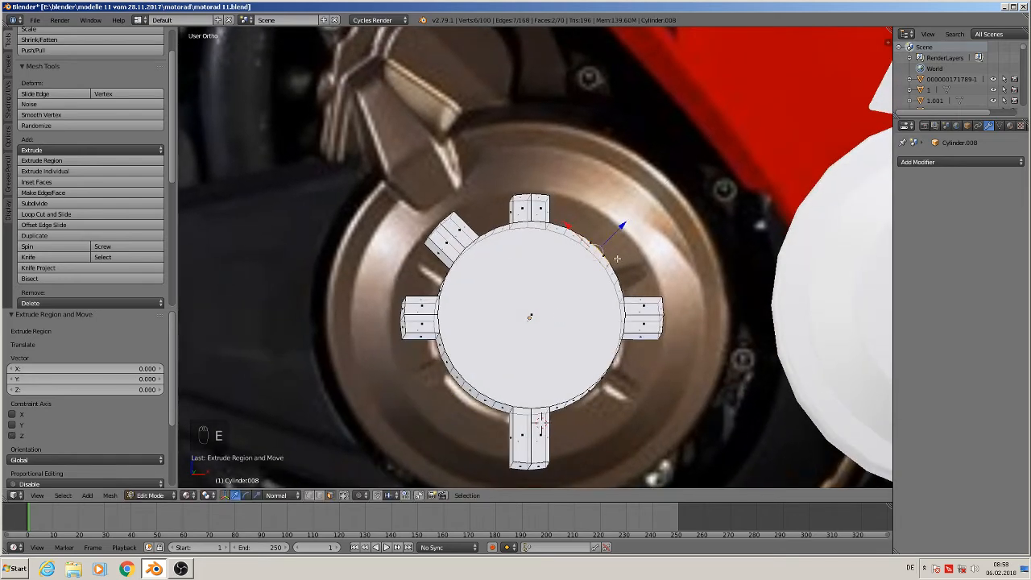
click(644, 207)
Extrude the two adjacent side faces at the cylinder's lower right outward along their normal by about 0.055.
middle_drag(643, 208, 621, 223)
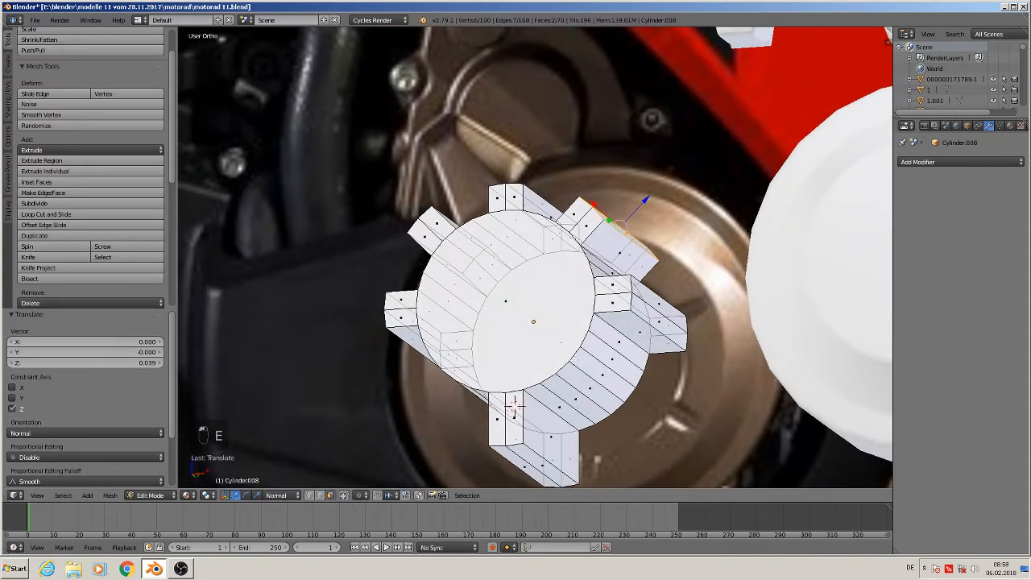
right_click(586, 373)
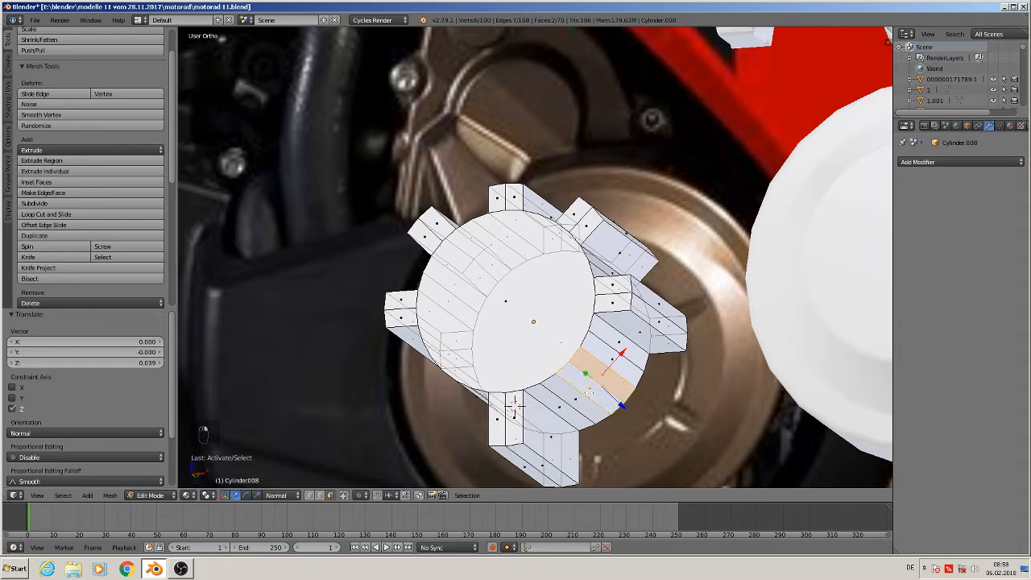
middle_drag(592, 394, 633, 419)
key(e)
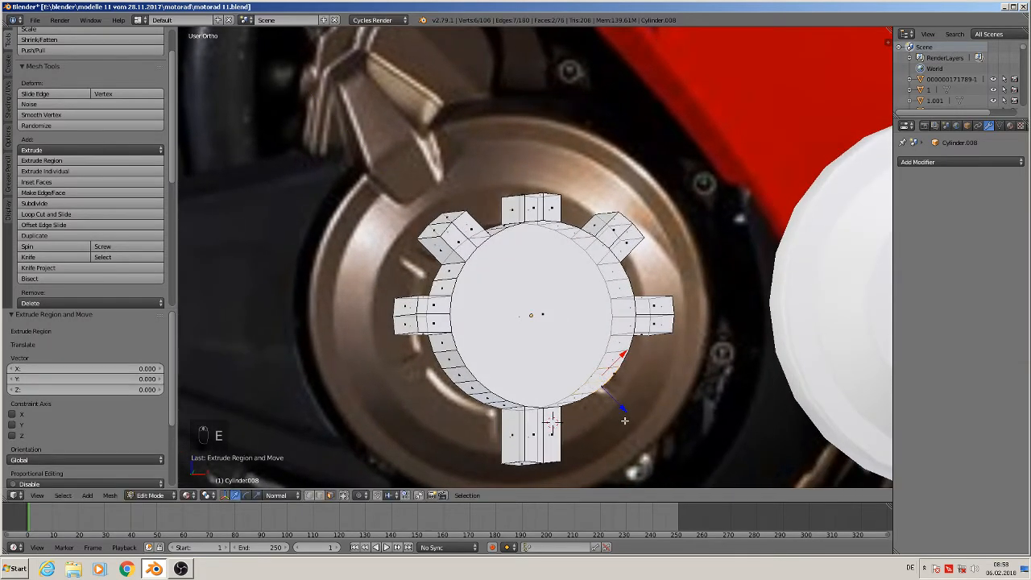
click(656, 442)
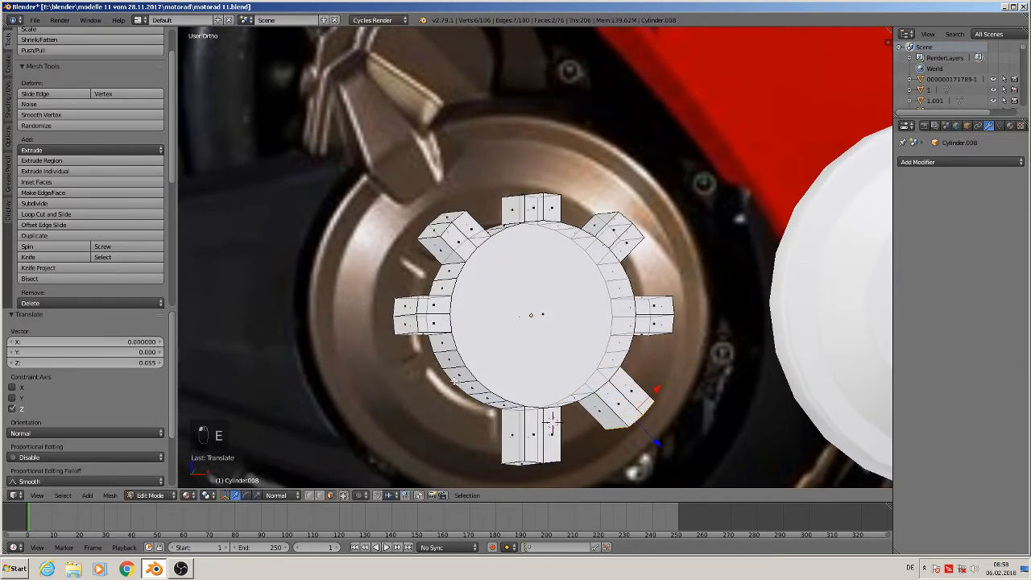
Extrude the two adjacent side faces at the cylinder's lower left outward along their normal by about 0.046.
right_click(455, 375)
middle_drag(455, 375, 445, 416)
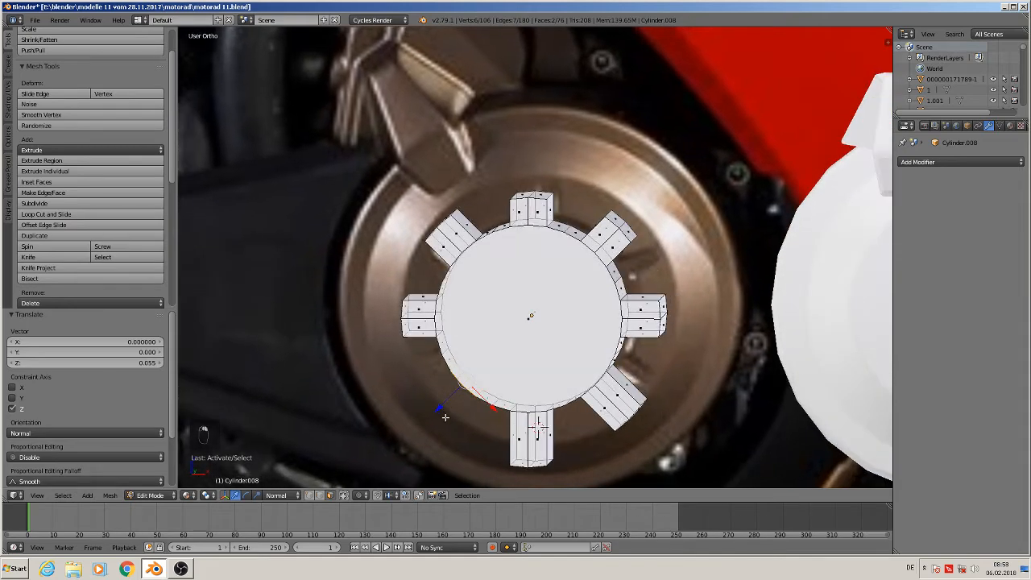
key(e)
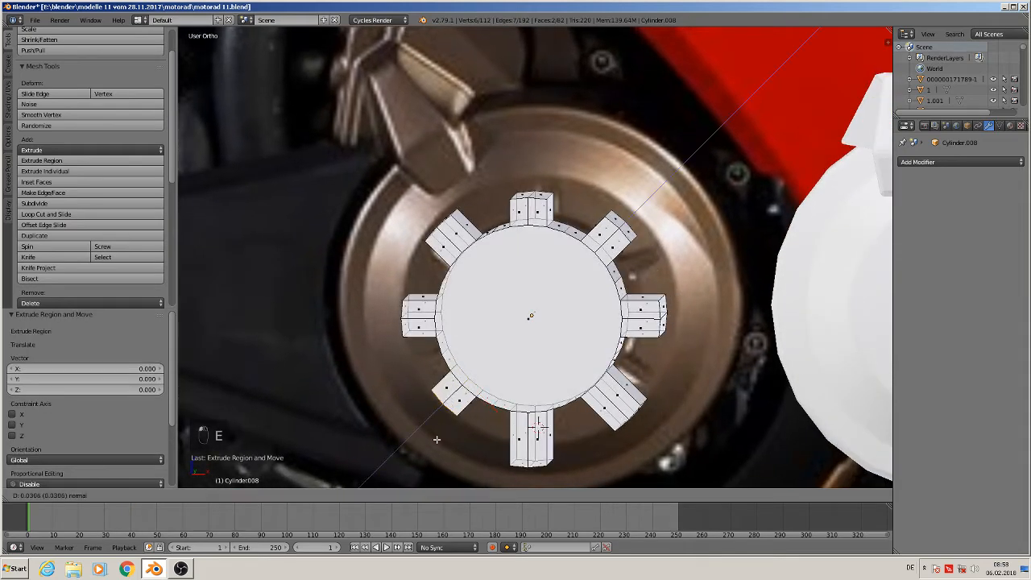
click(442, 441)
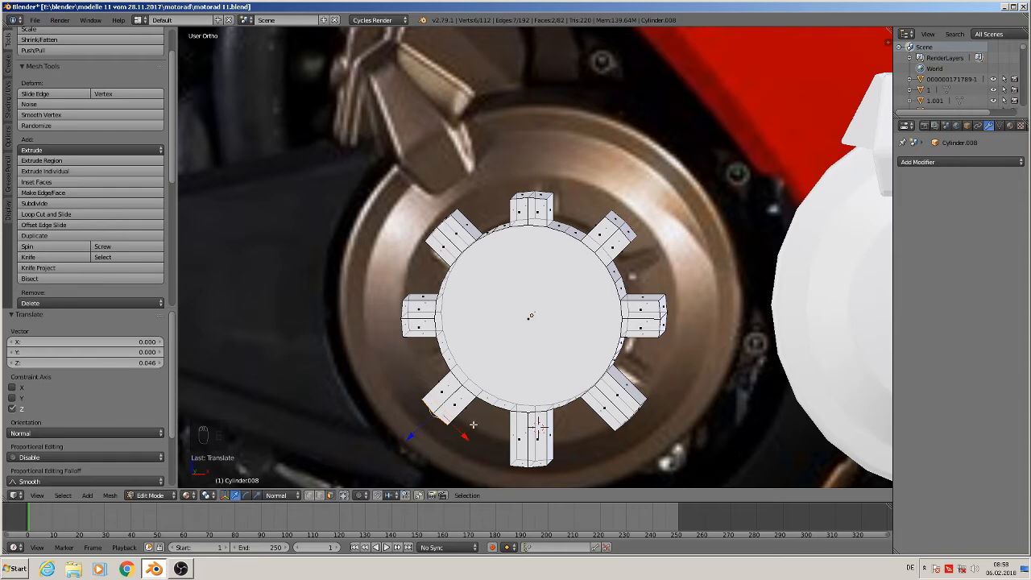
mouse_move(476, 410)
middle_down()
mouse_move(490, 396)
mouse_move(494, 410)
middle_up()
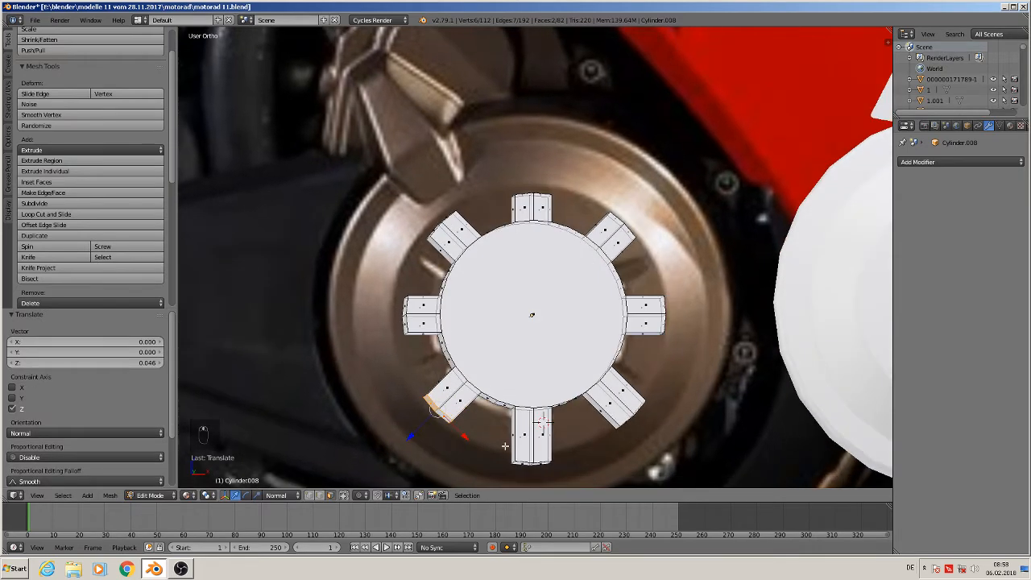
Shorten the bottom rib by moving its two end faces inward along their normal by about 0.024.
right_click(524, 464)
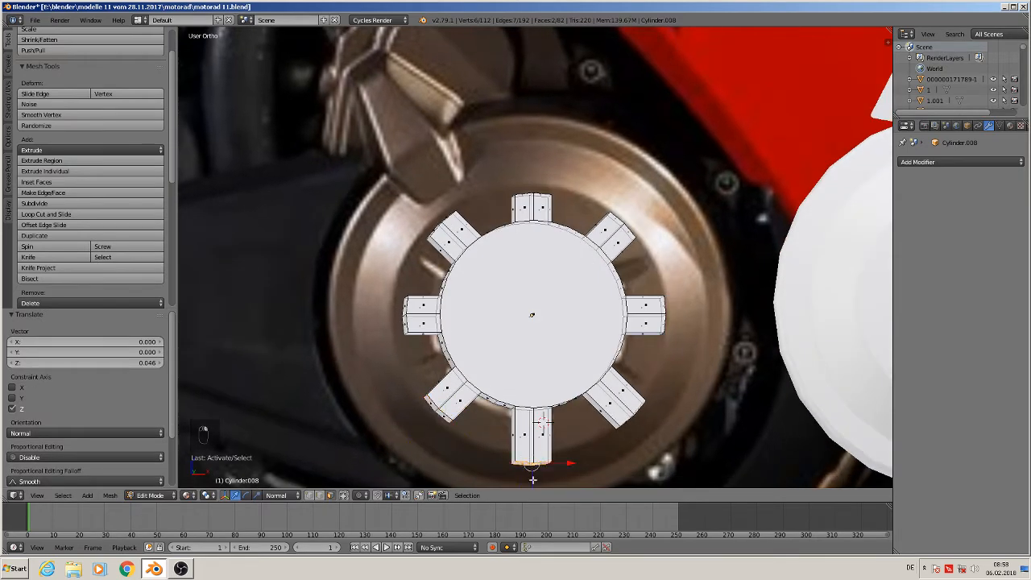
key(g)
key(z)
key(z)
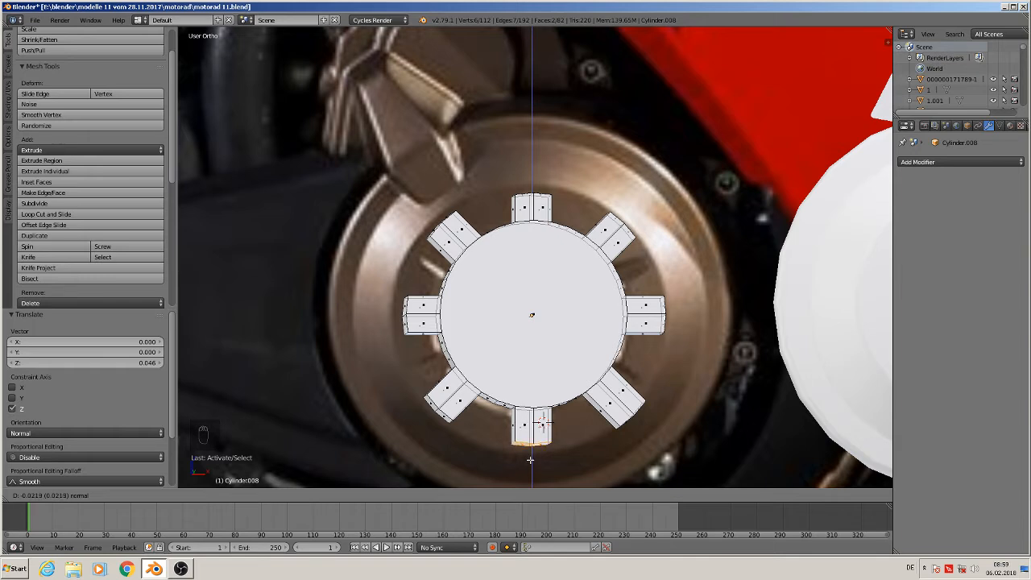
click(529, 460)
Shorten the lower-right rib by moving its two end faces inward along their normal by about 0.012.
right_click(622, 424)
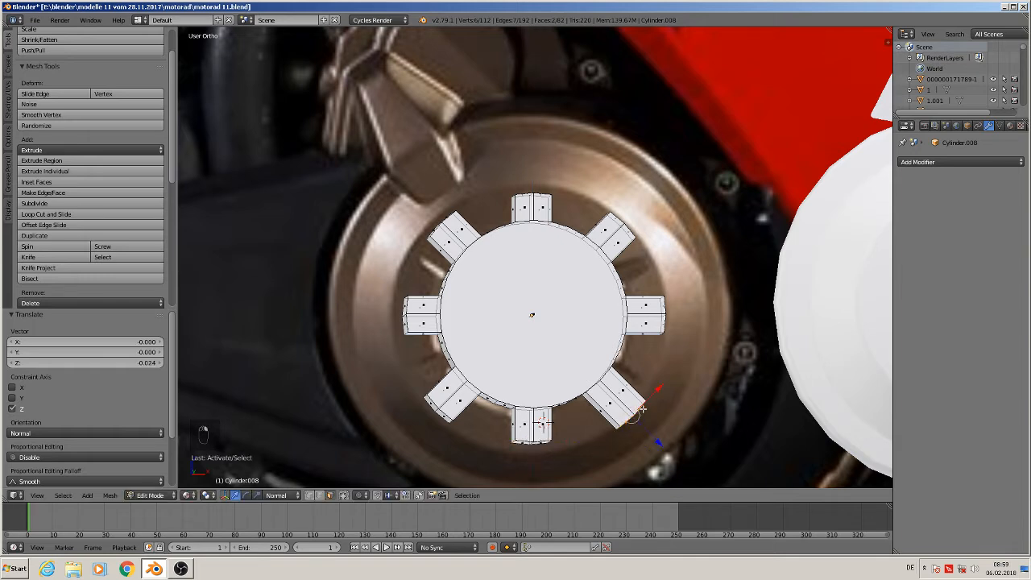
key(g)
key(z)
key(z)
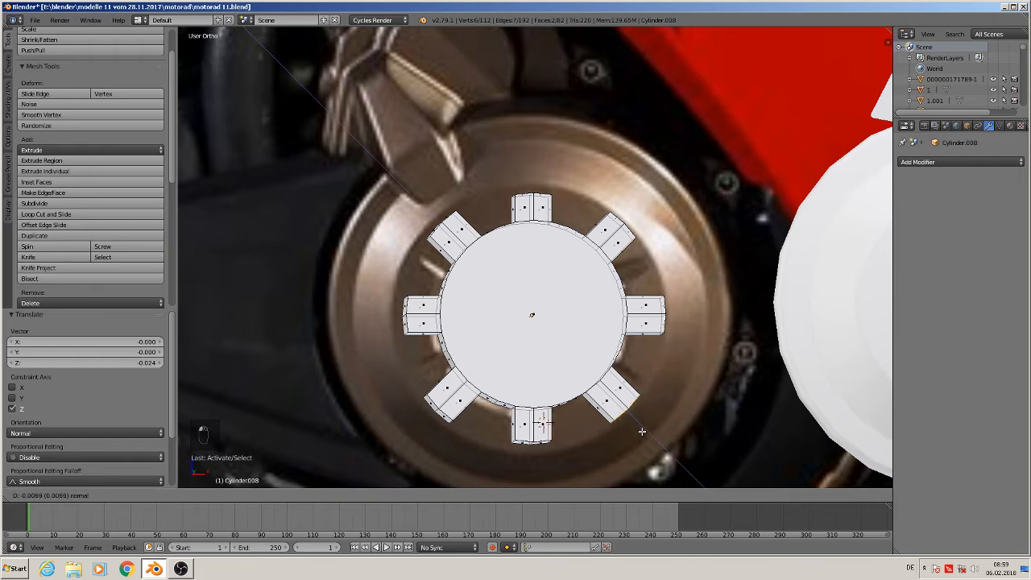
click(634, 395)
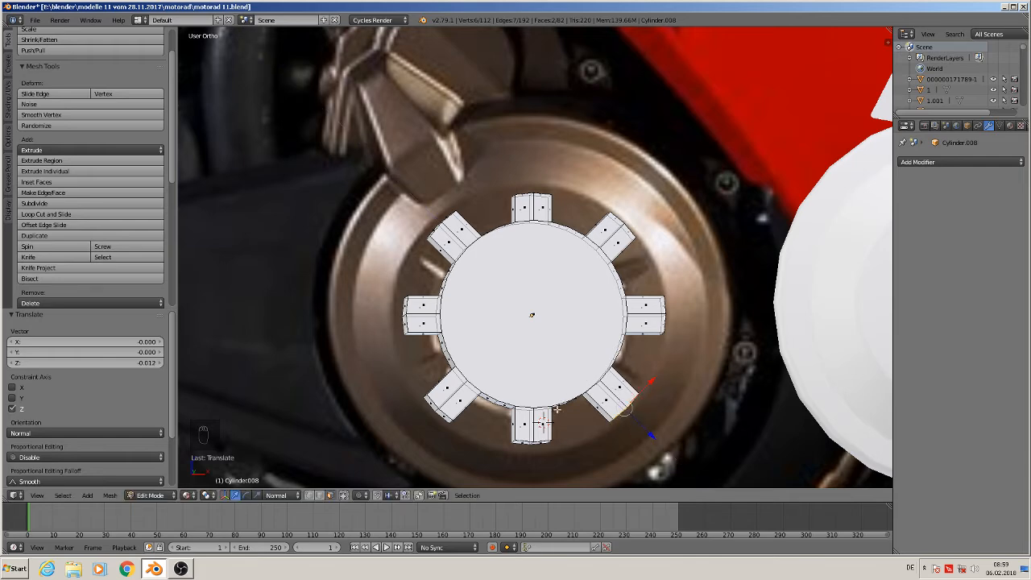
In edge selection mode, select both outer corner edges on each of the gear's upper-left, top, upper-right and right teeth.
middle_drag(557, 409, 538, 389)
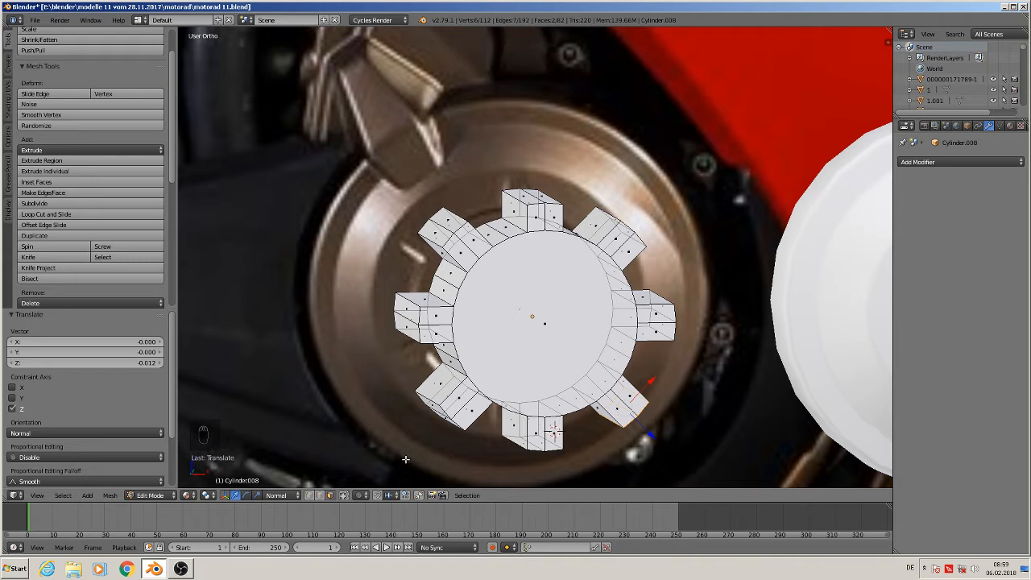
click(321, 496)
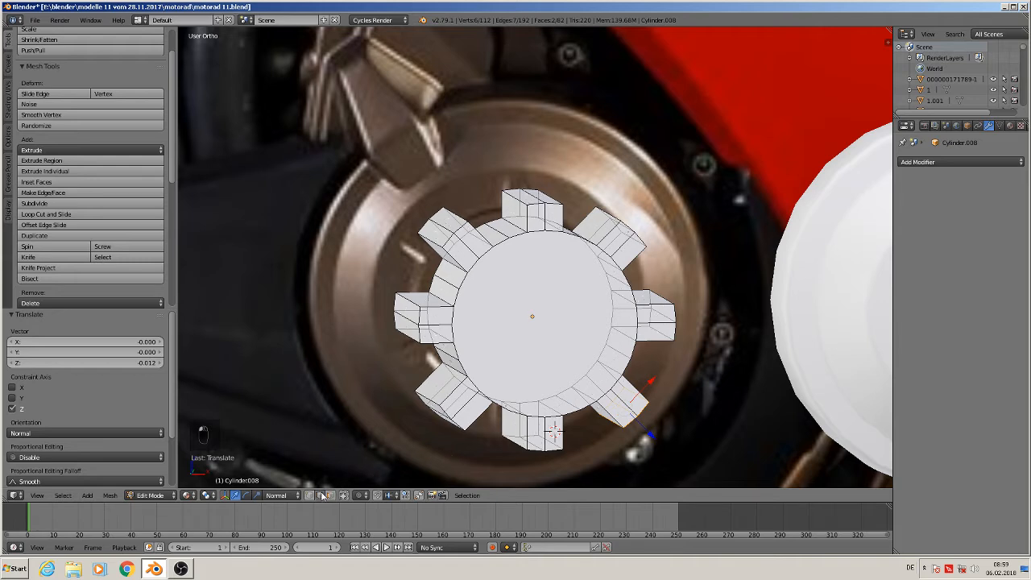
right_click(425, 242)
shift+right_click(457, 214)
shift+right_click(513, 197)
shift+right_click(554, 198)
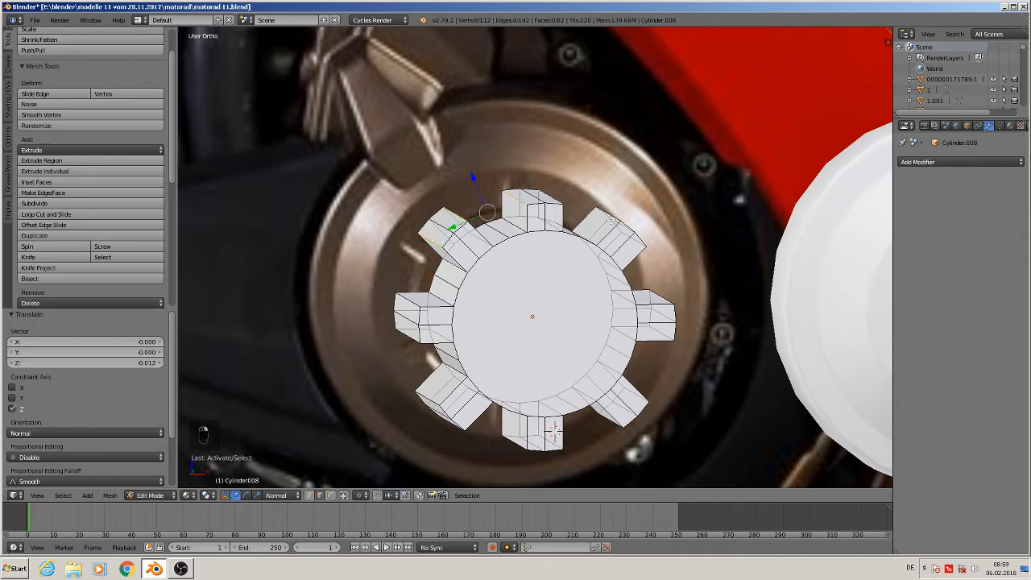
middle_drag(589, 249, 560, 256)
shift+right_click(610, 215)
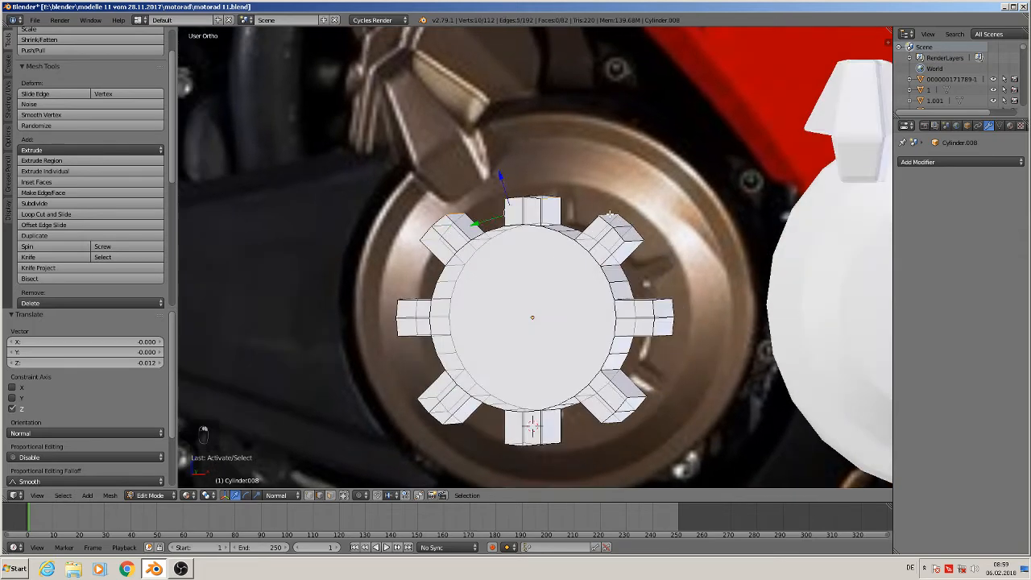
shift+right_click(675, 327)
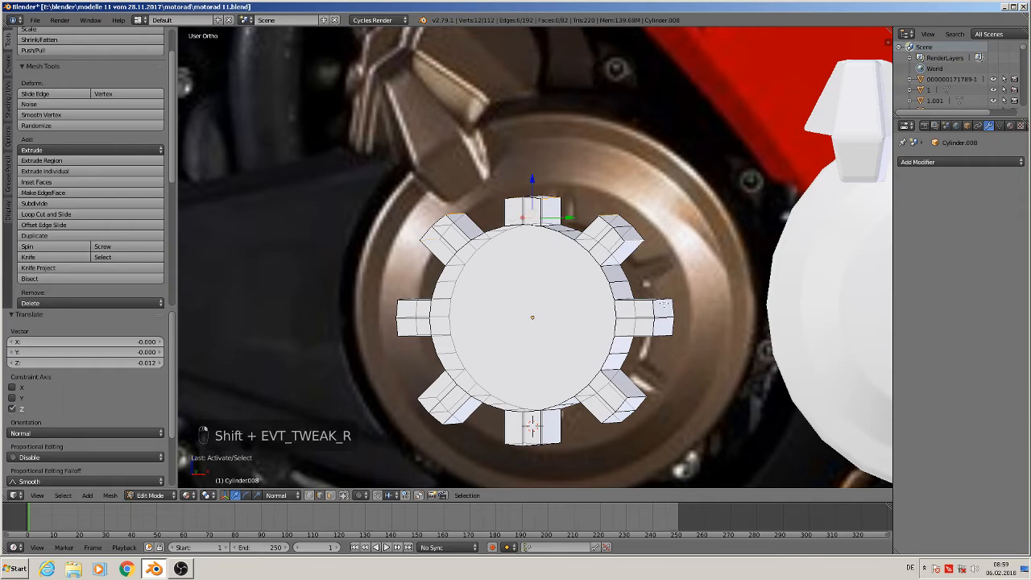
middle_drag(677, 321, 660, 339)
shift+right_click(669, 303)
shift+right_click(668, 333)
Add both outer corner edges of the lower-right, bottom, lower-left and left teeth to the edge selection.
shift+middle_drag(632, 418, 727, 312)
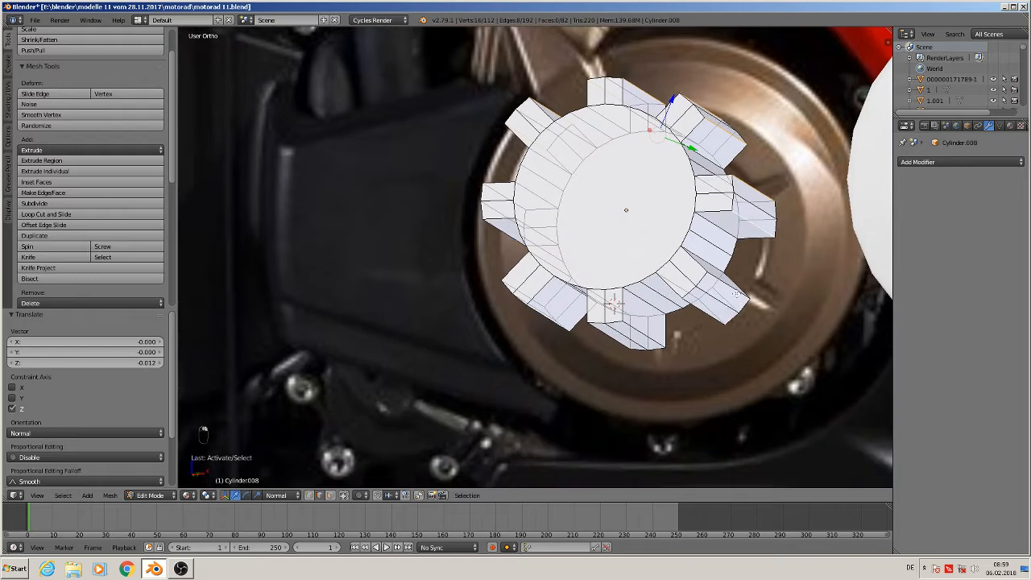
shift+right_click(735, 292)
shift+right_click(708, 319)
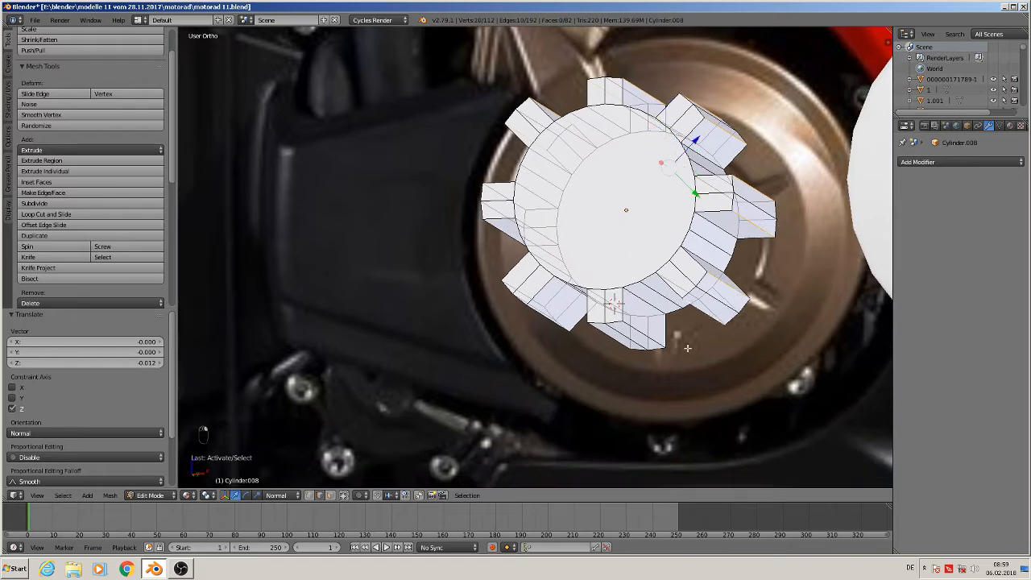
mouse_move(688, 348)
middle_down()
mouse_move(706, 357)
mouse_move(689, 346)
middle_up()
shift+right_click(642, 340)
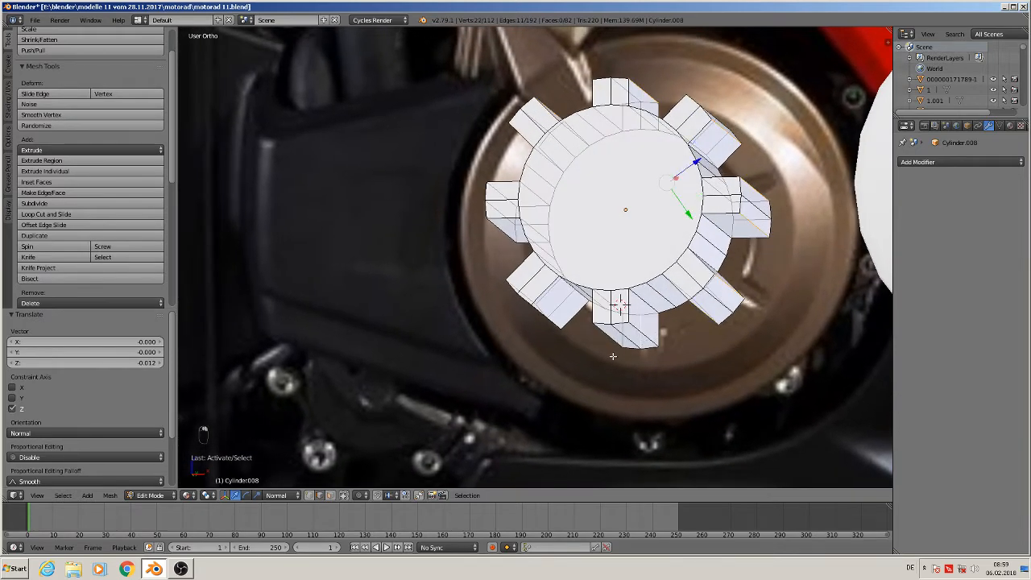
shift+right_click(646, 322)
shift+right_click(644, 337)
shift+right_click(607, 343)
middle_drag(612, 348, 635, 352)
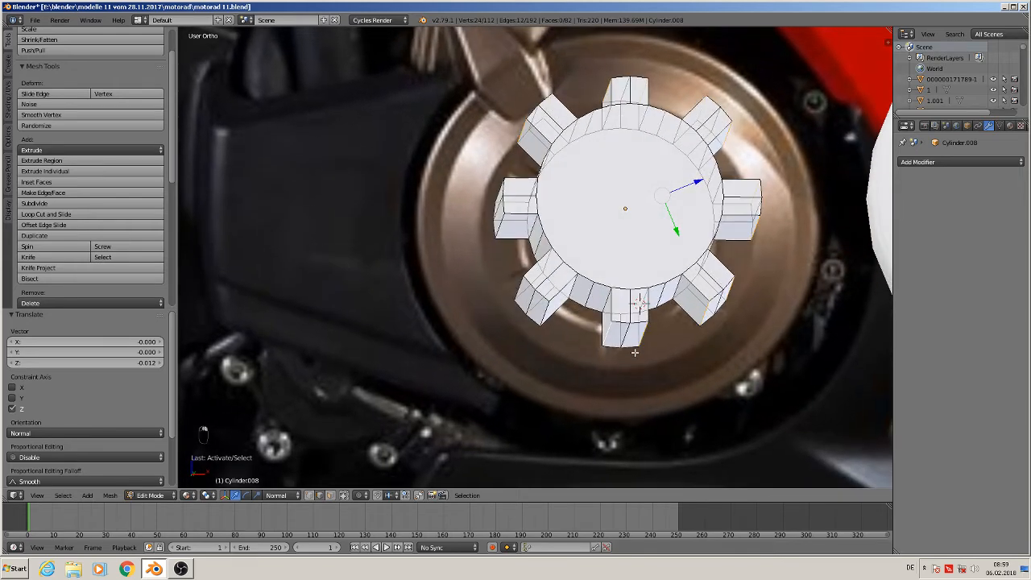
shift+right_click(542, 316)
shift+right_click(514, 288)
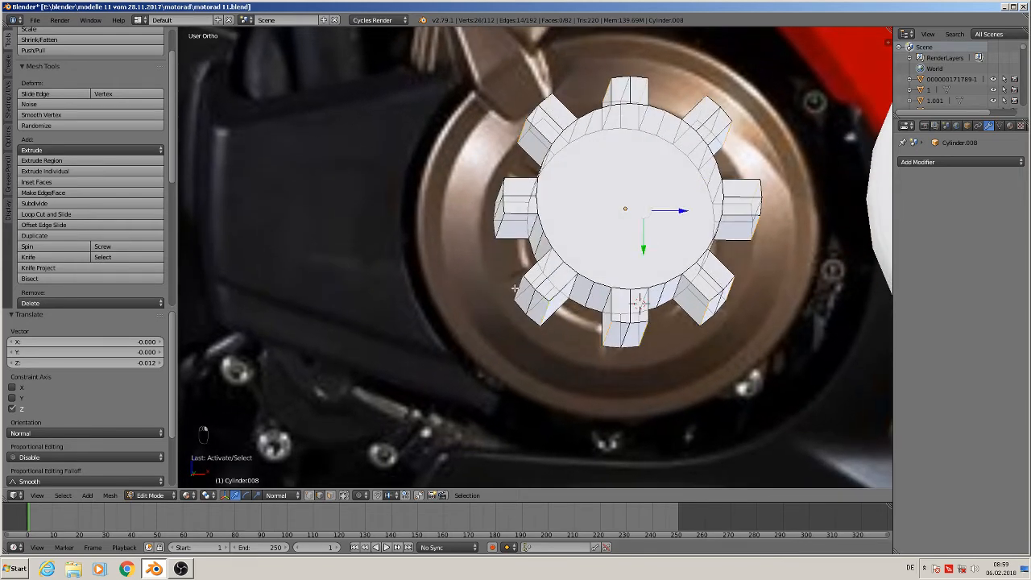
shift+right_click(500, 218)
shift+right_click(495, 186)
middle_drag(499, 202, 536, 329)
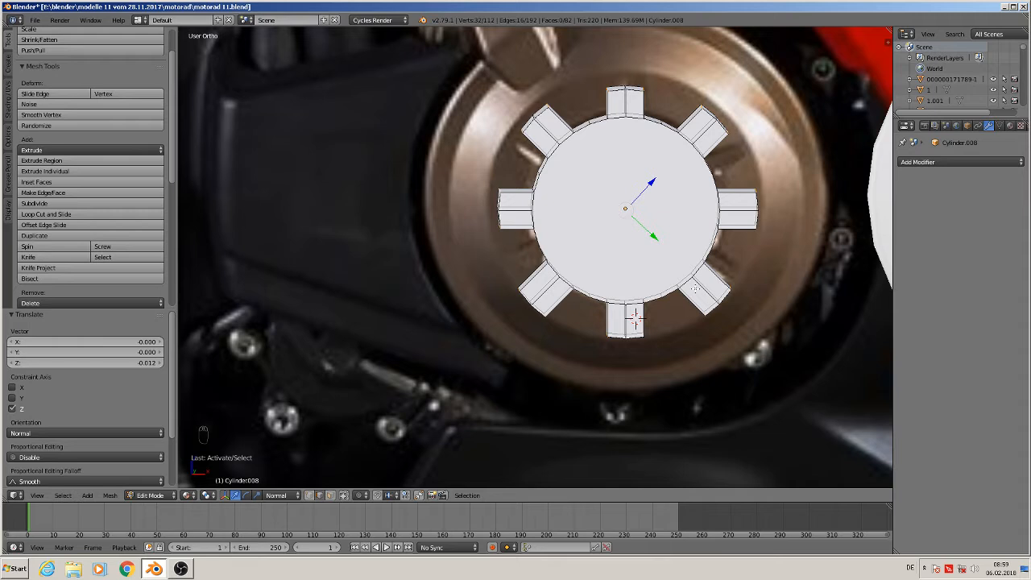
Bevel the selected tooth corner edges with an amount of about 0.158 and 4 segments to round the tooth tips.
key(ctrl+b)
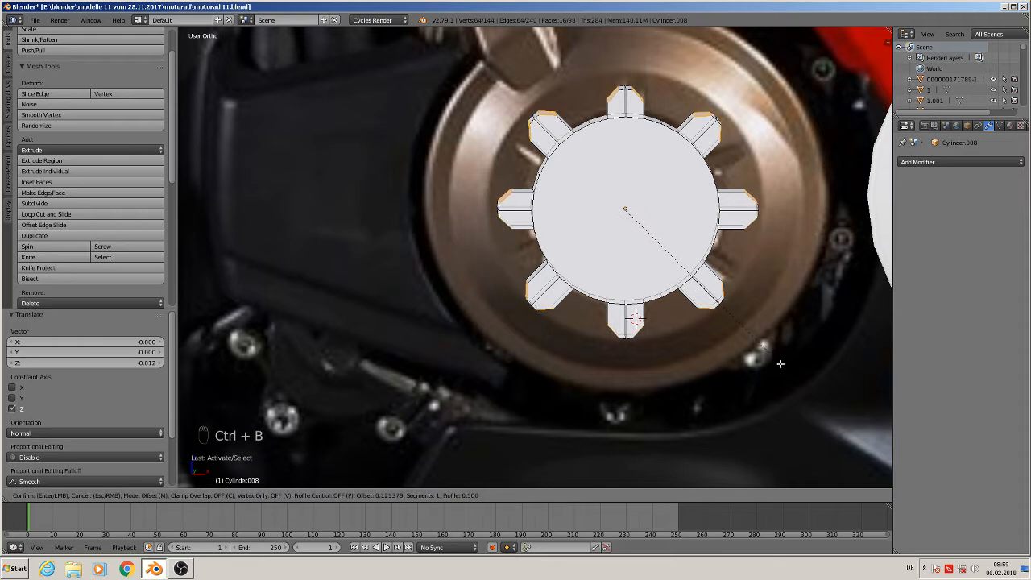
scroll(796, 396, up, 1)
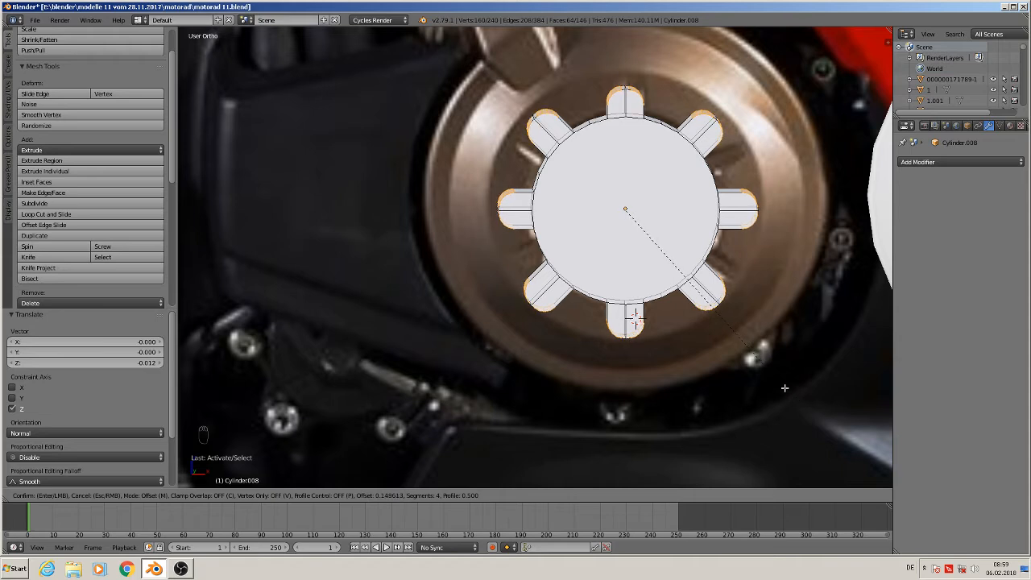
click(787, 396)
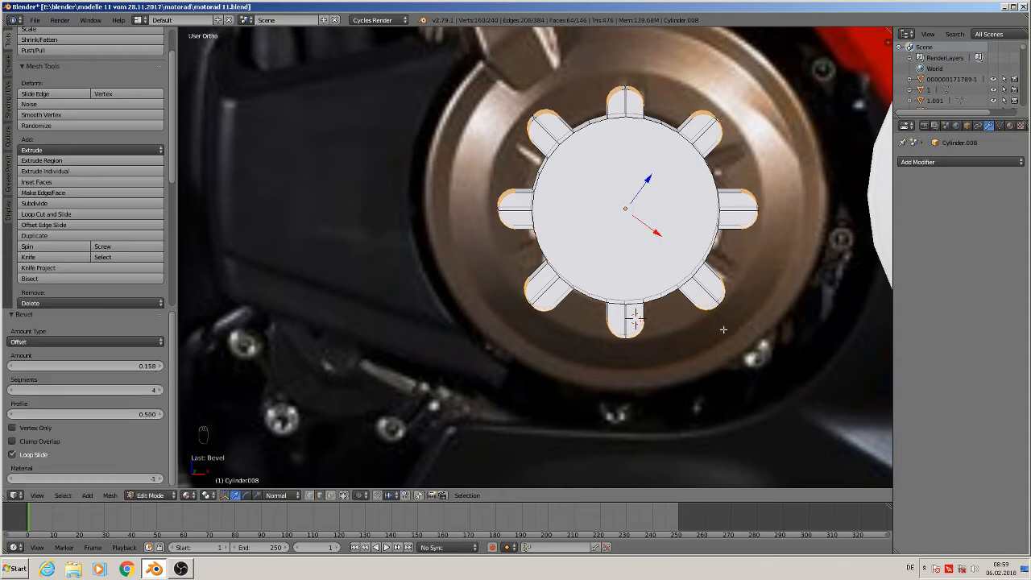
key(Tab)
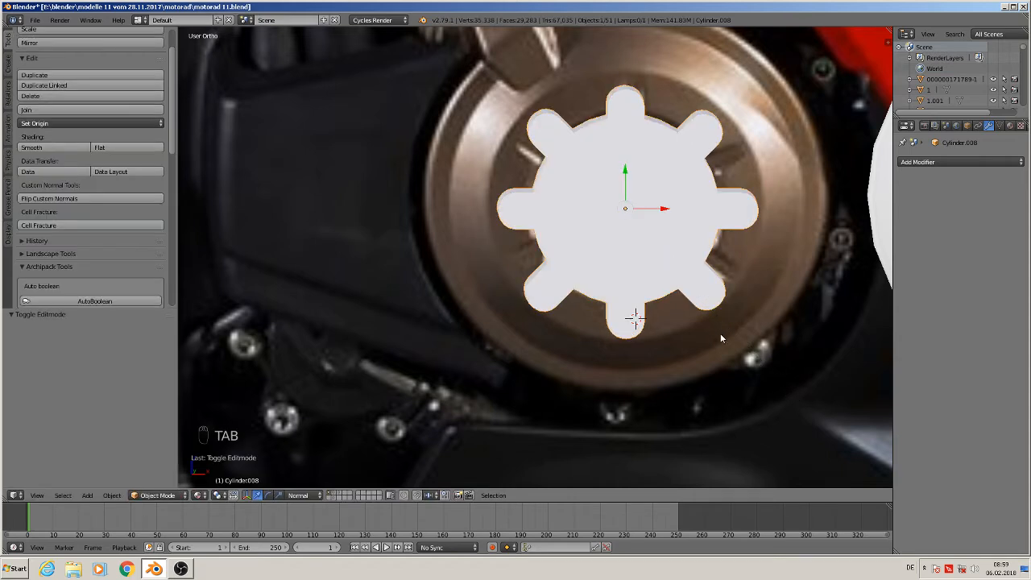
mouse_move(720, 332)
middle_down()
mouse_move(759, 339)
mouse_move(710, 327)
middle_up()
key(Tab)
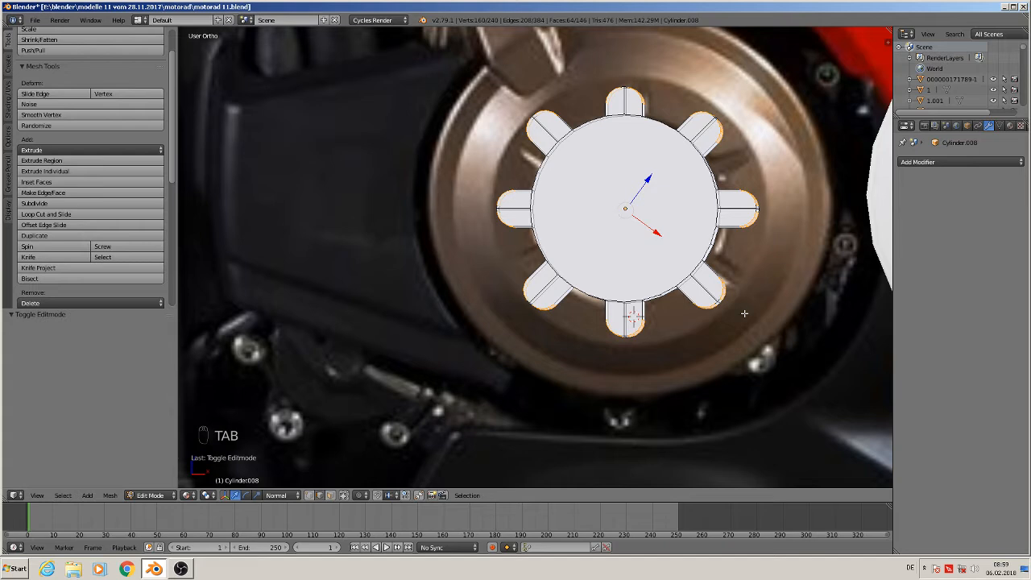
Deselect the whole mesh, set the pivot to individual origins and the transform orientation to Global.
key(a)
key(a)
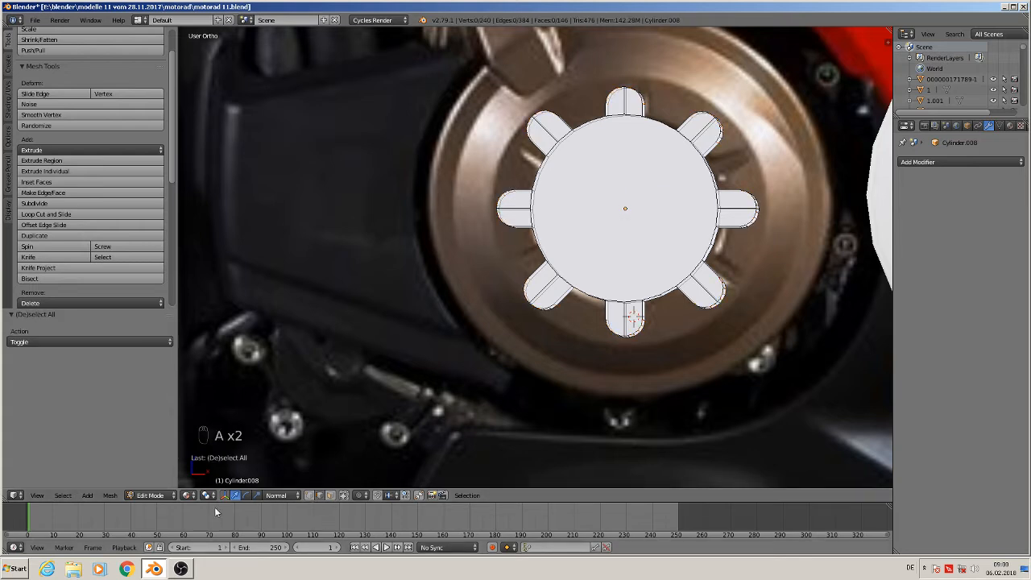
click(207, 494)
click(271, 470)
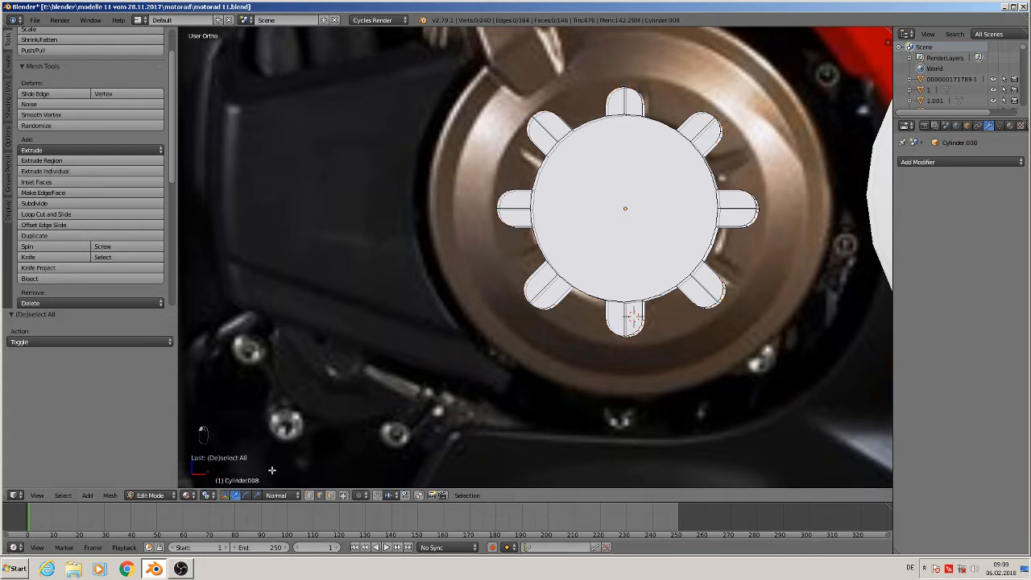
click(282, 494)
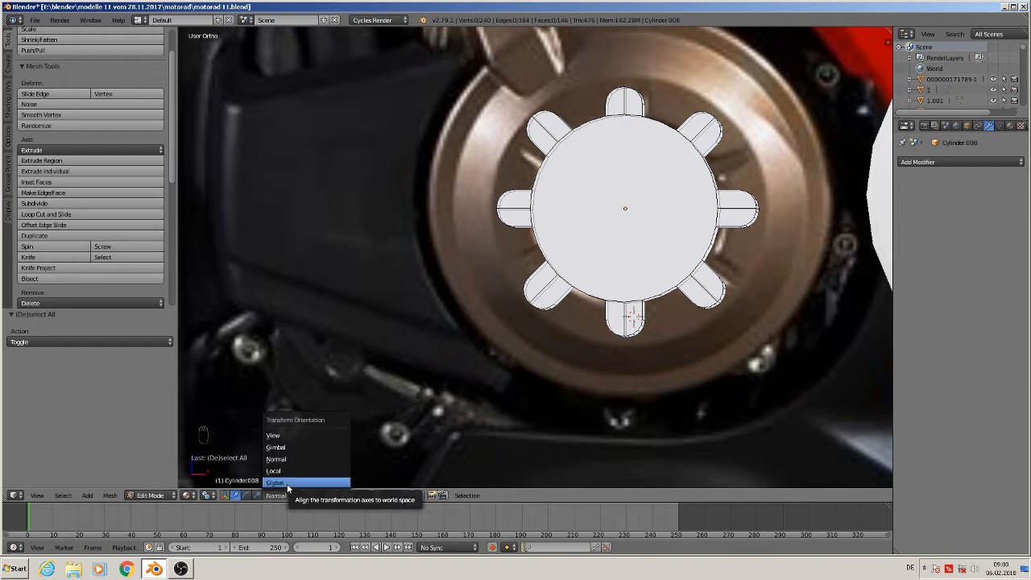
click(286, 483)
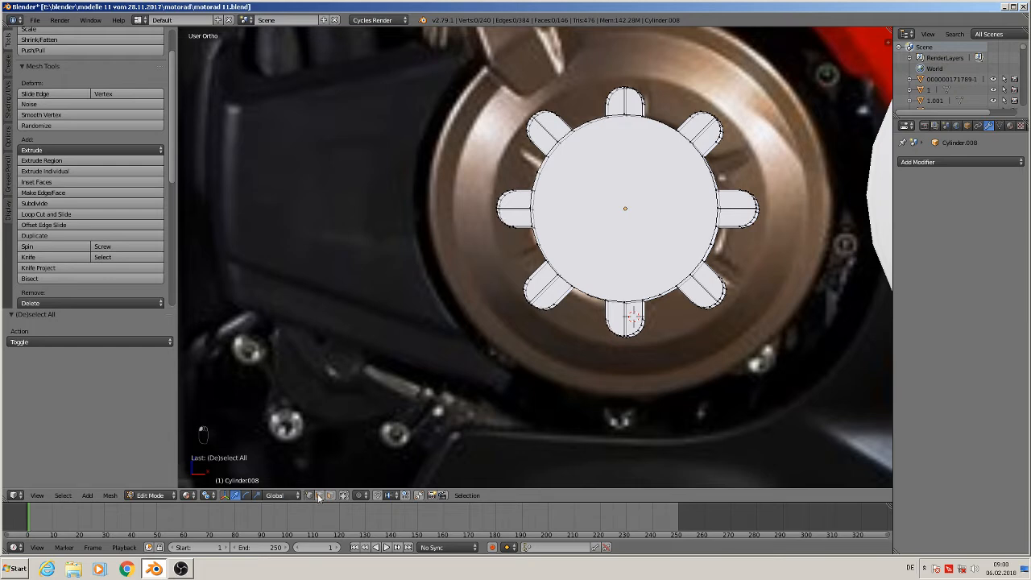
Circle-select the rounded outer ends of all eight gear teeth, leaving the hub unselected.
key(a)
key(a)
key(c)
mouse_move(557, 107)
mouse_down()
mouse_move(532, 141)
mouse_move(502, 227)
mouse_move(506, 251)
mouse_move(556, 316)
mouse_move(659, 330)
mouse_move(700, 314)
mouse_move(701, 301)
mouse_move(725, 288)
mouse_up()
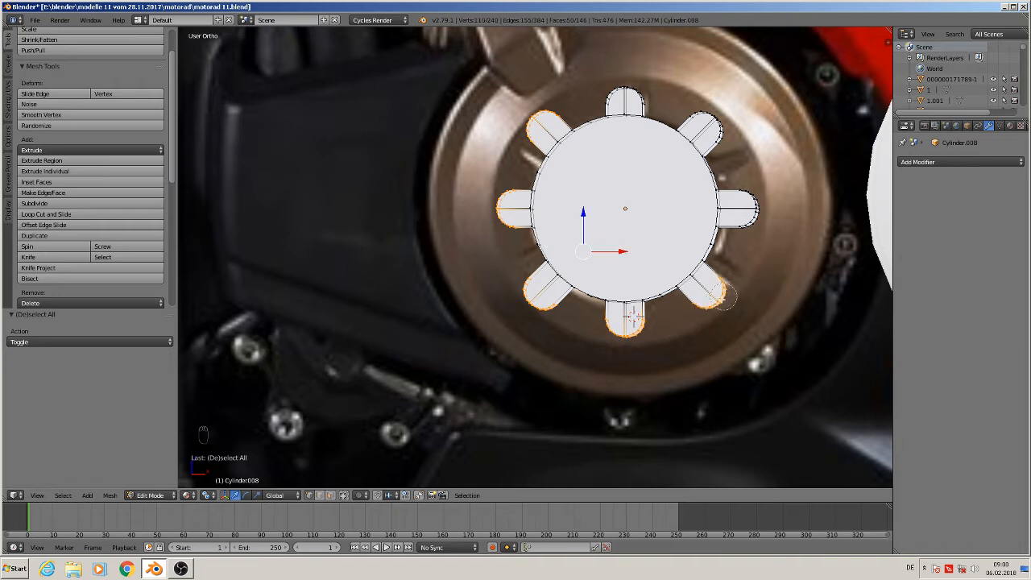
mouse_move(749, 253)
mouse_down()
mouse_move(741, 211)
mouse_move(753, 187)
mouse_move(738, 141)
mouse_move(649, 92)
mouse_move(606, 94)
mouse_up()
right_click(607, 94)
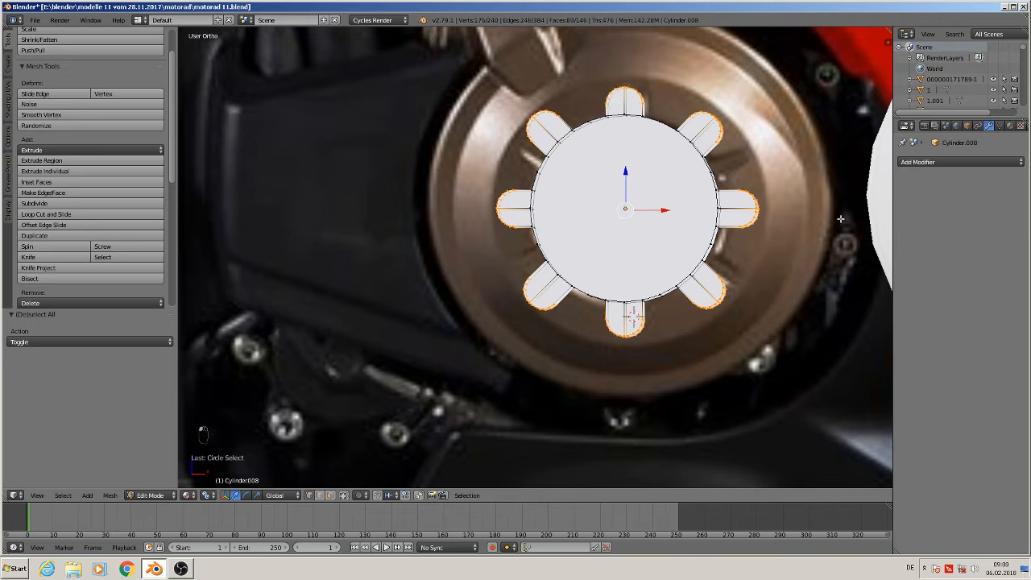
Scale the selected tooth ends to about 0.489, each around its own centre, to taper the teeth, and check the shape from the side.
key(s)
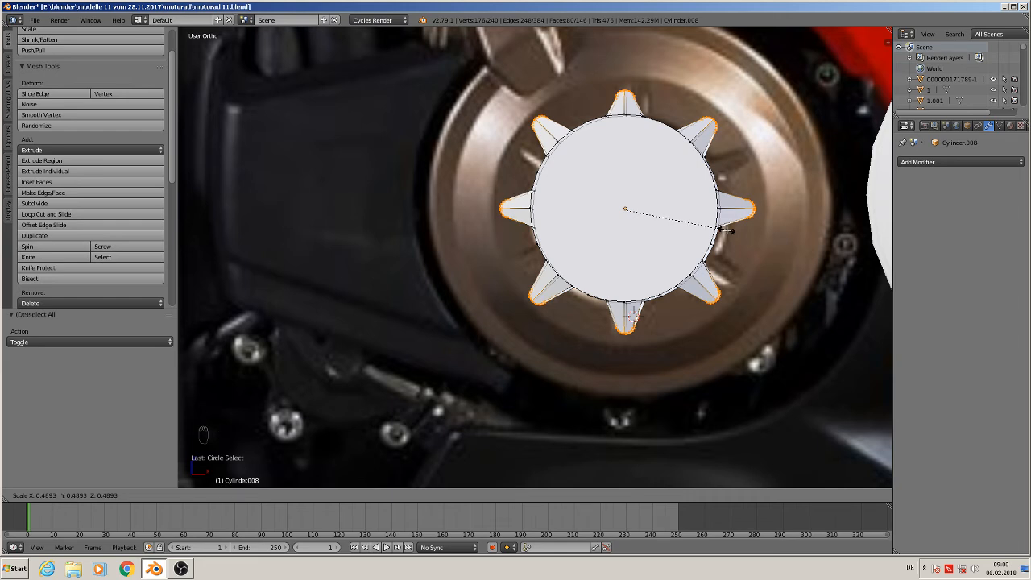
click(725, 230)
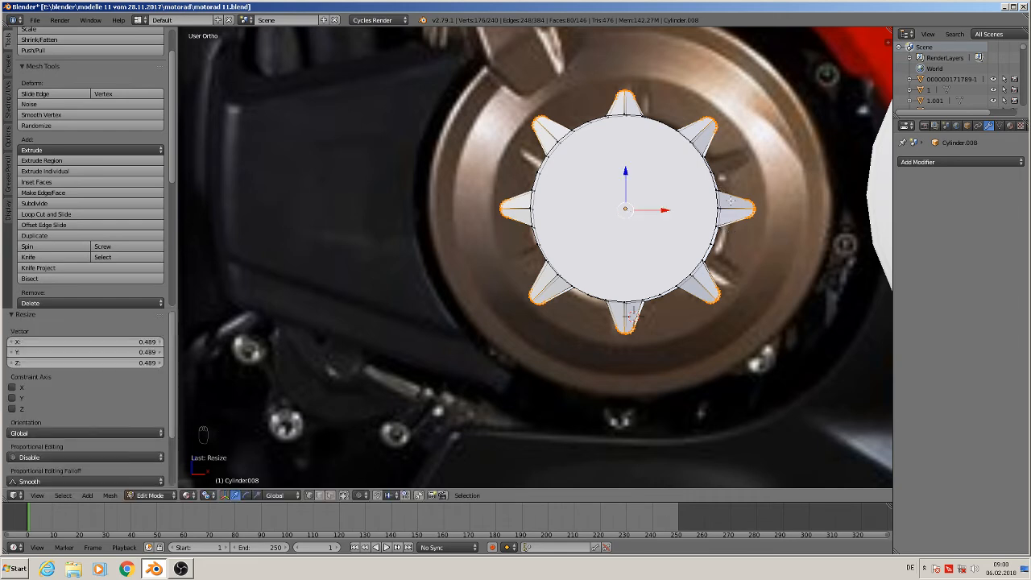
key(Tab)
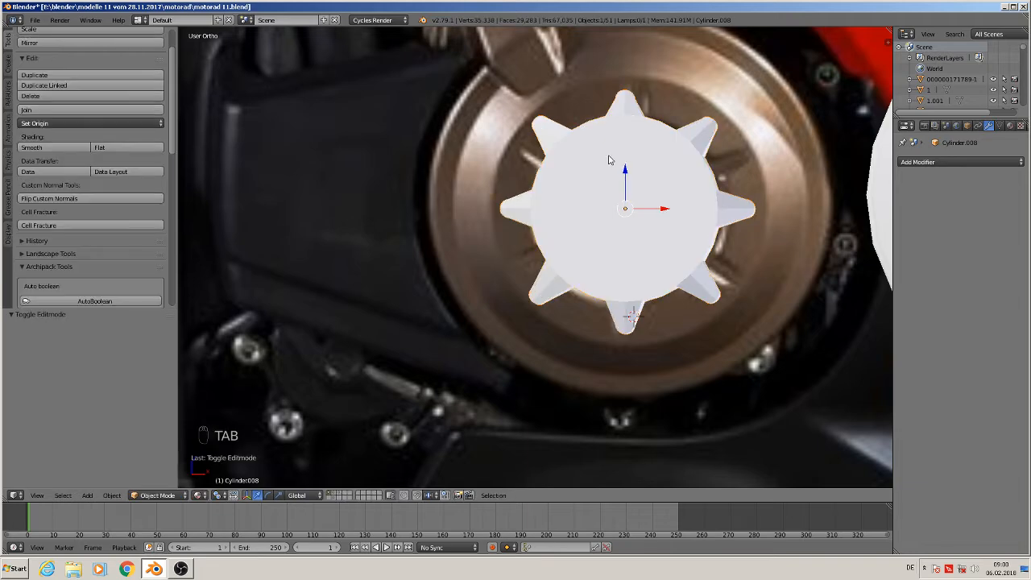
middle_drag(644, 221, 693, 258)
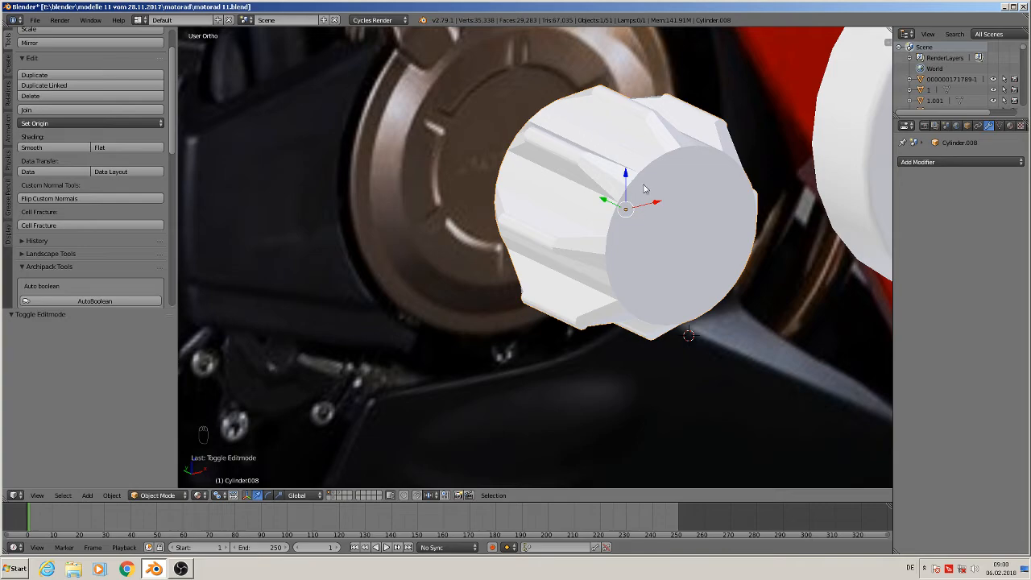
key(Tab)
middle_drag(644, 190, 685, 253)
key(s)
key(y)
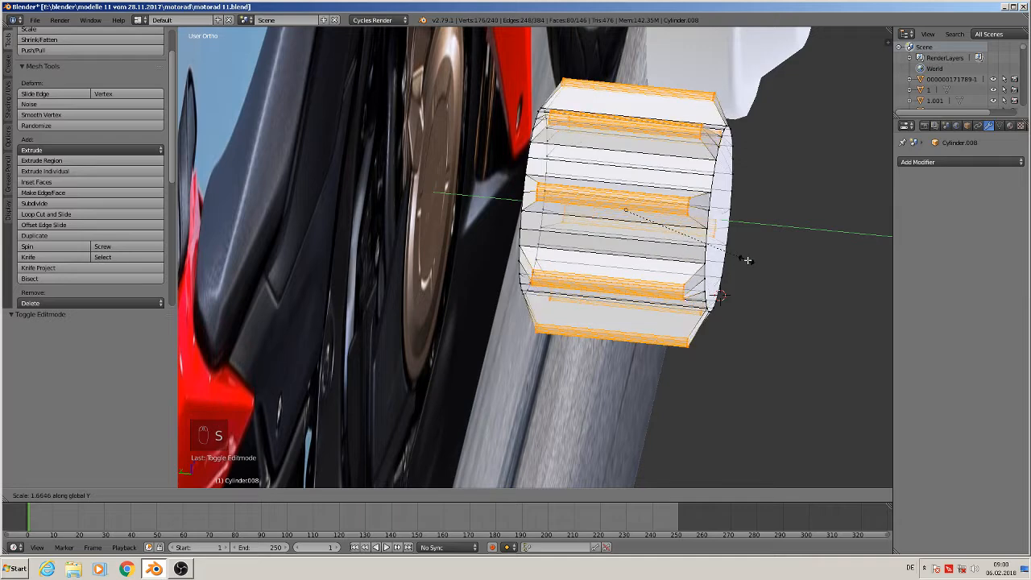
click(773, 263)
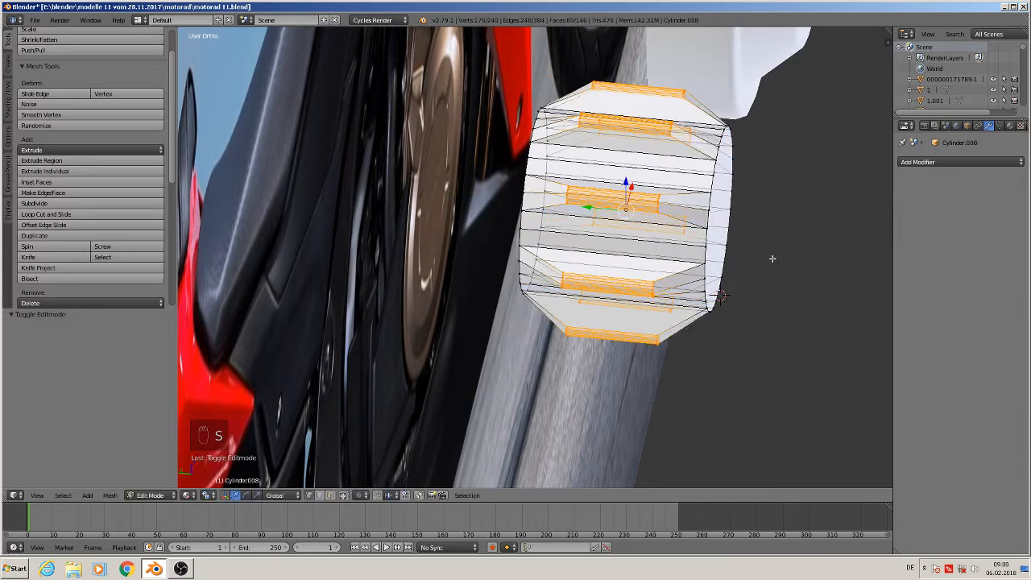
In top view, stretch the tooth ends along global Y to the hub's full depth, then deselect them and leave mesh editing.
key(KP_7)
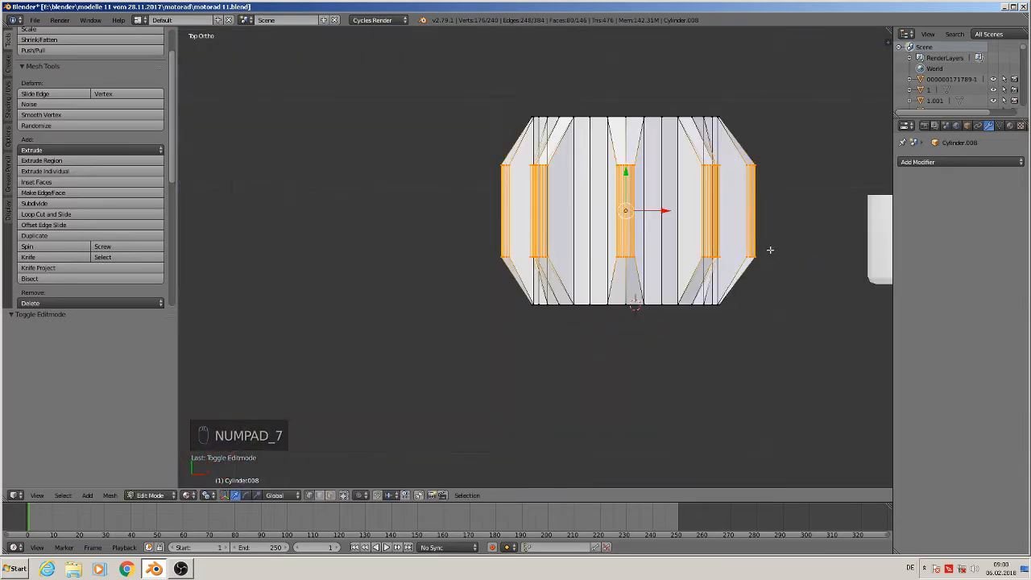
key(s)
key(y)
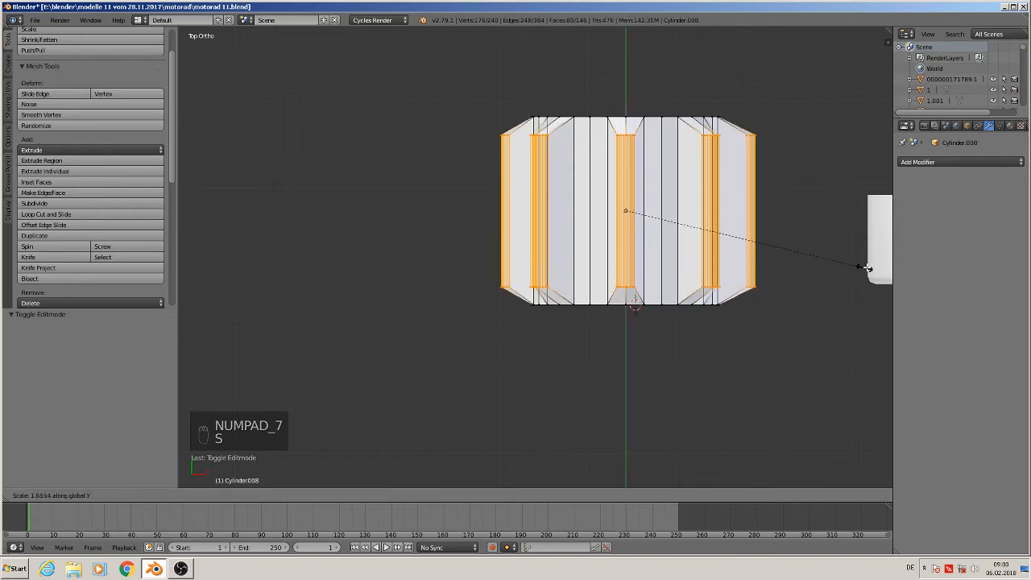
click(211, 260)
key(a)
middle_drag(271, 260, 344, 171)
key(Tab)
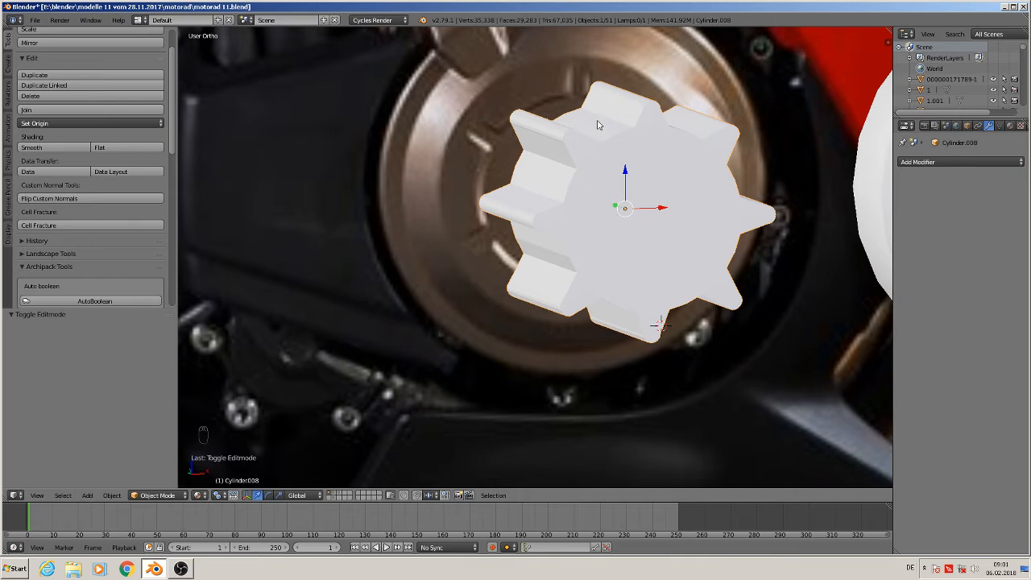
In front view, move the gear about 1.010 along global X, past the white engine cover model towards the front wheel.
key(KP_1)
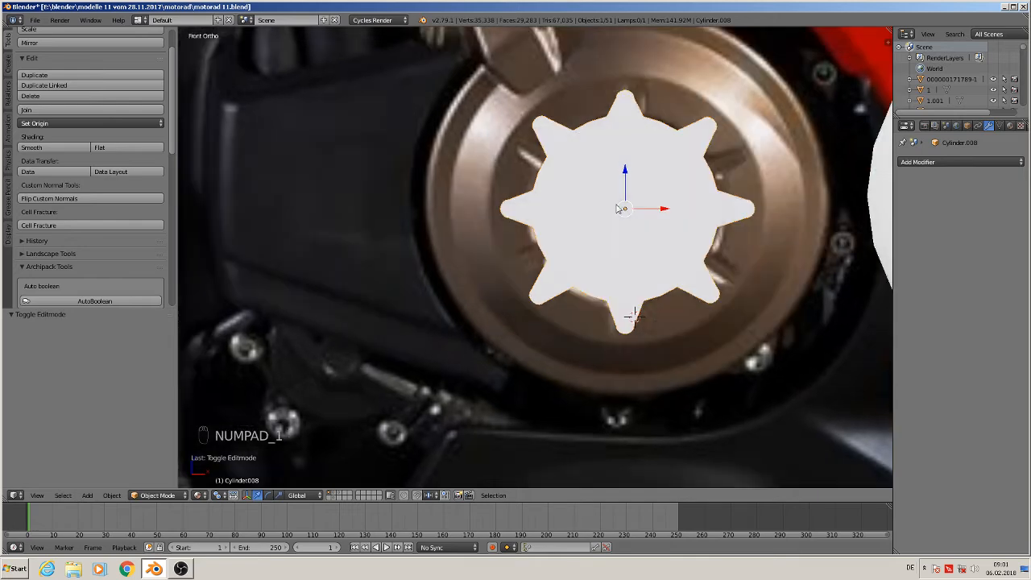
scroll(636, 177, down, 3)
scroll(643, 173, up, 4)
scroll(643, 173, down, 7)
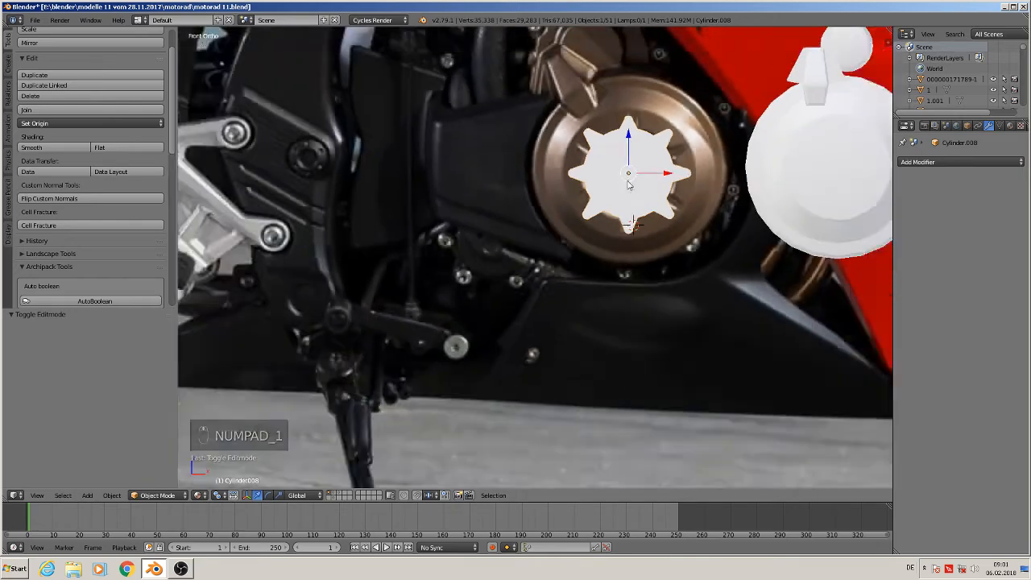
shift+middle_drag(634, 206, 441, 226)
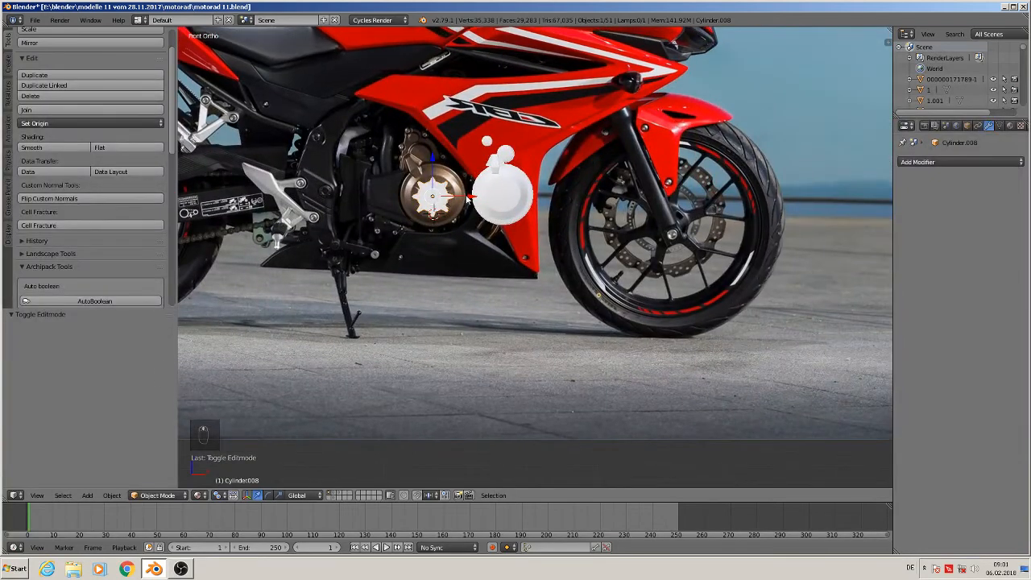
key(g)
key(x)
click(525, 221)
scroll(525, 221, up, 3)
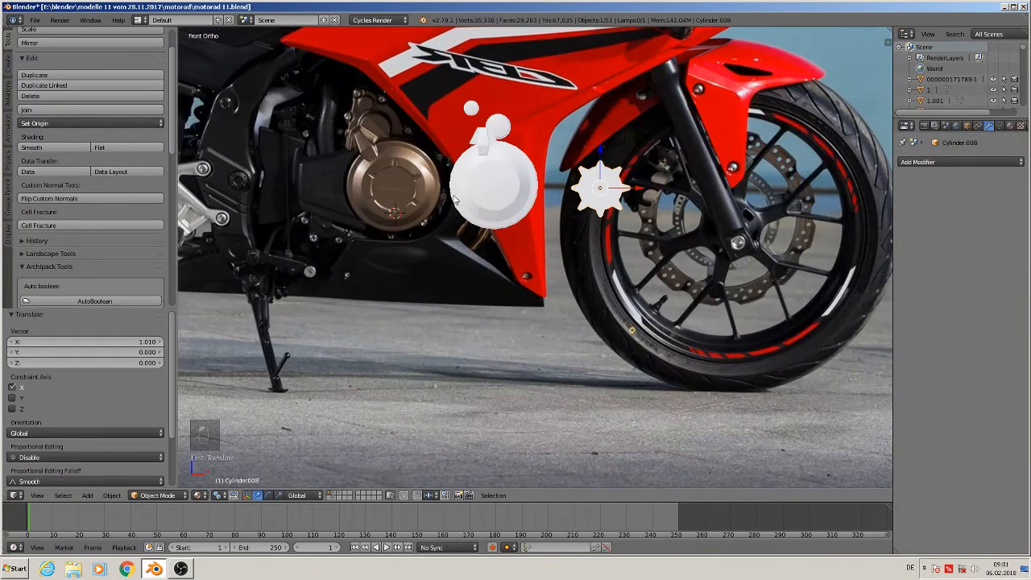
Deselect the gear and place the 3D cursor on the round black cap in the frame plate beside the footrest bracket.
key(a)
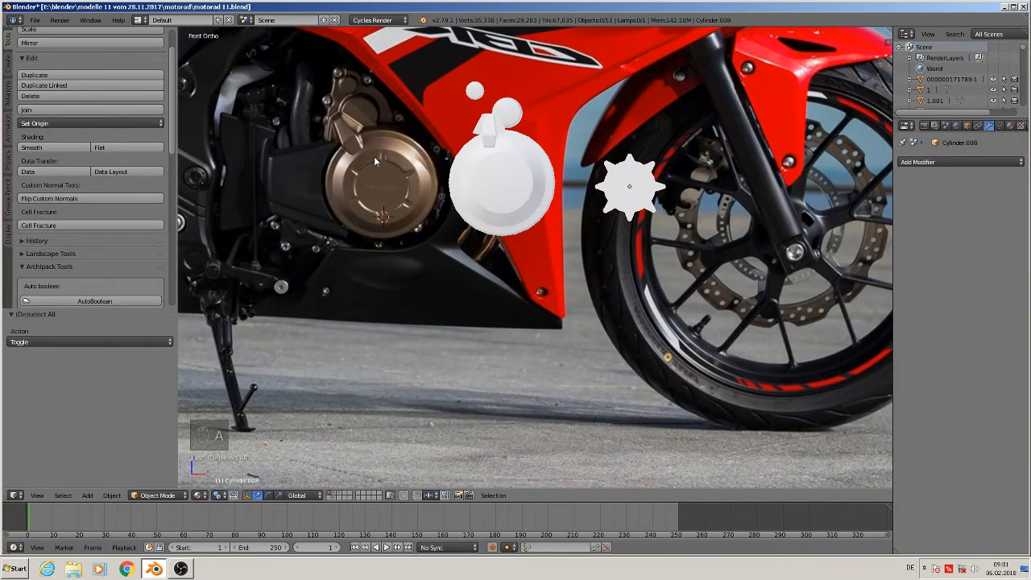
shift+middle_drag(377, 161, 621, 214)
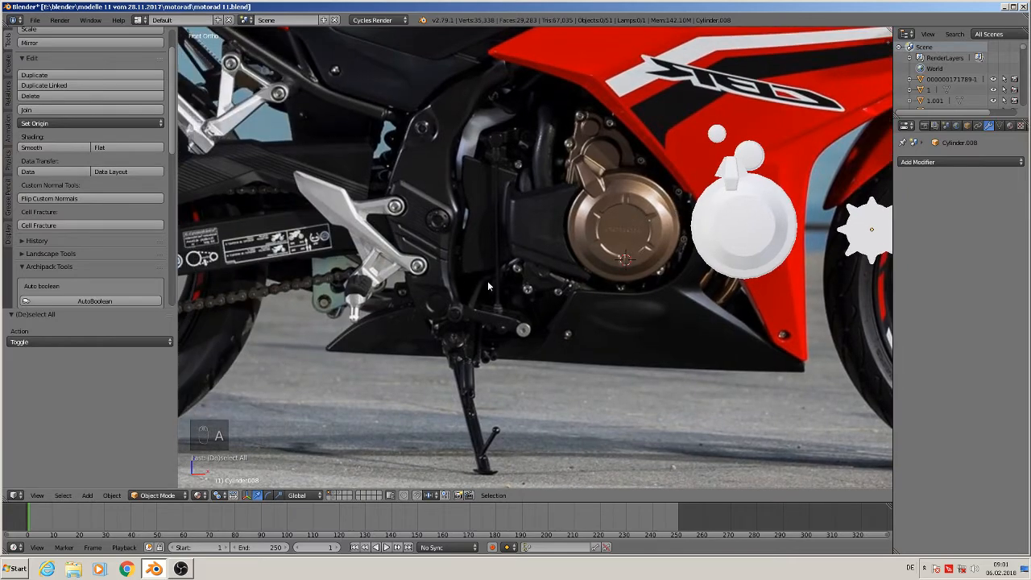
scroll(482, 271, up, 4)
shift+middle_drag(475, 262, 651, 260)
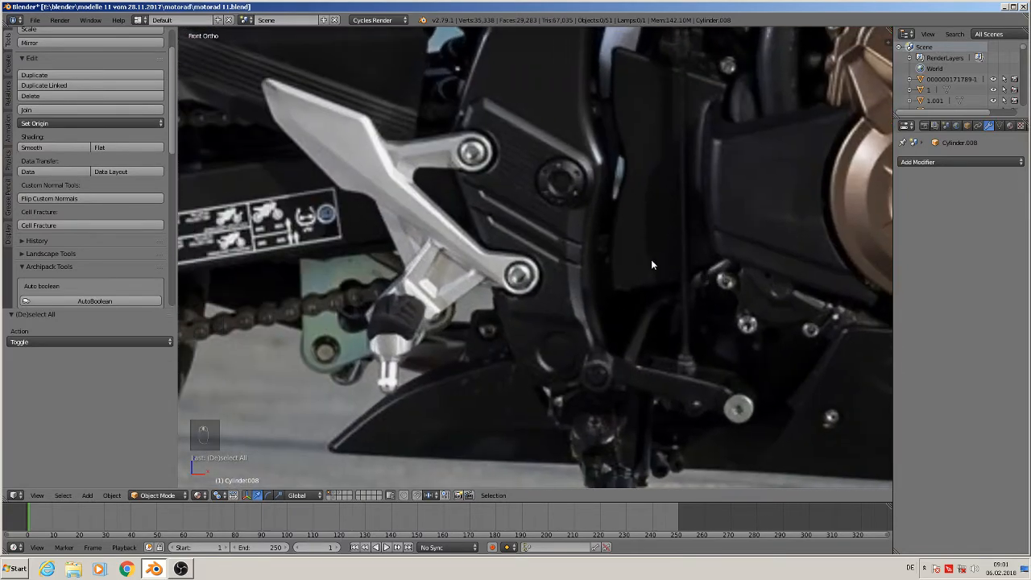
click(561, 184)
scroll(392, 368, down, 4)
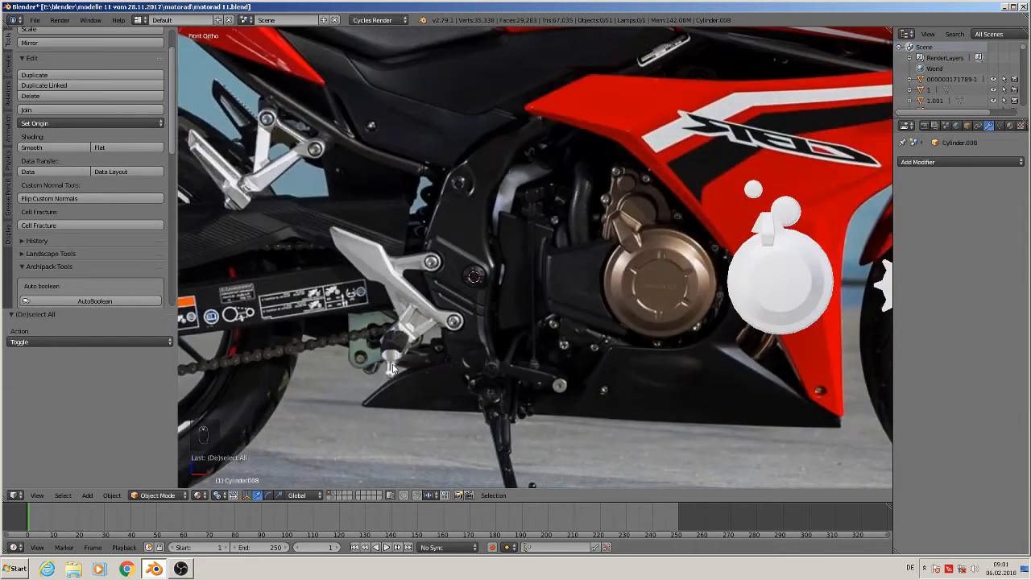
scroll(393, 368, up, 3)
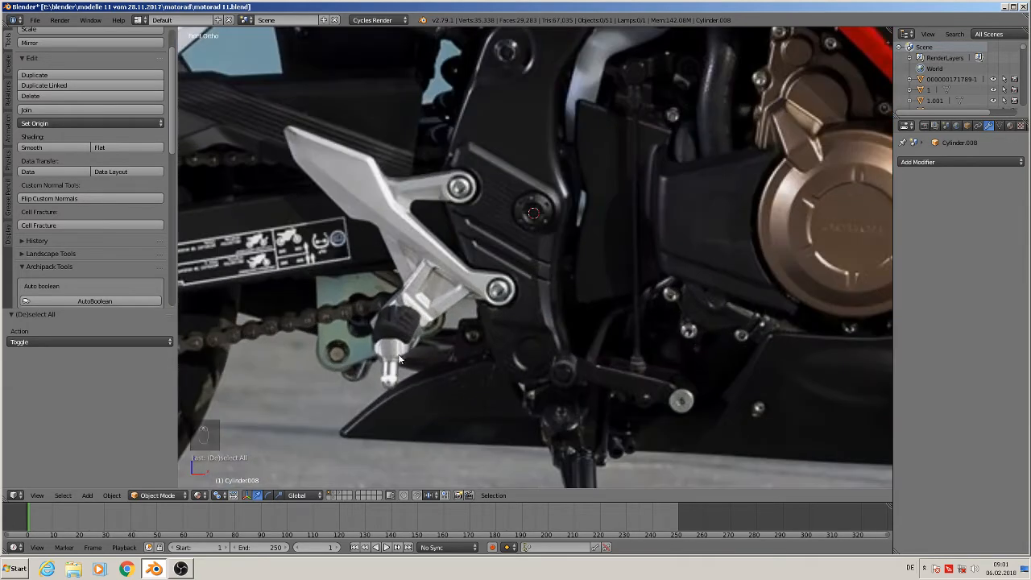
Add a 24-vertex mesh circle at the 3D cursor and rotate it 90° about the X axis.
click(87, 495)
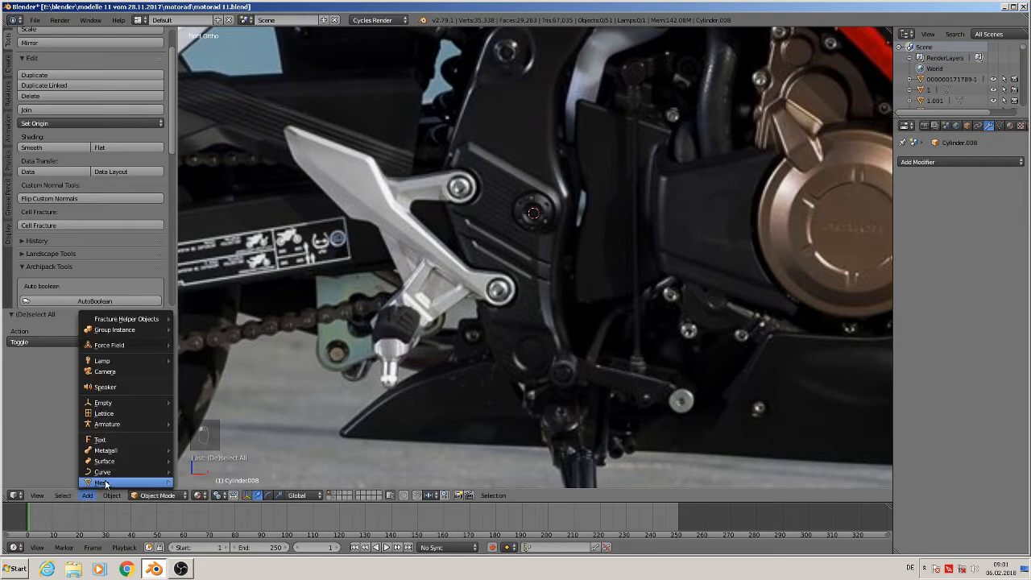
mouse_move(106, 473)
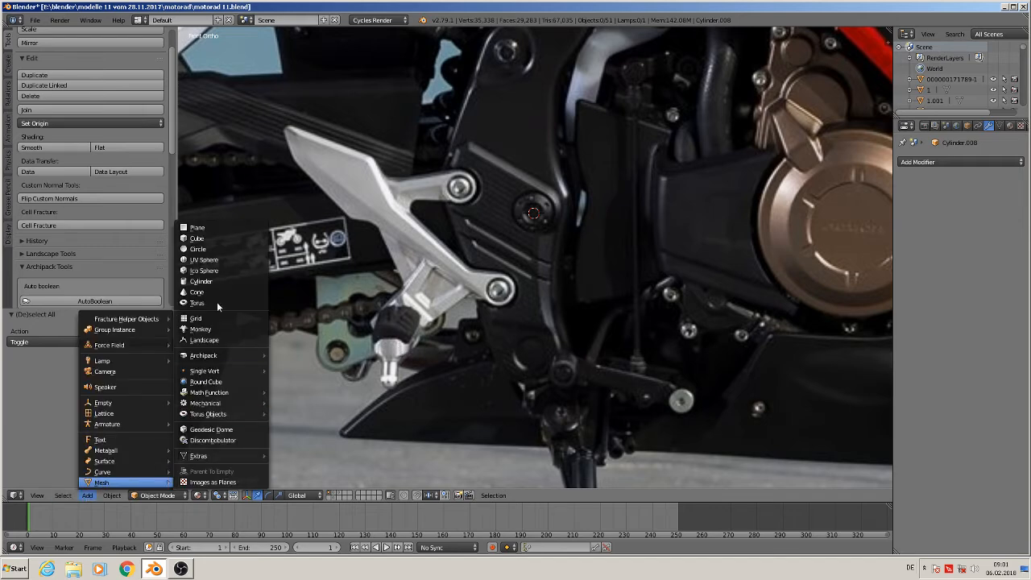
click(215, 251)
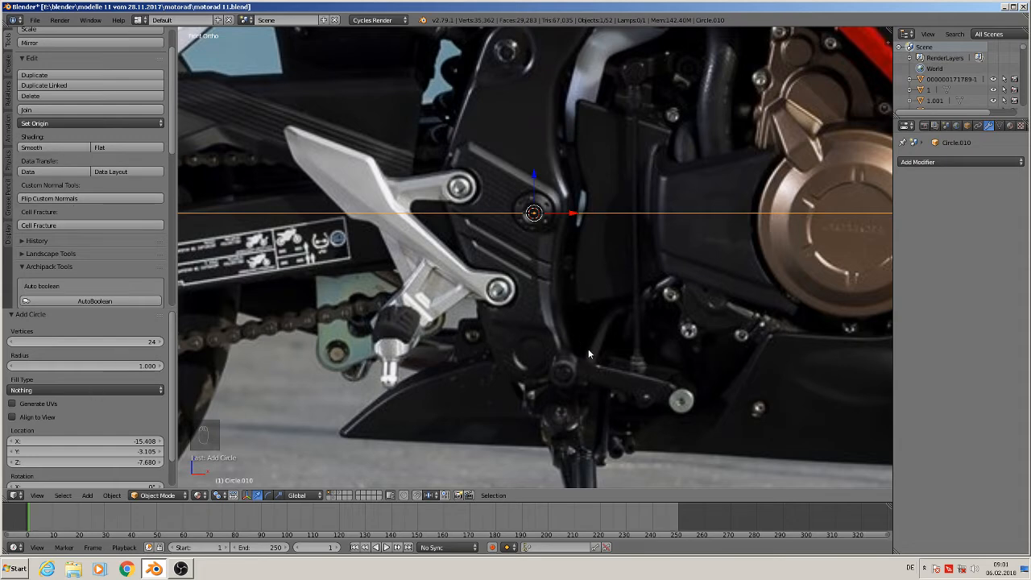
text(rx90)
key(Return)
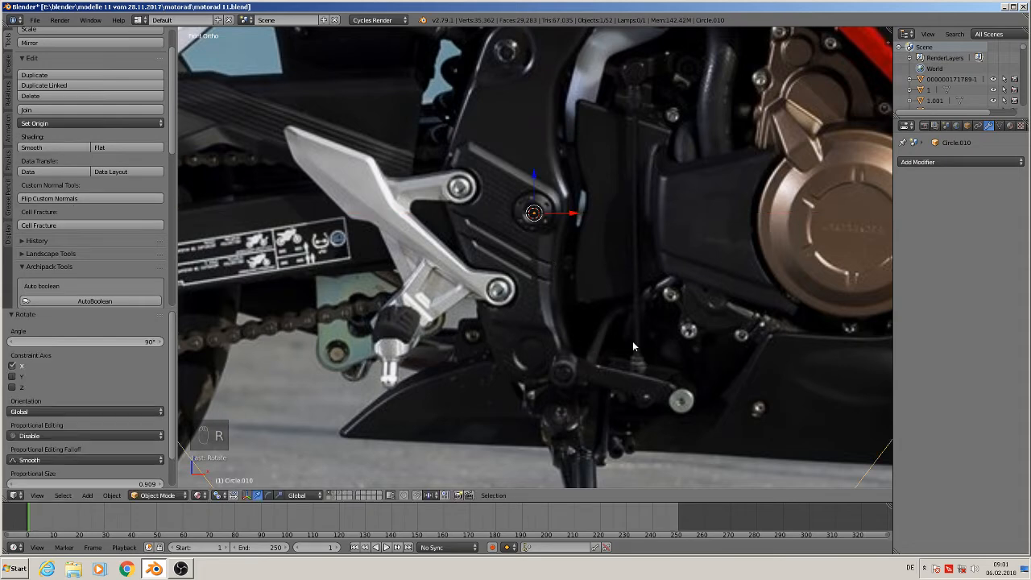
Scale the circle uniformly to about -0.051 so it matches the outline of the cap in the photo.
key(s)
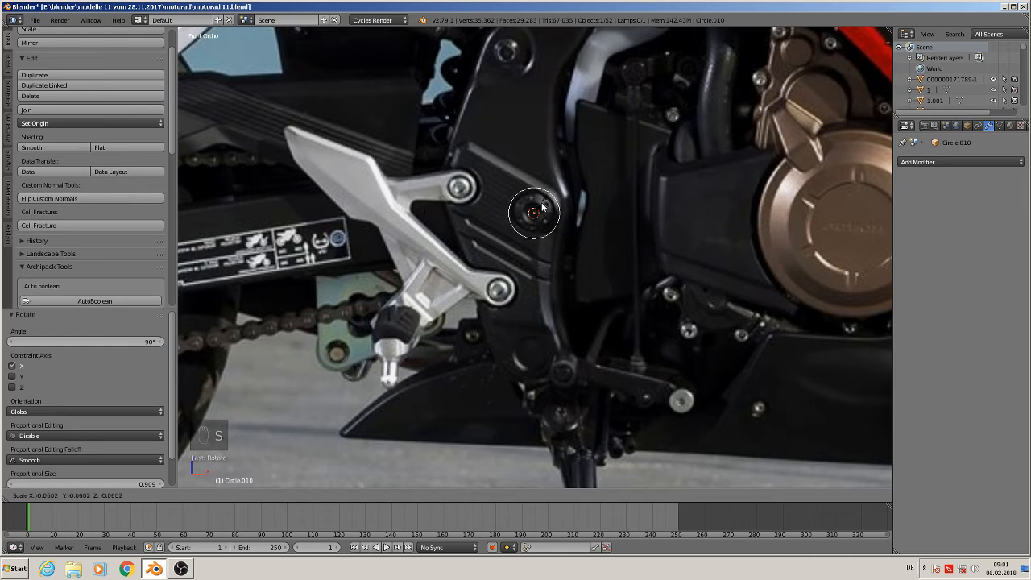
click(540, 208)
middle_drag(538, 211, 506, 260)
scroll(507, 261, down, 2)
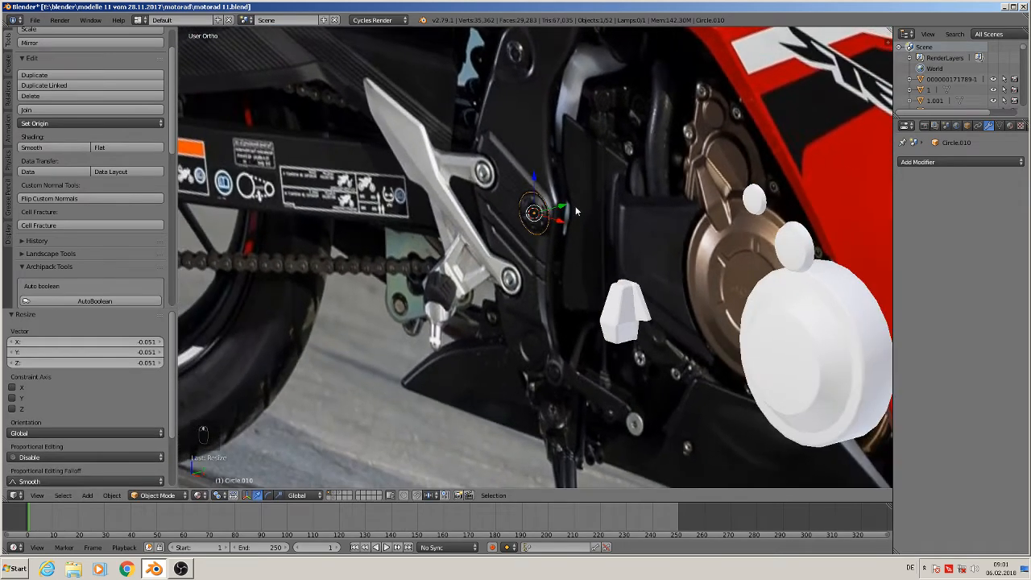
In mesh editing, extrude the circle's edge and move it about -0.011 along global Y to form a thin outer wall.
key(Tab)
scroll(537, 230, up, 4)
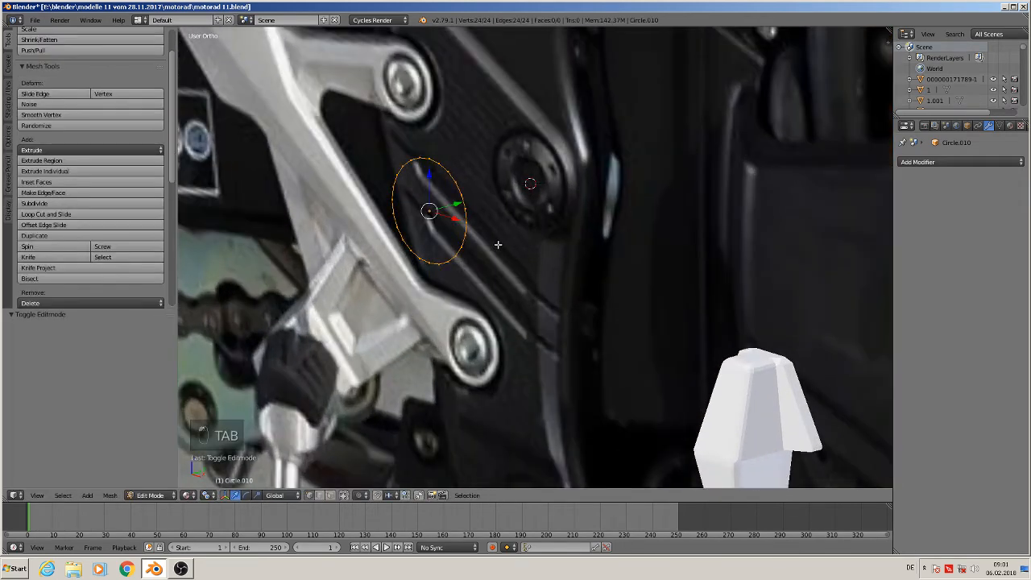
key(e)
drag(459, 210, 494, 254)
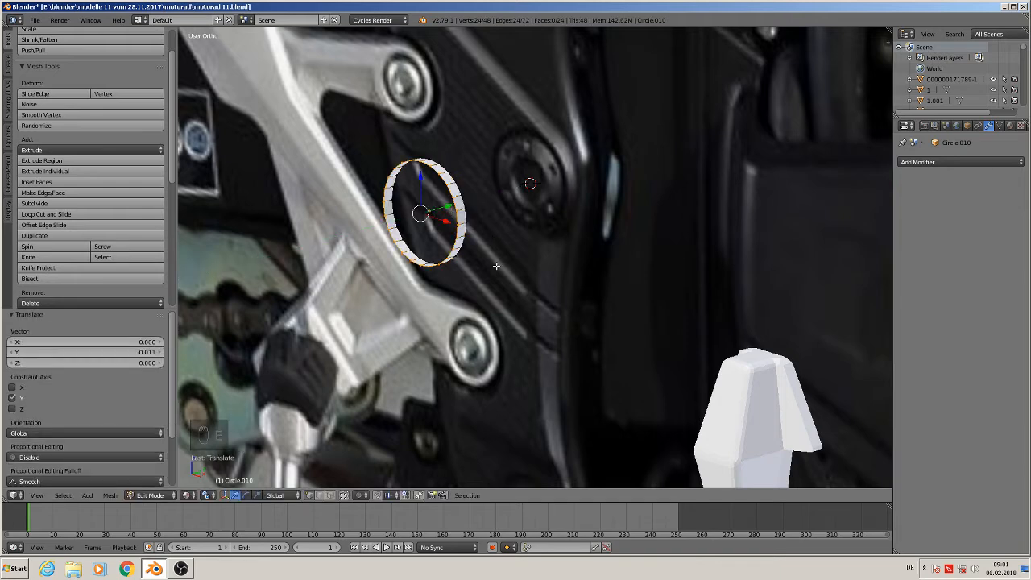
Extrude the front rim inward at a scale of about 0.476, and move the new ring about -0.011 along global Y.
key(e)
key(s)
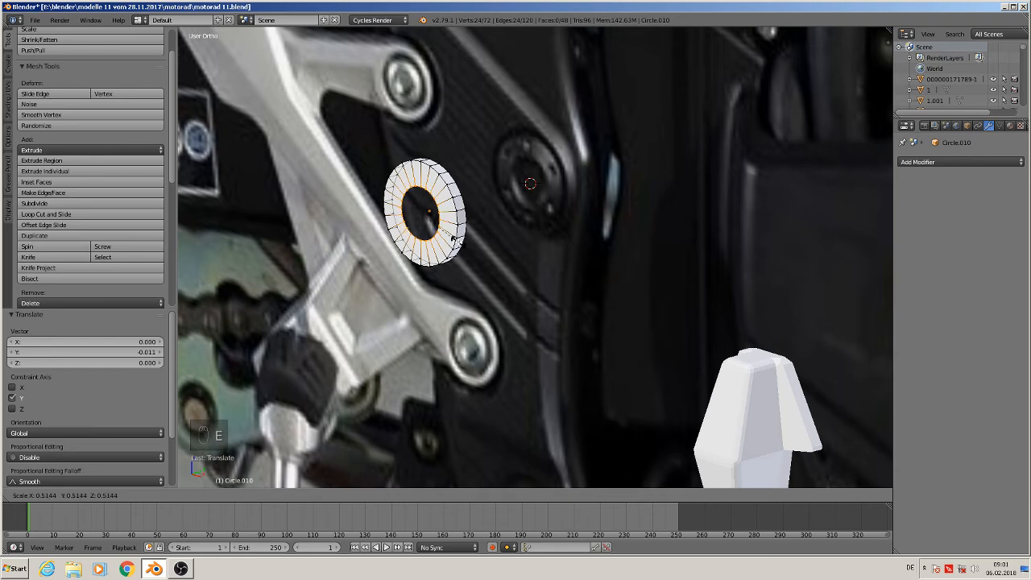
click(455, 240)
key(g)
key(y)
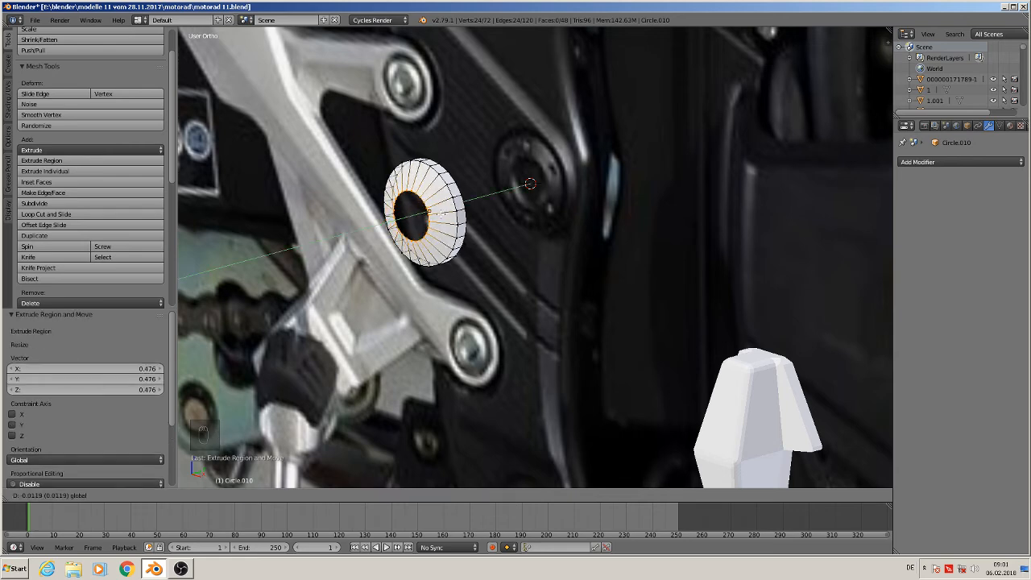
key(Return)
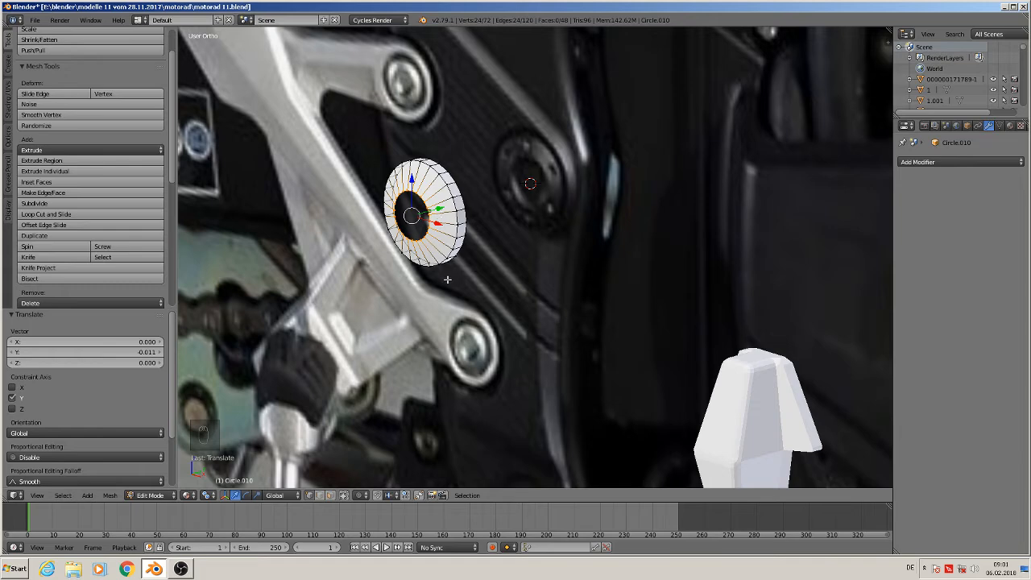
Try to extrude the inner rim inward at scale 0.851, and recess a further extrusion about 0.008 along global Y.
key(e)
key(s)
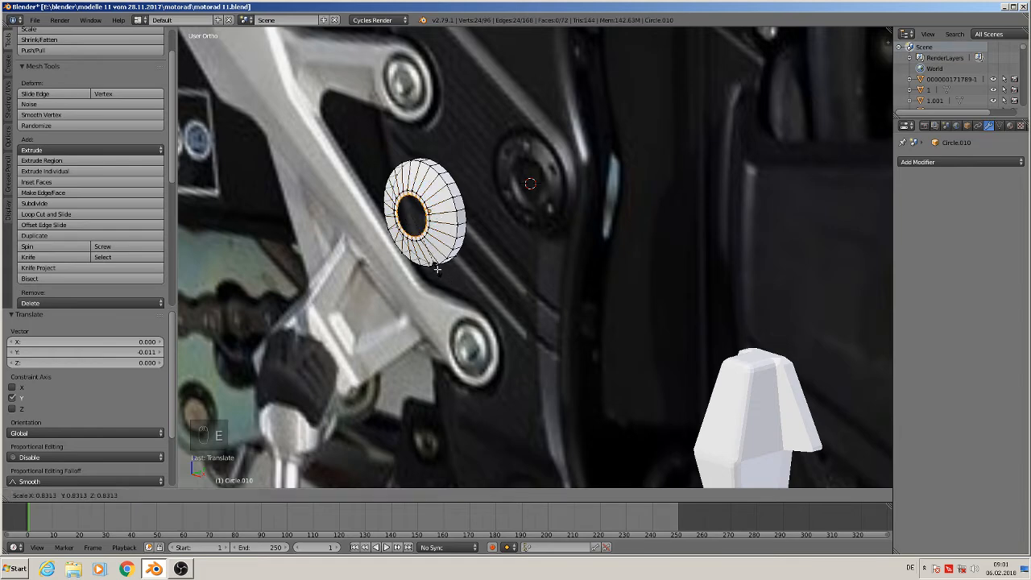
click(436, 265)
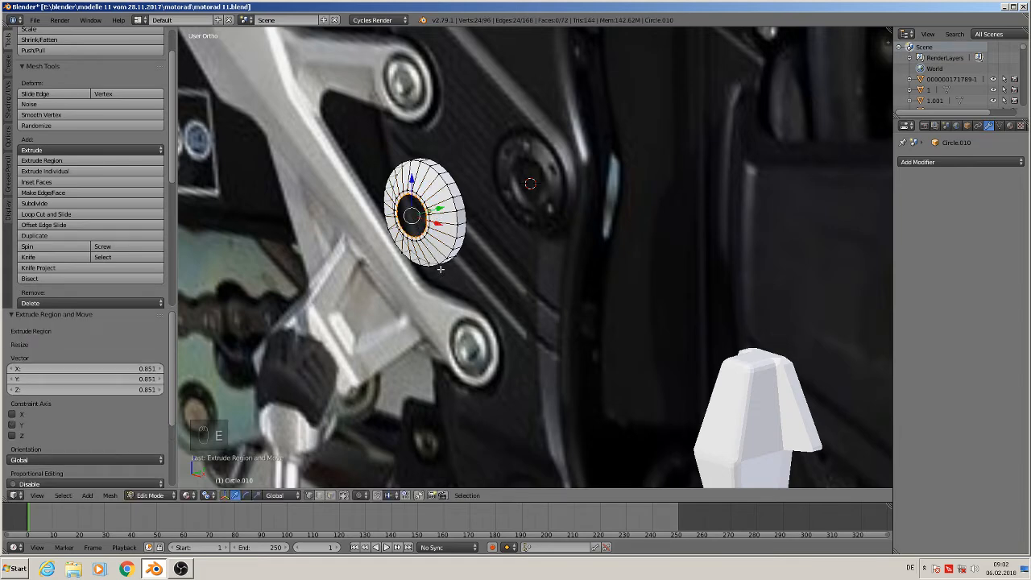
key(e)
right_click(433, 264)
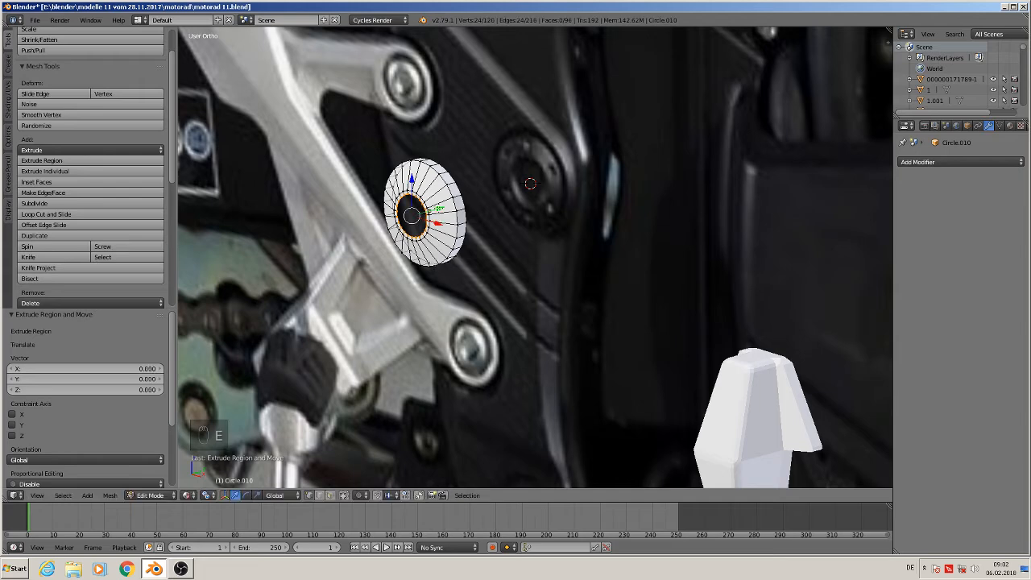
key(g)
key(y)
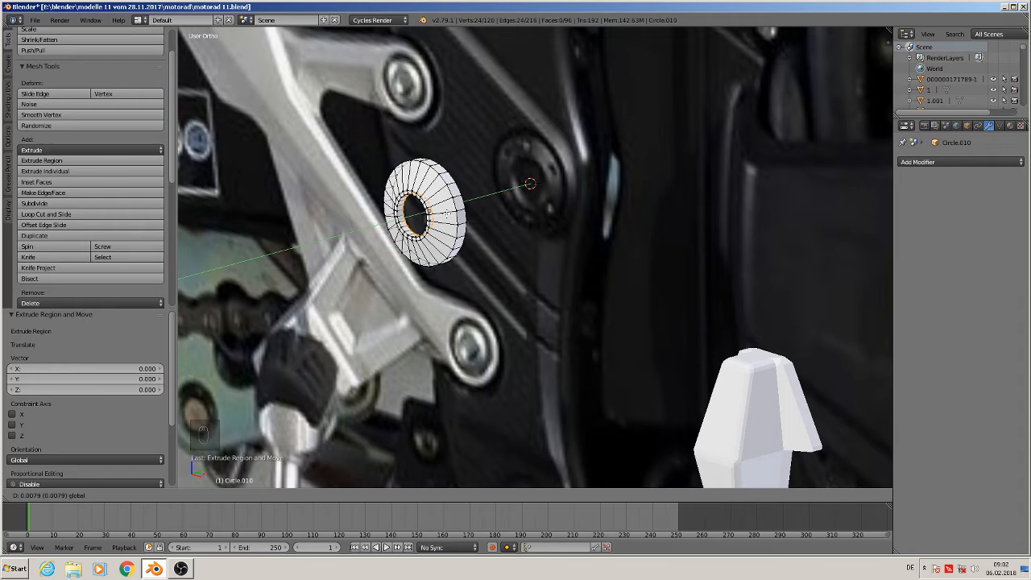
click(446, 212)
middle_drag(446, 213, 587, 182)
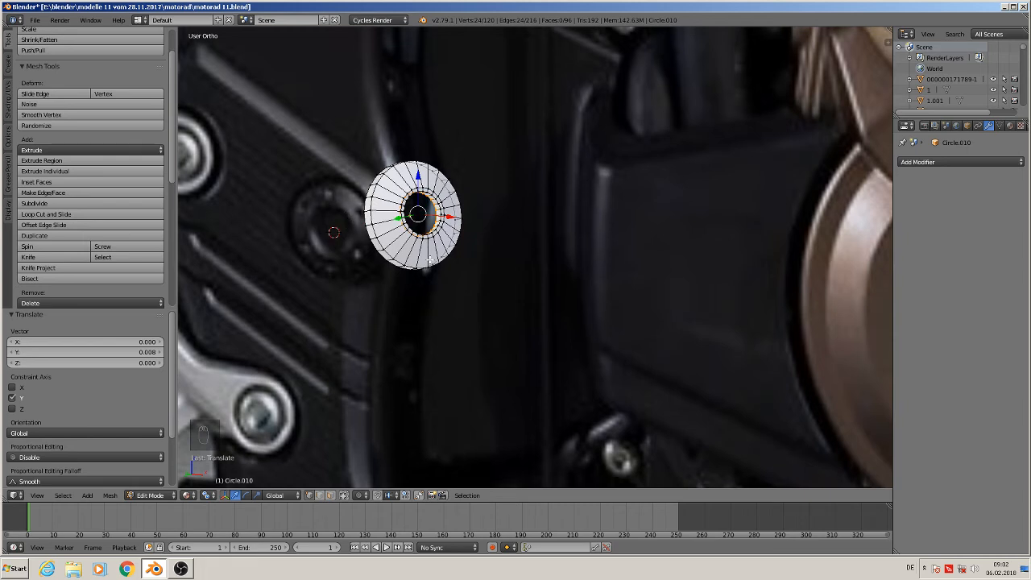
middle_drag(430, 259, 381, 276)
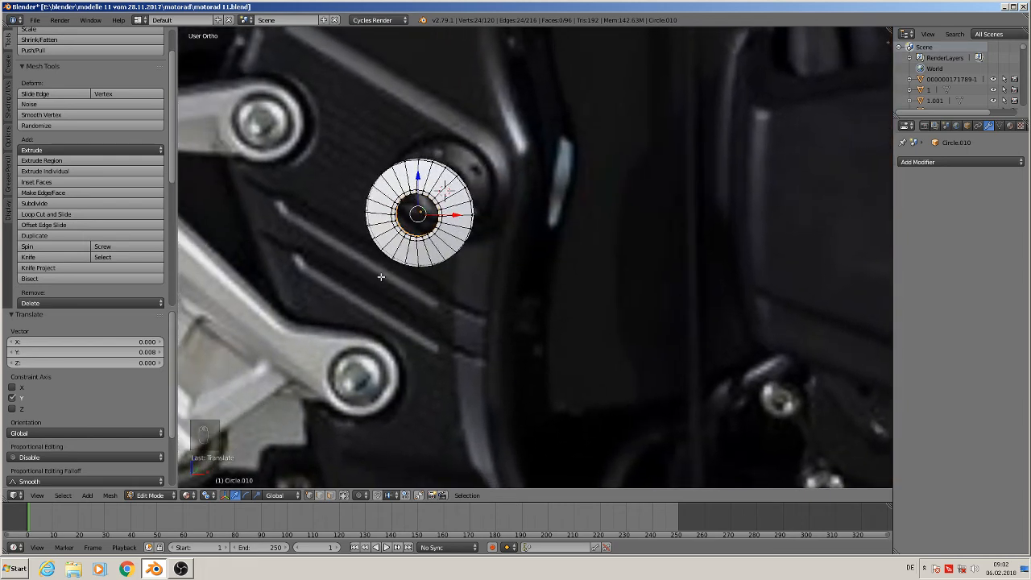
Undo the recess move and the last two inner-rim extrusions.
key(ctrl+z)
key(ctrl+z)
key(ctrl+z)
key(ctrl+z)
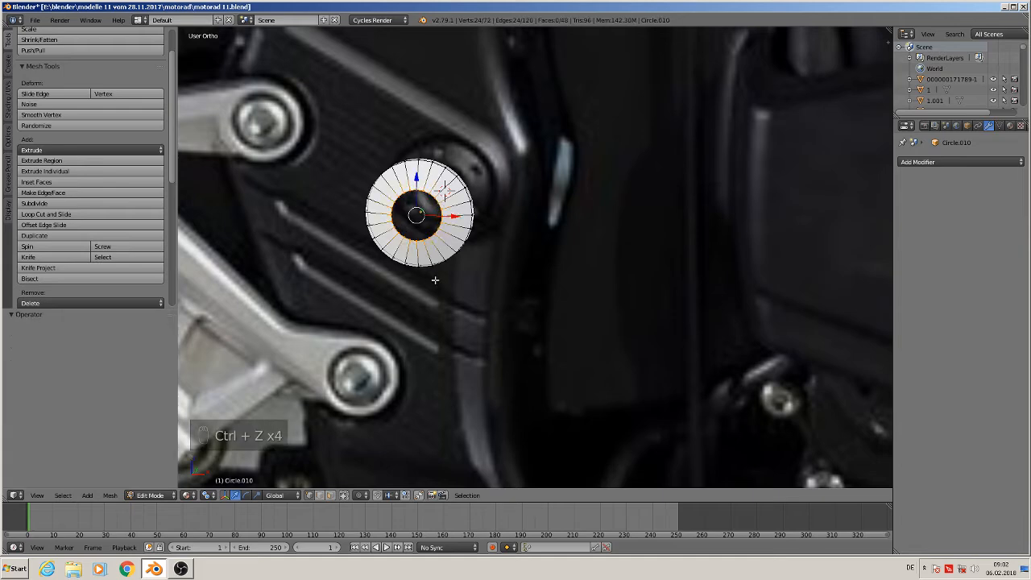
Fill the disc's centre opening with a single face and check the shape outside mesh editing.
key(f)
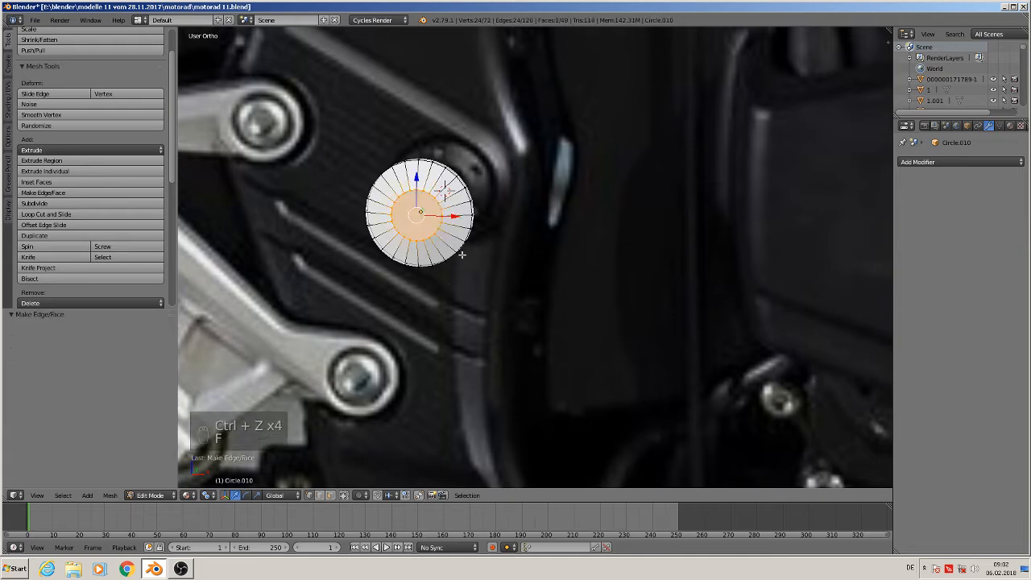
key(Tab)
scroll(459, 255, down, 2)
scroll(455, 254, up, 5)
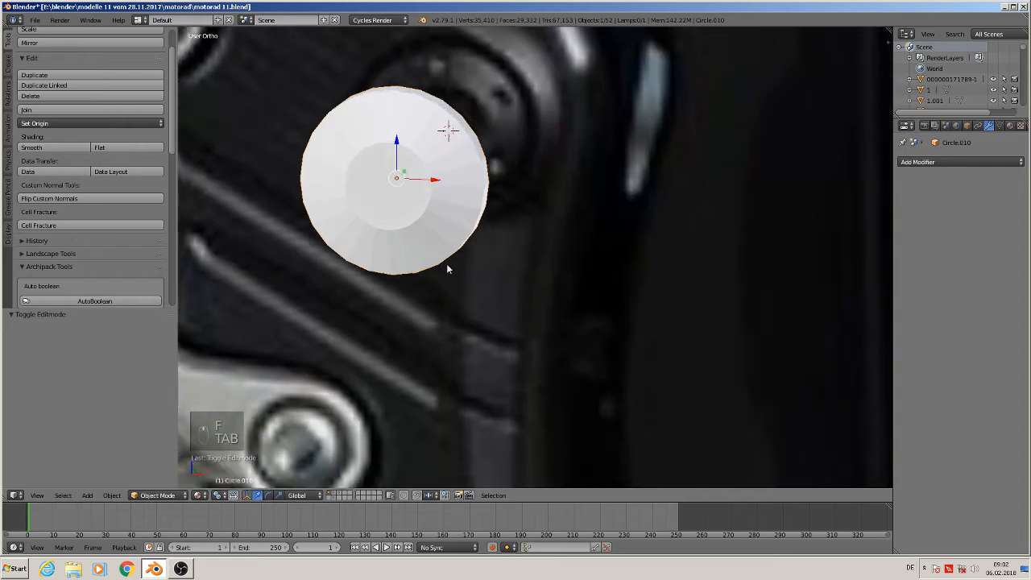
mouse_move(447, 269)
middle_down()
mouse_move(432, 271)
mouse_move(455, 253)
middle_up()
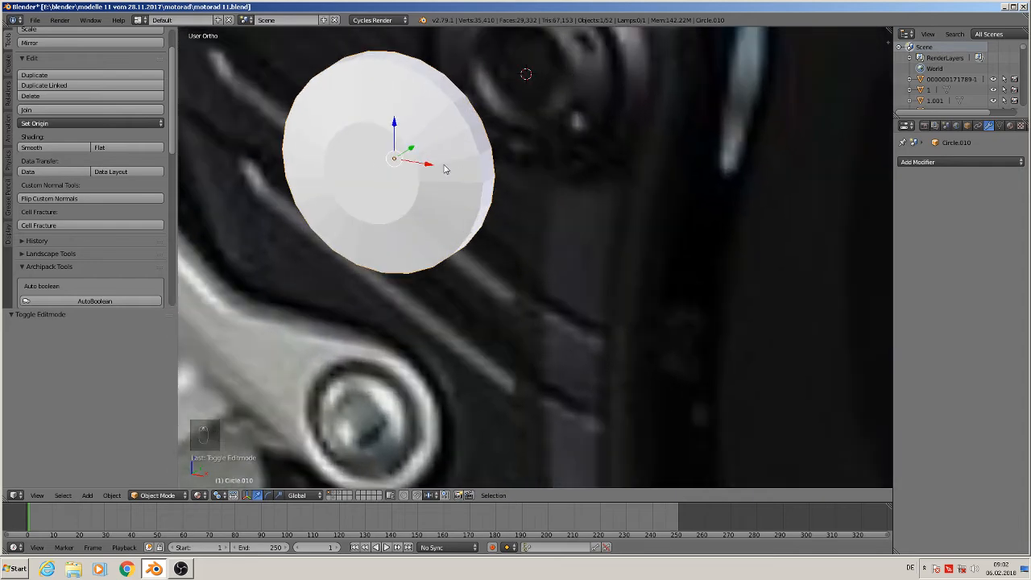
Select the disc's outer front edge loop and bevel it by about 0.054 with three segments.
key(Tab)
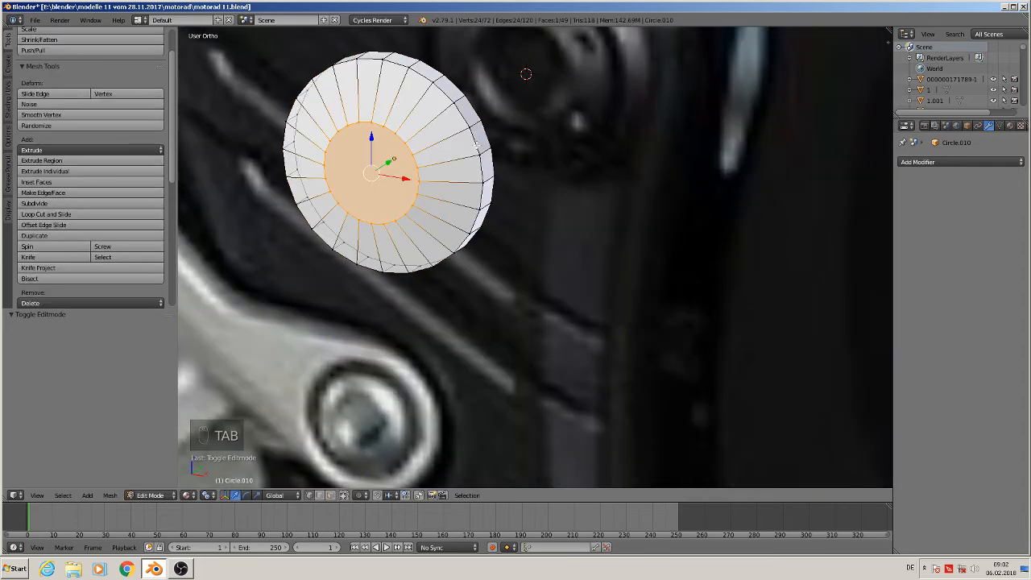
alt+right_click(476, 145)
key(ctrl+b)
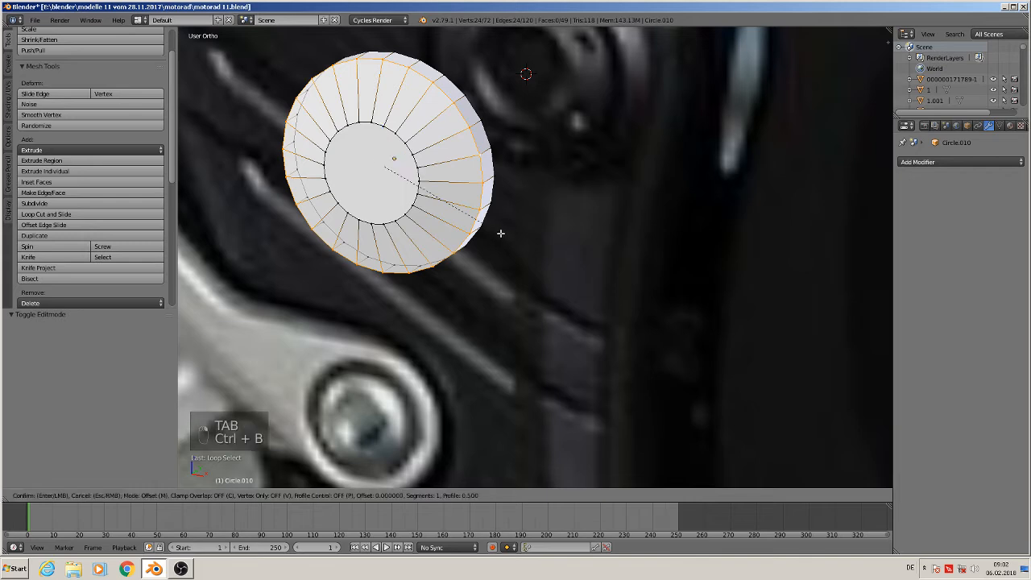
scroll(599, 305, up, 1)
click(599, 304)
scroll(517, 265, down, 2)
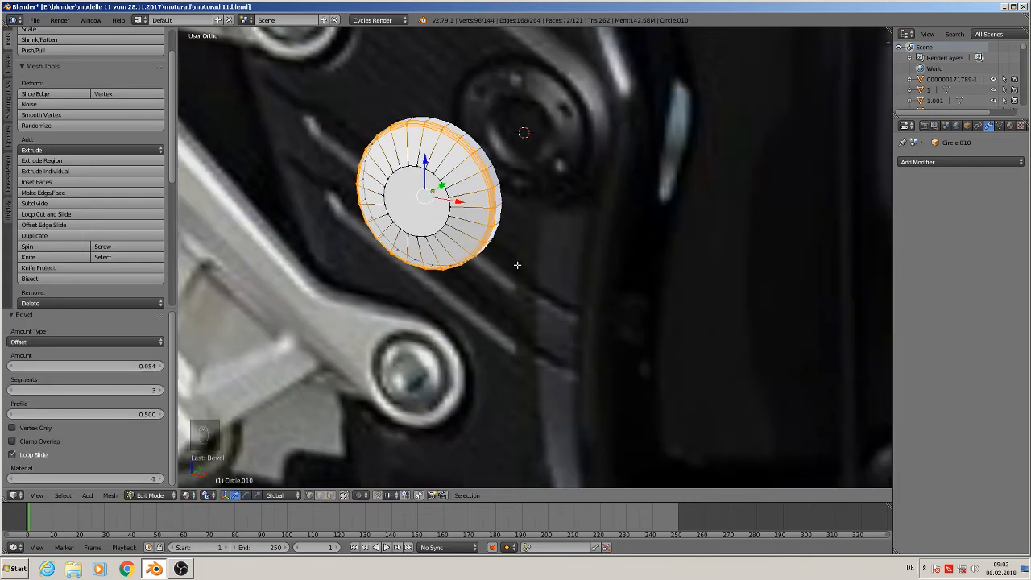
Add one loop cut around the disc's side wall, slid by a factor of about 0.728, and return to front view.
middle_drag(500, 190, 477, 170)
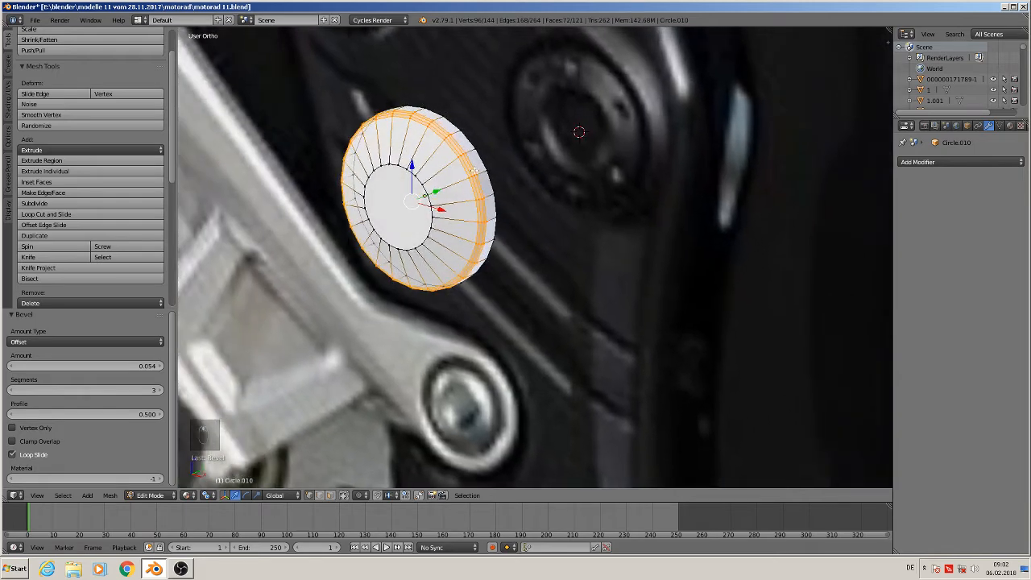
scroll(480, 174, up, 1)
key(Tab)
key(Tab)
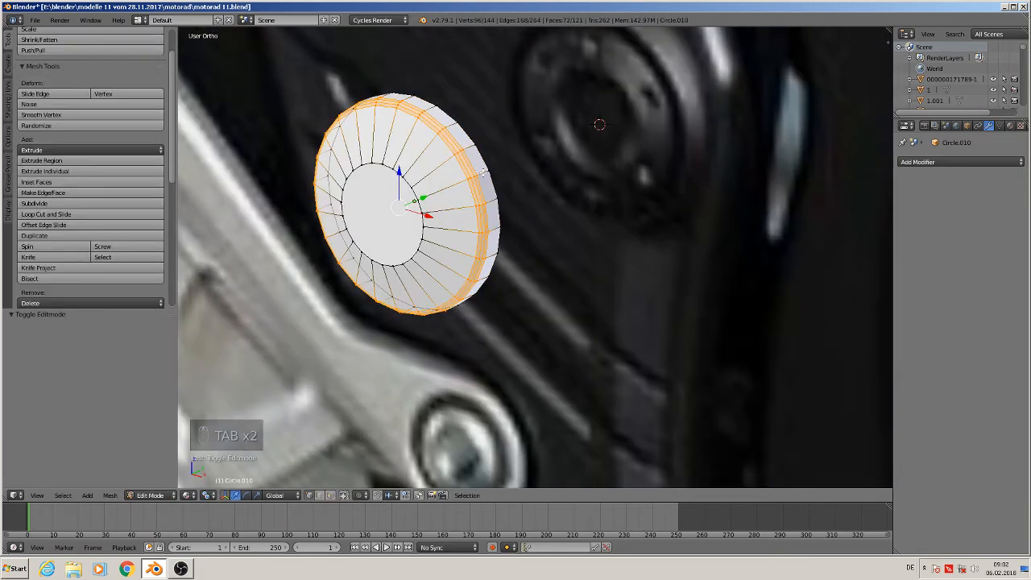
key(ctrl+r)
click(483, 172)
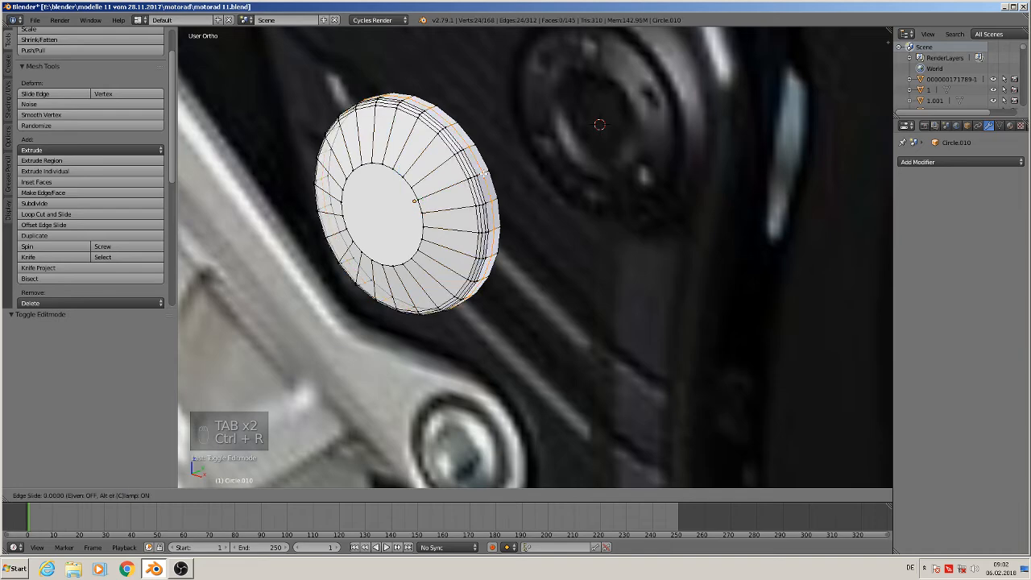
click(487, 171)
middle_drag(435, 250, 443, 234)
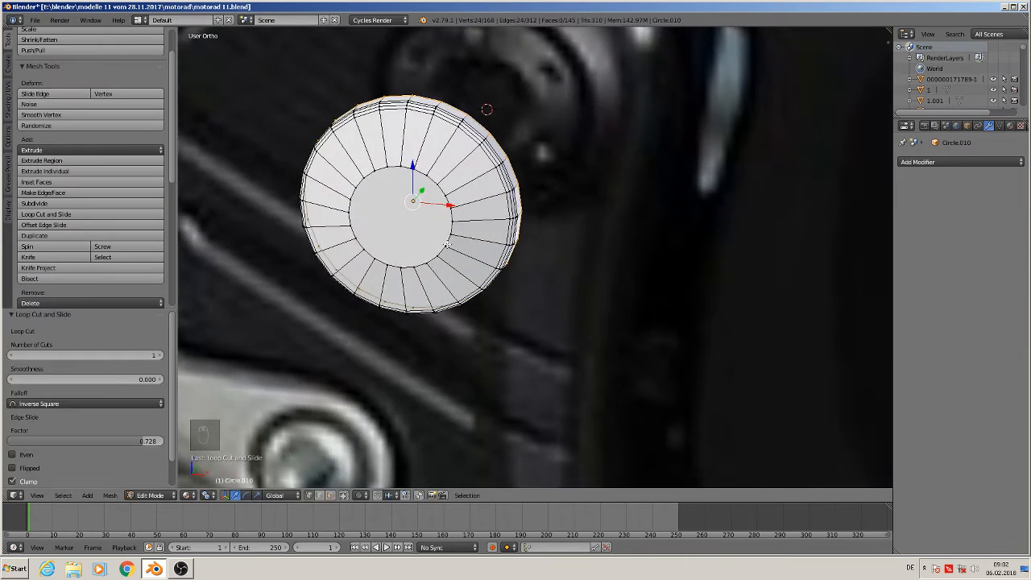
middle_drag(402, 264, 436, 246)
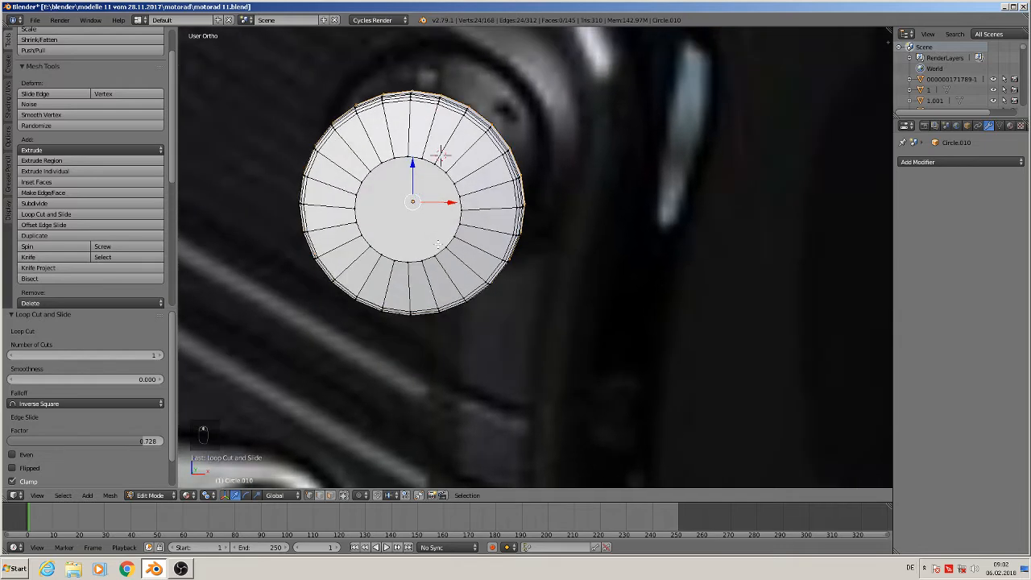
scroll(436, 244, down, 2)
scroll(442, 244, down, 1)
key(KP_1)
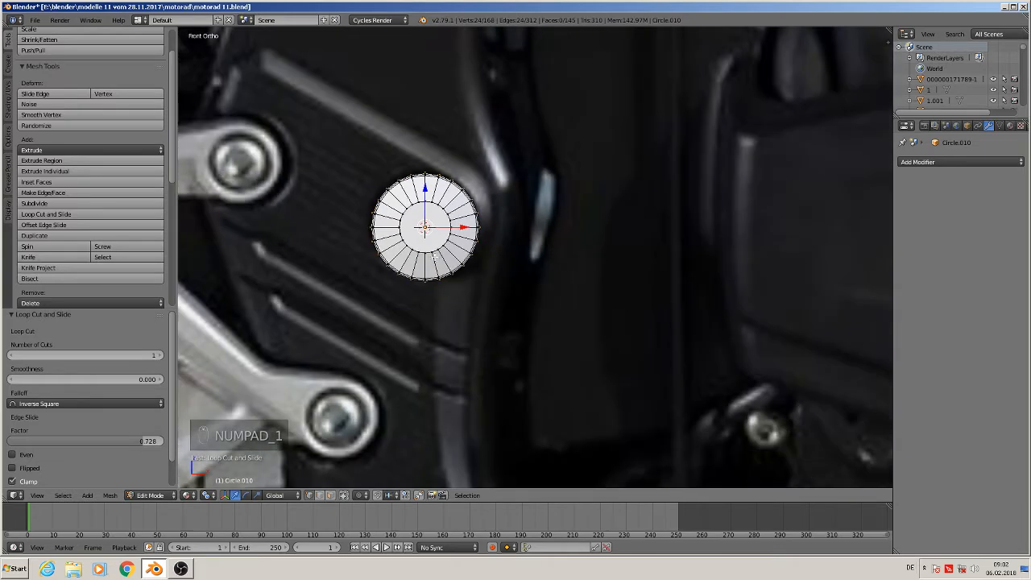
Leave mesh editing, shade the disc smooth and move it about -0.123 along X, clear of the photographed cap.
key(Tab)
click(24, 147)
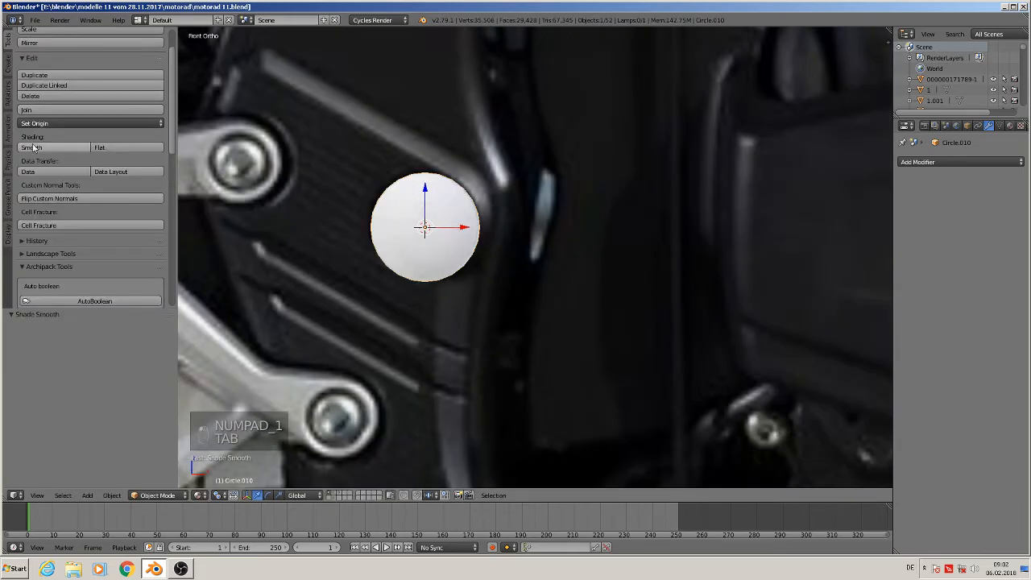
key(g)
key(x)
click(330, 241)
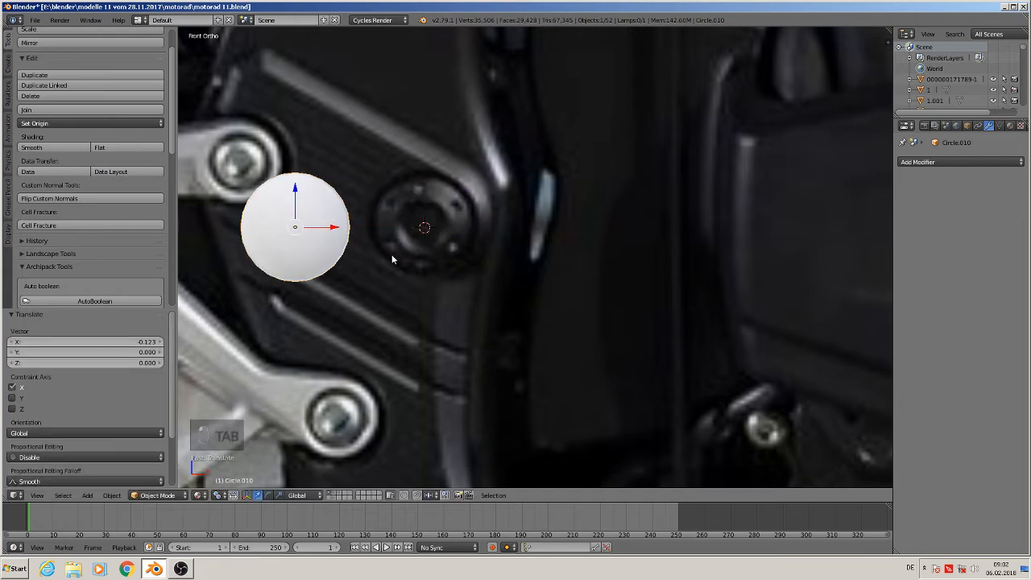
shift+middle_drag(391, 253, 506, 243)
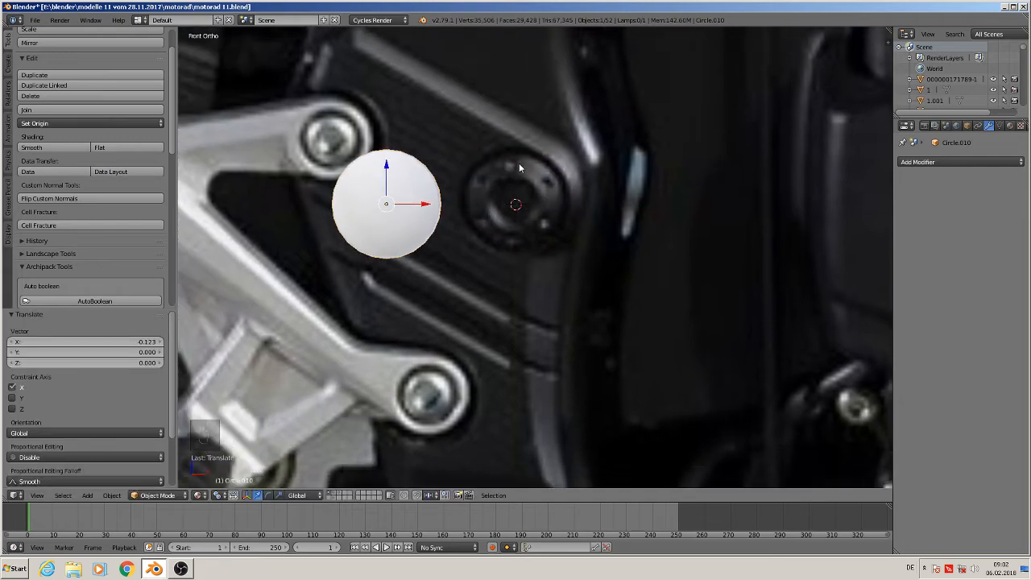
scroll(529, 236, down, 5)
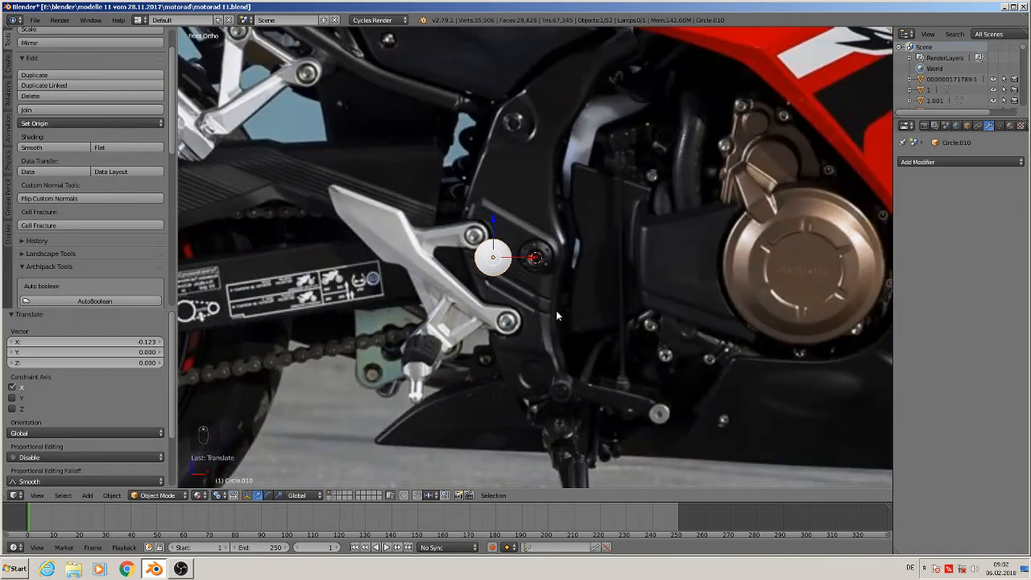
Place the 3D cursor at the disc's centre and add a cylinder there with 6 vertices.
scroll(555, 311, up, 4)
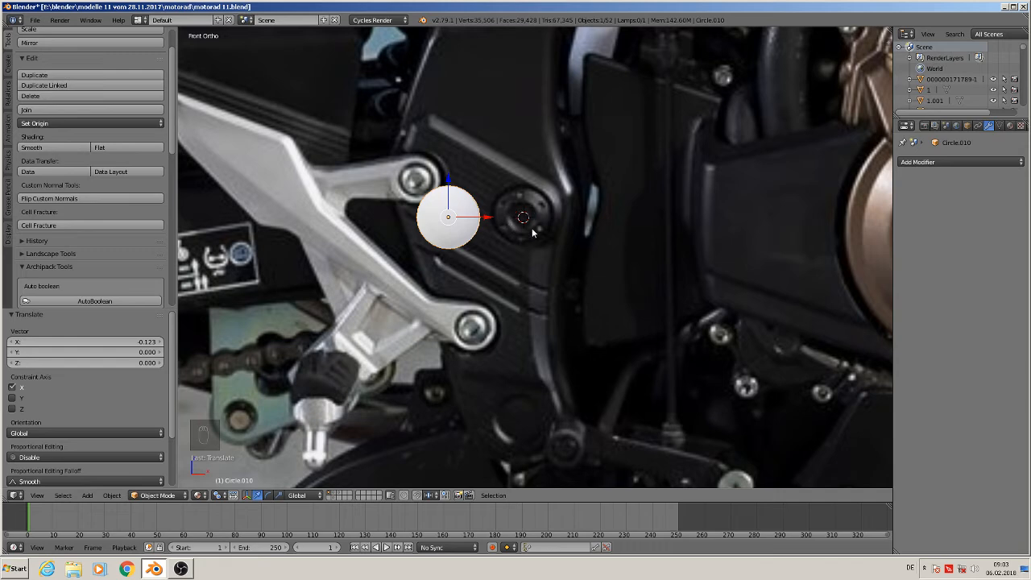
click(448, 217)
click(88, 495)
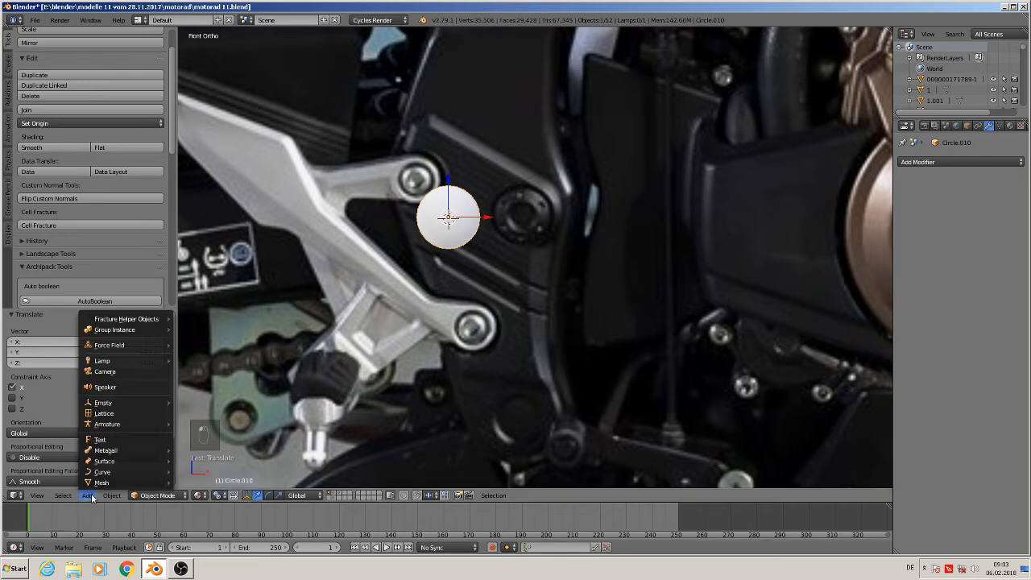
mouse_move(101, 481)
click(191, 282)
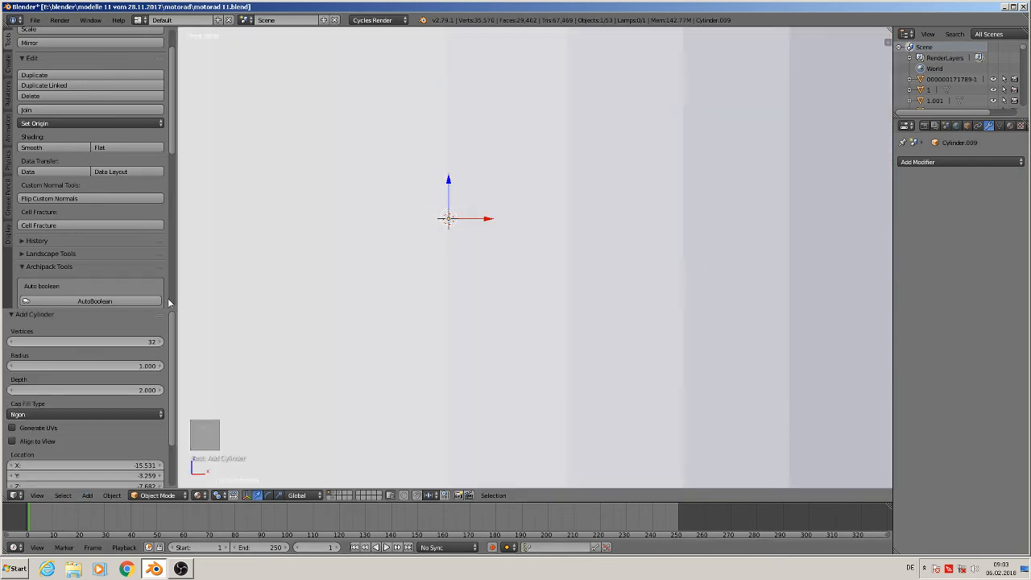
click(129, 341)
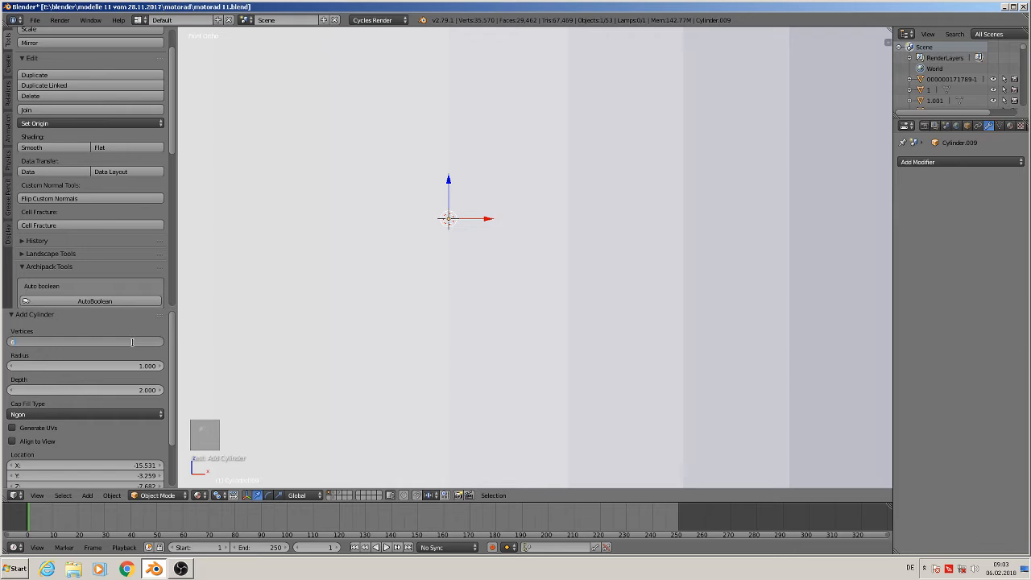
text(6)
key(Return)
scroll(580, 297, down, 2)
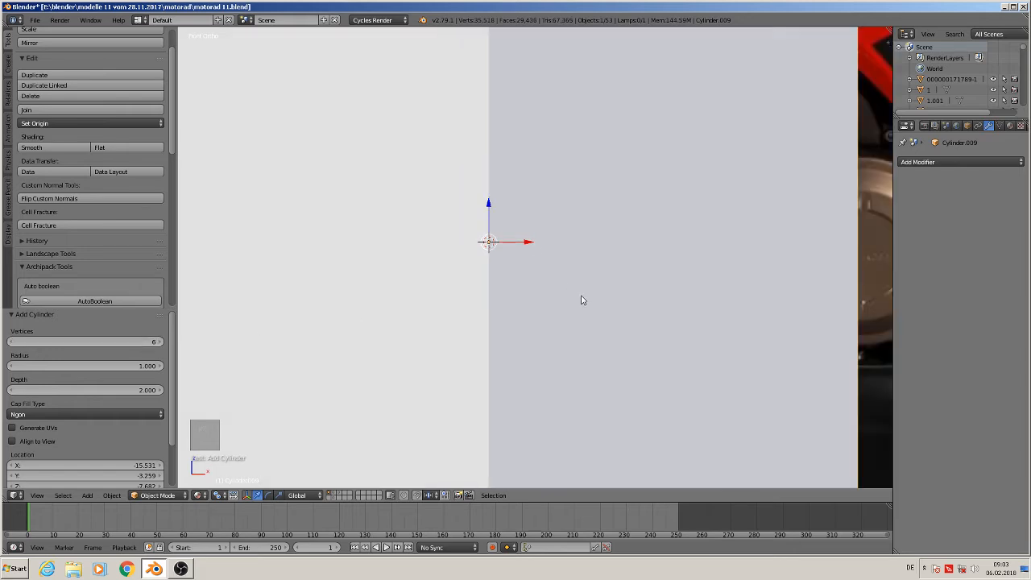
Rotate the six-sided cylinder 90° about X and scale it uniformly by about 0.029 to fit within the disc.
text(rx)
text(90)
key(Return)
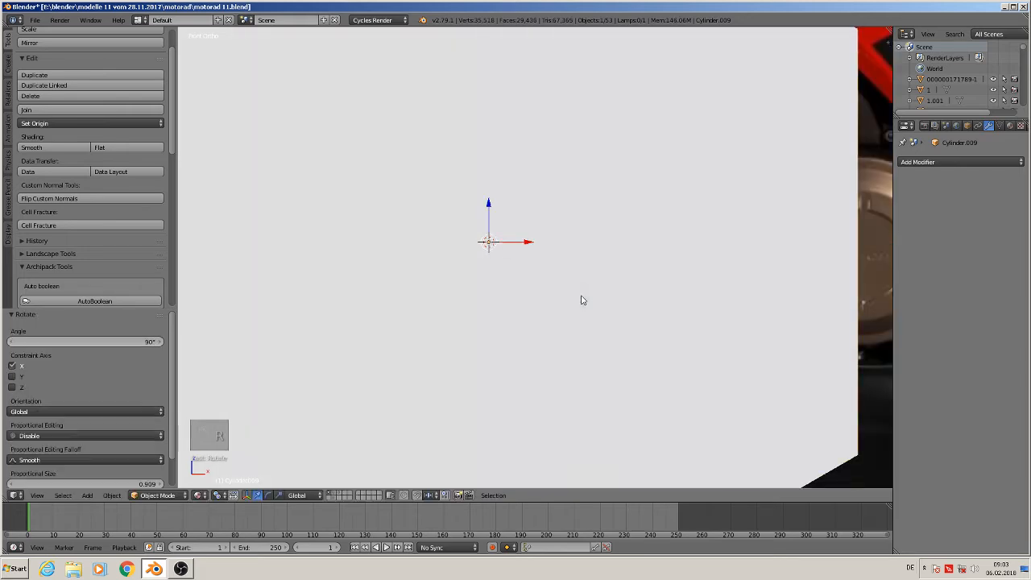
key(s)
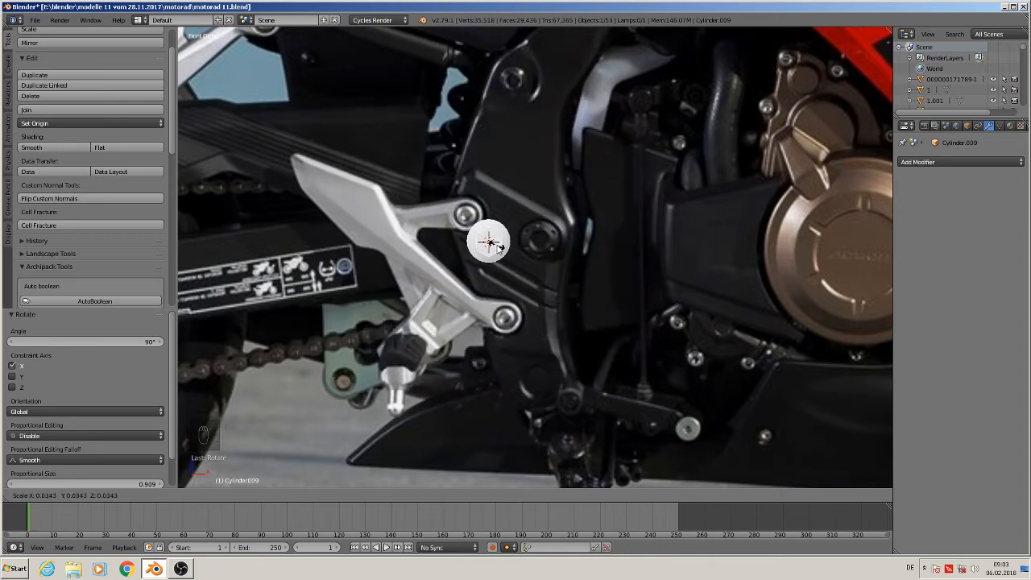
click(498, 249)
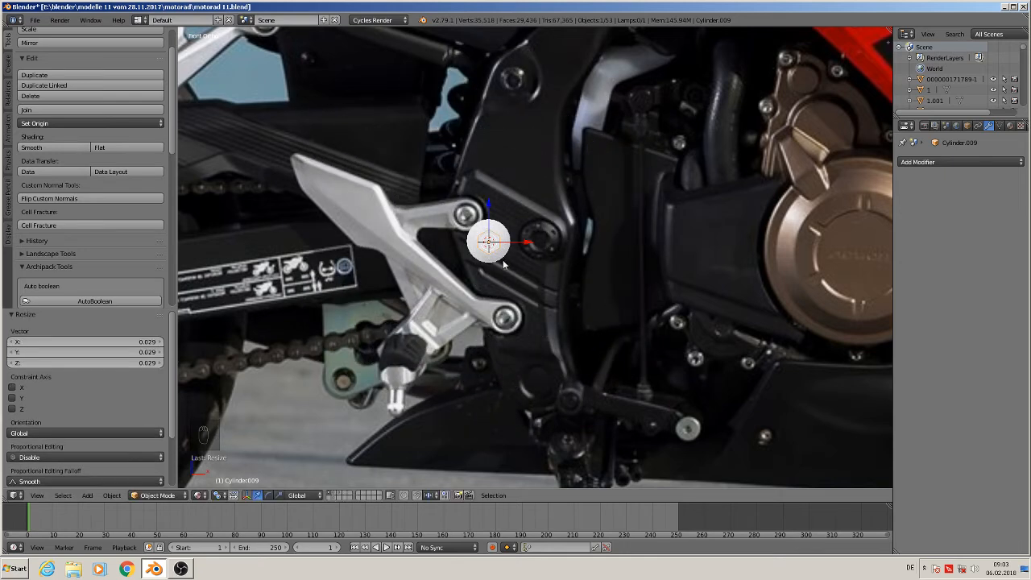
Nudge the hexagonal cylinder along X and Z in front view until it is centred on the disc.
key(KP_2)
scroll(501, 262, up, 6)
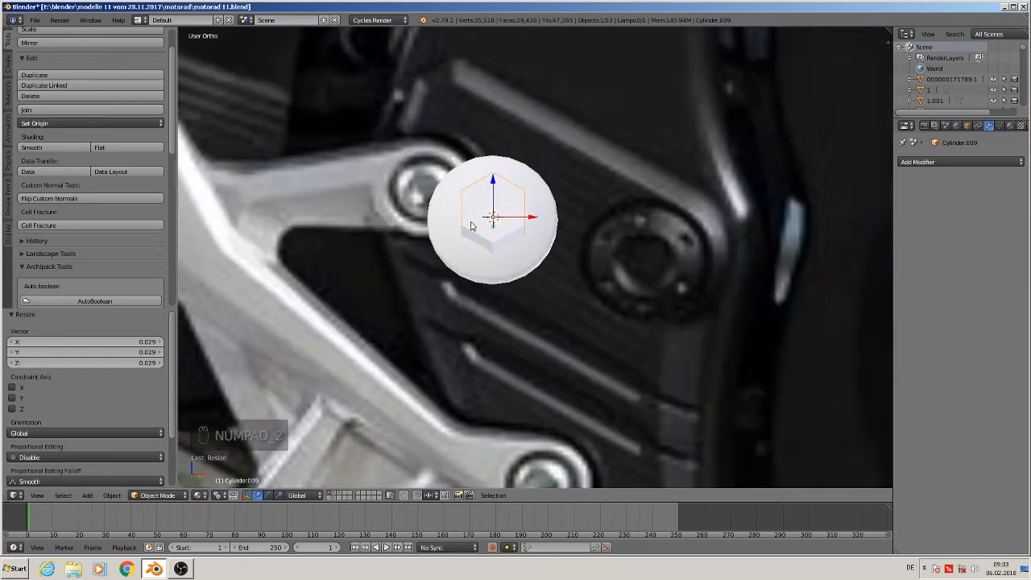
key(KP_1)
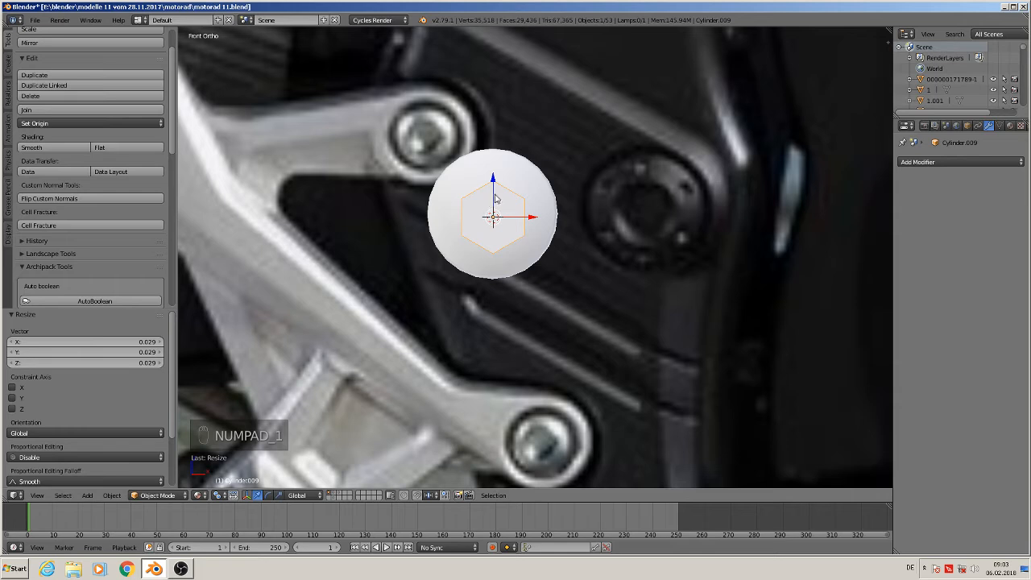
drag(494, 182, 494, 177)
drag(534, 212, 533, 213)
drag(493, 179, 490, 180)
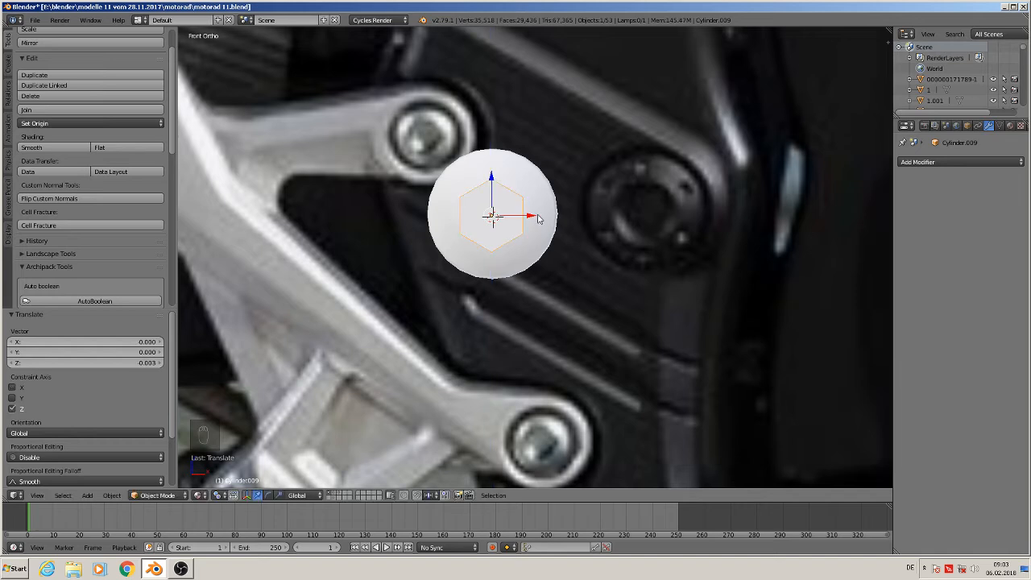
drag(533, 214, 531, 215)
drag(496, 182, 493, 178)
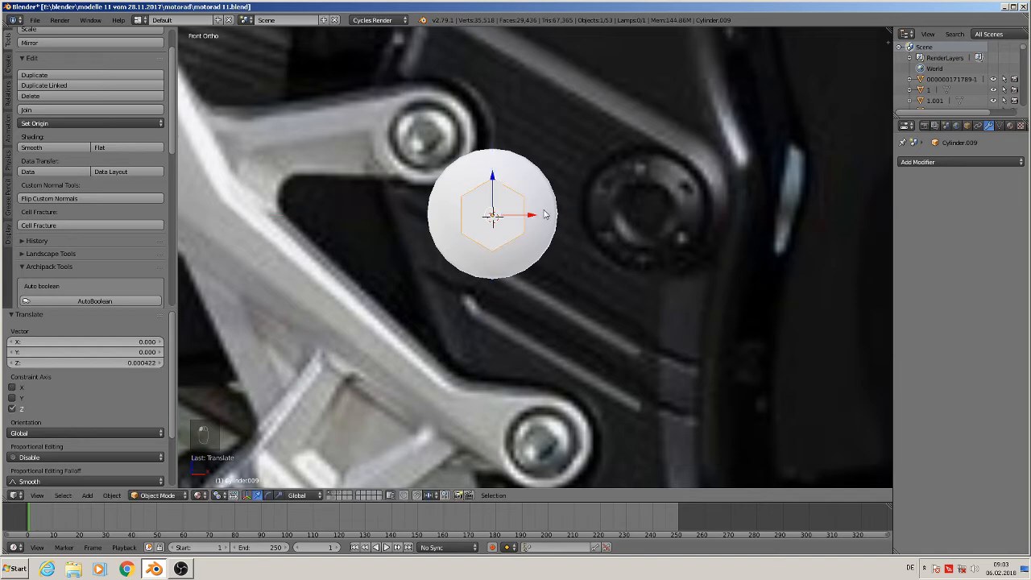
Assign the existing red material named Material to the hexagonal cylinder and deselect everything.
click(1010, 125)
click(902, 198)
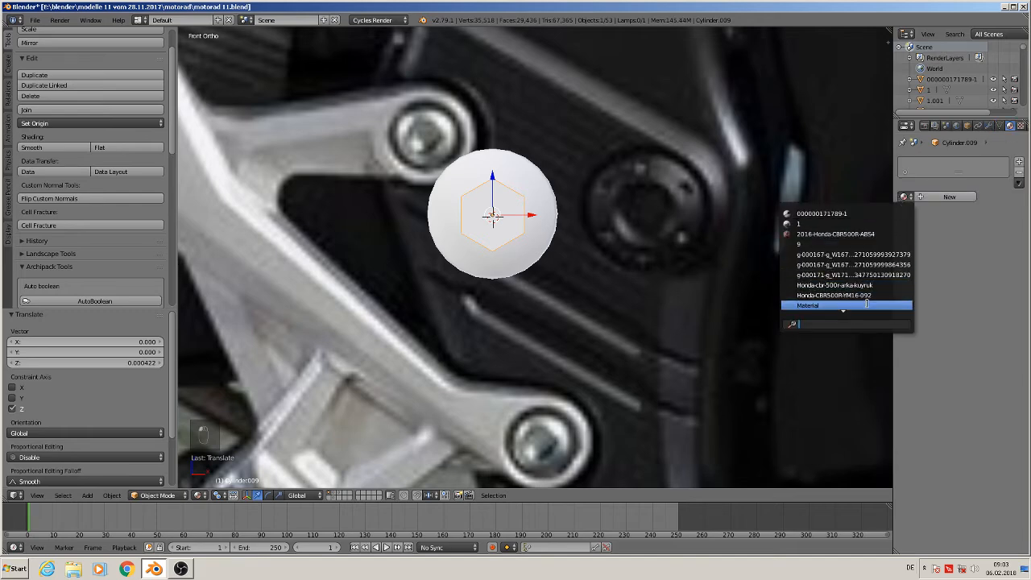
click(838, 306)
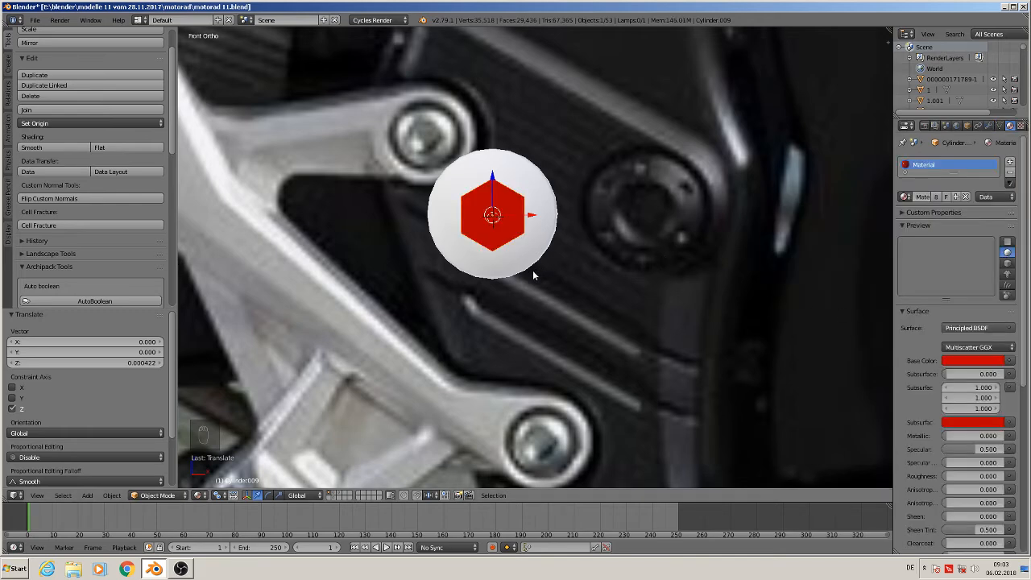
key(a)
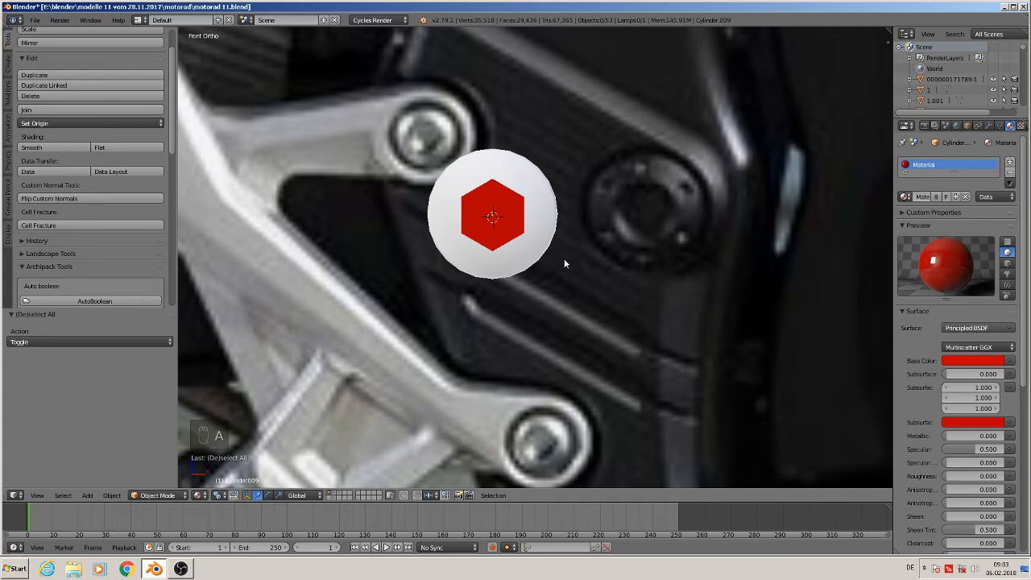
Select the red hexagonal cylinder and move it about -0.016 along Y, towards the disc's front side.
middle_drag(540, 281, 652, 322)
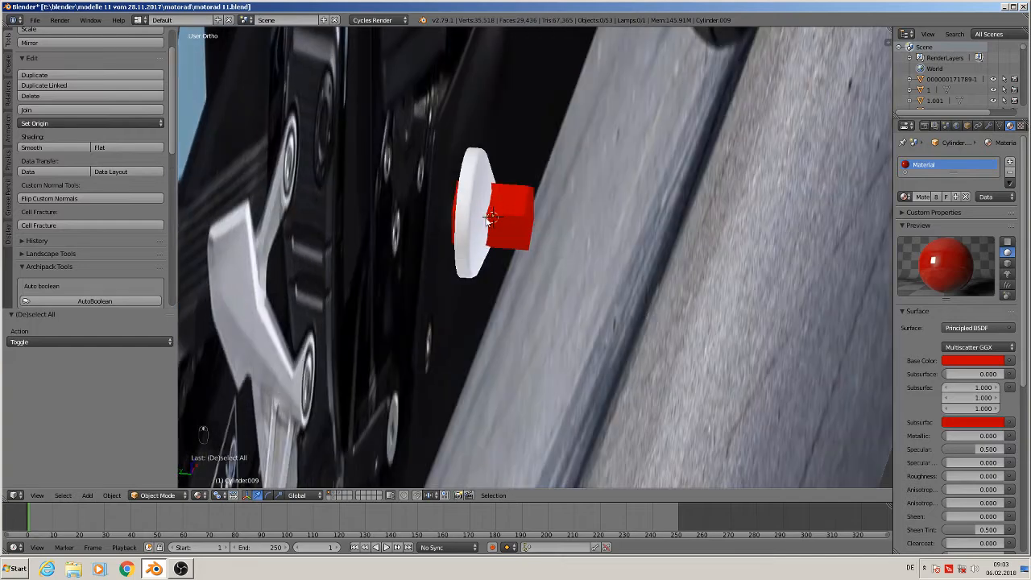
right_click(496, 219)
key(g)
key(y)
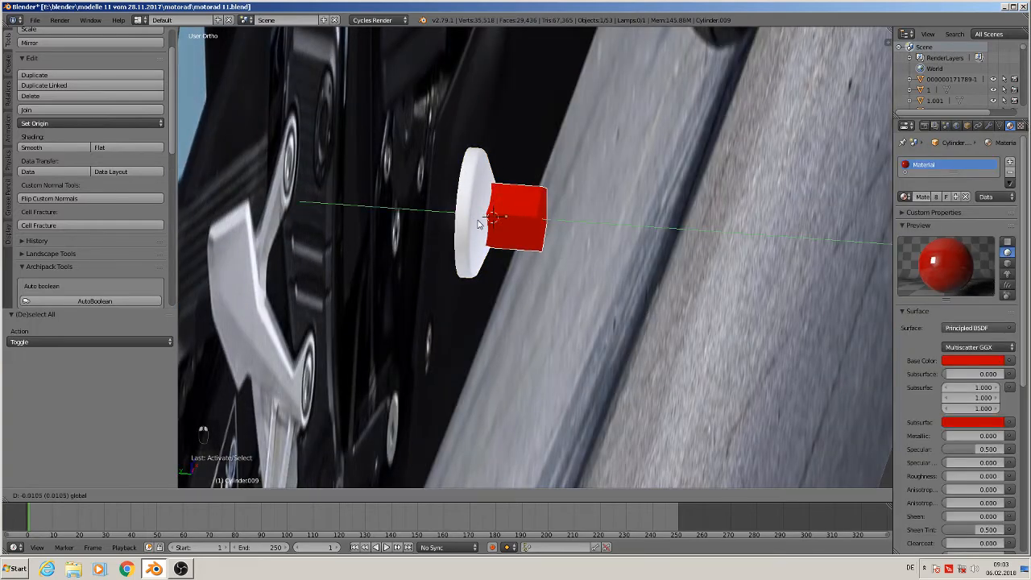
click(488, 226)
Check the overlap in wireframe, shift the hexagonal cylinder about 0.003 along Y into the disc, and return to solid front view.
key(z)
middle_drag(489, 227, 507, 216)
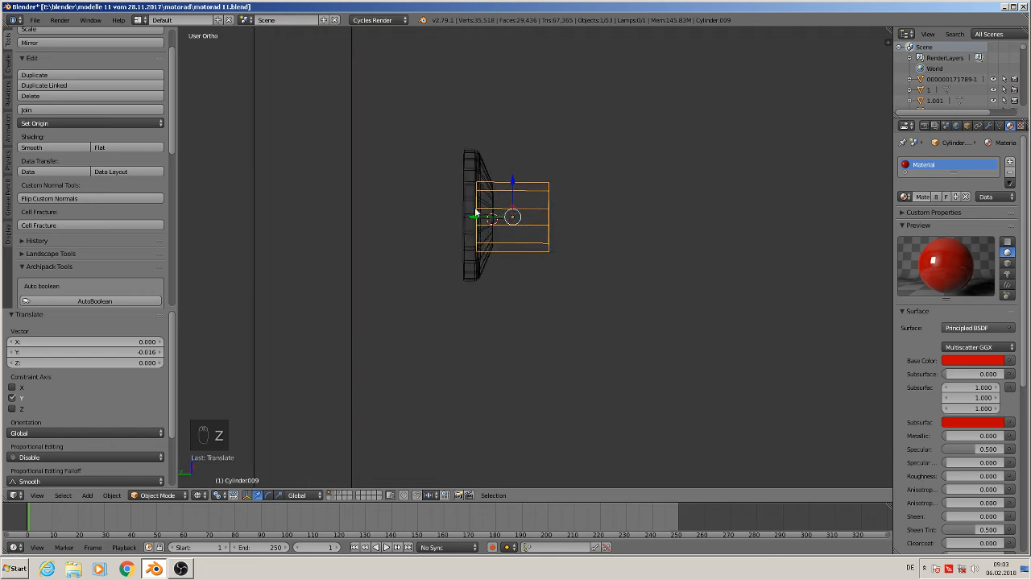
key(g)
key(y)
click(480, 224)
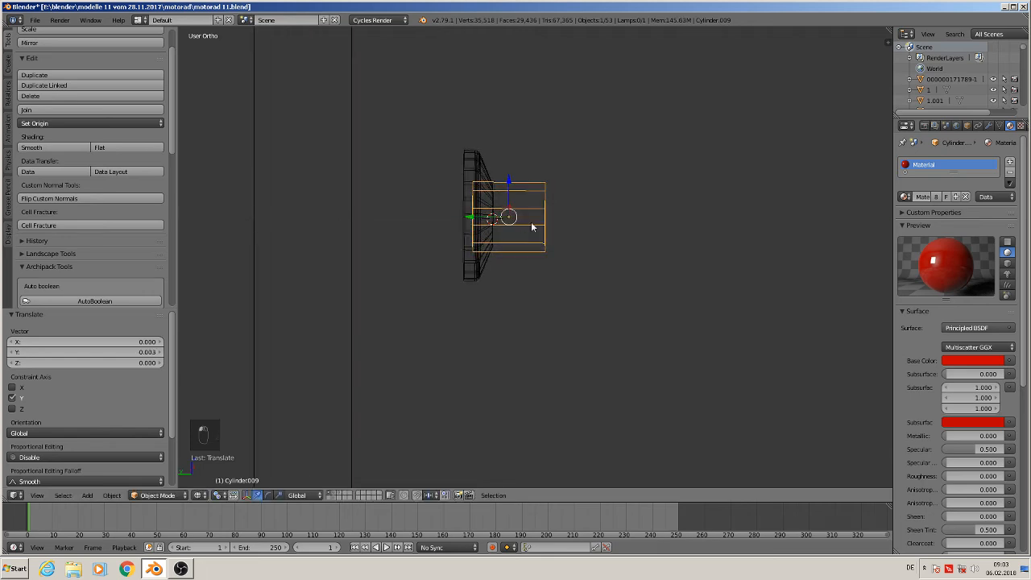
middle_drag(531, 228, 473, 247)
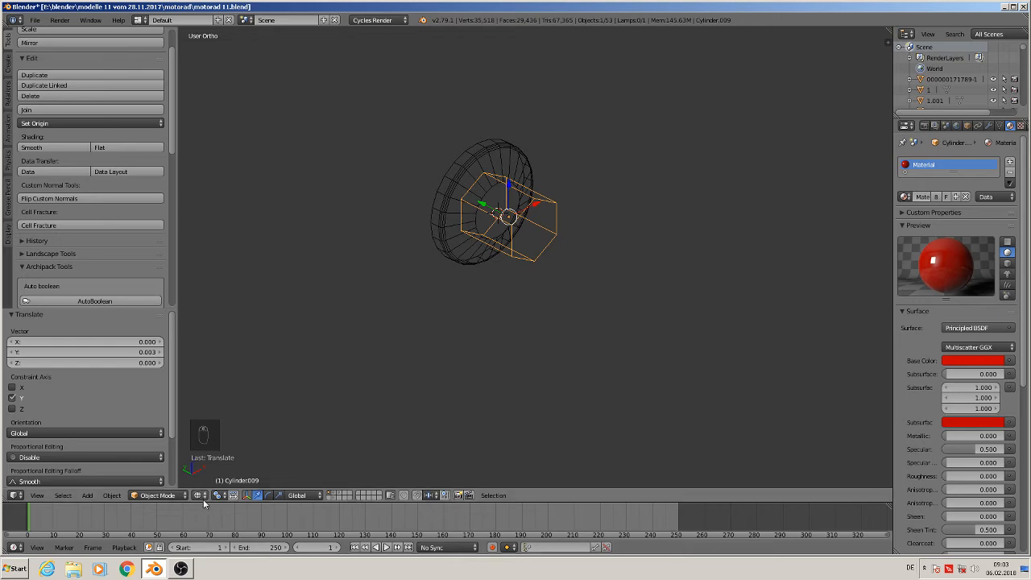
click(198, 494)
click(240, 435)
middle_drag(521, 387, 471, 339)
key(KP_1)
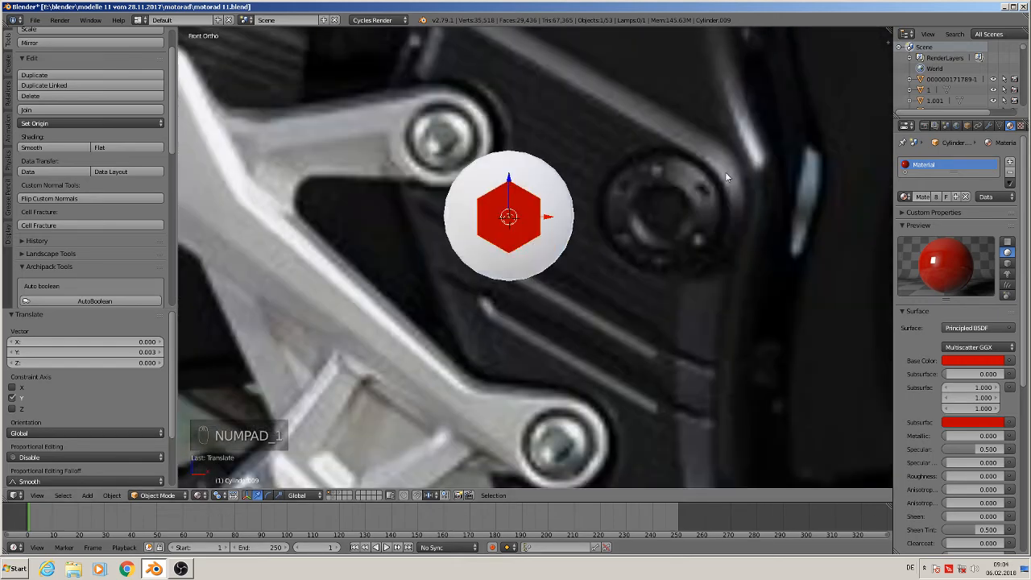
Place the 3D cursor beside the disc near the footrest bracket, add a UV sphere and scale it by about 0.012.
scroll(725, 172, down, 5)
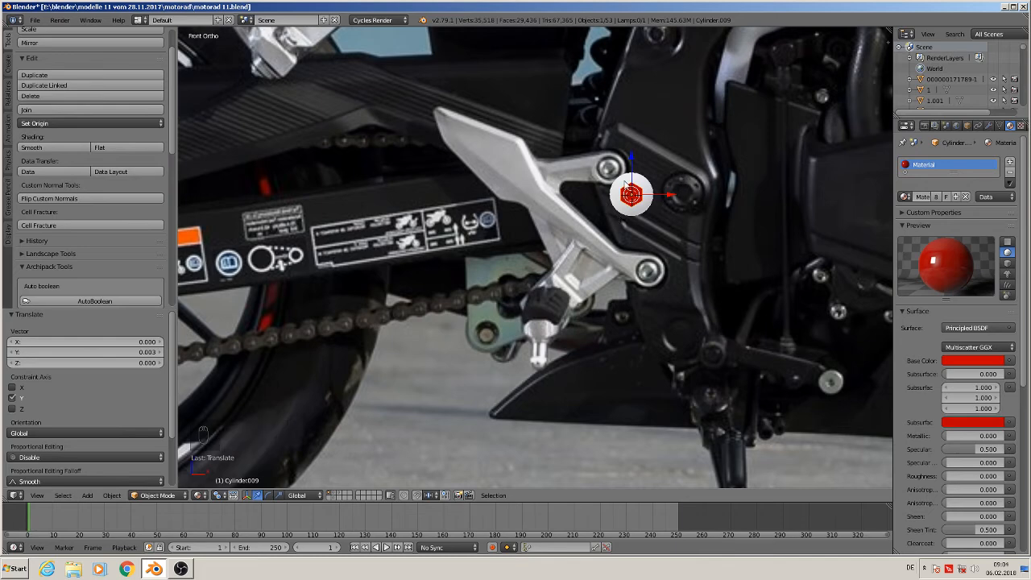
click(591, 181)
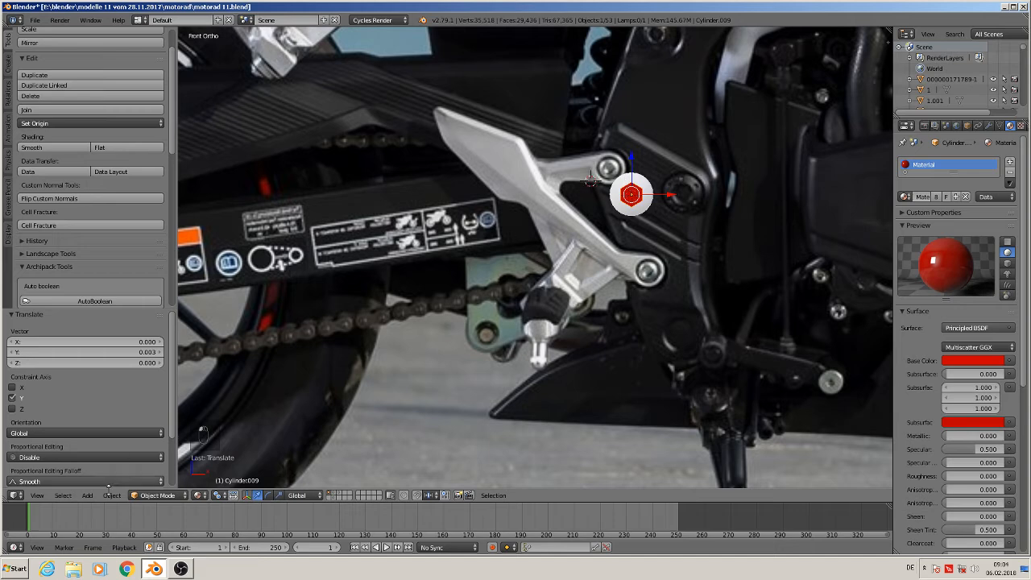
click(87, 496)
mouse_move(101, 483)
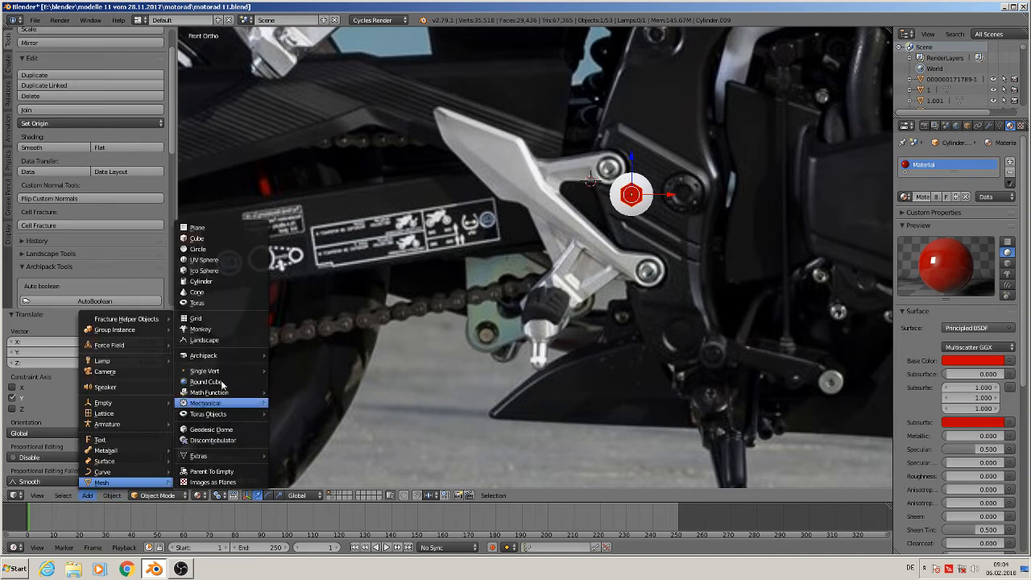
click(231, 261)
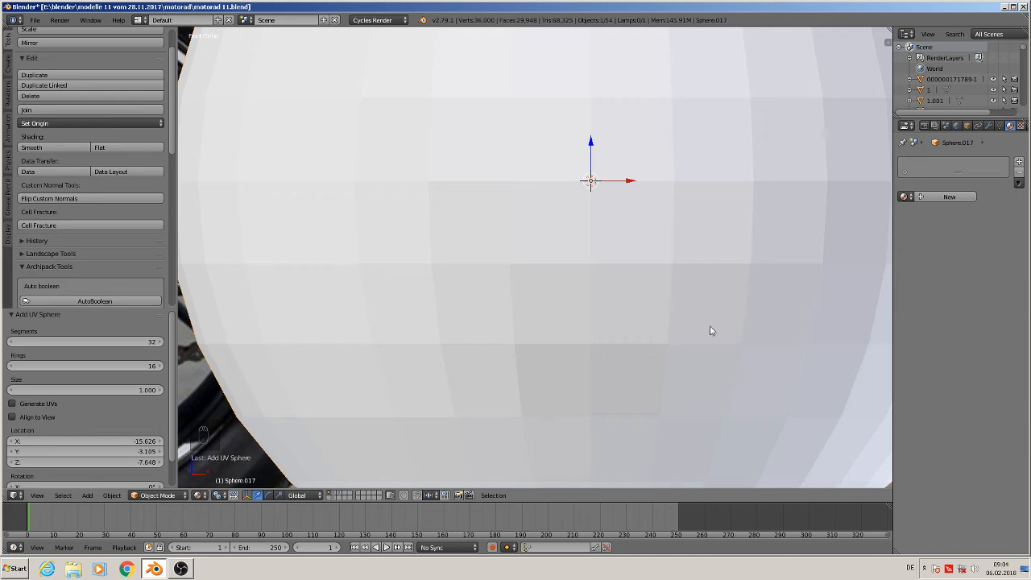
key(s)
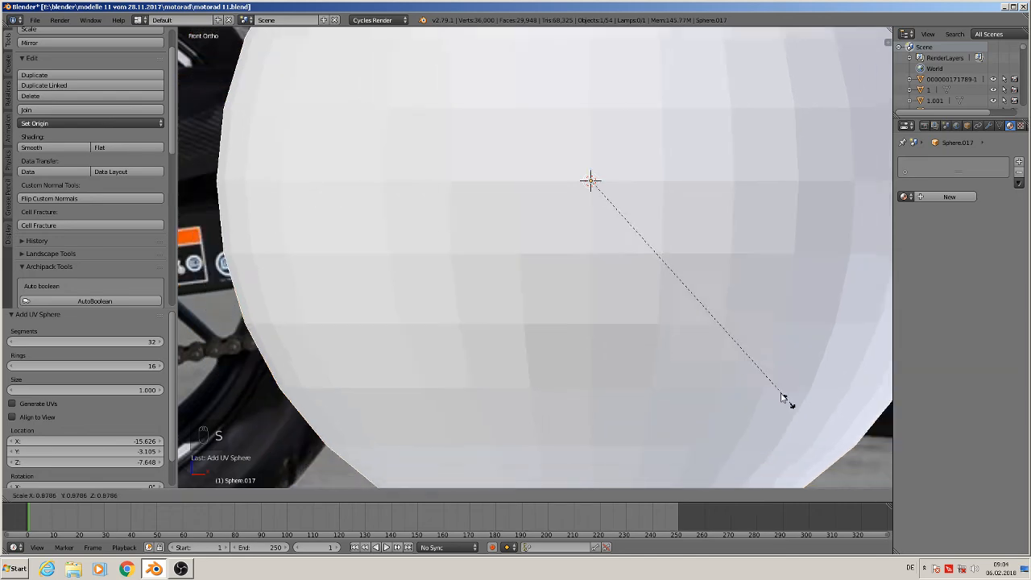
click(591, 182)
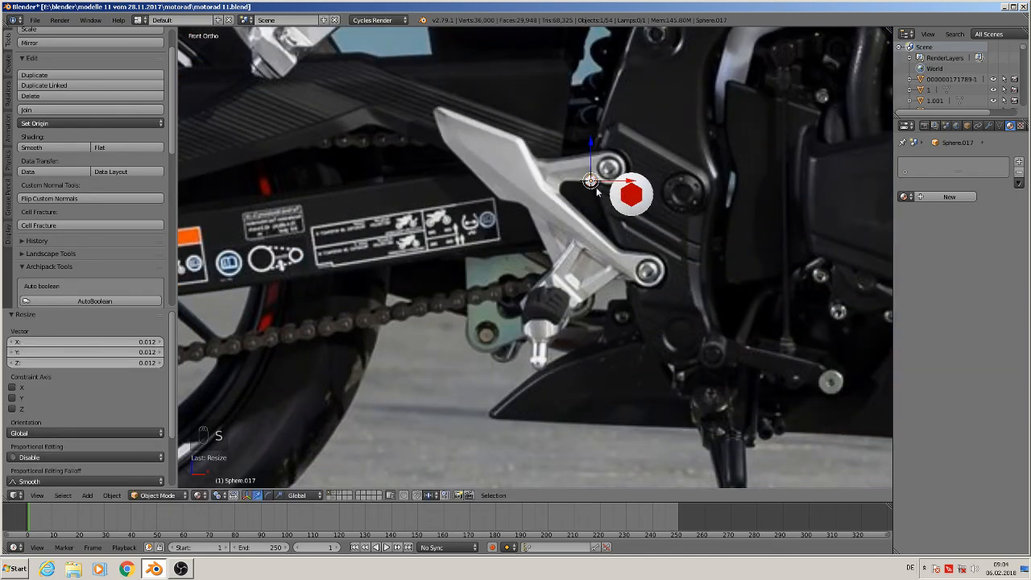
Shrink the sphere by a factor of about 0.421 and move it onto the upper-left rim of the photographed cap.
scroll(568, 165, up, 8)
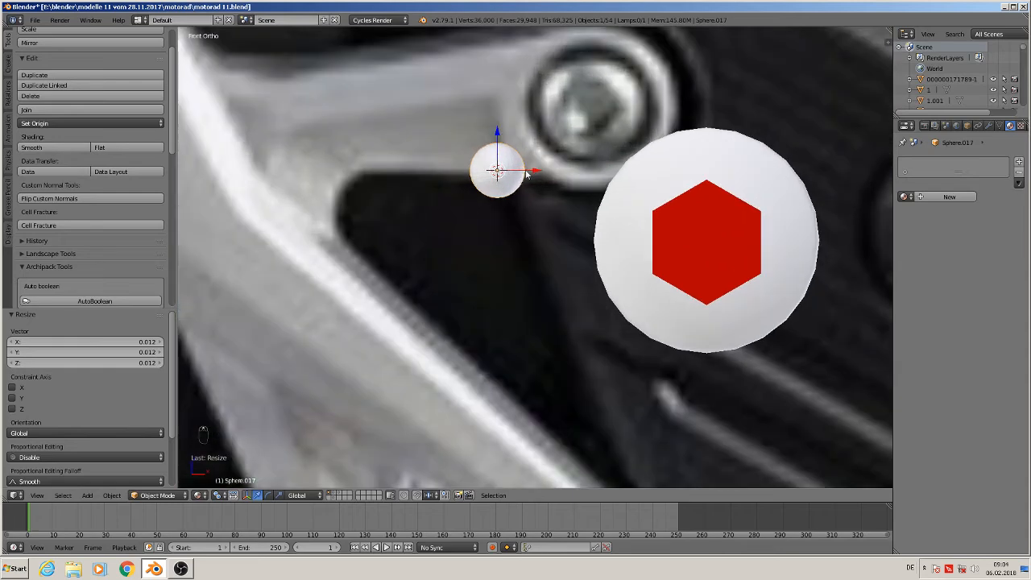
drag(528, 172, 624, 190)
scroll(635, 230, down, 4)
shift+middle_drag(770, 347, 516, 395)
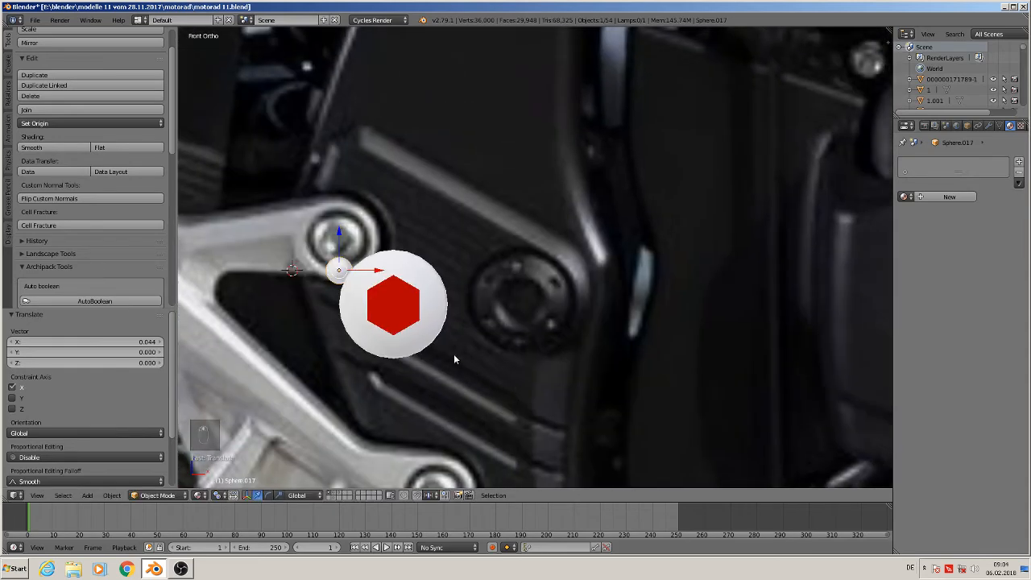
key(s)
click(382, 313)
key(g)
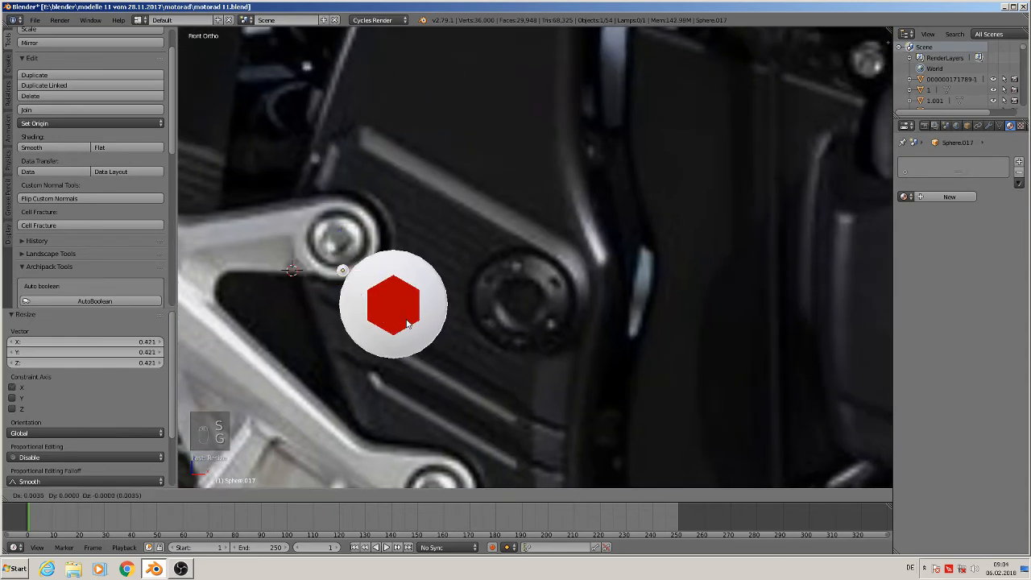
click(547, 324)
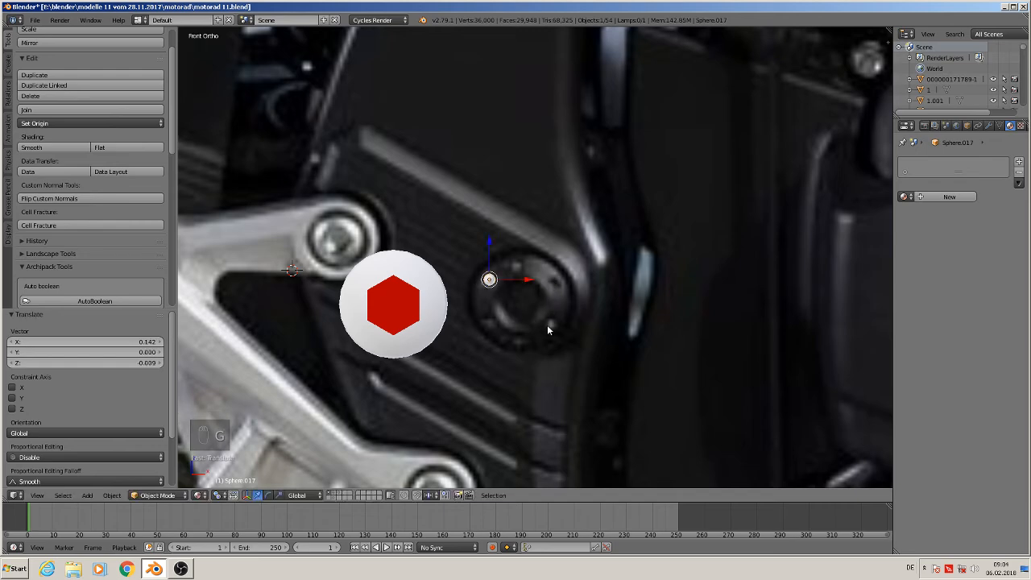
Move the small sphere about -0.160 along Y so that it lies level with the disc's front.
scroll(497, 326, down, 2)
middle_drag(526, 291, 500, 340)
click(511, 273)
drag(504, 280, 475, 330)
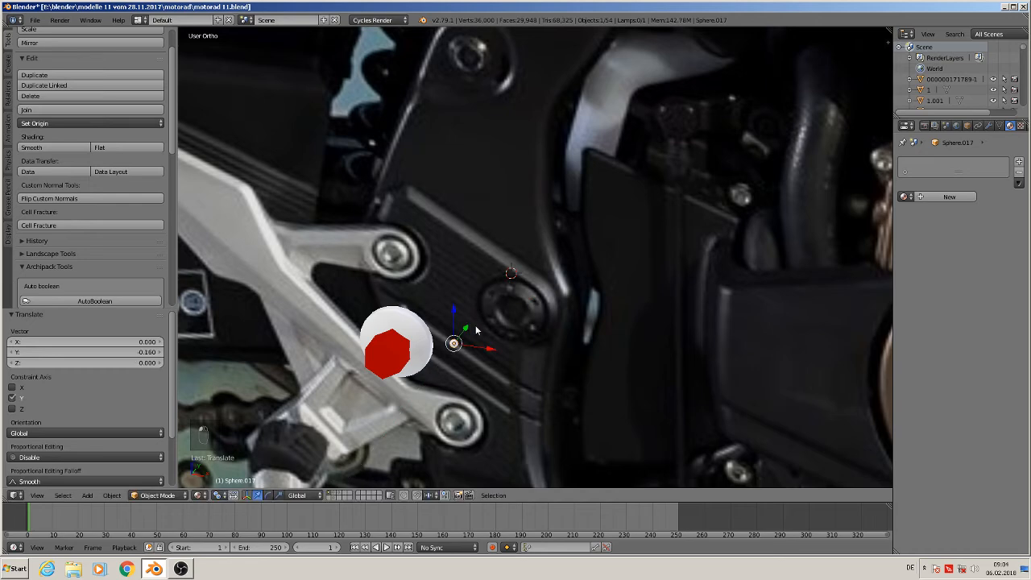
key(KP_7)
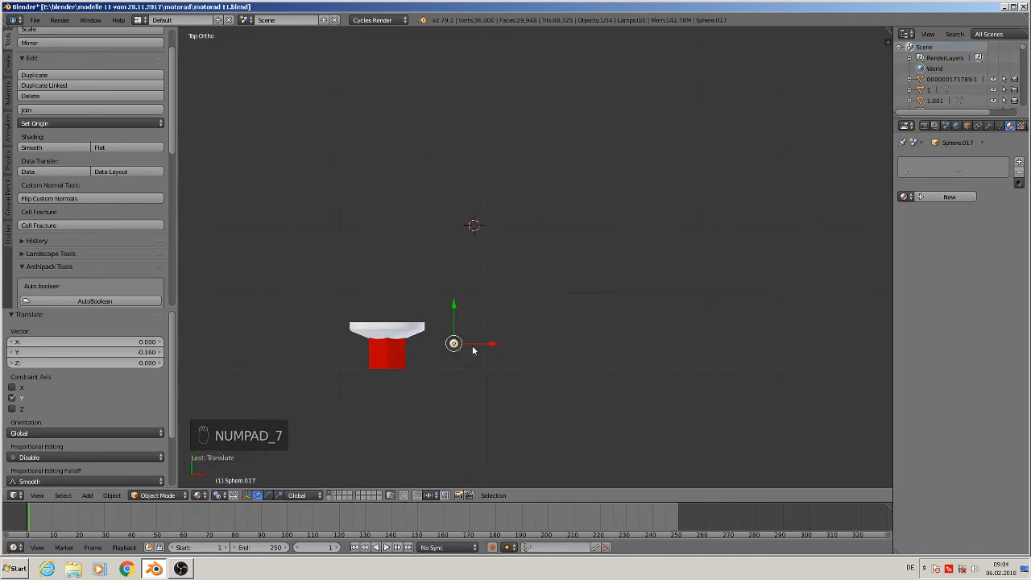
key(KP_3)
key(KP_Decimal)
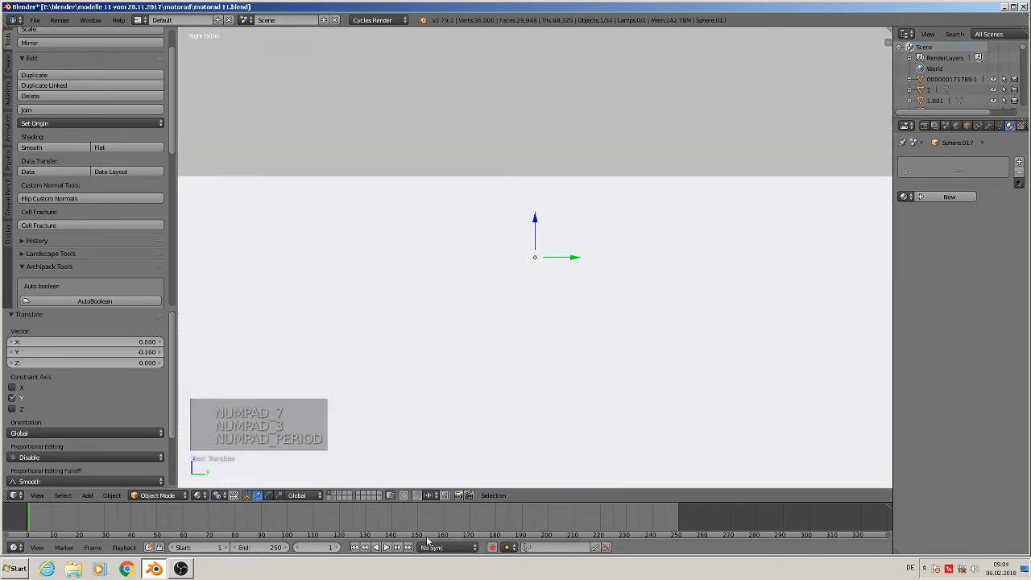
scroll(527, 391, down, 6)
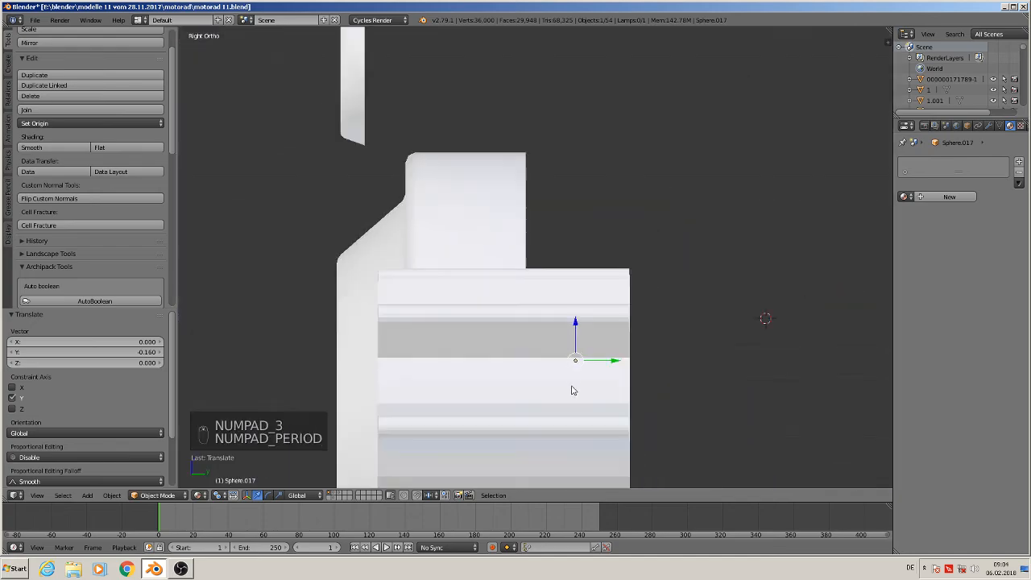
scroll(570, 395, down, 3)
middle_drag(570, 399, 924, 427)
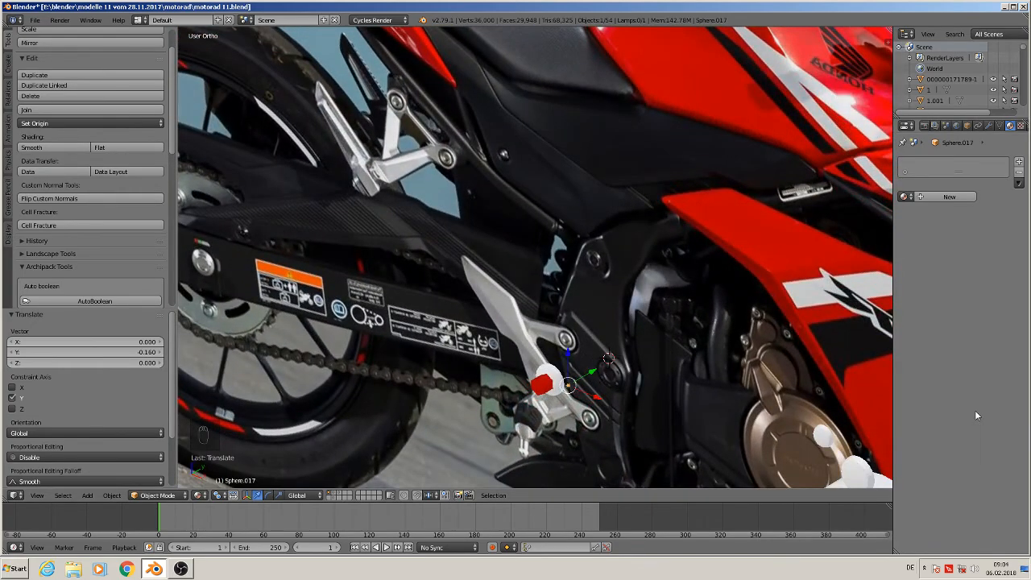
Delete the vertices of the sphere's front half (negative Y side), leaving an open hemisphere.
key(KP_7)
key(KP_7)
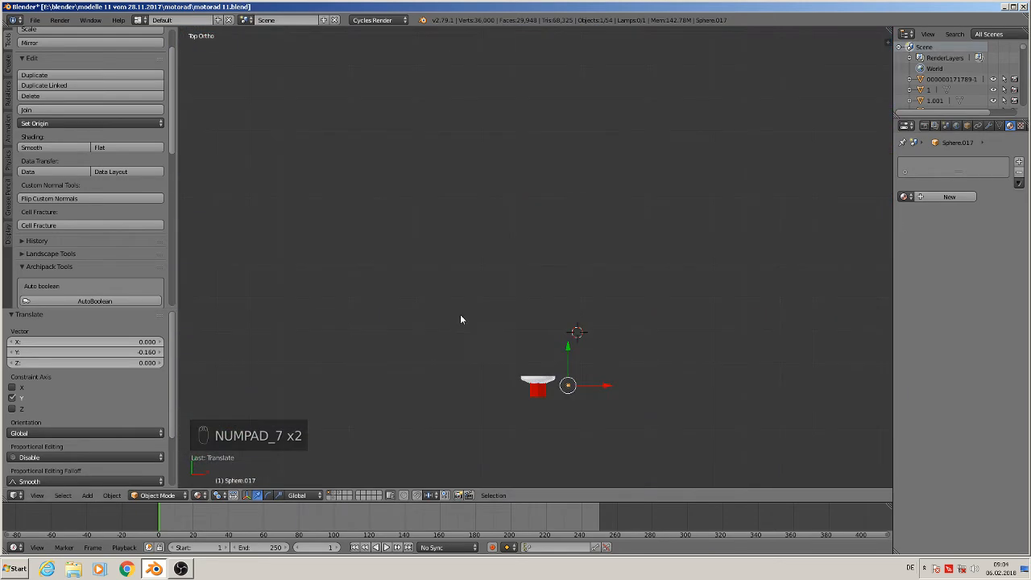
key(KP_Decimal)
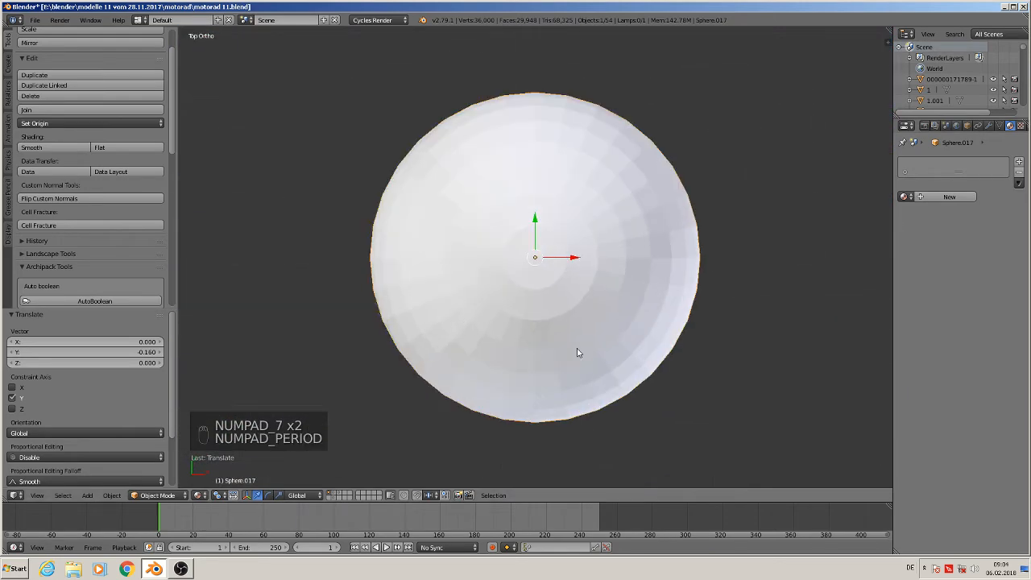
key(Tab)
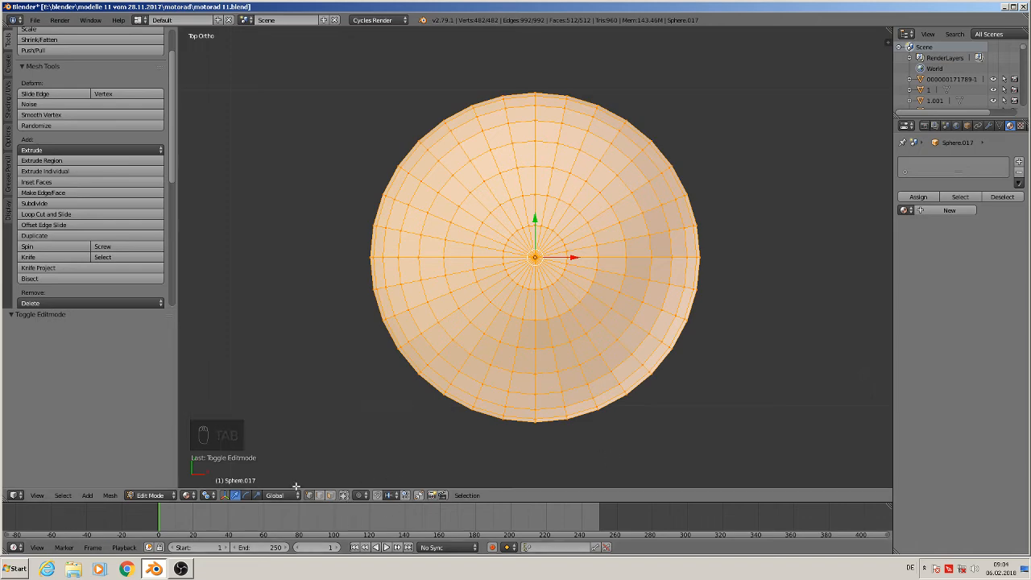
key(a)
key(b)
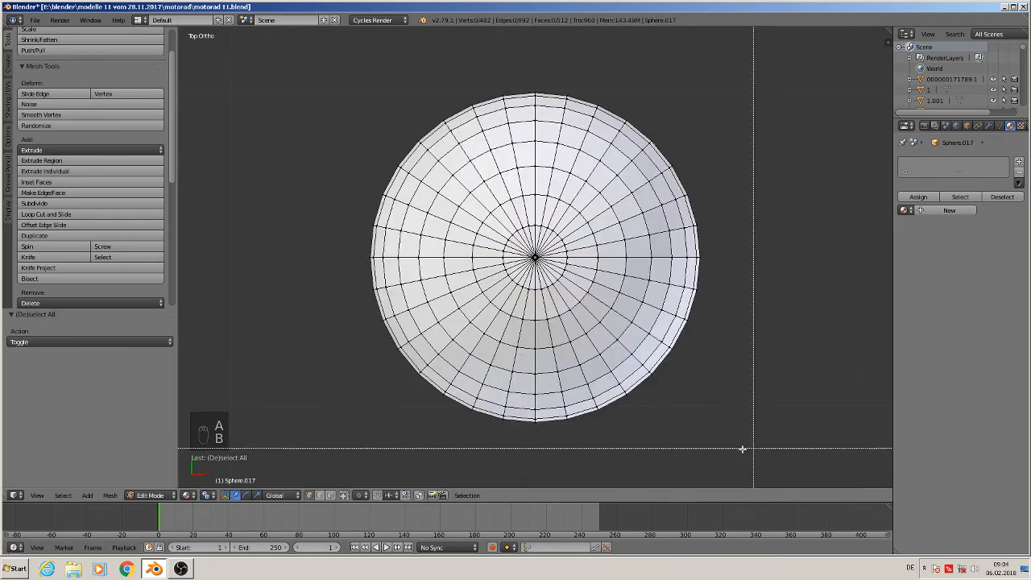
drag(743, 449, 153, 266)
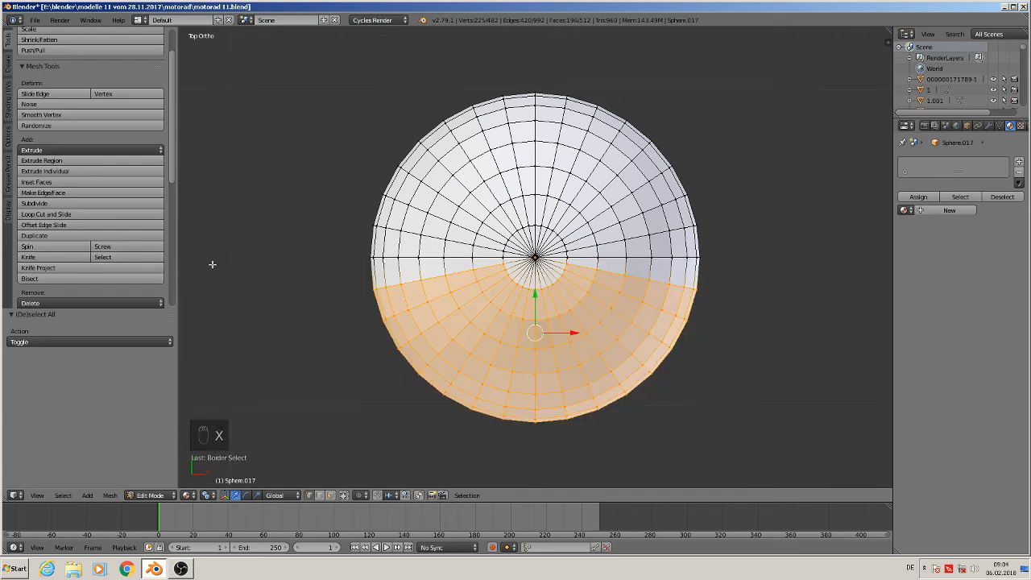
key(x)
click(302, 272)
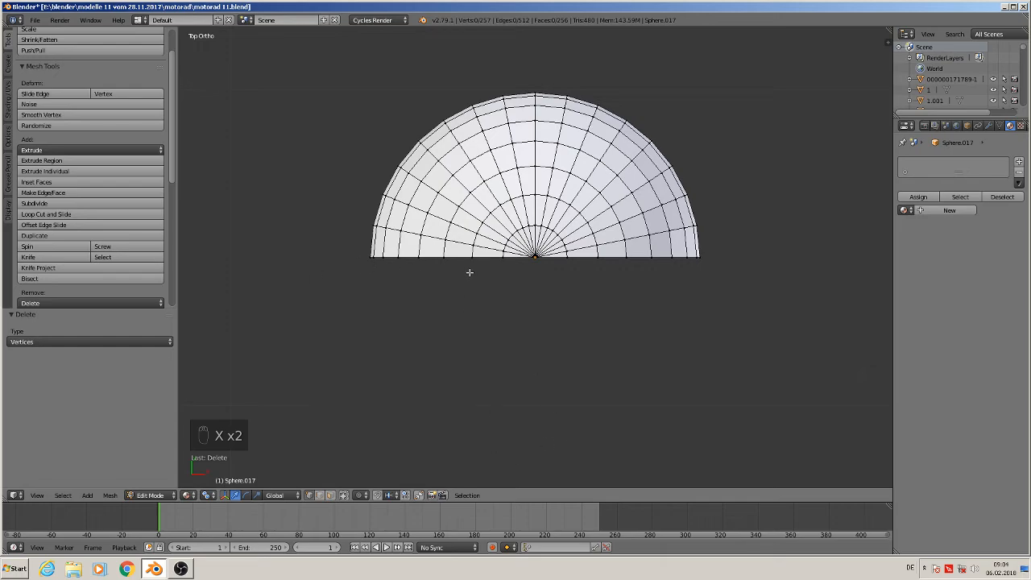
Extrude the hemisphere's open edge loop about 0.005 along negative Y and close the end with a face.
middle_drag(469, 272, 531, 254)
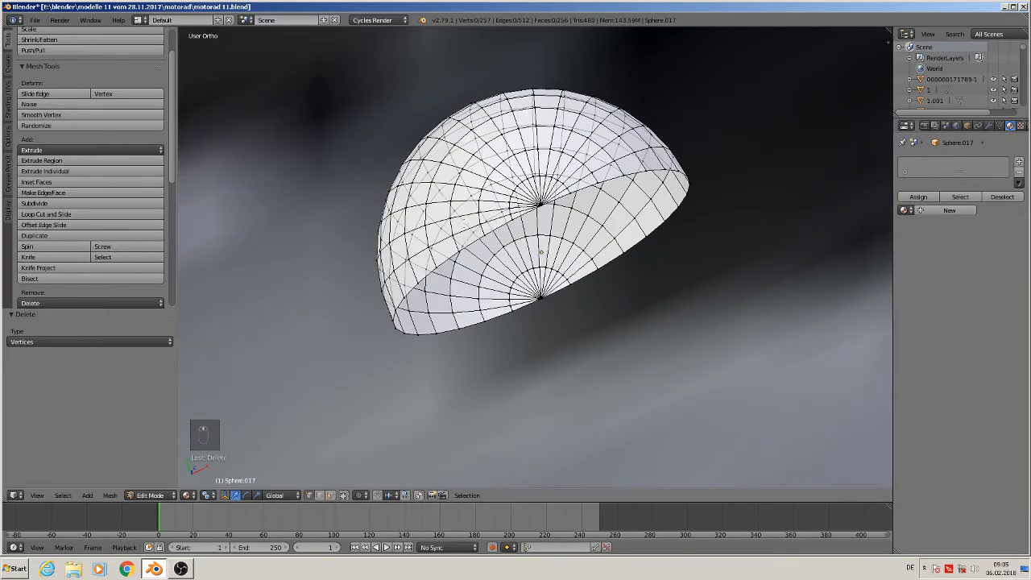
alt+right_click(475, 239)
alt+click(487, 248)
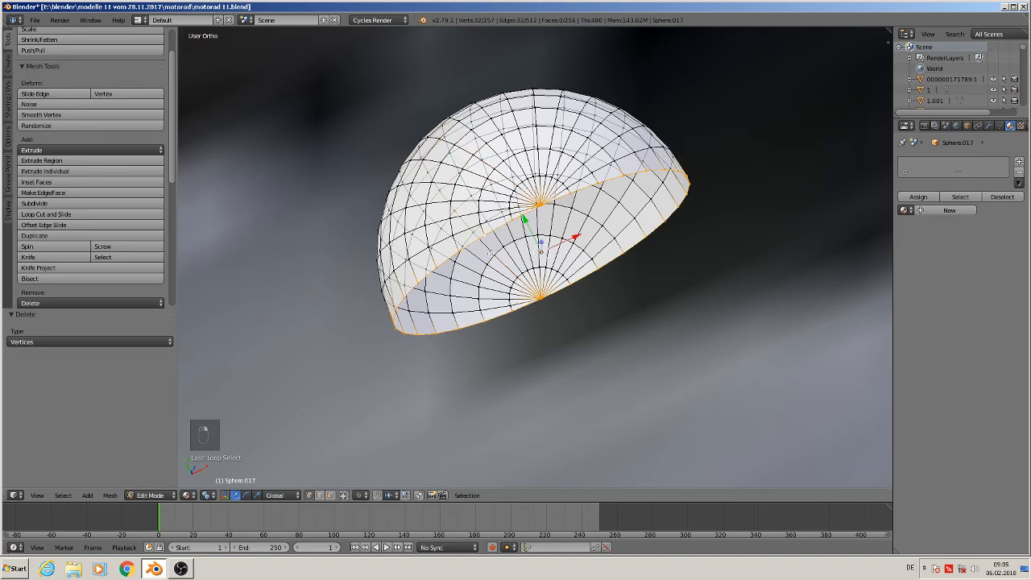
key(e)
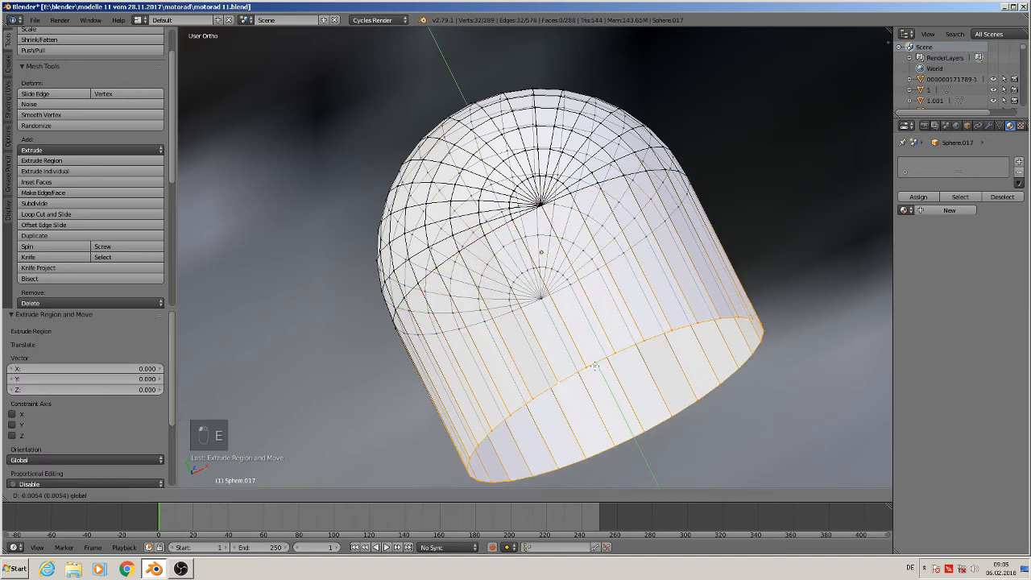
click(600, 364)
key(Tab)
key(Tab)
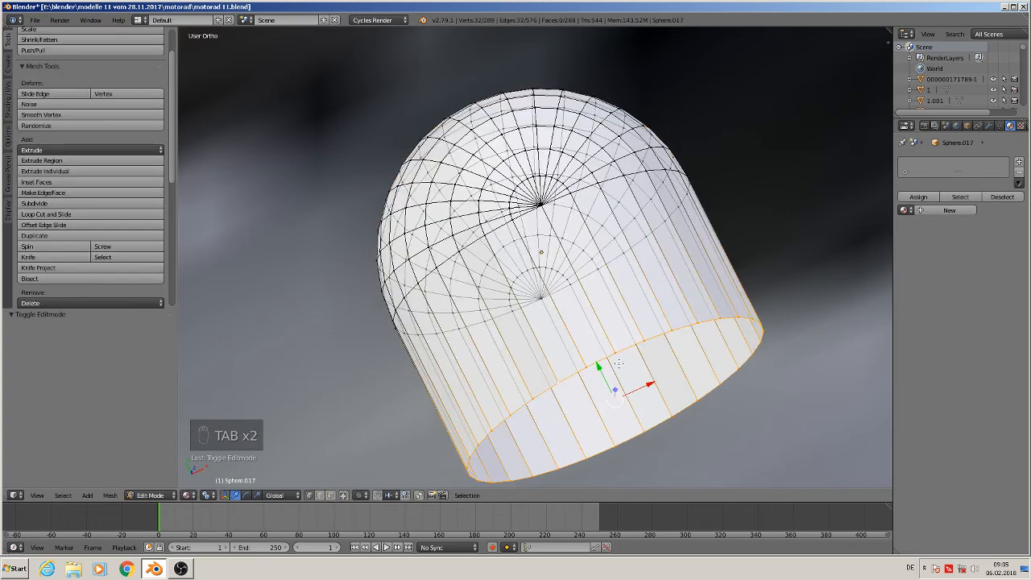
key(f)
key(Tab)
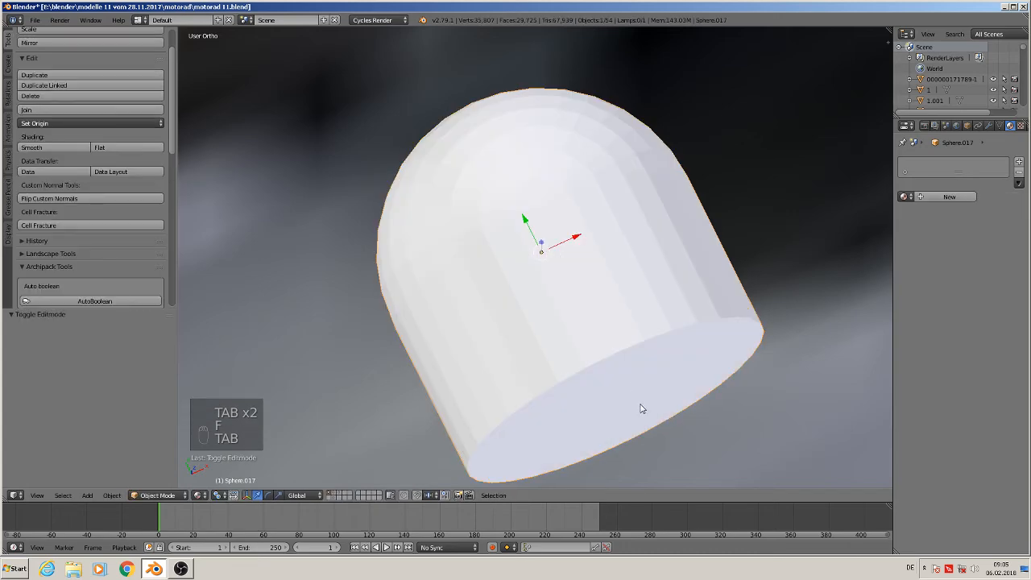
Shade the round-ended cutter smooth and apply its rotation and scale.
middle_drag(642, 409, 602, 399)
click(54, 148)
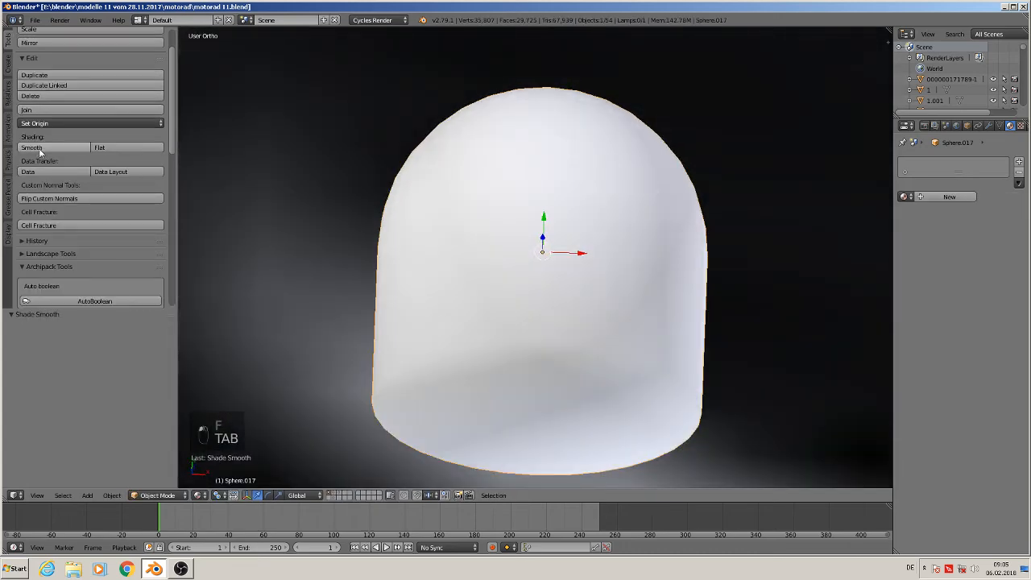
scroll(637, 319, down, 2)
middle_drag(639, 387, 609, 350)
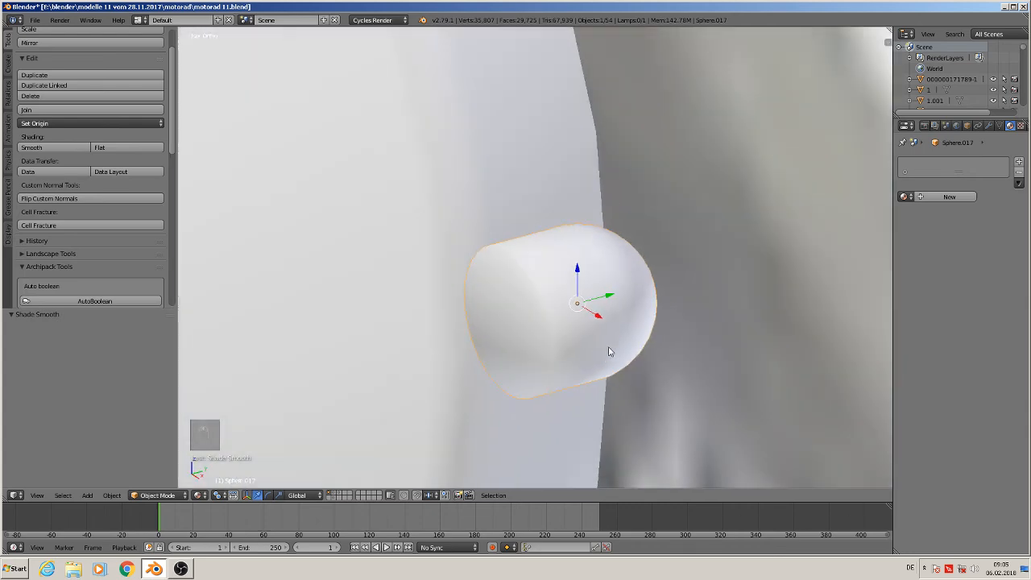
key(KP_1)
scroll(617, 408, down, 9)
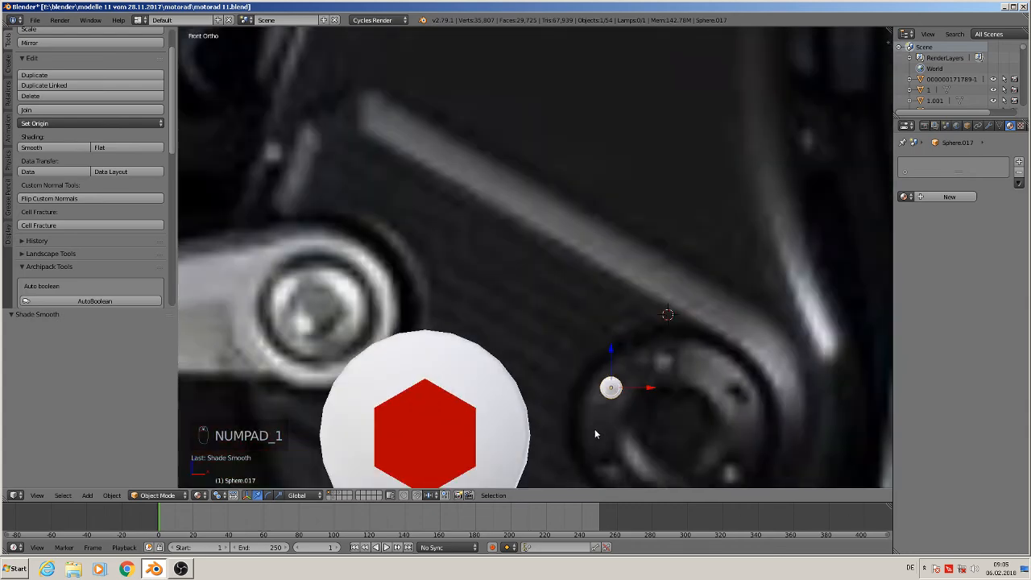
click(112, 495)
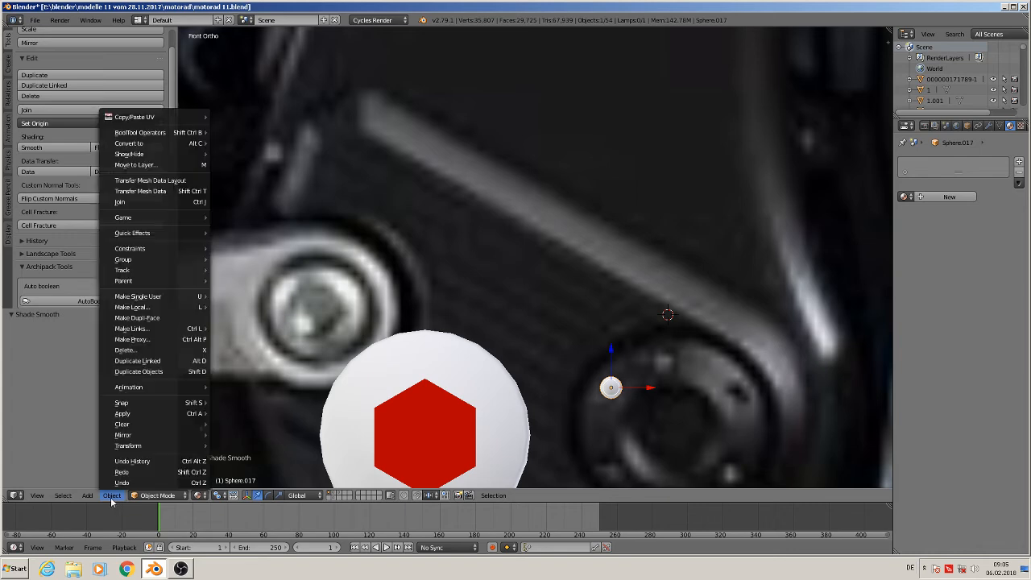
mouse_move(185, 413)
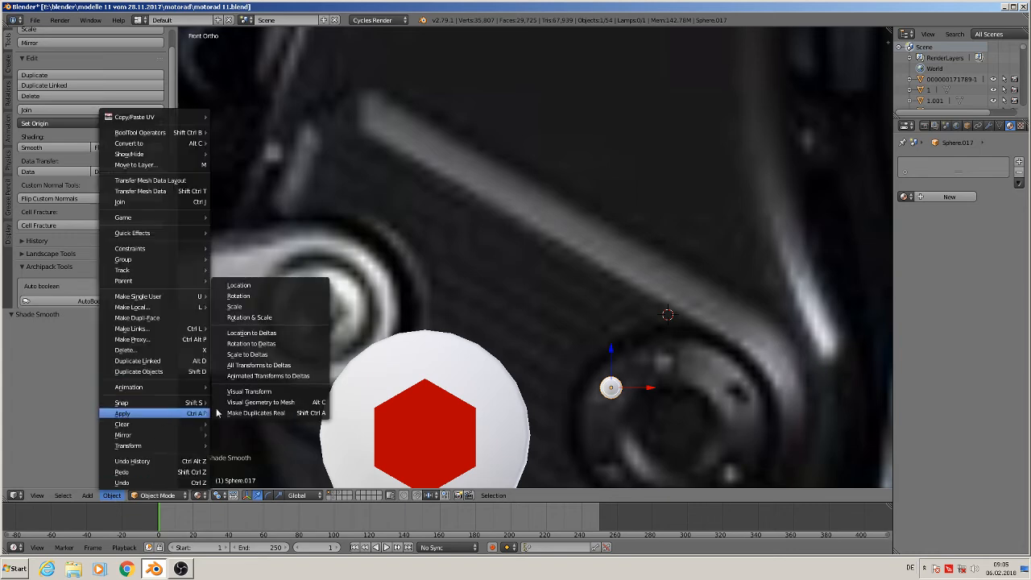
click(294, 317)
Apply rotation and scale to the white disc and to the red hexagonal cylinder.
shift+middle_drag(604, 444, 510, 260)
right_click(372, 211)
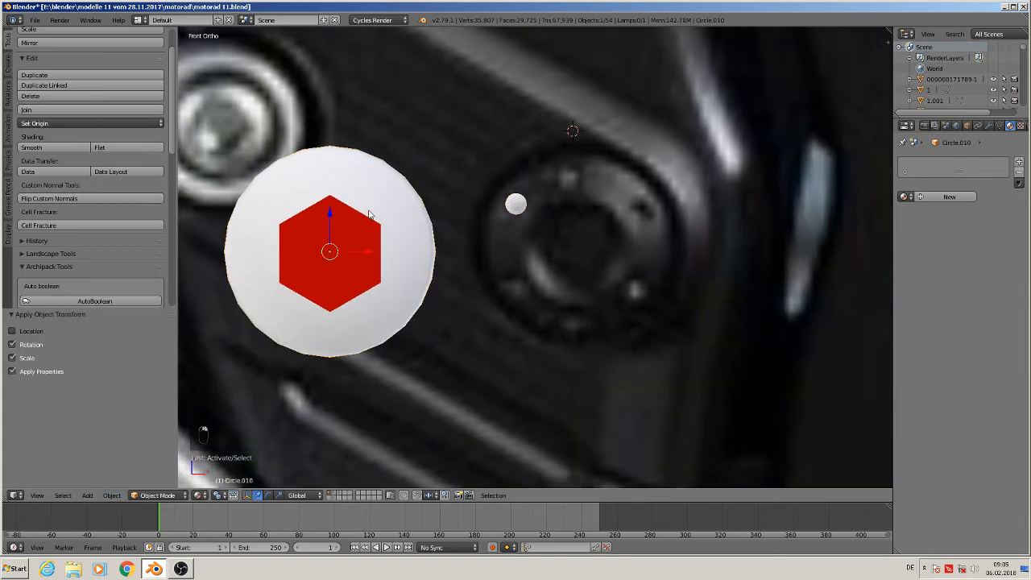
click(112, 495)
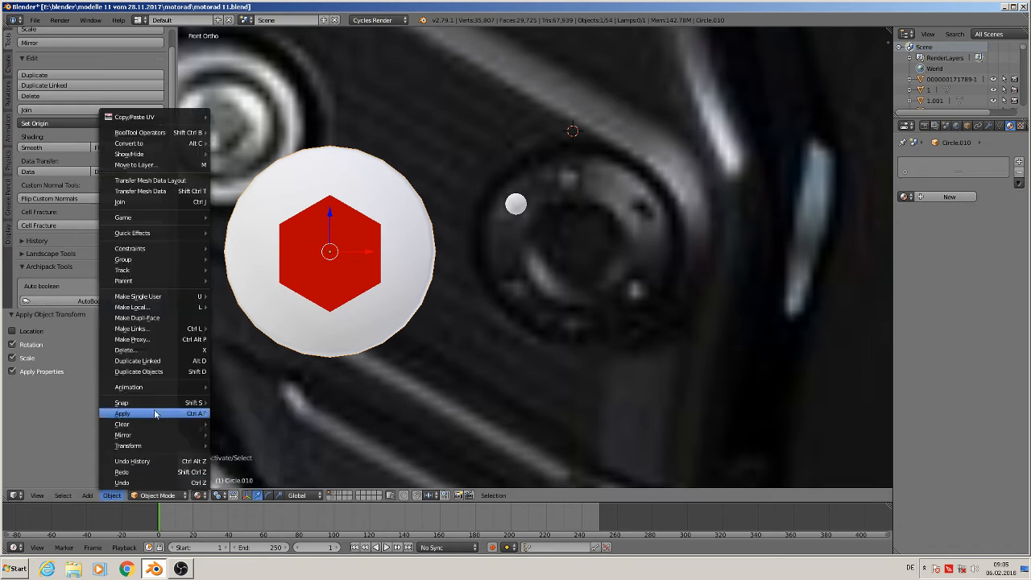
mouse_move(199, 417)
click(295, 317)
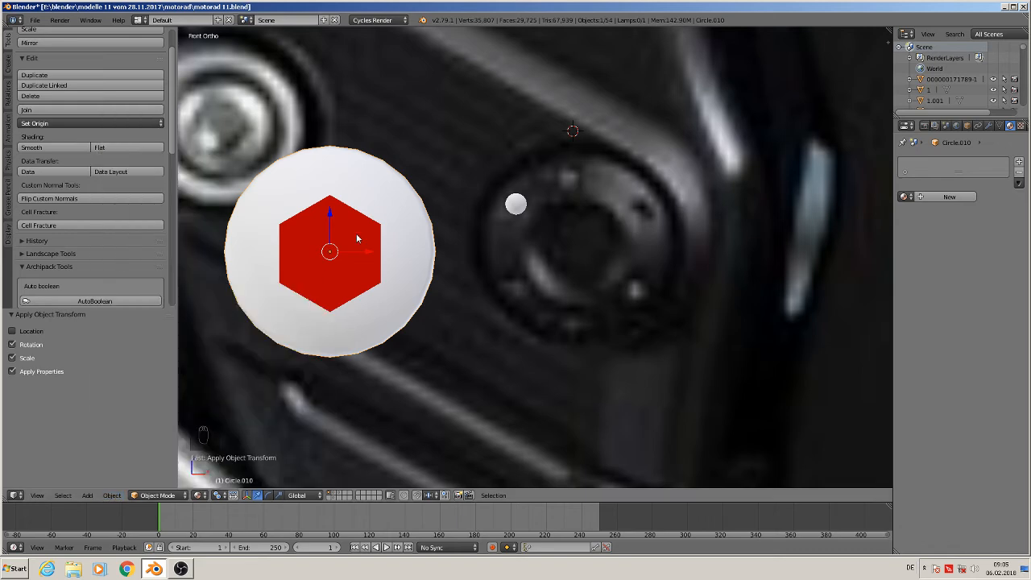
right_click(354, 220)
click(112, 495)
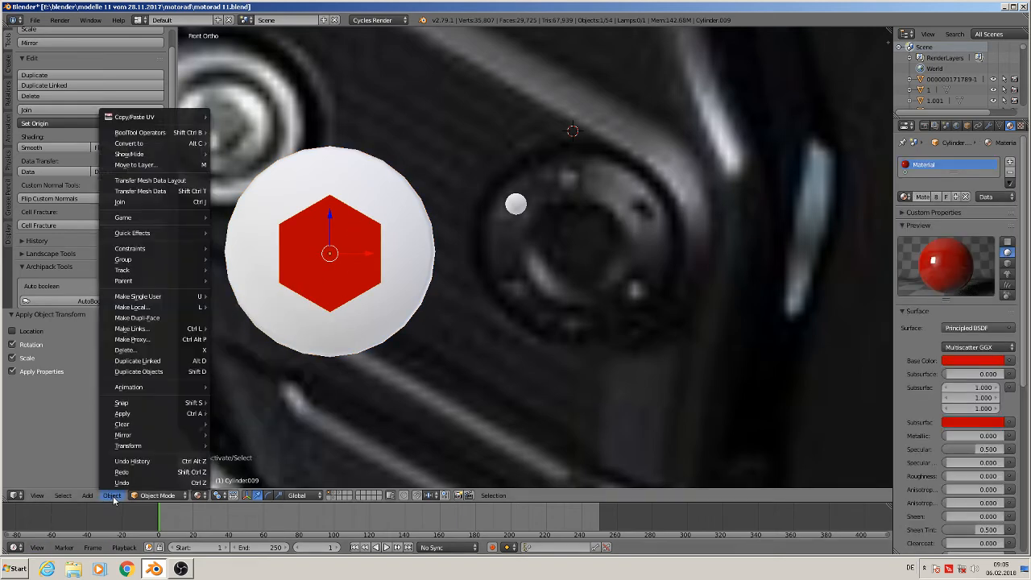
mouse_move(169, 414)
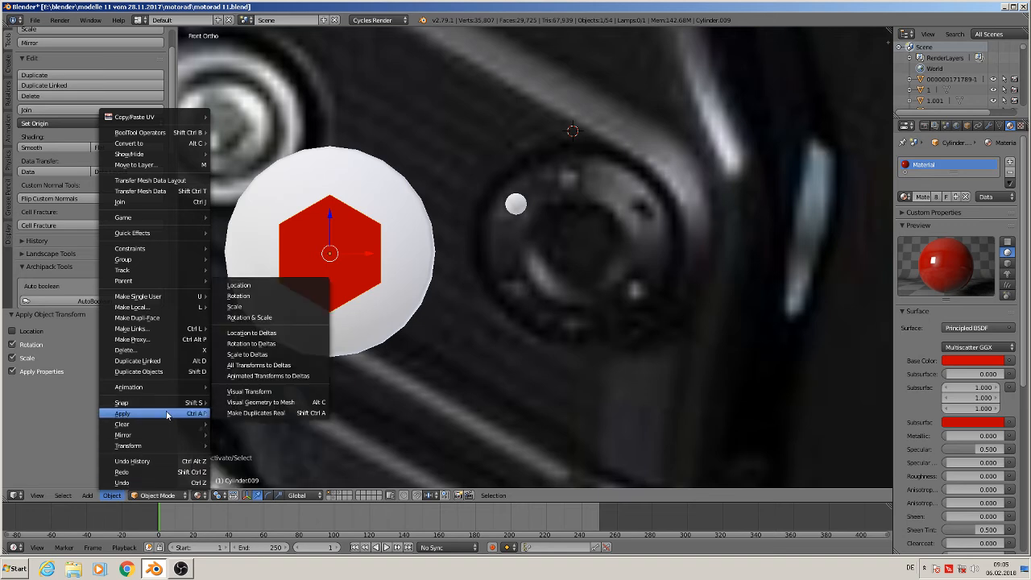
click(309, 319)
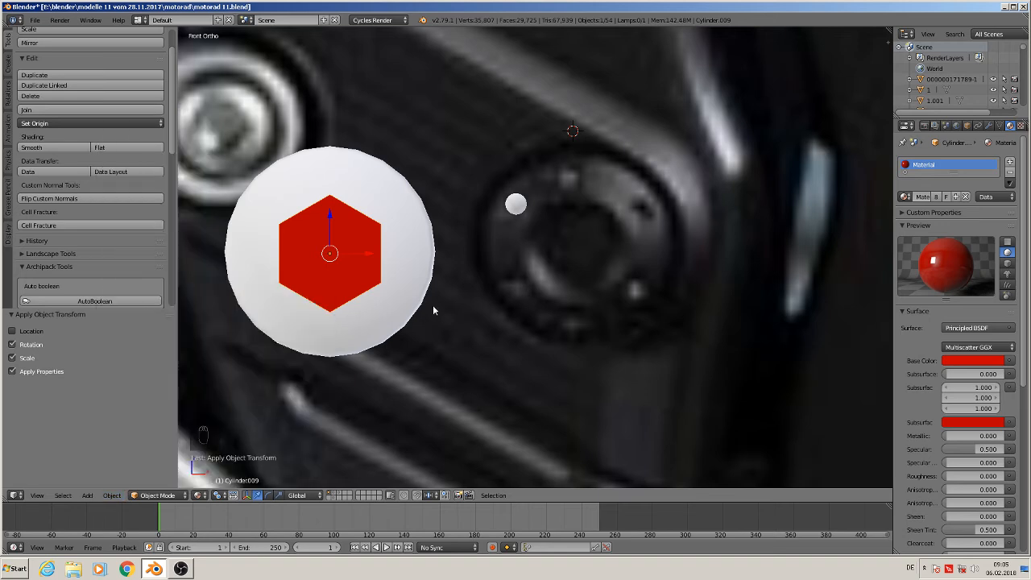
Move the small cutter onto the disc's upper rim, centred above the hexagon, by about -0.085 along X, 0.015 along Z and -0.005 along X.
right_click(516, 204)
middle_drag(527, 231, 496, 321)
key(KP_1)
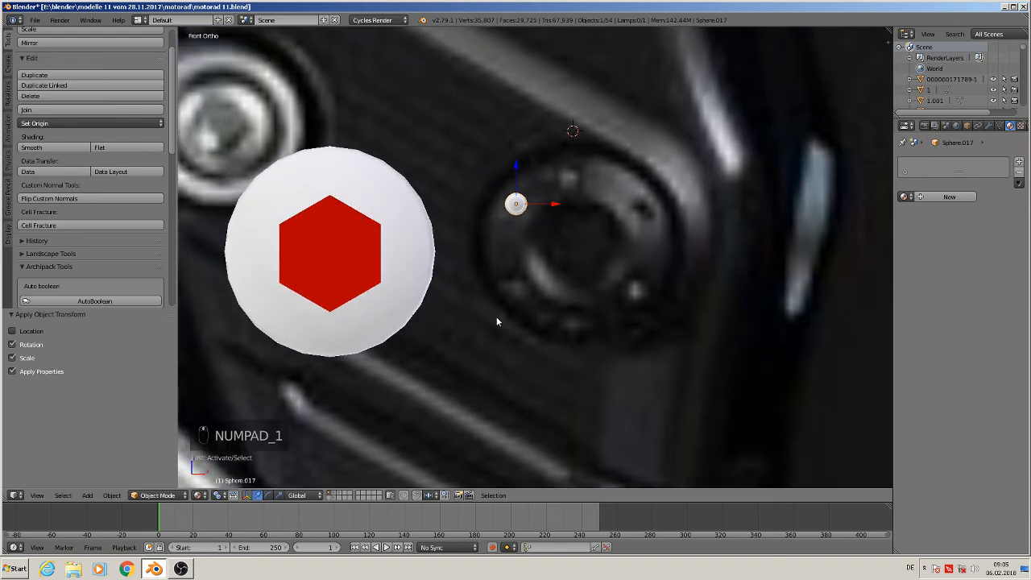
key(g)
key(x)
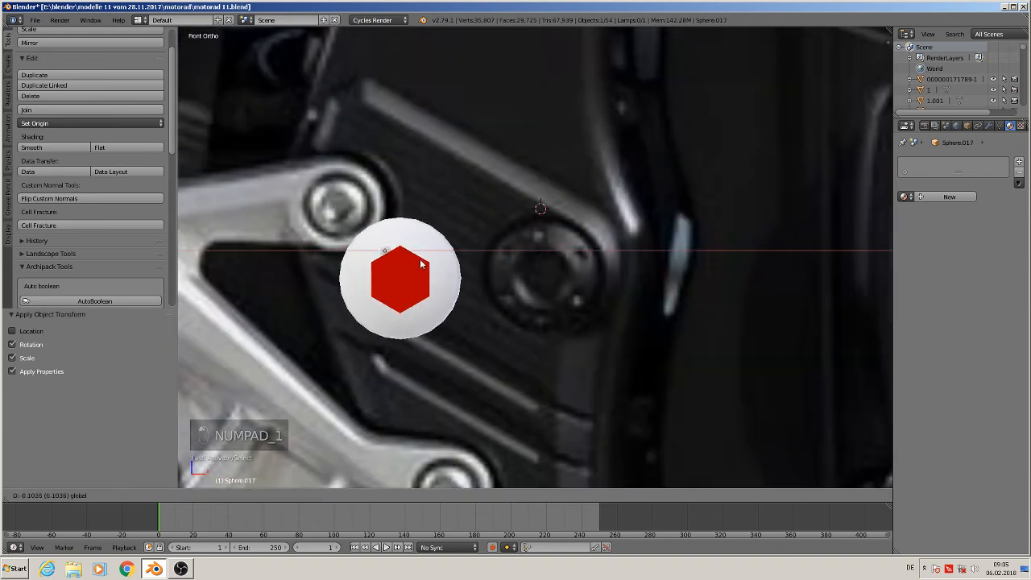
click(408, 214)
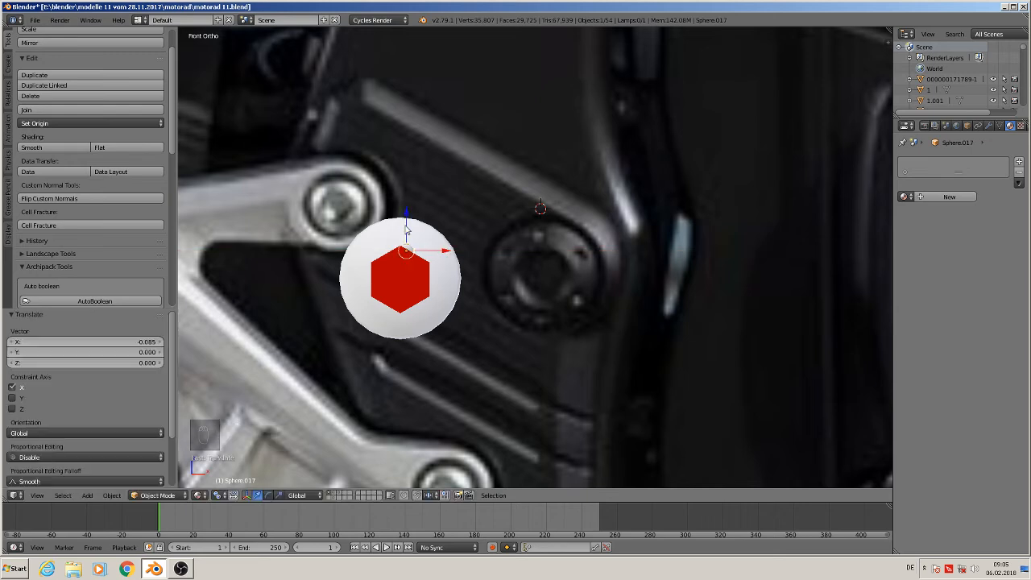
key(g)
key(z)
click(407, 232)
key(g)
key(x)
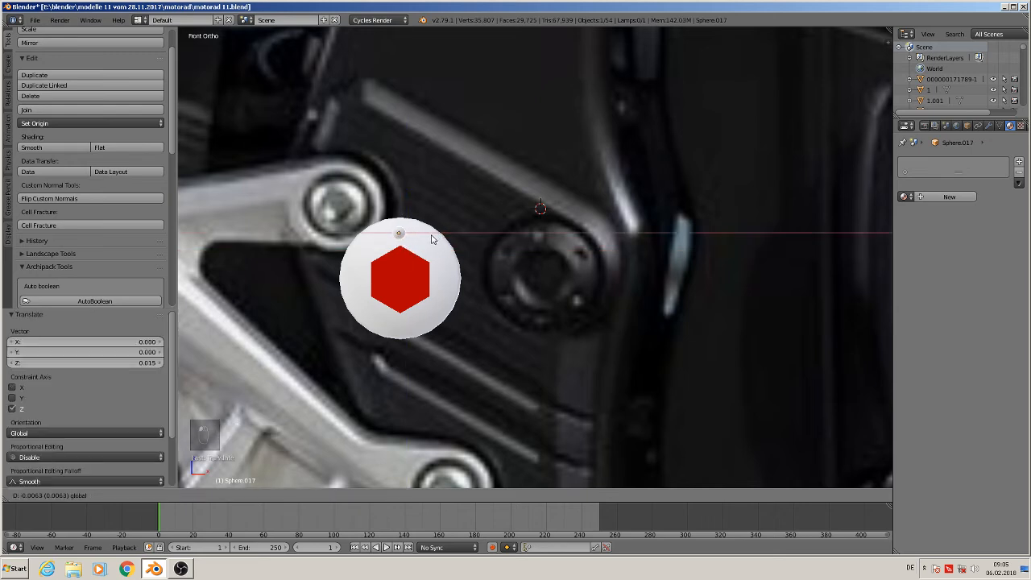
click(433, 239)
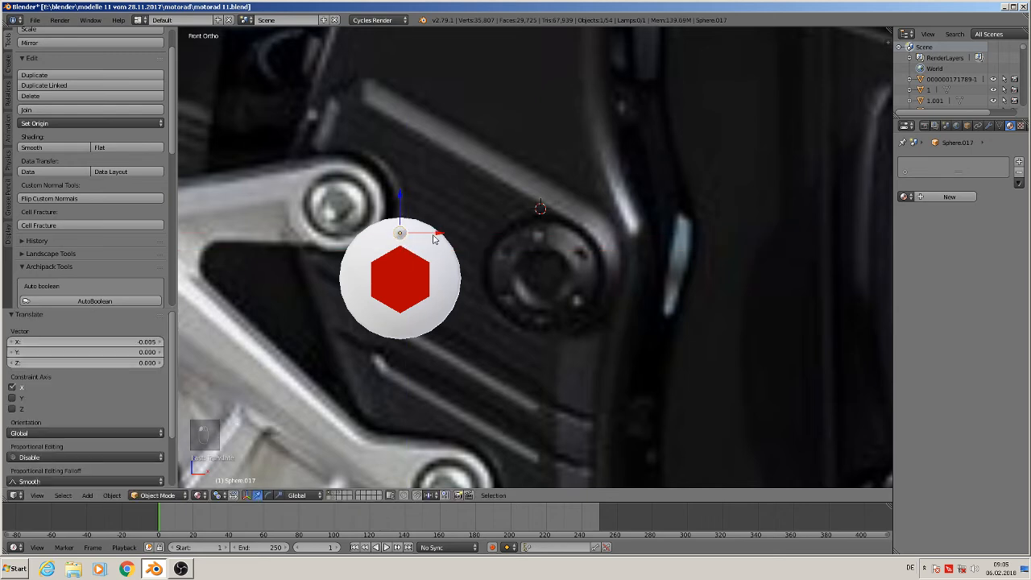
Assign the existing red Material to the cutter and place a duplicate about -0.077 along Z on the disc's lower rim.
click(902, 196)
click(866, 306)
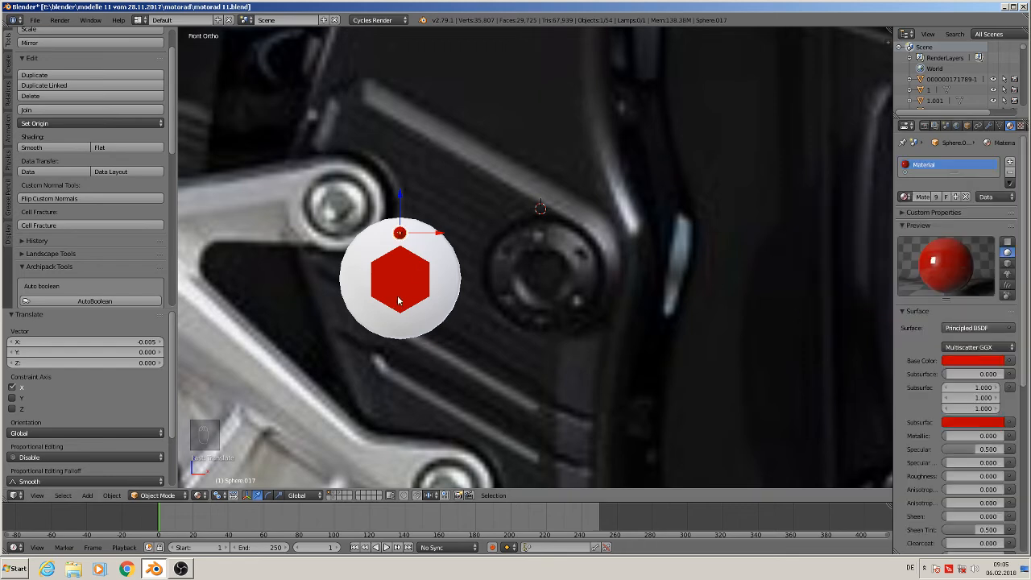
key(shift+d)
key(z)
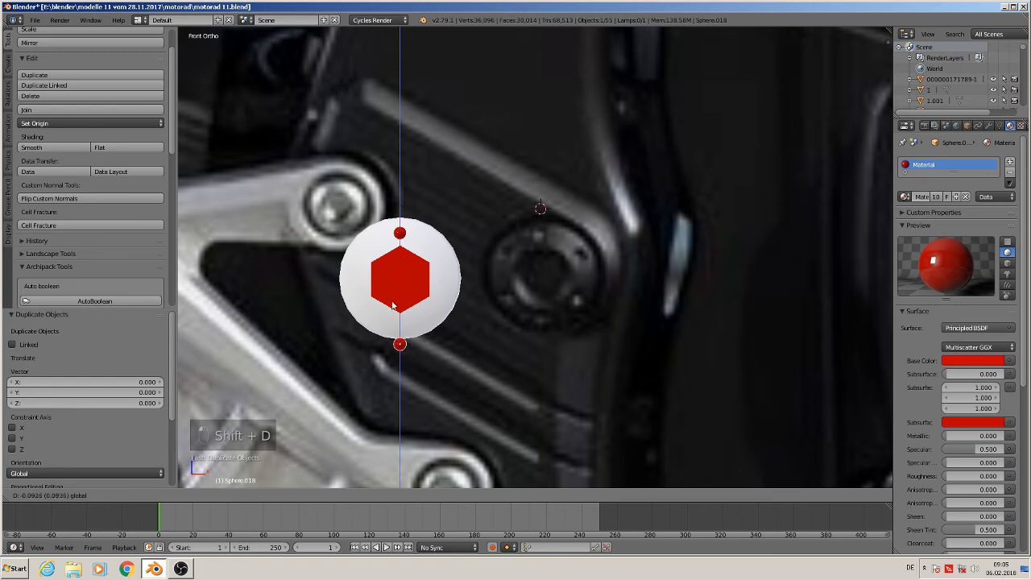
click(393, 282)
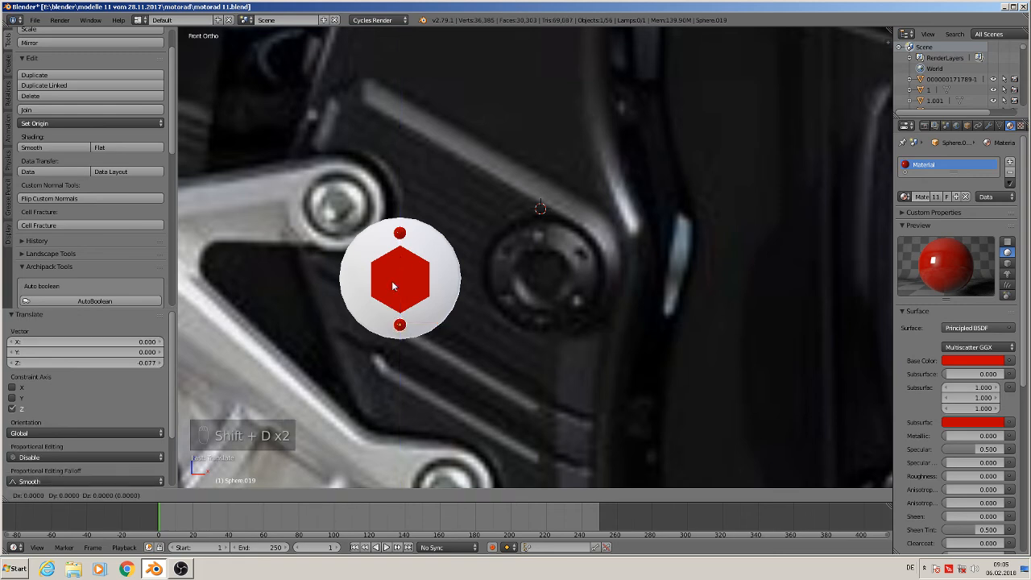
Duplicate the lower cutter onto the disc's right rim, 0.038 along Z and 0.039 along X, and place another copy -0.077 along X on the left rim.
key(shift+d)
right_click(400, 287)
drag(401, 287, 399, 239)
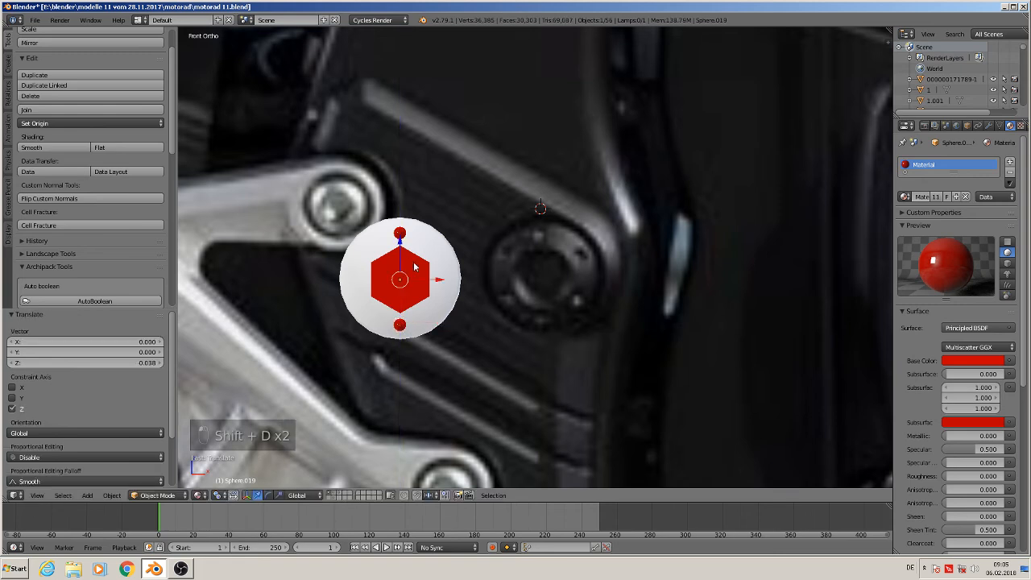
drag(436, 279, 482, 276)
key(shift+d)
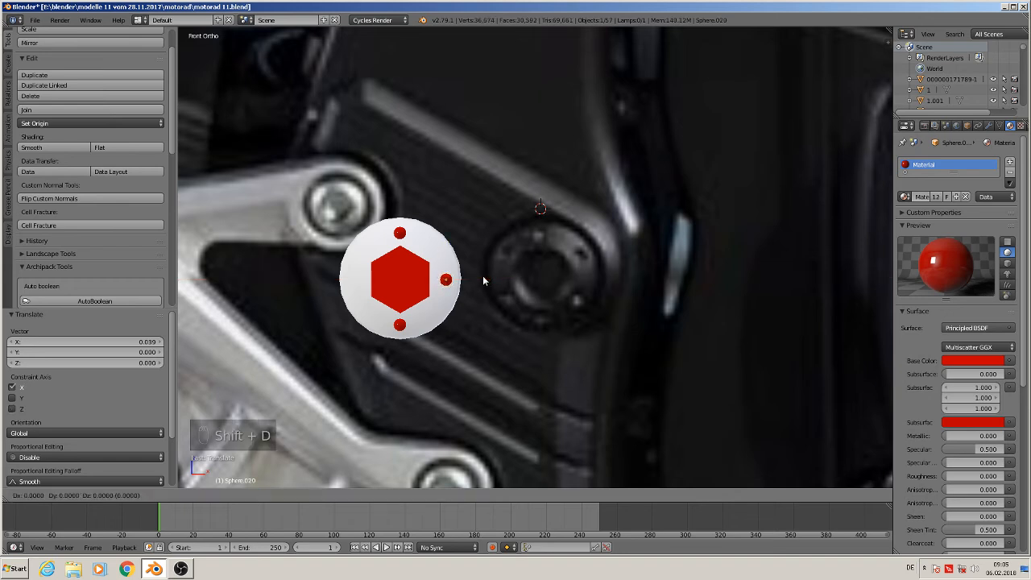
key(x)
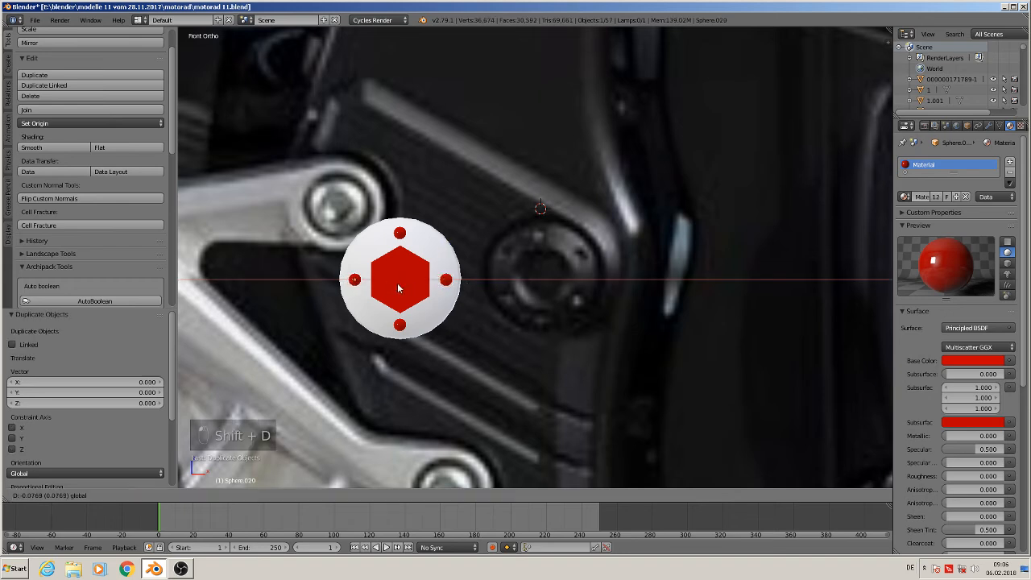
click(397, 283)
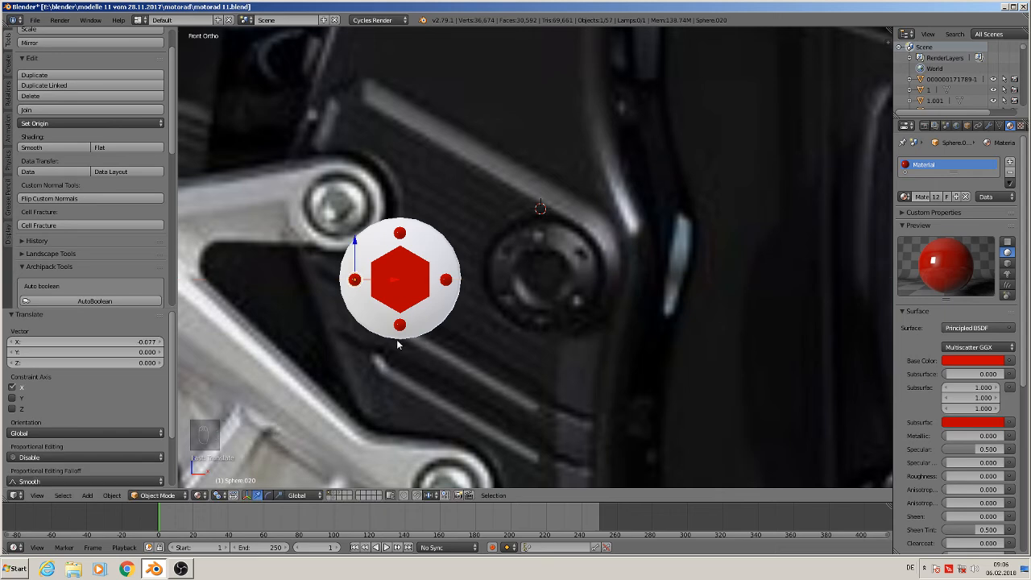
Duplicate the left rim cutter to the upper-left diagonal, about 0.012 along X and 0.028 along Z, and copy that about 0.052 along X to the upper-right diagonal.
key(shift+d)
right_click(371, 295)
key(g)
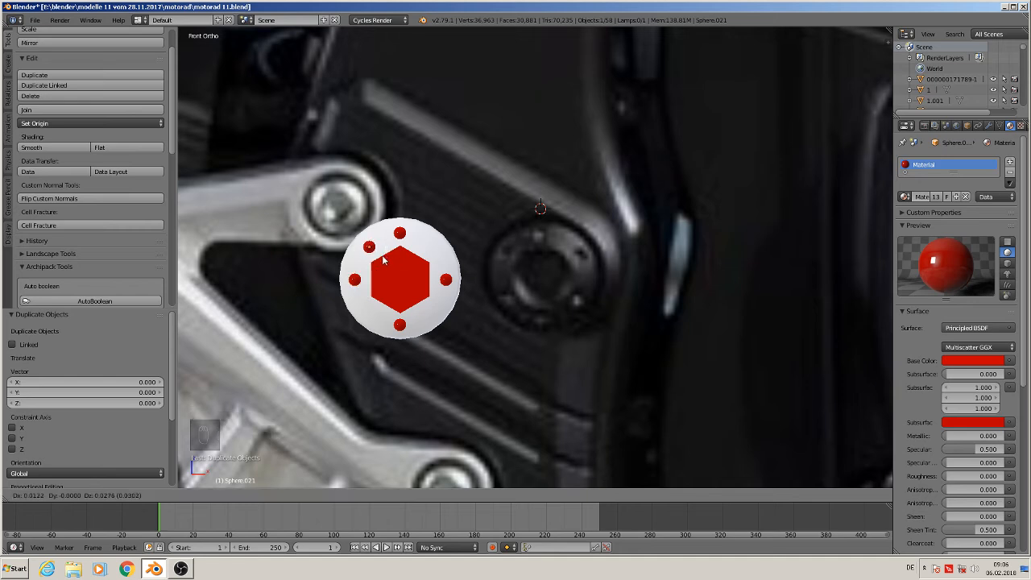
click(383, 257)
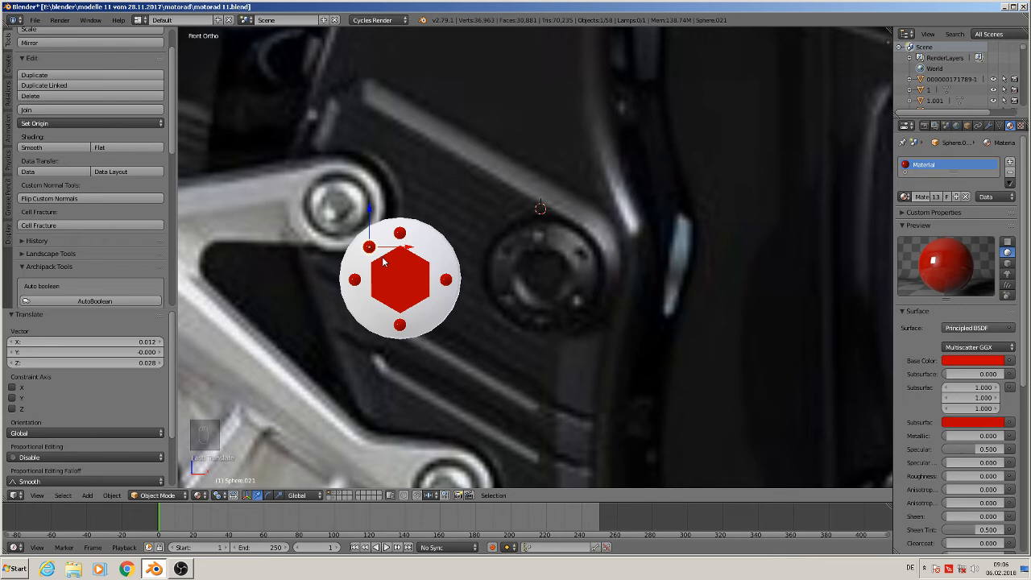
key(shift+d)
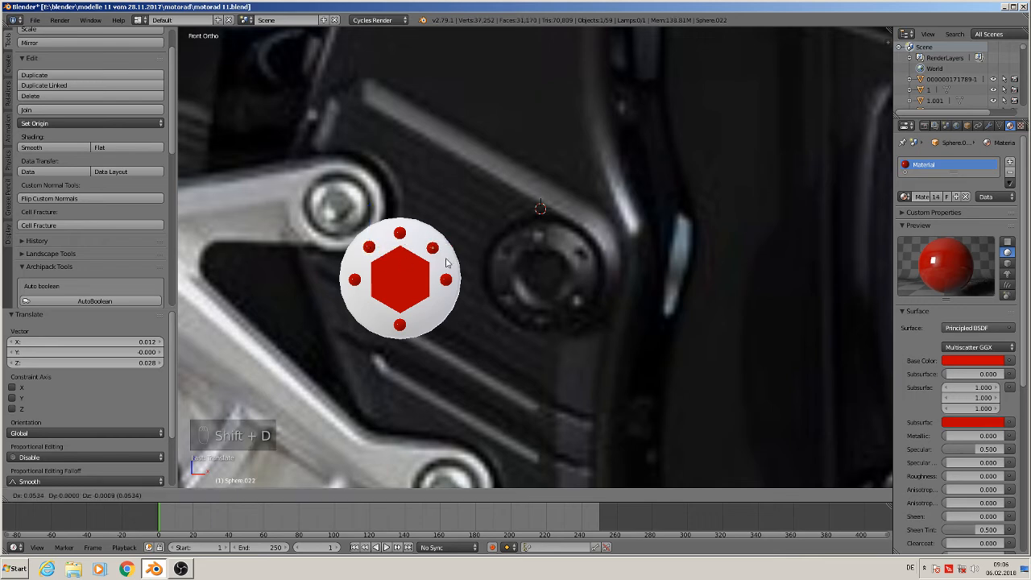
click(446, 263)
Place a further cutter copy about -0.053 along Z on the lower-right diagonal and another about -0.054 along X on the lower-left diagonal.
key(shift+d)
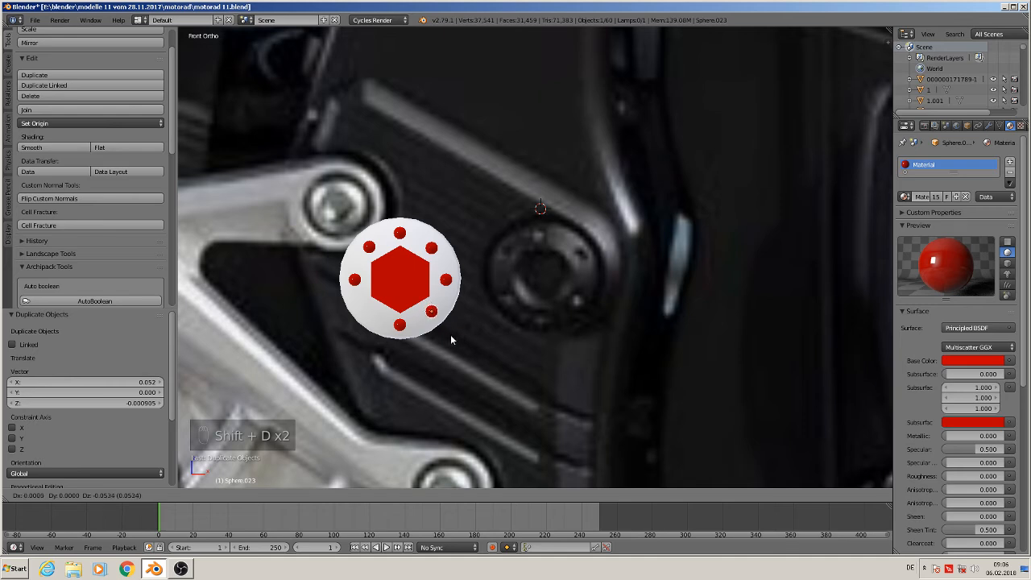
click(450, 335)
key(shift+d)
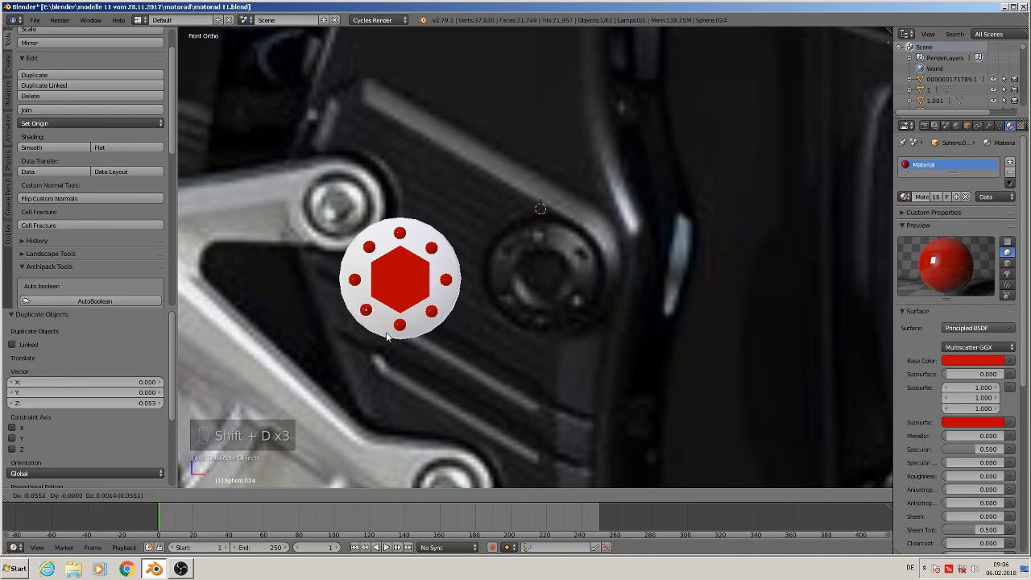
click(420, 335)
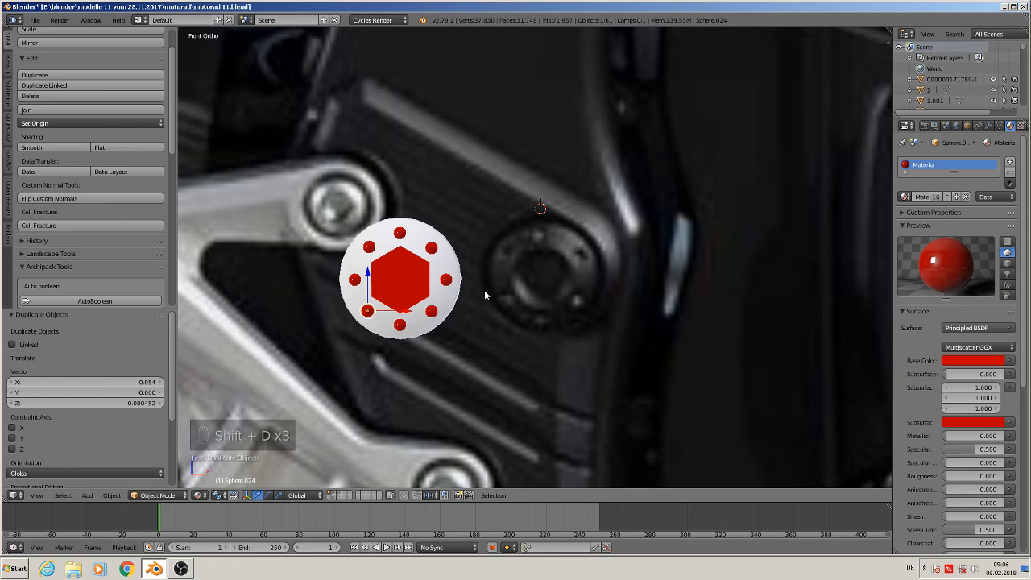
Select all eight small red rim cutters, without the hexagon or disc, and join them into one object.
middle_drag(484, 294, 451, 334)
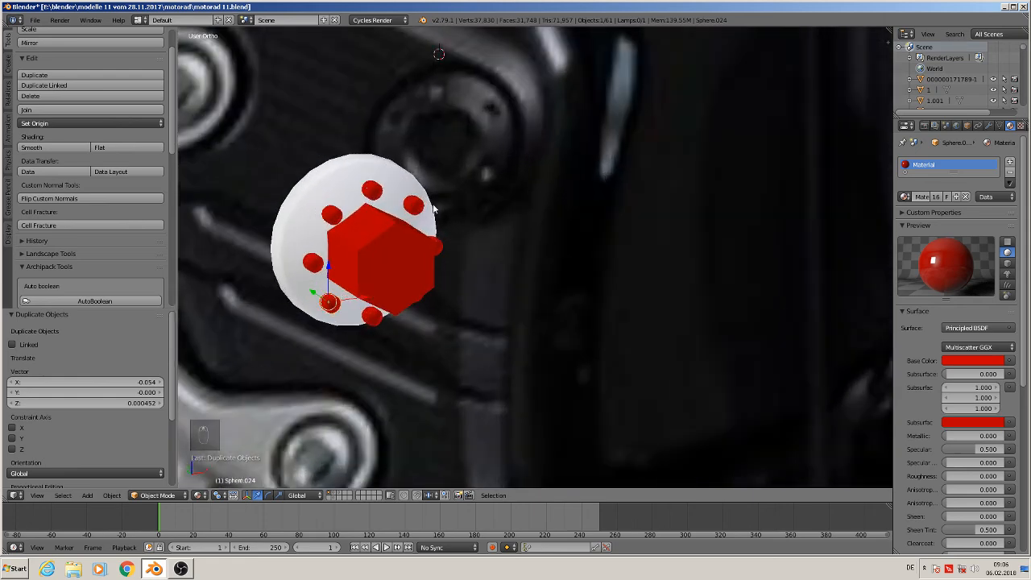
mouse_move(393, 235)
middle_down()
mouse_move(338, 236)
mouse_move(368, 256)
mouse_move(437, 253)
mouse_move(394, 225)
middle_up()
right_click(327, 216)
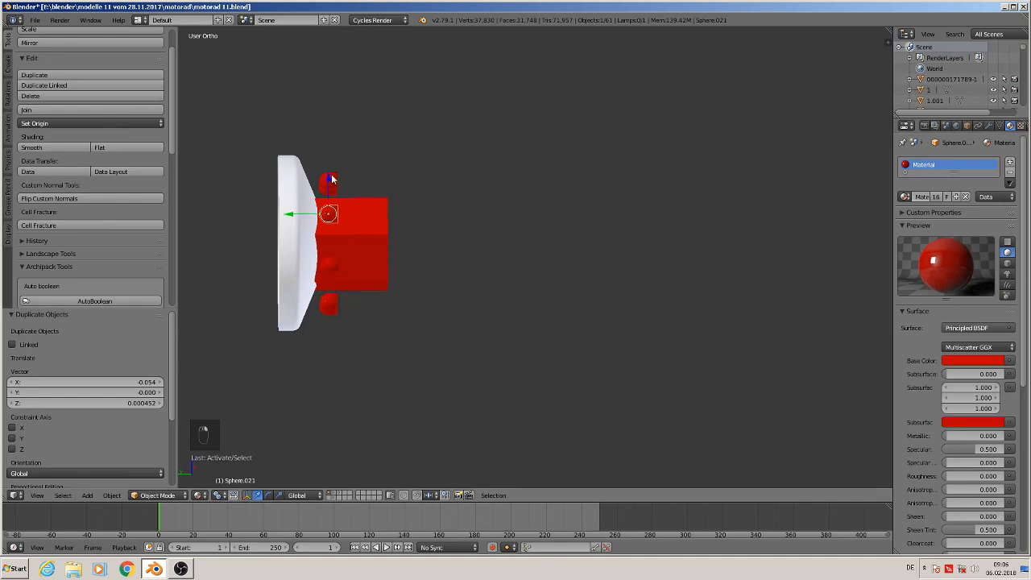
shift+right_click(331, 177)
middle_drag(332, 248, 342, 277)
shift+right_click(392, 199)
shift+right_click(414, 257)
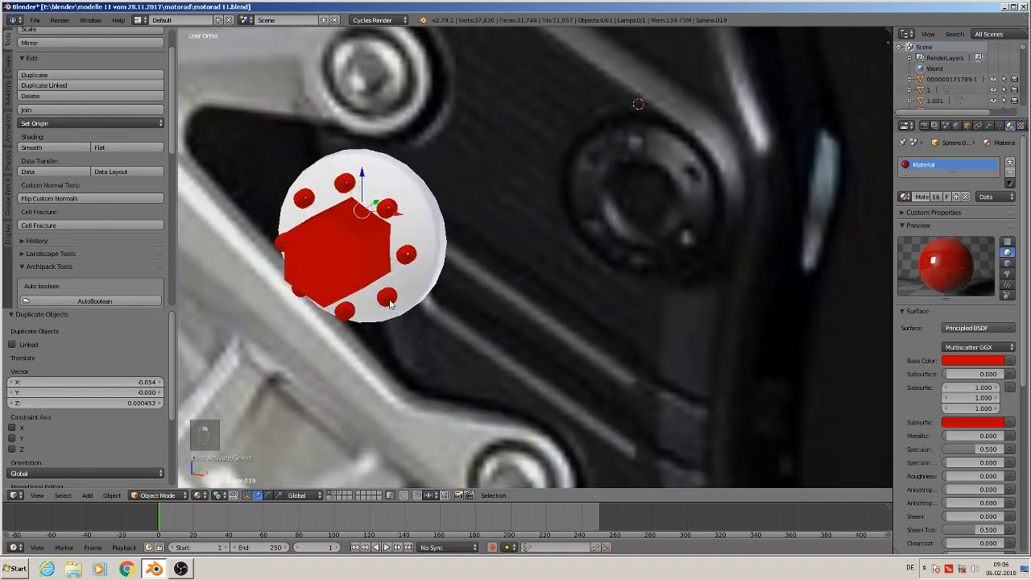
shift+right_click(387, 297)
shift+right_click(345, 312)
middle_drag(344, 314, 385, 323)
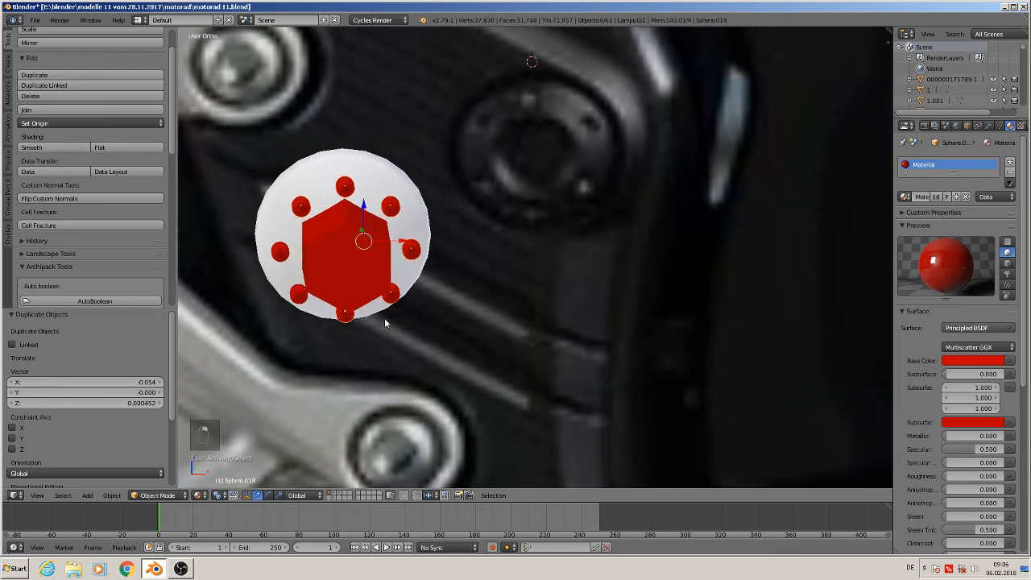
shift+right_click(298, 294)
shift+right_click(280, 250)
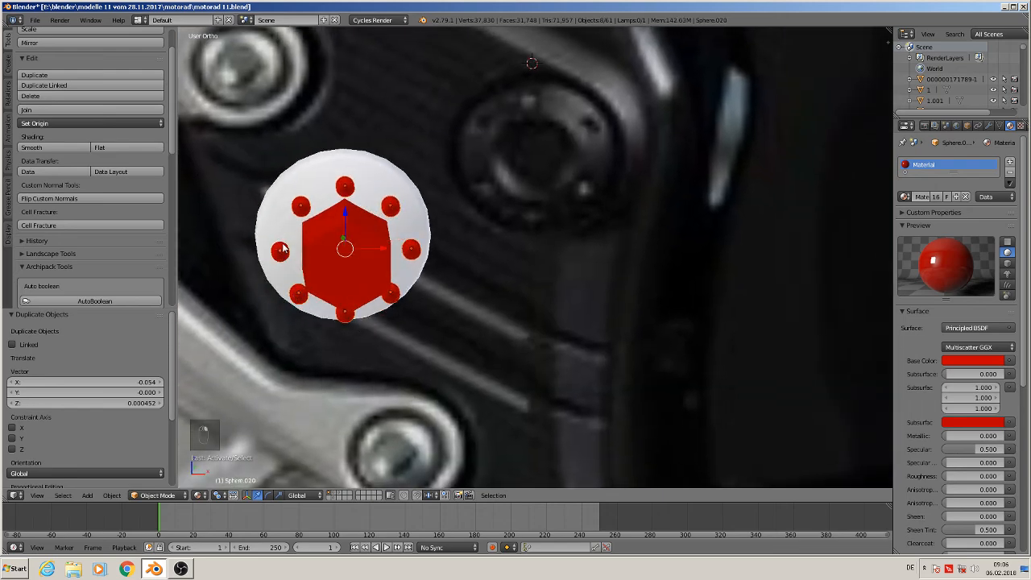
click(49, 110)
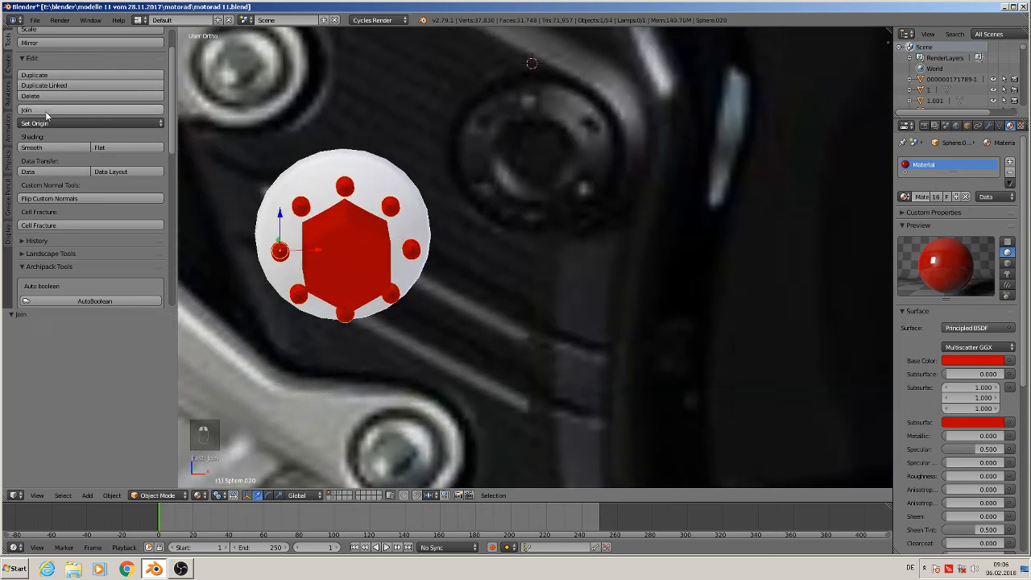
Apply rotation and scale to the joined rim cutters.
click(113, 495)
mouse_move(161, 413)
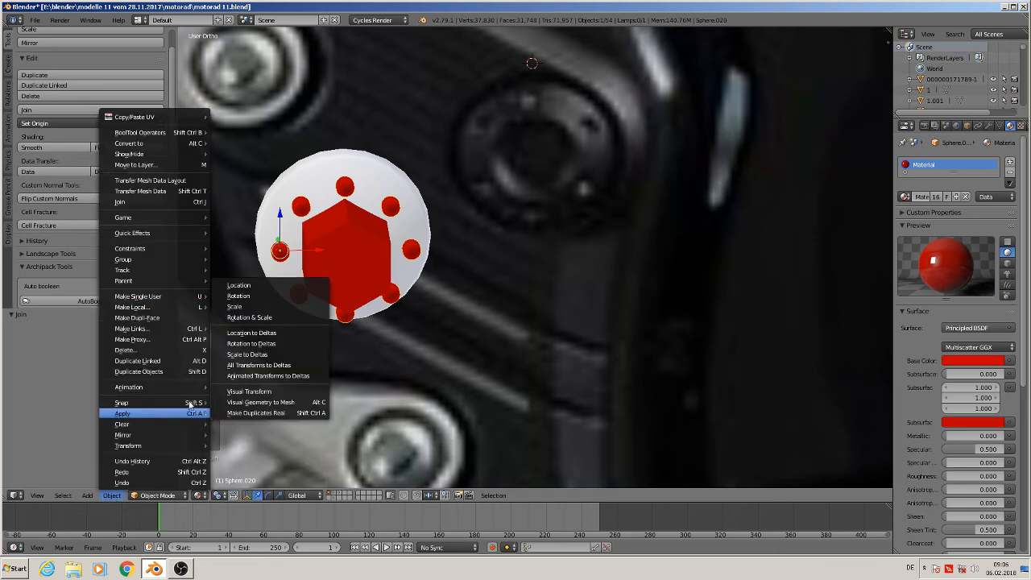
click(260, 319)
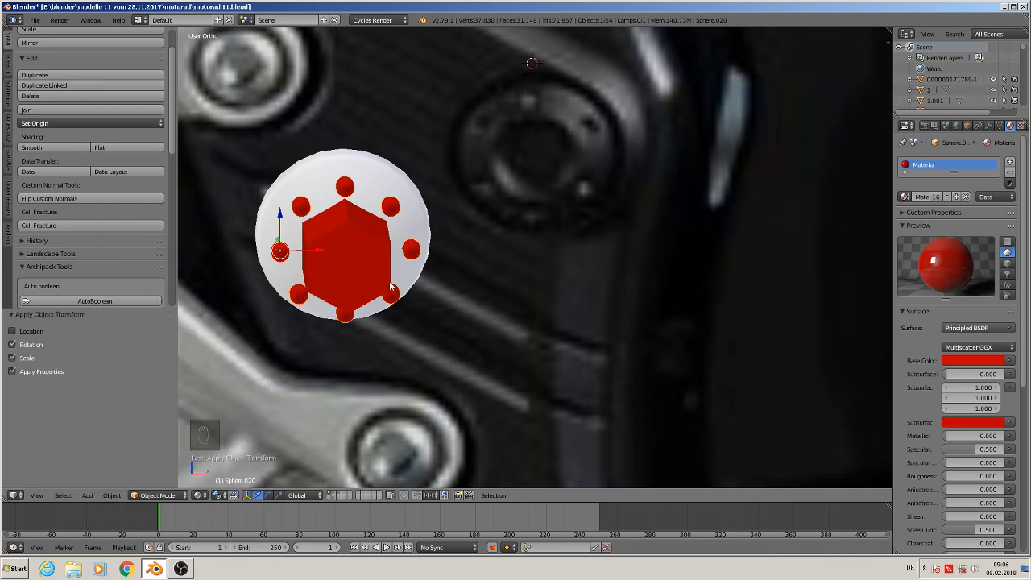
Show the model in wireframe and move the joined rim cutters 0.014 along Y into the disc's sloped face.
middle_drag(390, 287, 475, 310)
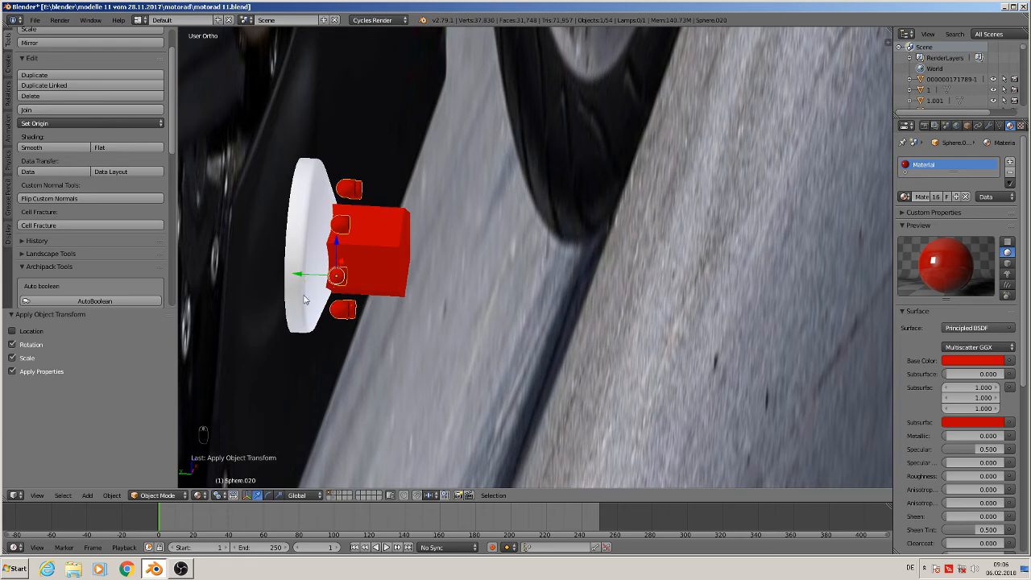
key(z)
middle_drag(342, 324, 309, 276)
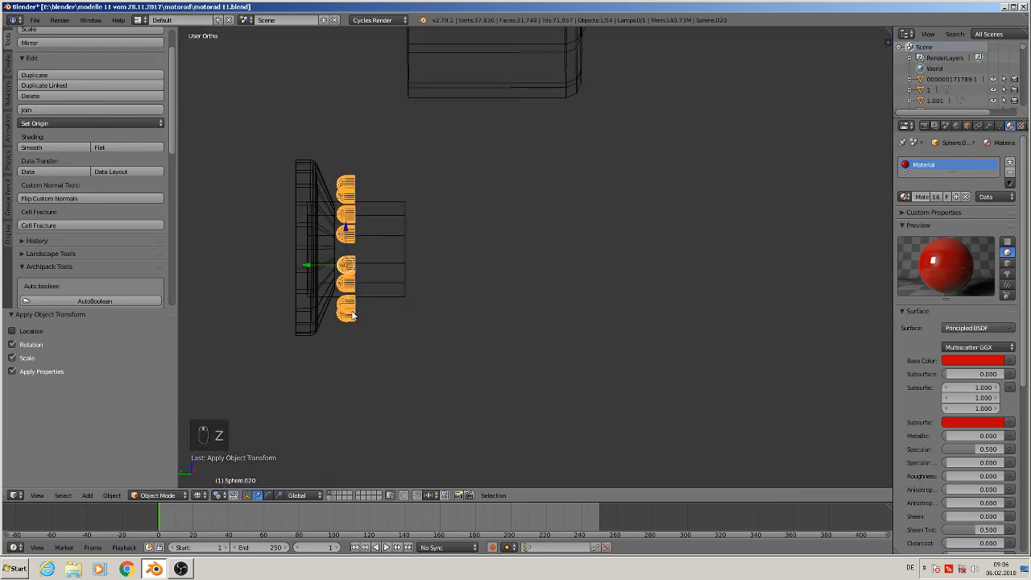
drag(309, 276, 283, 261)
middle_drag(282, 261, 236, 321)
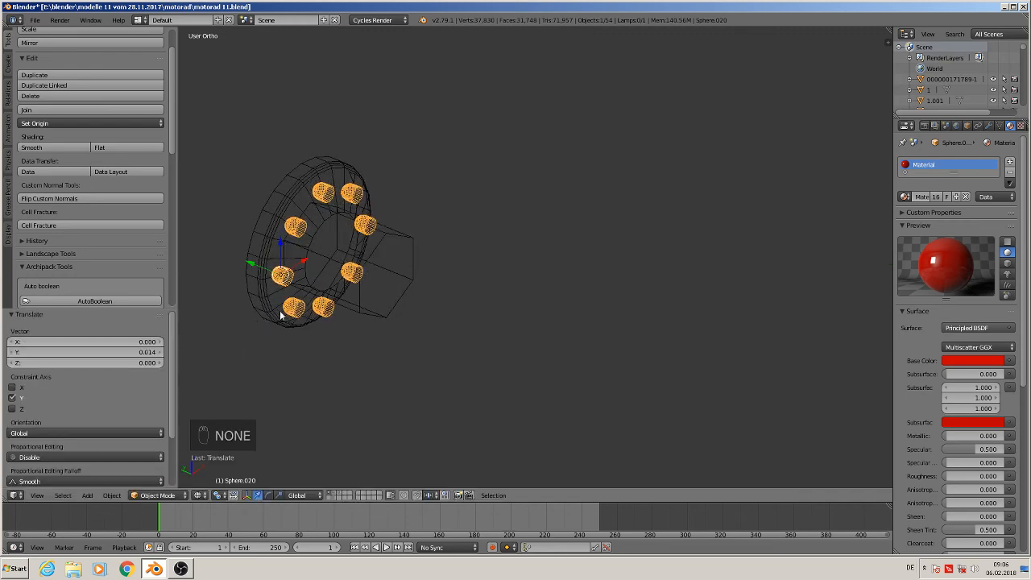
Return the viewport to Material shading with the joined cutters in Object Mode.
mouse_move(365, 277)
middle_down()
mouse_move(416, 320)
mouse_move(418, 347)
mouse_move(405, 340)
mouse_move(364, 257)
mouse_move(405, 233)
mouse_move(346, 270)
middle_up()
key(Tab)
key(Tab)
click(196, 494)
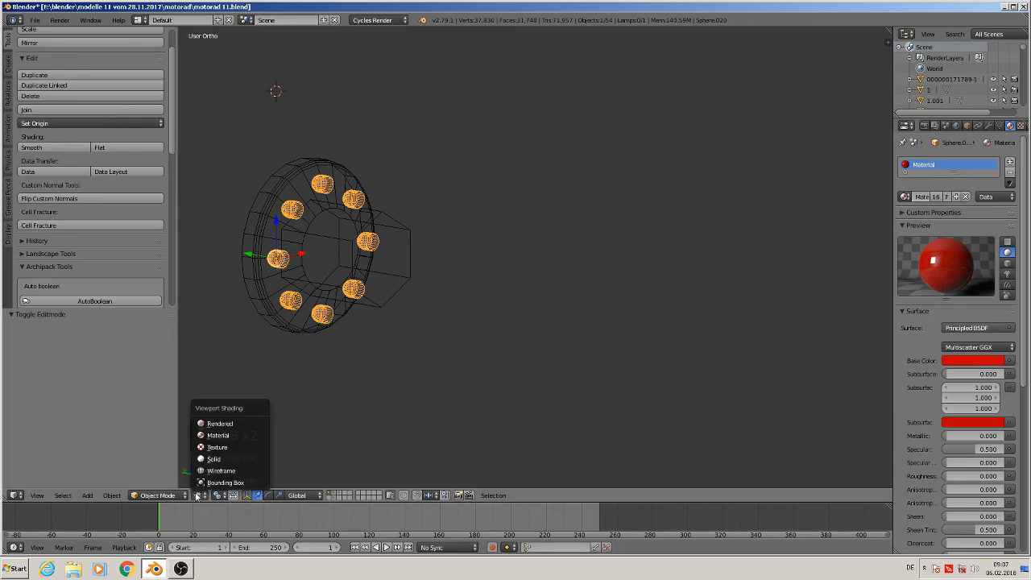
click(230, 436)
Examine how the rim cutters and hexagon sit on the disc, from the front and at an angle, against the reference cap.
mouse_move(354, 414)
middle_down()
mouse_move(283, 384)
mouse_move(248, 397)
mouse_move(306, 426)
mouse_move(368, 424)
mouse_move(362, 192)
mouse_move(354, 202)
mouse_move(362, 195)
mouse_move(248, 211)
middle_up()
scroll(326, 203, up, 3)
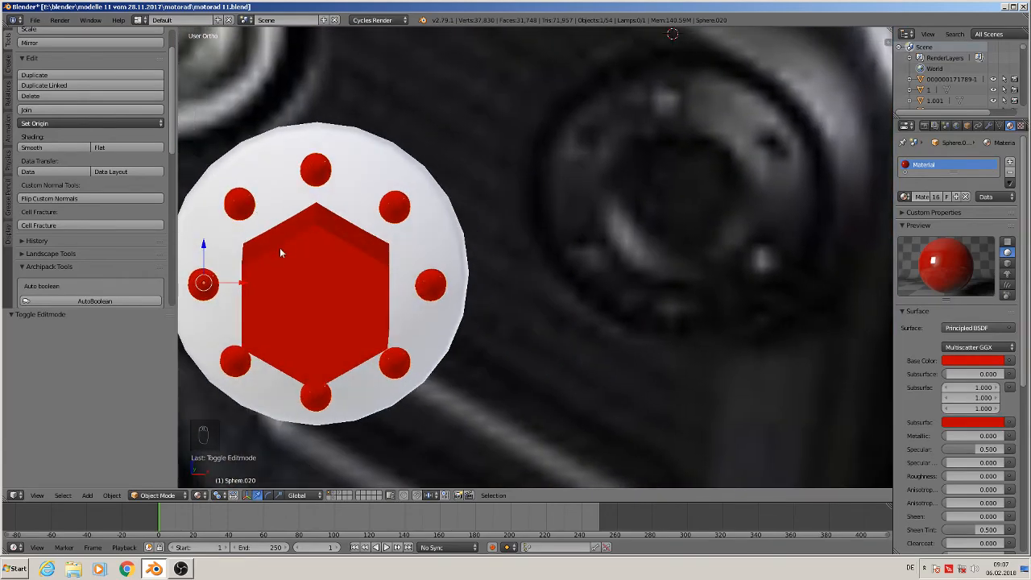
scroll(280, 251, down, 3)
middle_drag(299, 286, 294, 277)
scroll(296, 276, down, 3)
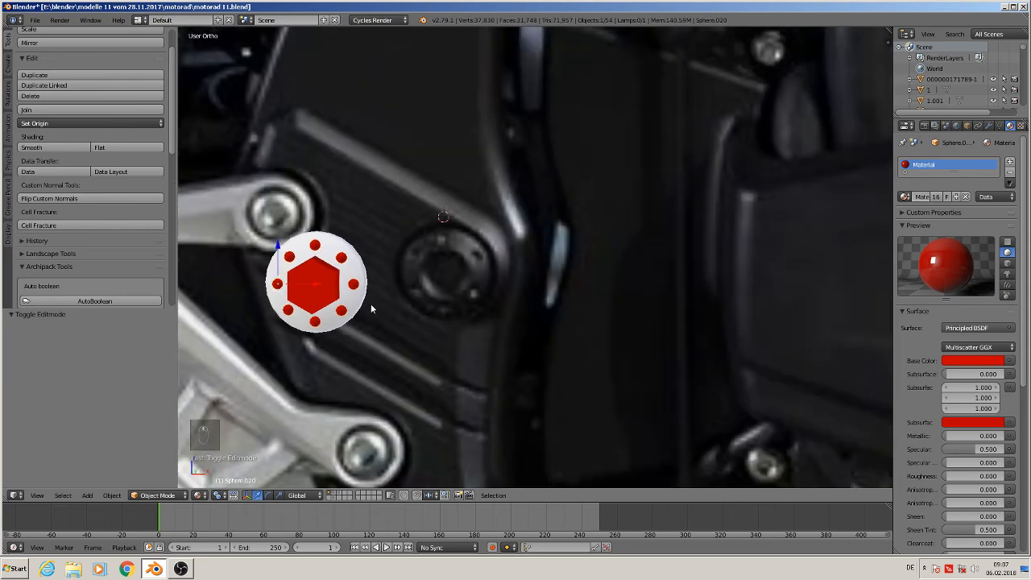
key(KP_1)
scroll(370, 301, up, 2)
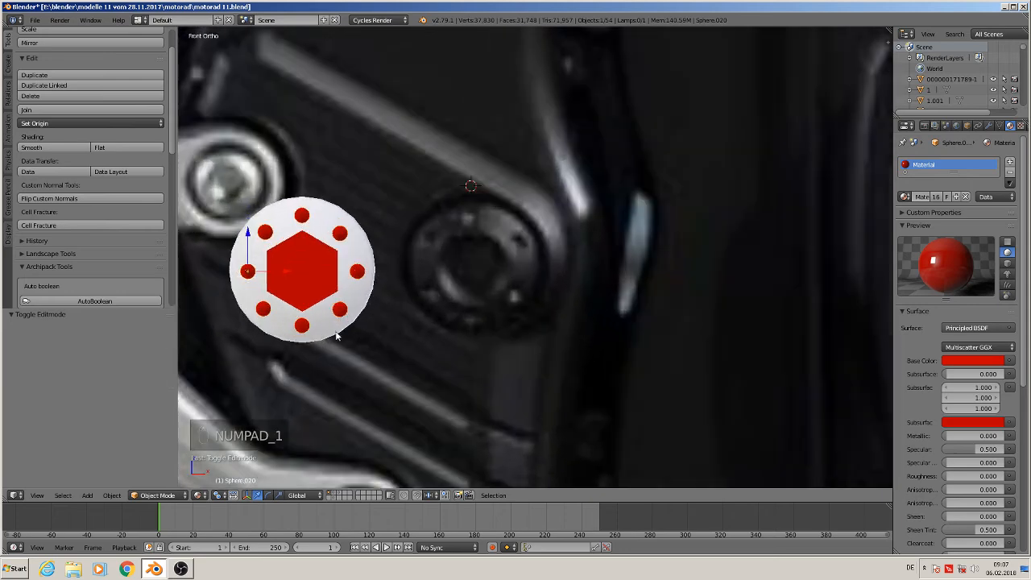
shift+middle_drag(379, 348, 671, 310)
scroll(660, 287, up, 2)
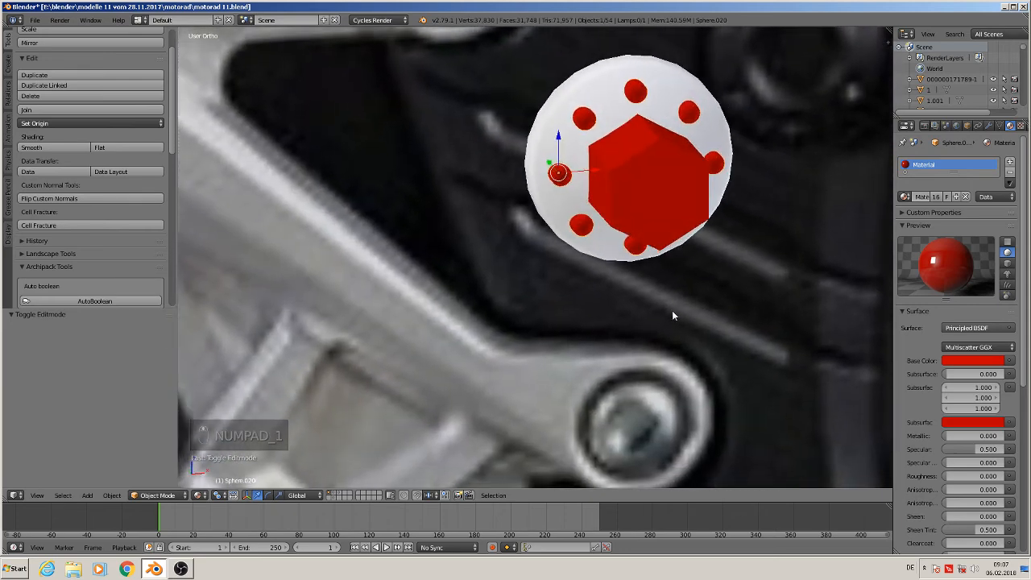
Set the joined rim cutters' origin to their geometry and apply their rotation and scale again.
click(27, 125)
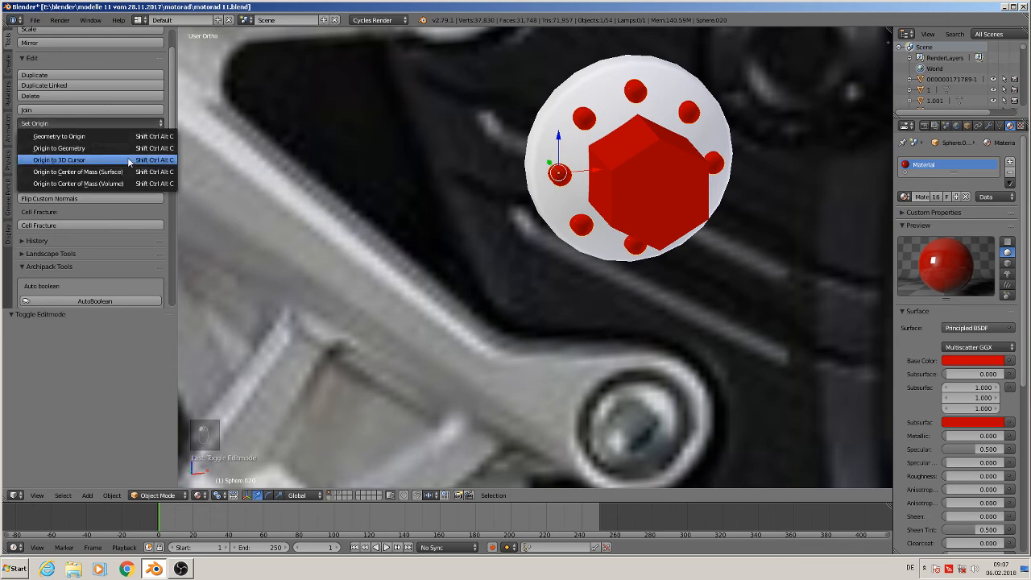
click(104, 147)
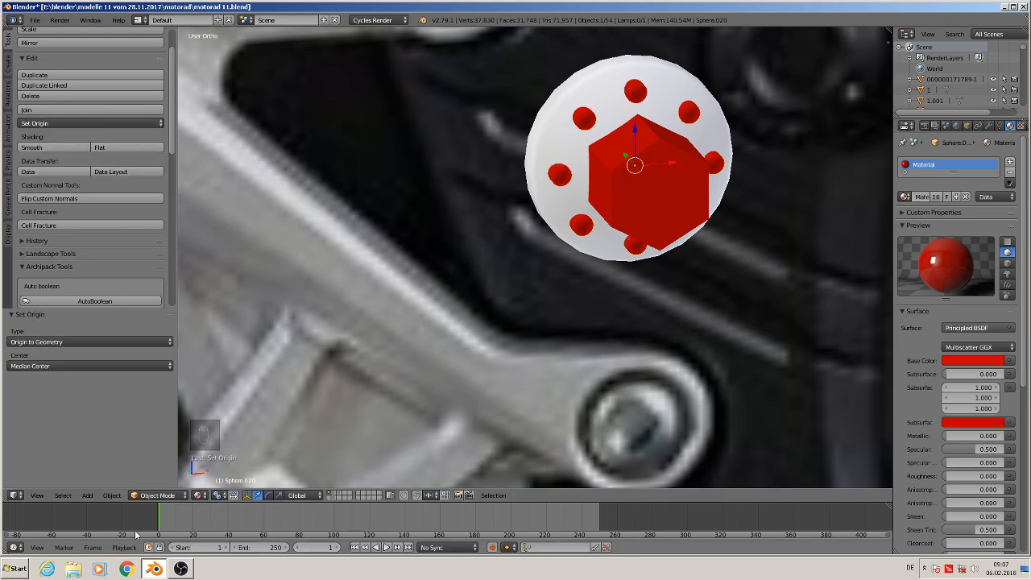
click(111, 495)
mouse_move(157, 421)
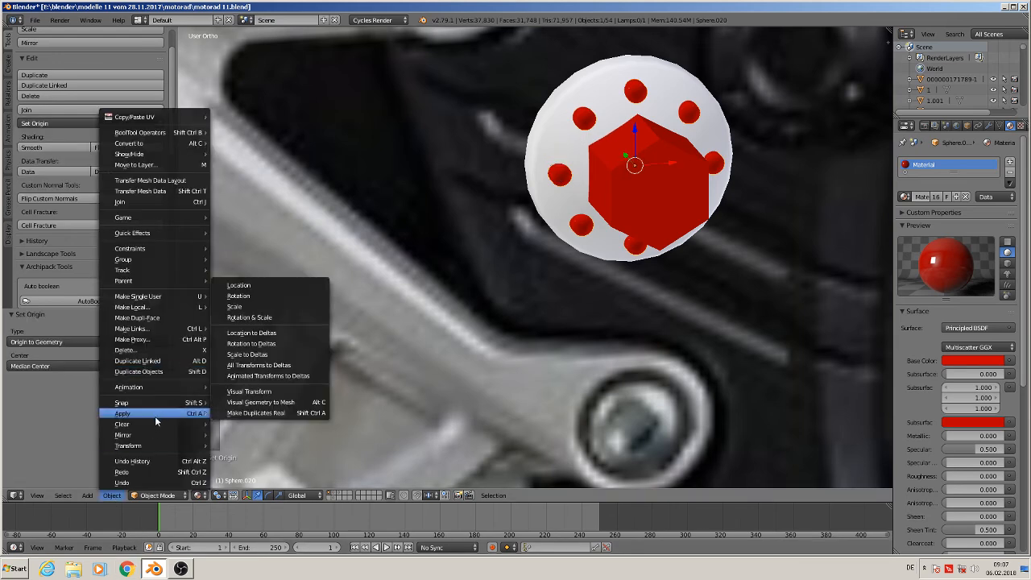
click(294, 317)
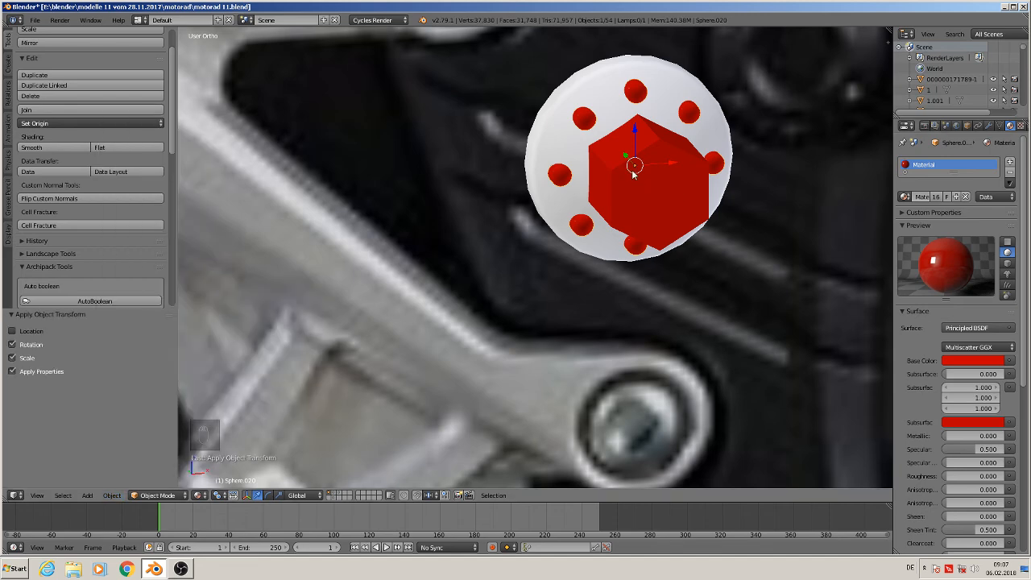
middle_drag(618, 114, 476, 260)
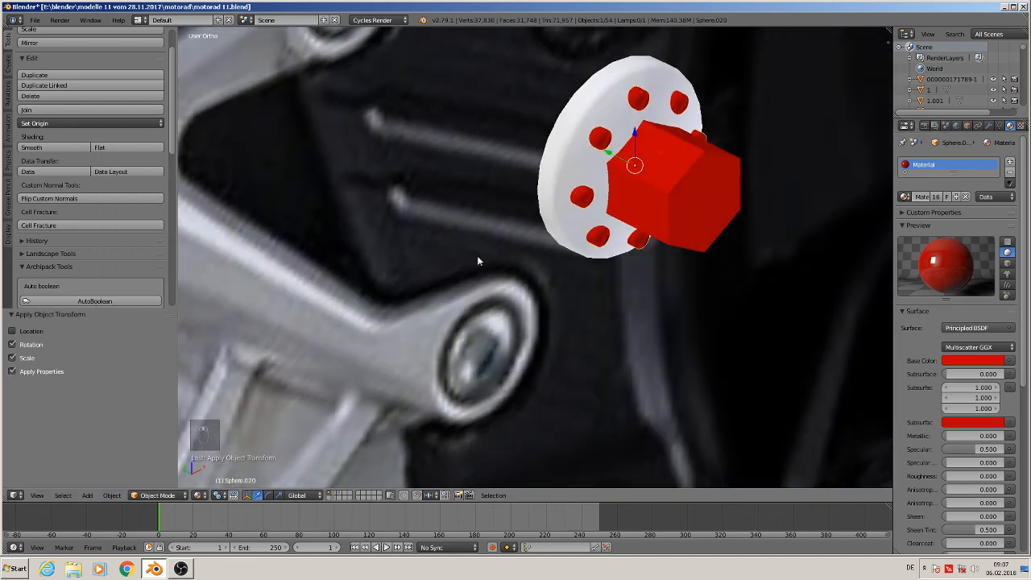
drag(603, 156, 624, 166)
key(ctrl+z)
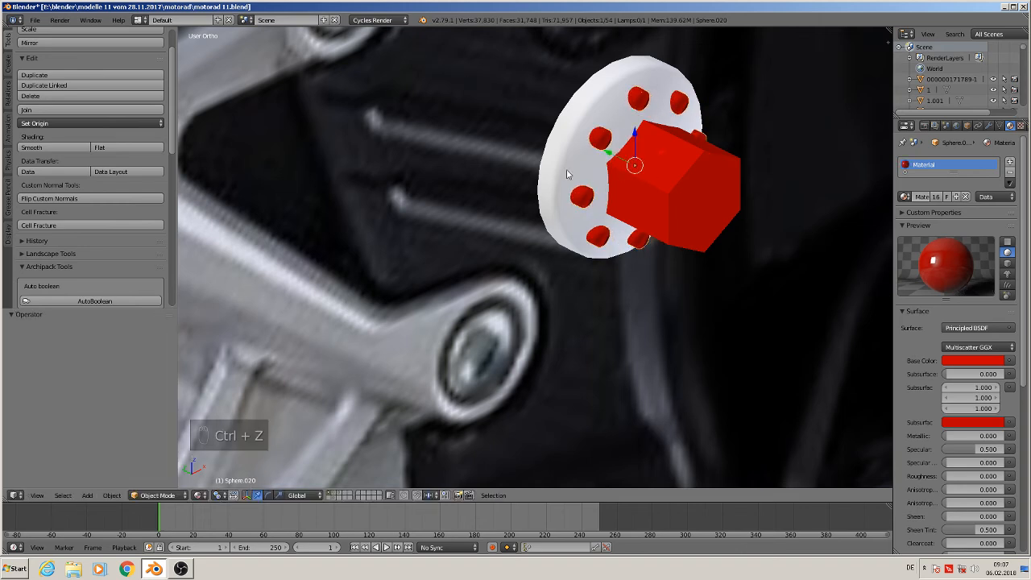
Cut the eight rim holes into the white disc with an applied Boolean modifier set to Difference and targeting Sphere.020.
right_click(595, 111)
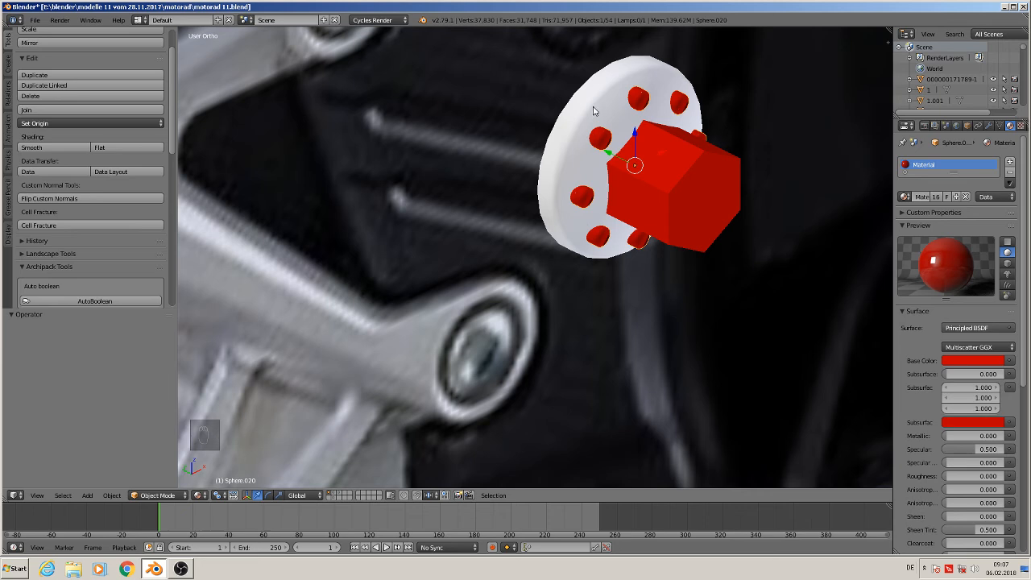
click(989, 125)
click(950, 162)
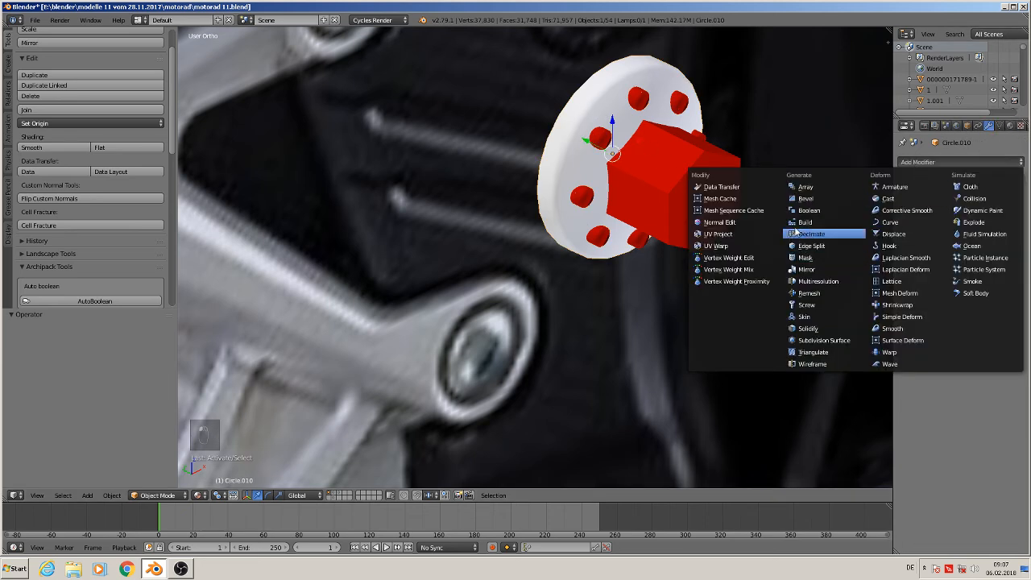
click(807, 210)
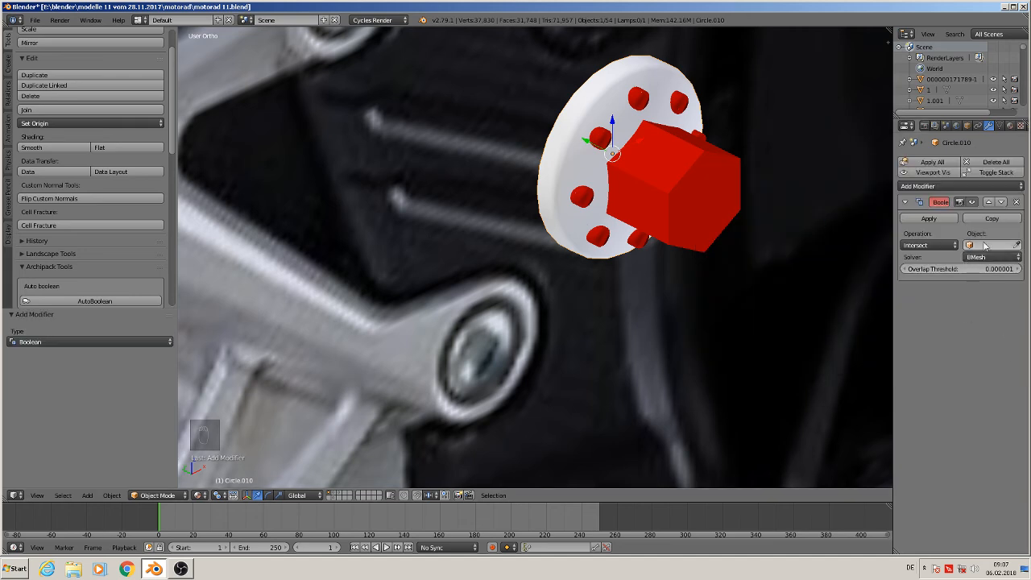
click(983, 245)
text(sp)
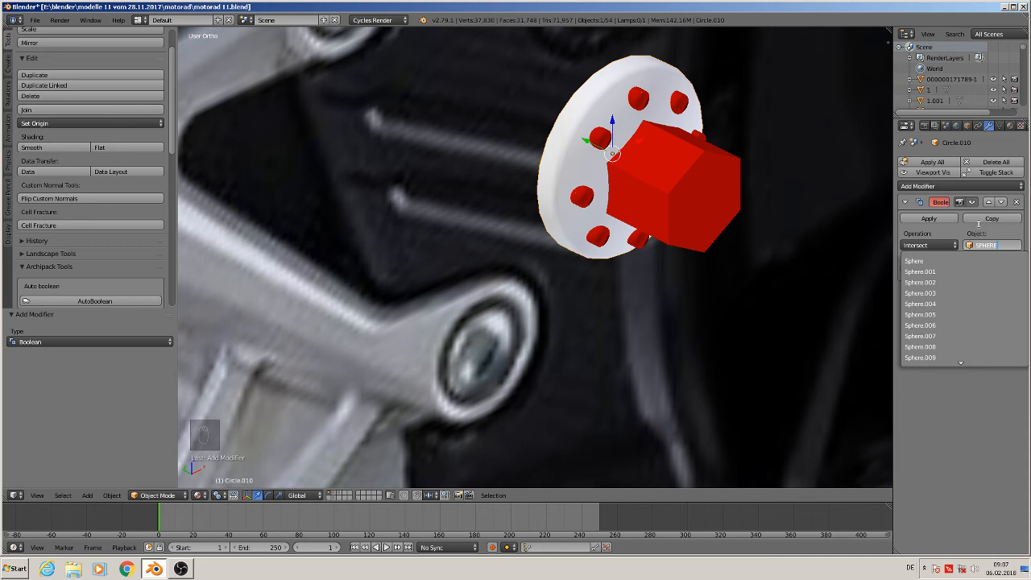
text(HERE.020)
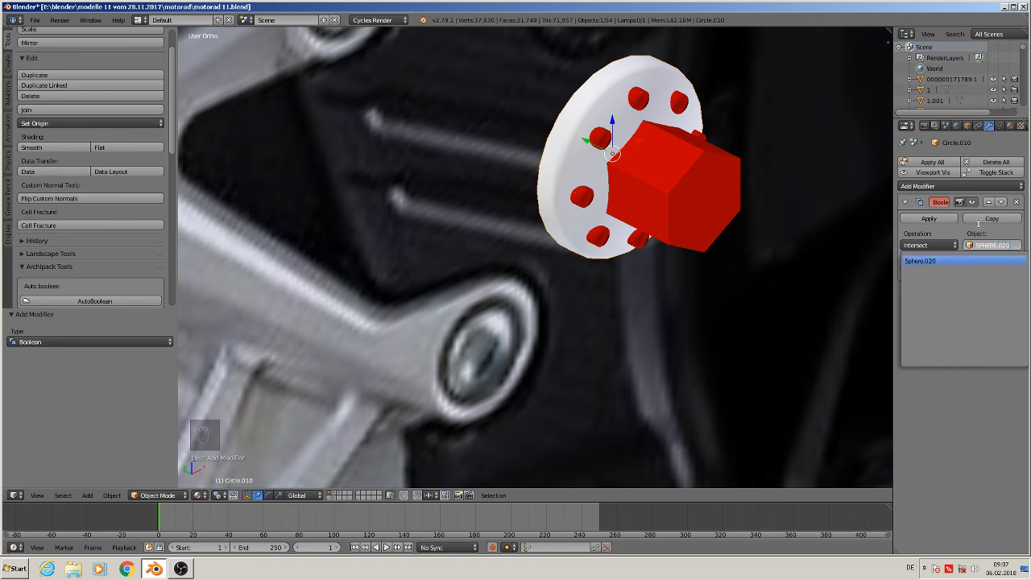
click(925, 262)
click(916, 244)
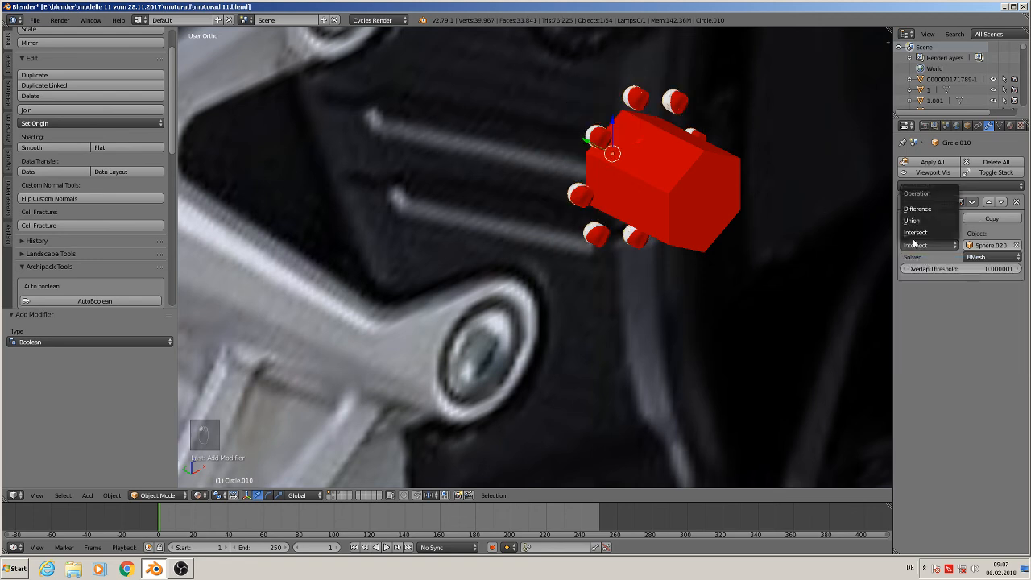
click(927, 211)
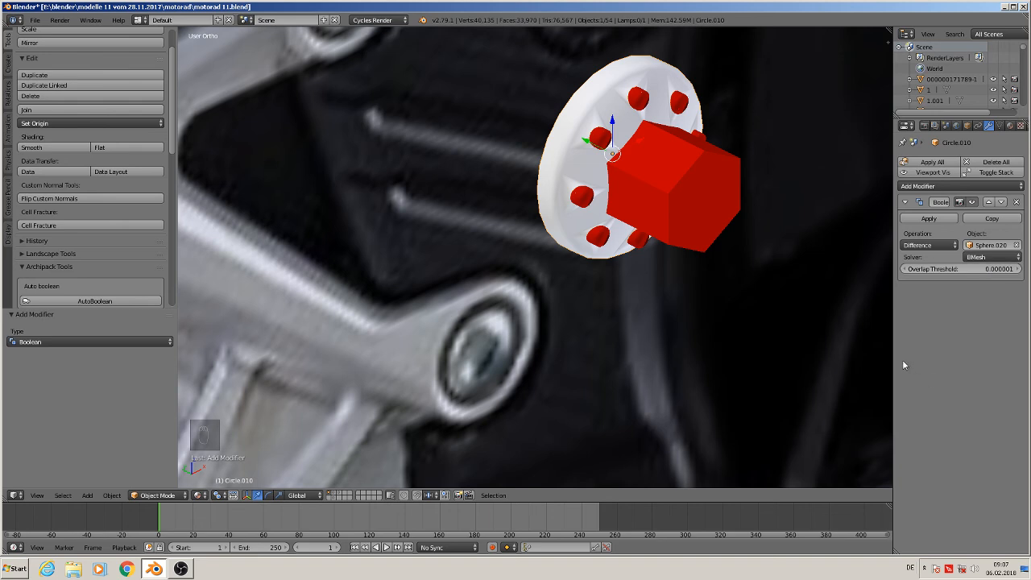
click(928, 219)
Move the joined rim cutters 0.207 along X, clear of the disc.
right_click(606, 142)
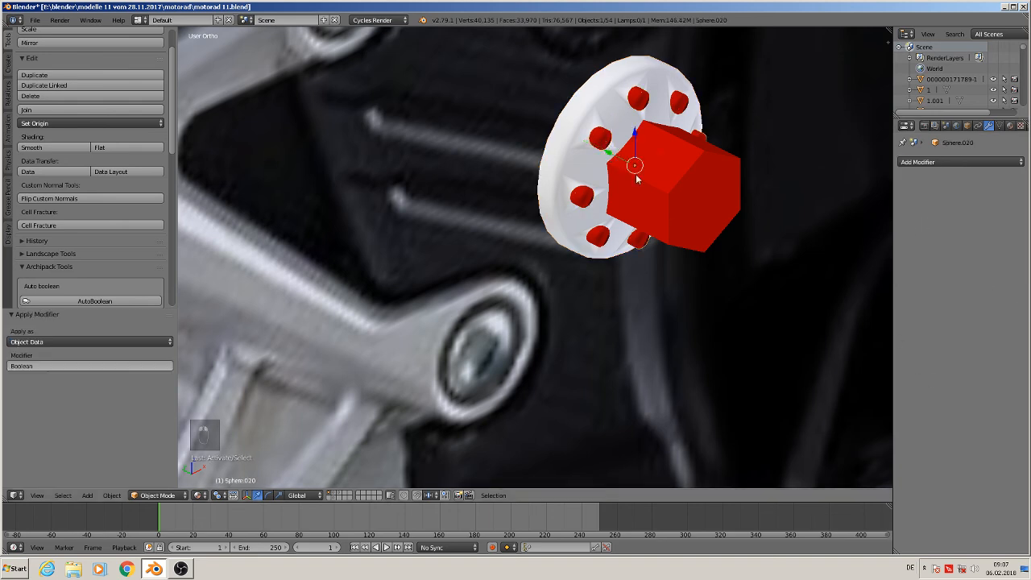
middle_drag(605, 142, 676, 153)
key(g)
key(x)
click(365, 150)
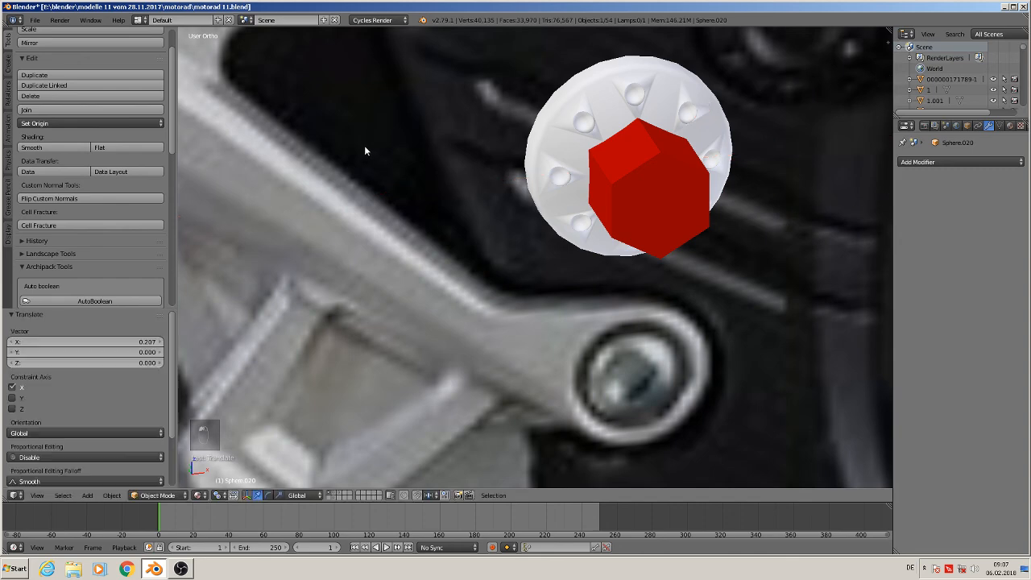
Apply the rotation and scale of the perforated disc.
middle_drag(729, 125, 732, 191)
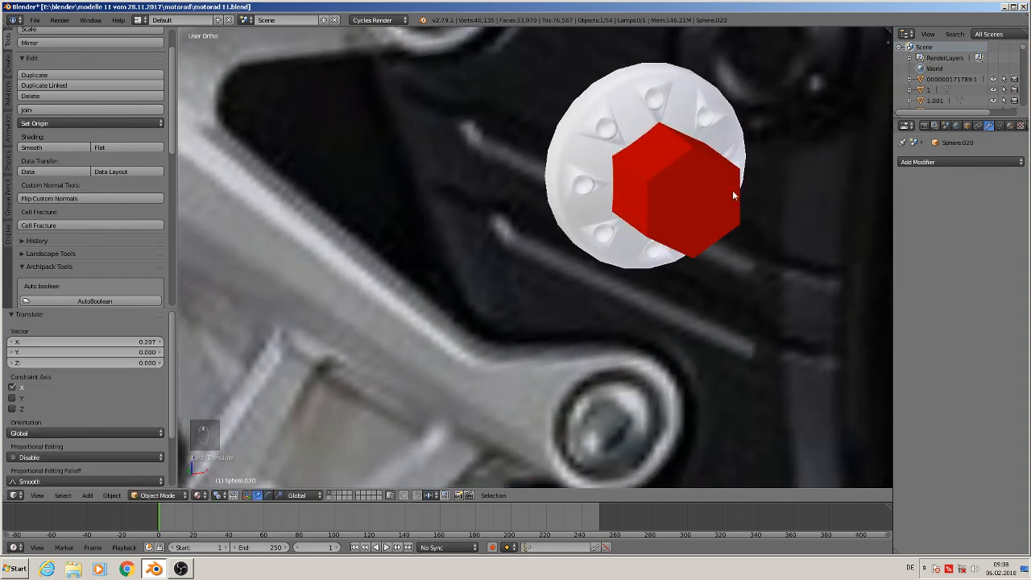
right_click(672, 188)
middle_drag(713, 270, 711, 292)
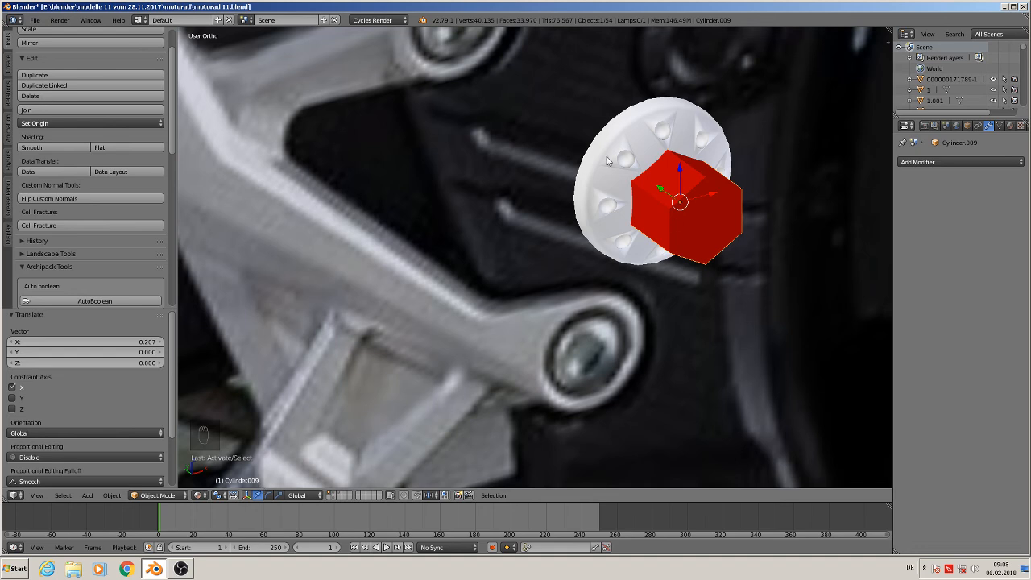
right_click(648, 134)
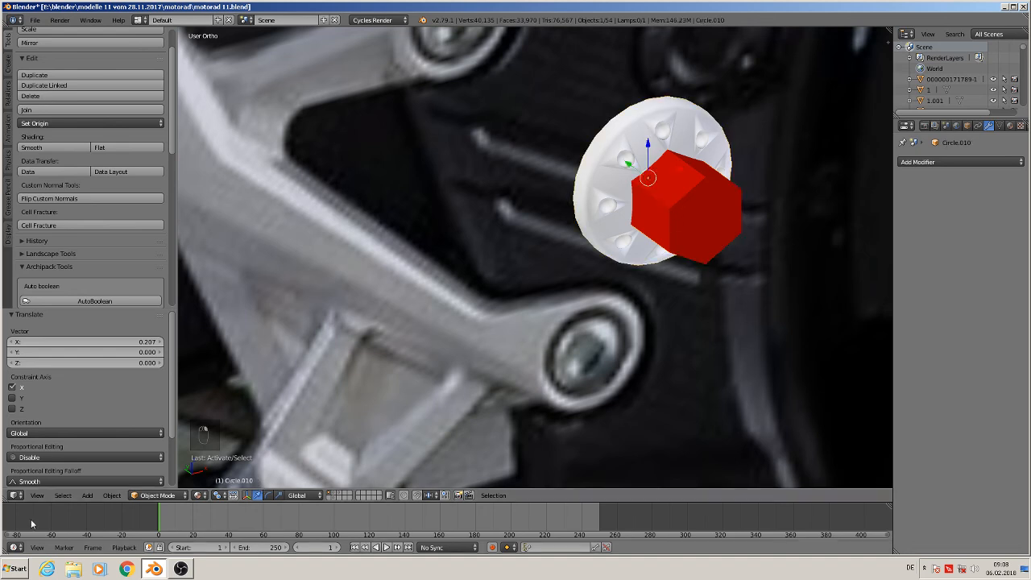
click(115, 495)
mouse_move(166, 412)
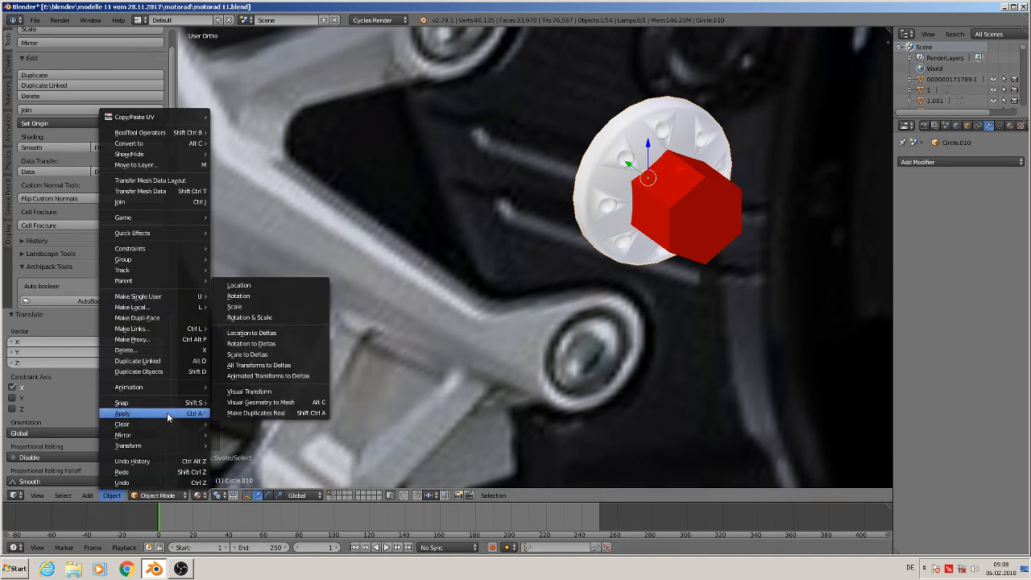
click(314, 316)
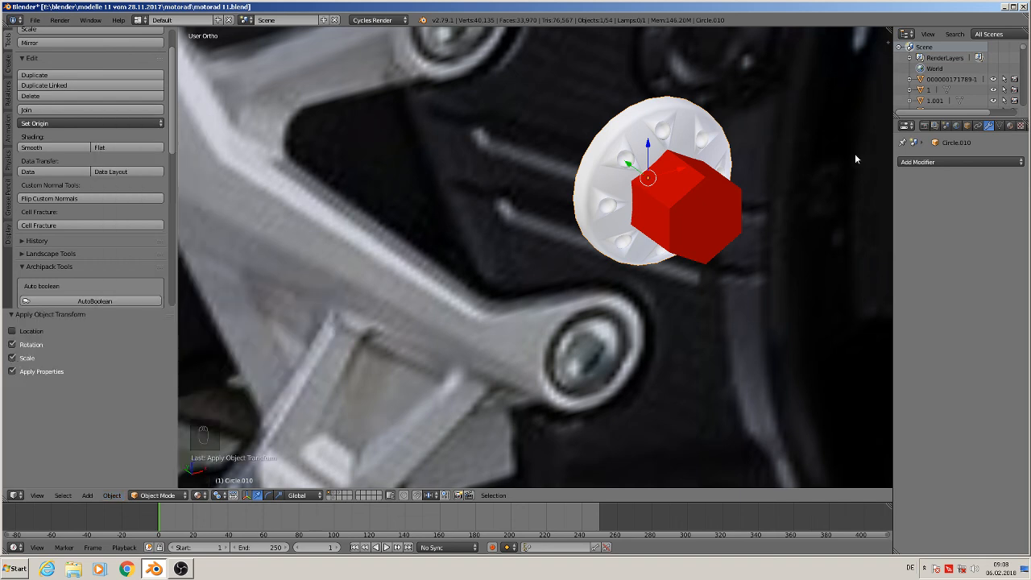
Cut the hexagonal recess into the disc with an applied Boolean modifier set to Difference and targeting Cylinder.009.
right_click(700, 197)
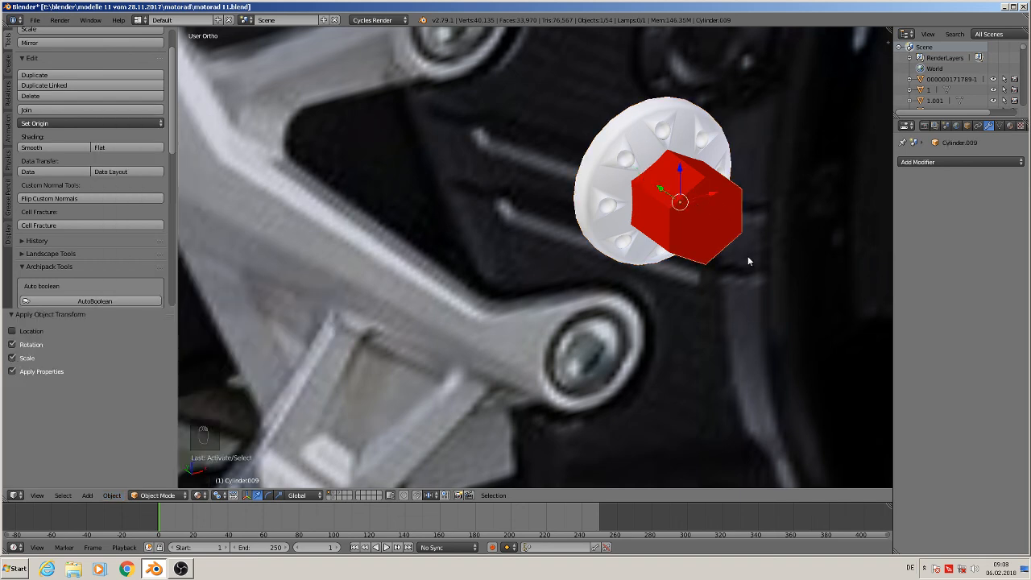
click(954, 162)
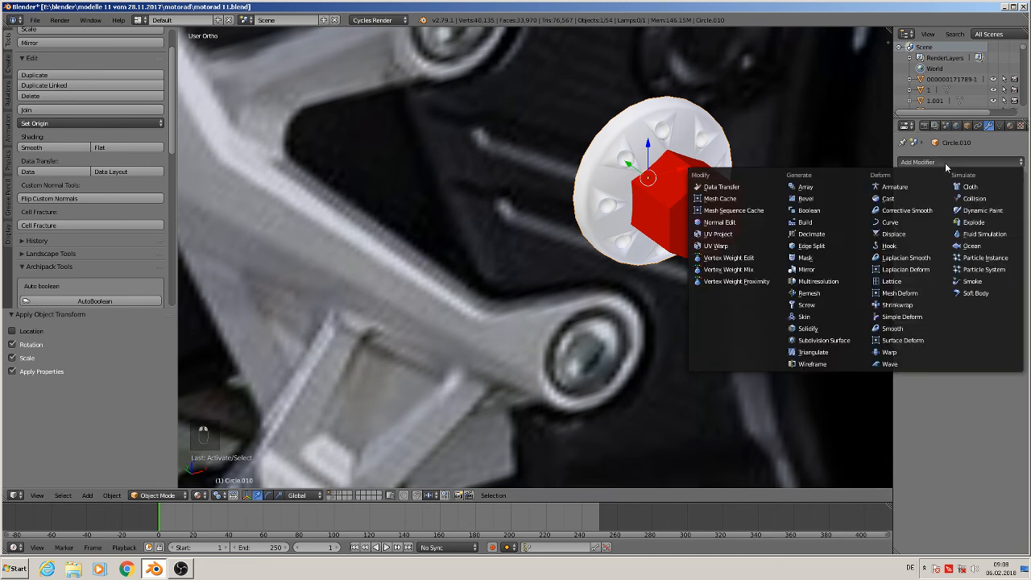
click(809, 210)
click(988, 244)
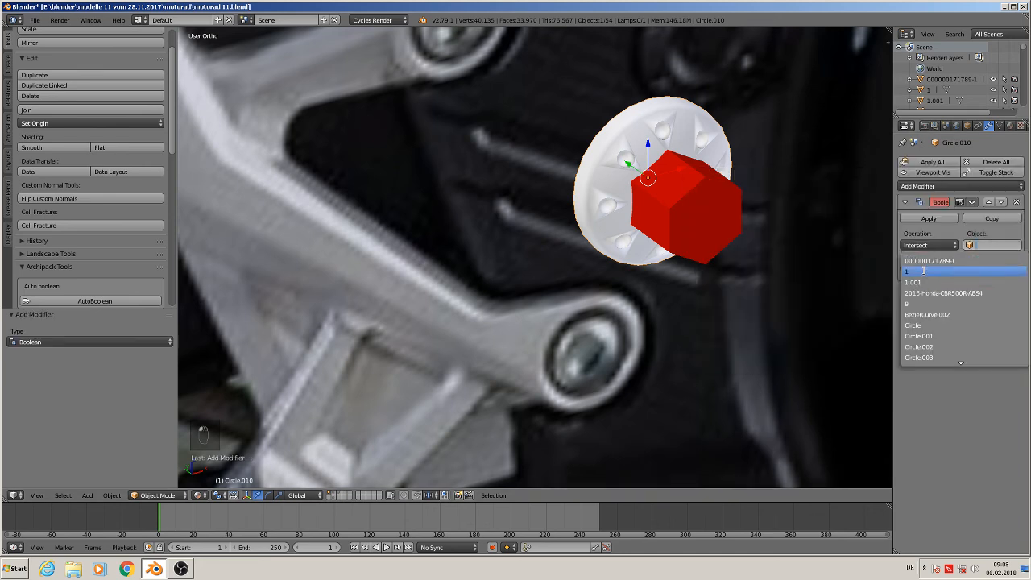
text(Cy)
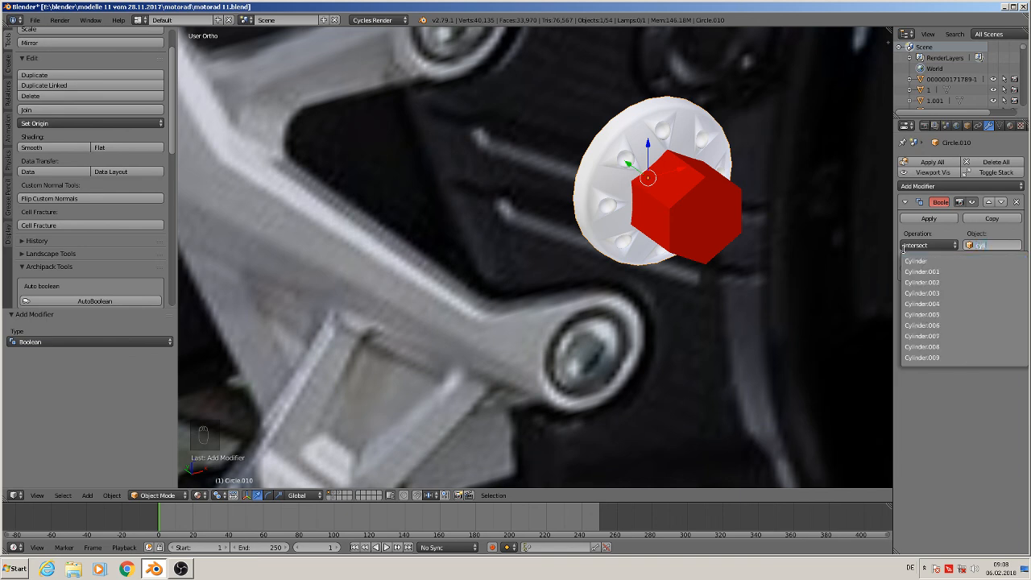
text(linder.00)
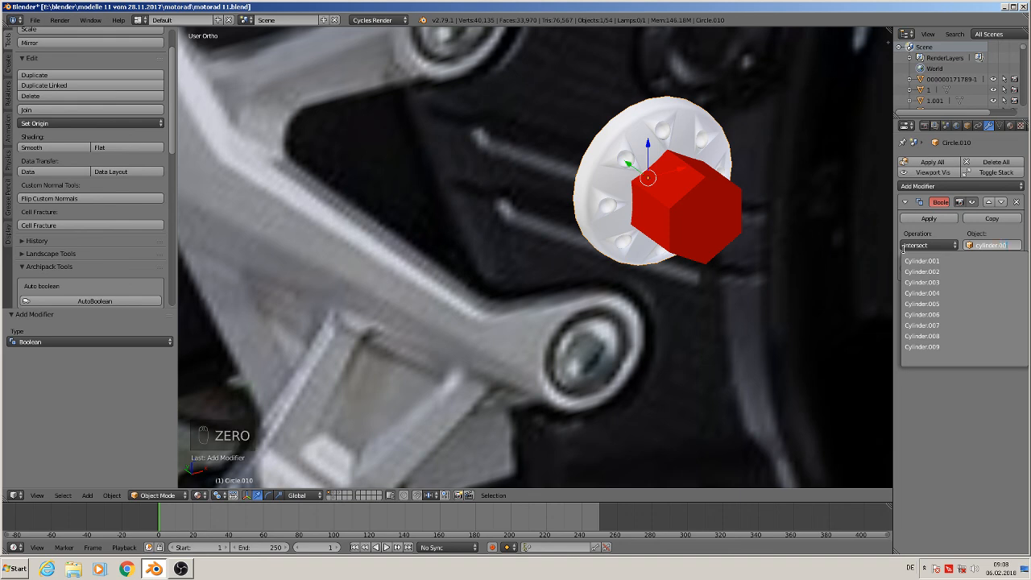
text(9)
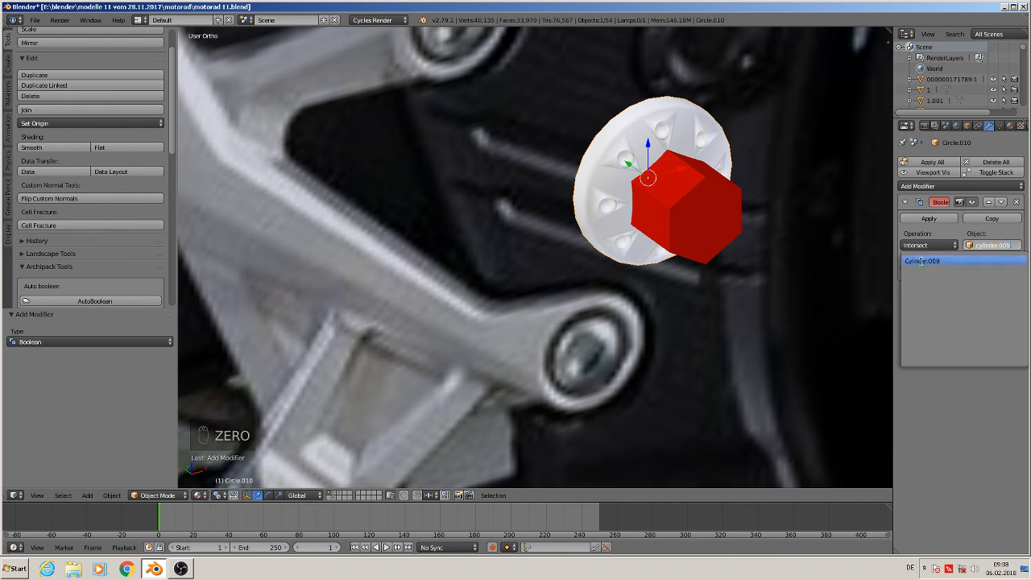
click(921, 261)
click(923, 245)
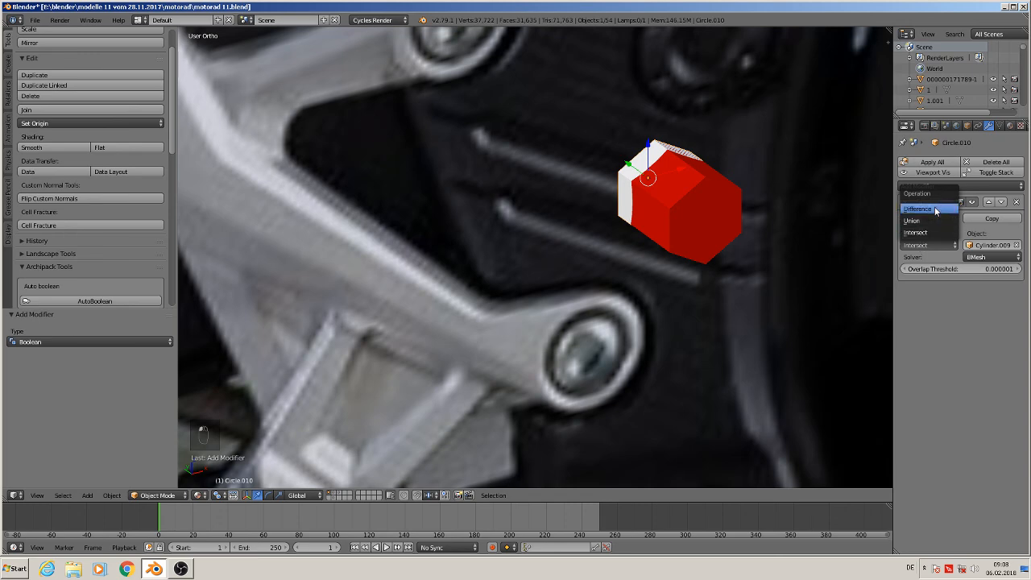
click(934, 208)
click(926, 218)
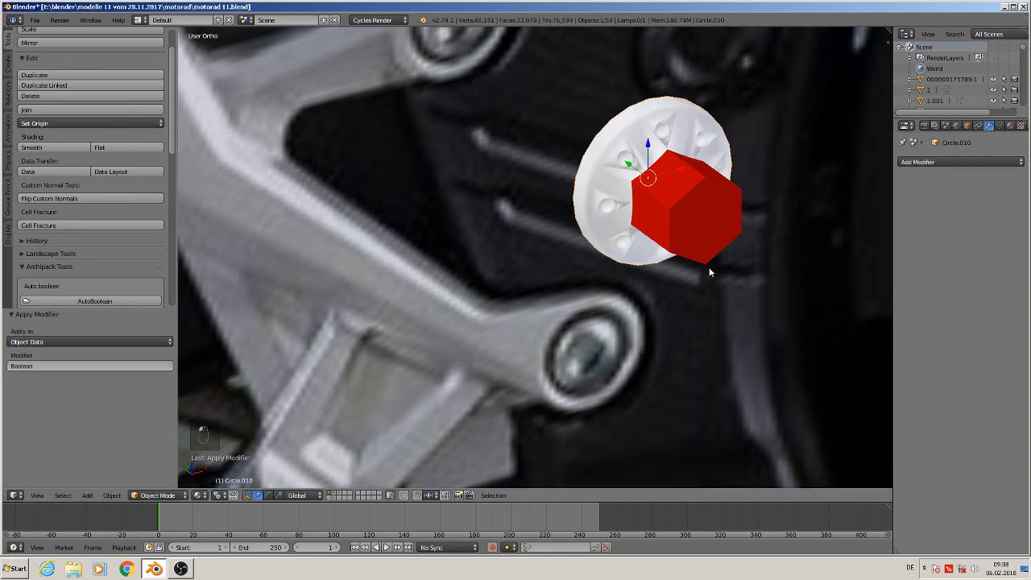
Move the hexagonal cutter 0.094 along X away from the disc and inspect the recess at an angle.
right_click(680, 199)
middle_drag(688, 286, 652, 264)
drag(719, 203, 878, 230)
middle_drag(860, 254, 103, 270)
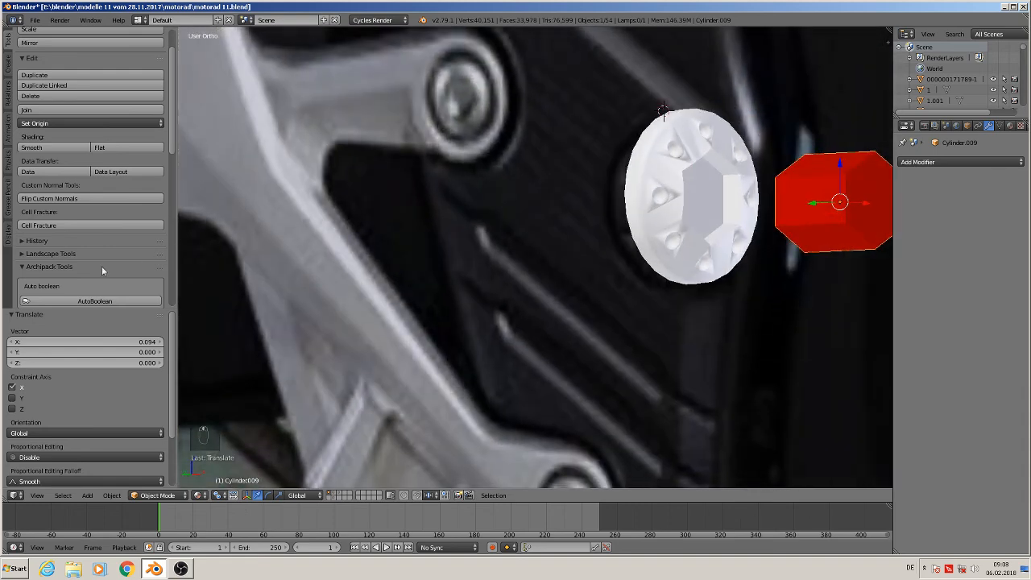
middle_drag(685, 202, 660, 223)
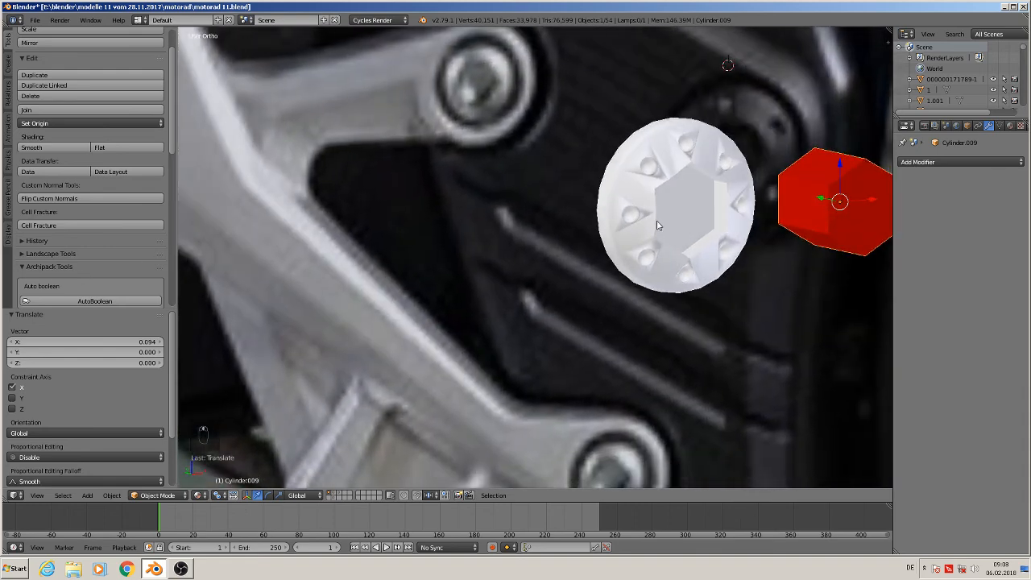
Add an Edge Split modifier with a 30° split angle to the cap and check its shading from the front.
right_click(660, 223)
key(g)
click(658, 157)
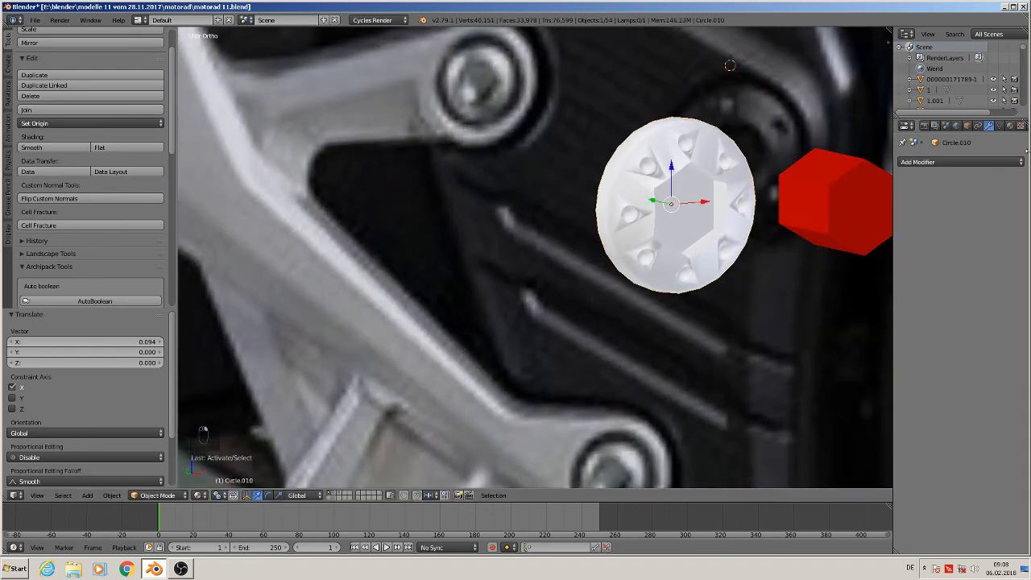
click(965, 161)
click(837, 247)
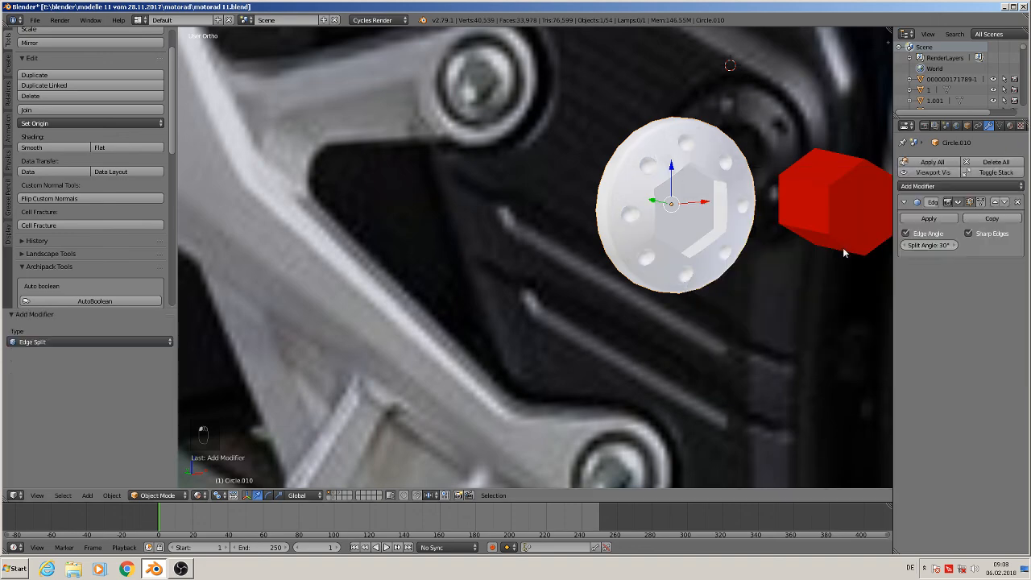
middle_drag(680, 226, 641, 219)
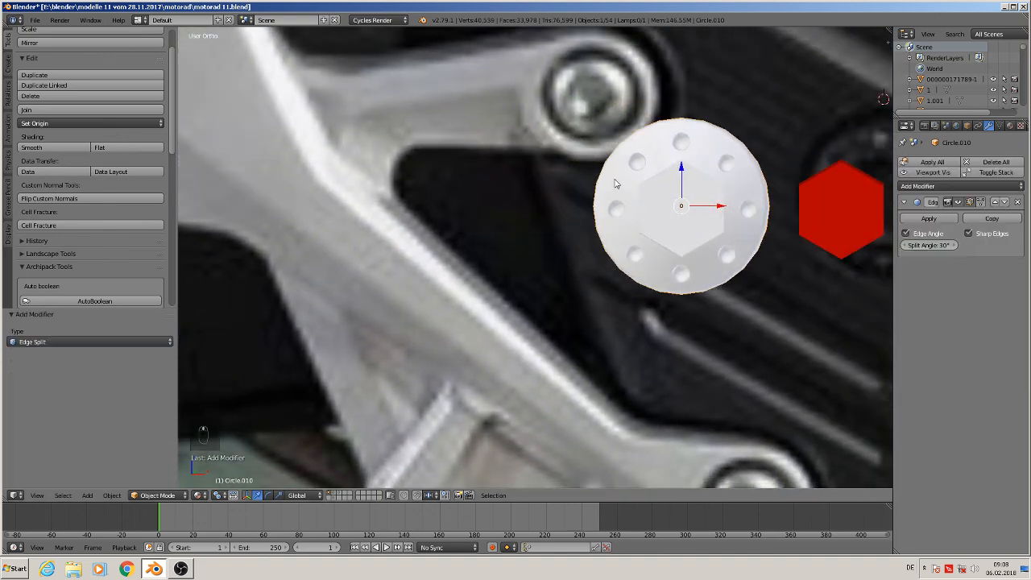
Move the hexagonal cutter and the joined rim cutters together to the second layer.
scroll(615, 225, down, 4)
scroll(620, 307, down, 2)
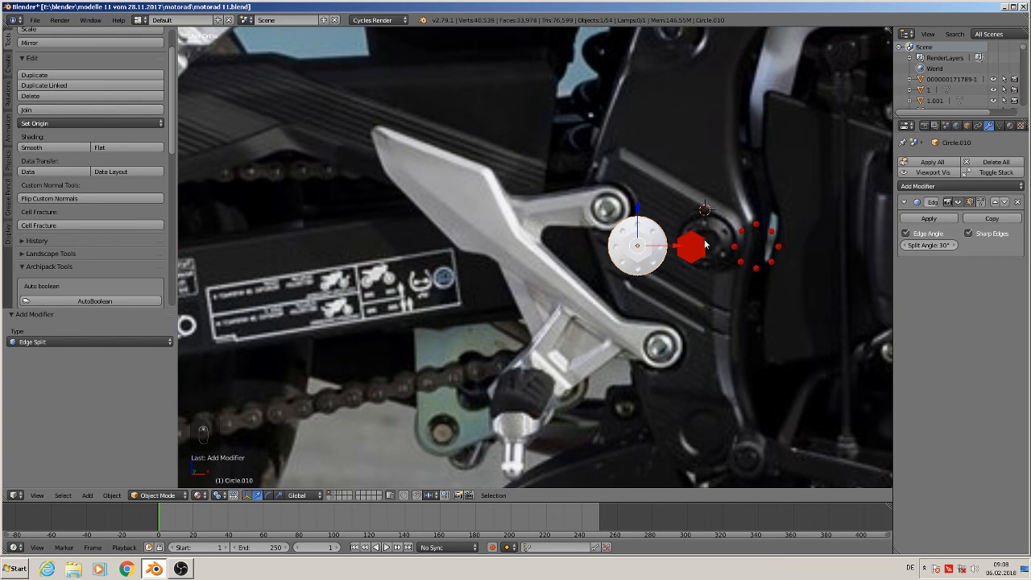
right_click(696, 251)
right_click(736, 252)
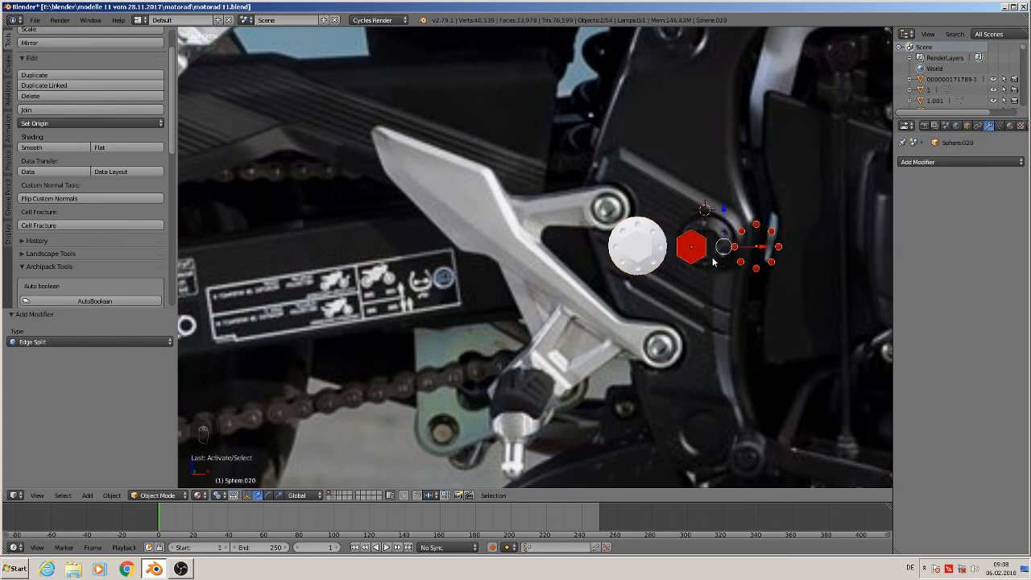
key(m)
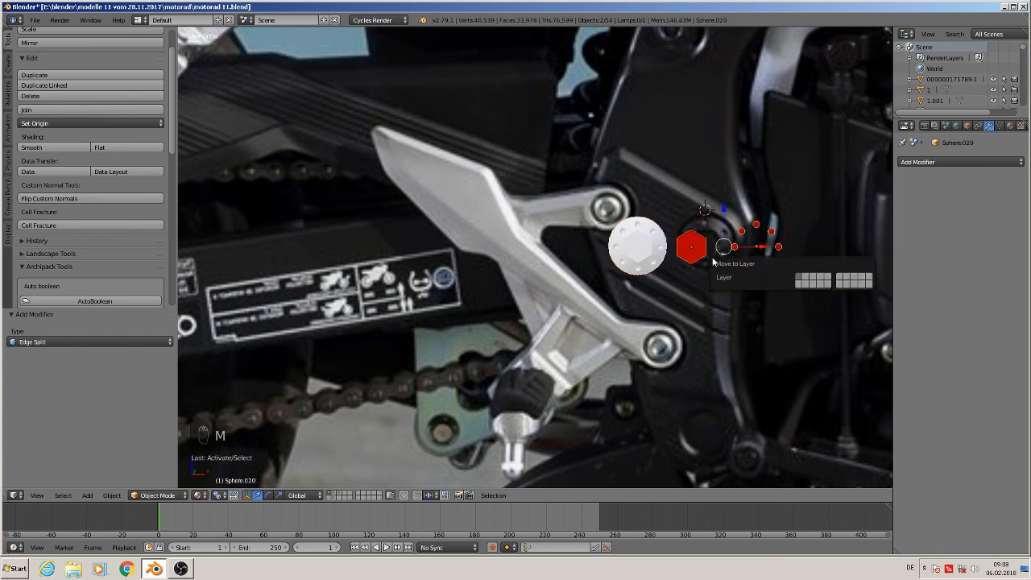
click(803, 276)
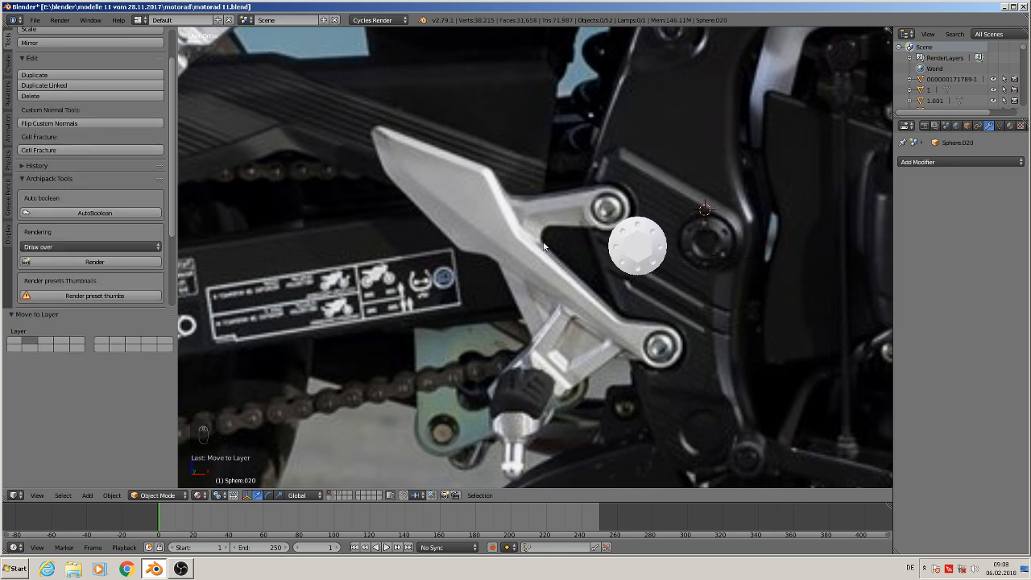
Place the finished cap with the other completed parts beyond the mirror photo and enlarge it by a factor of 4.882.
right_click(636, 244)
scroll(648, 282, down, 4)
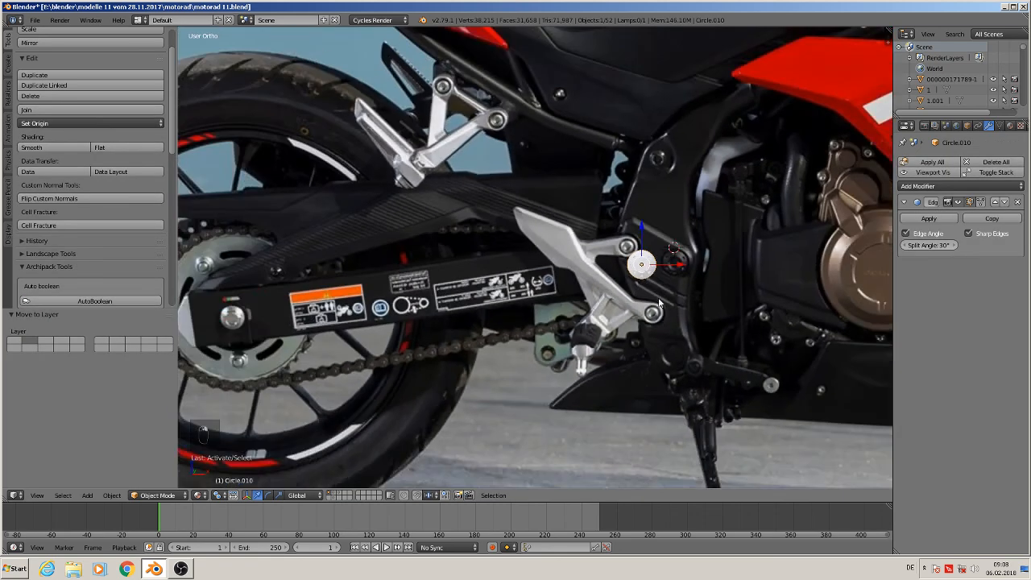
scroll(658, 297, down, 8)
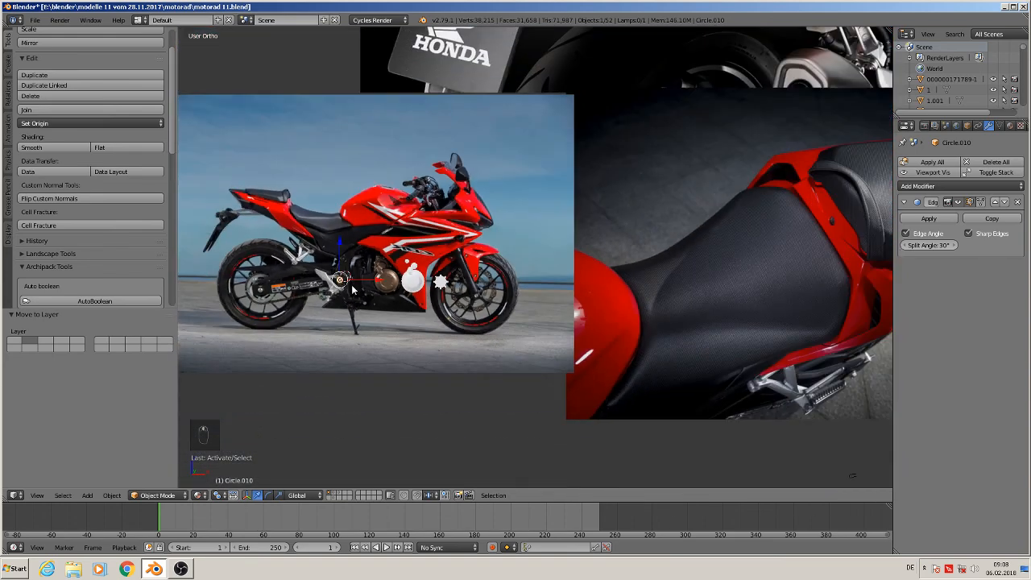
scroll(352, 290, down, 6)
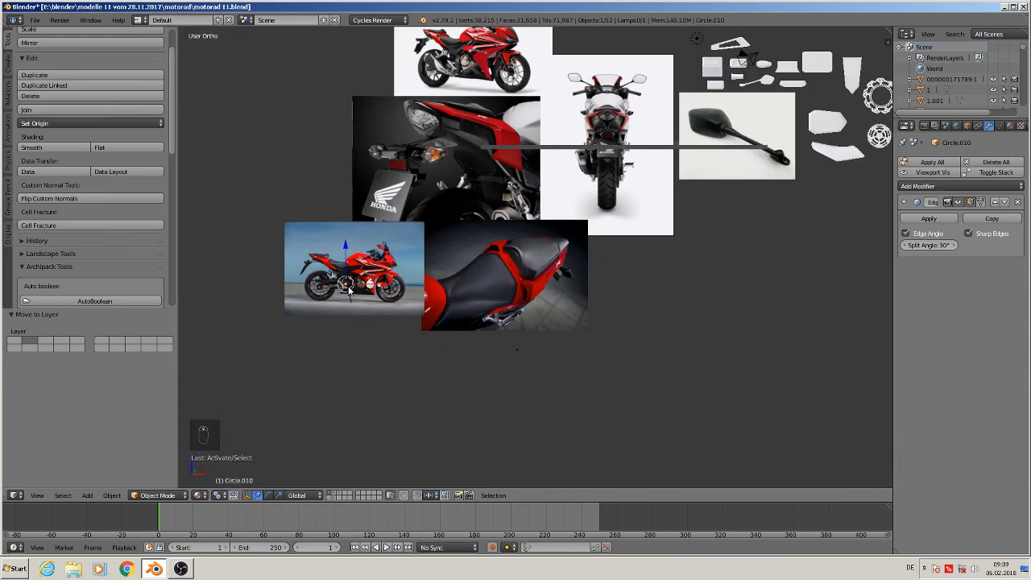
key(g)
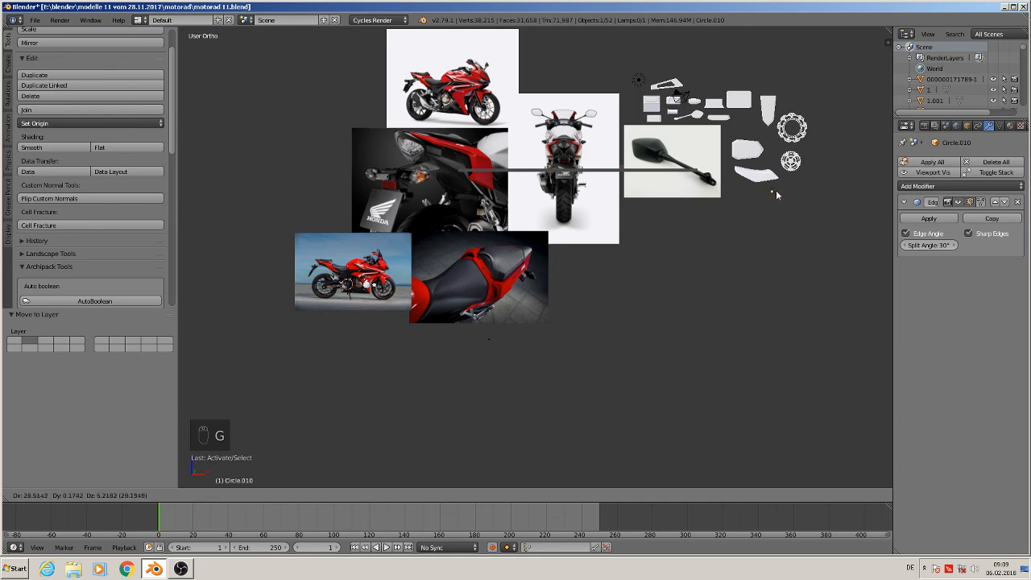
click(777, 193)
key(s)
click(216, 276)
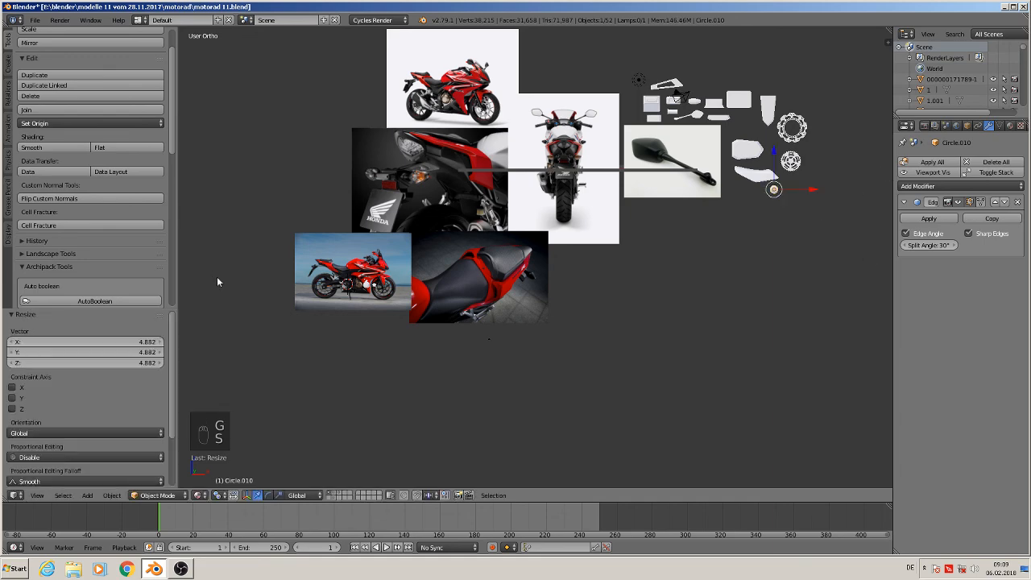
Examine the side-view motorcycle photo around the engine and the white parts placed in front of it.
scroll(506, 379, up, 4)
shift+middle_drag(334, 282, 624, 339)
scroll(580, 338, up, 4)
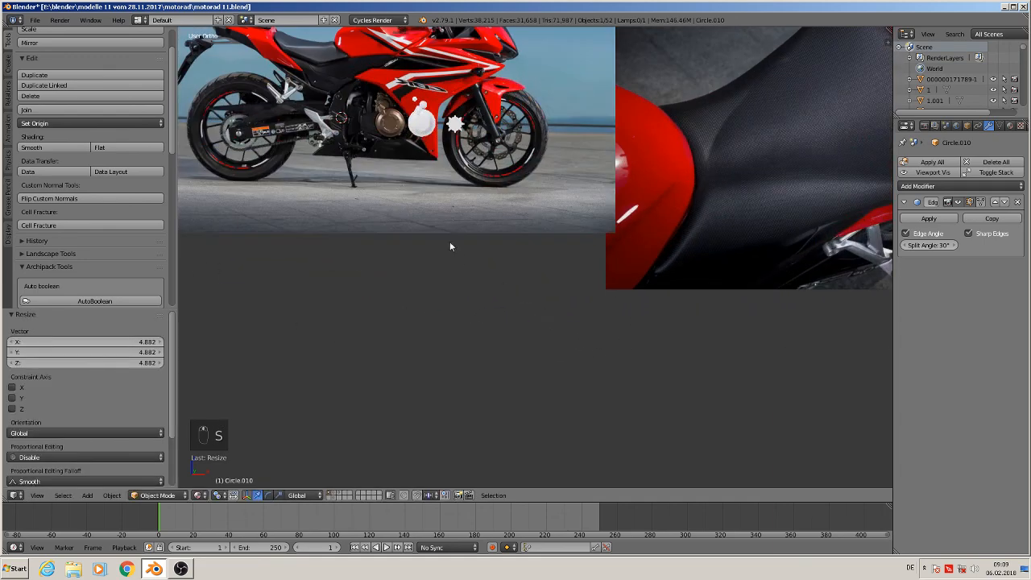
shift+middle_drag(449, 240, 675, 489)
scroll(660, 330, up, 3)
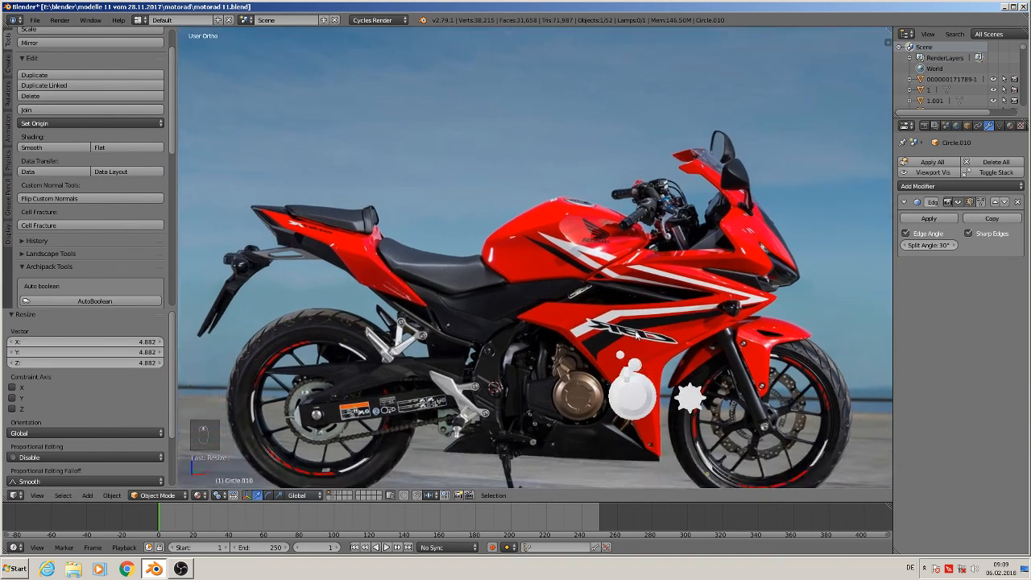
shift+middle_drag(633, 377, 620, 287)
scroll(621, 287, up, 2)
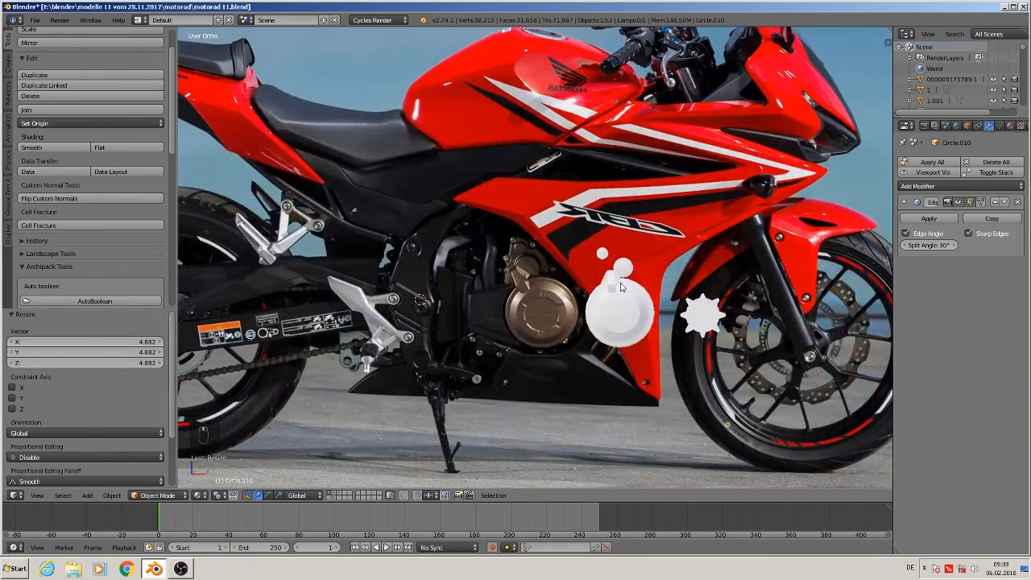